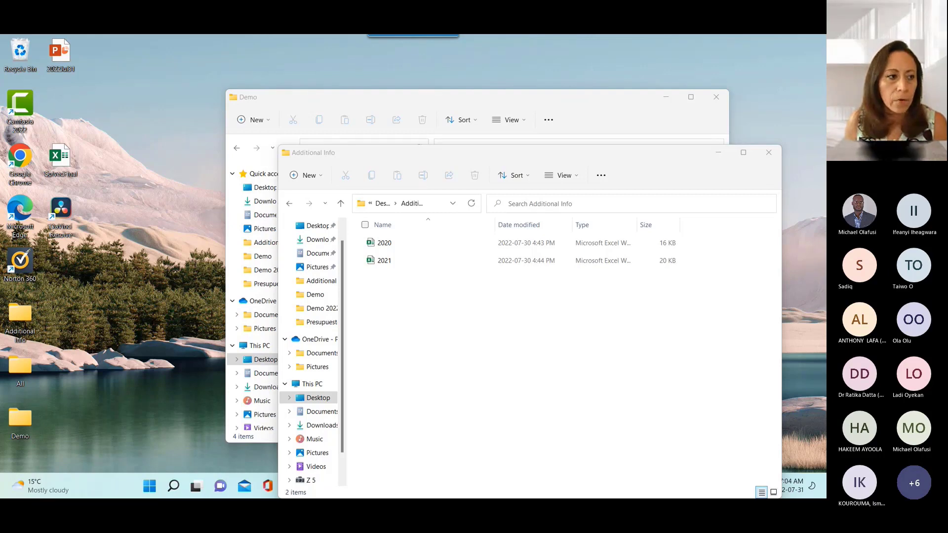
- Bring the SolvedFinal workbook onto this screen in full size and dismiss the chat notifications covering it
left_click_drag(0, 79, 789, 60)
left_click(786, 55)
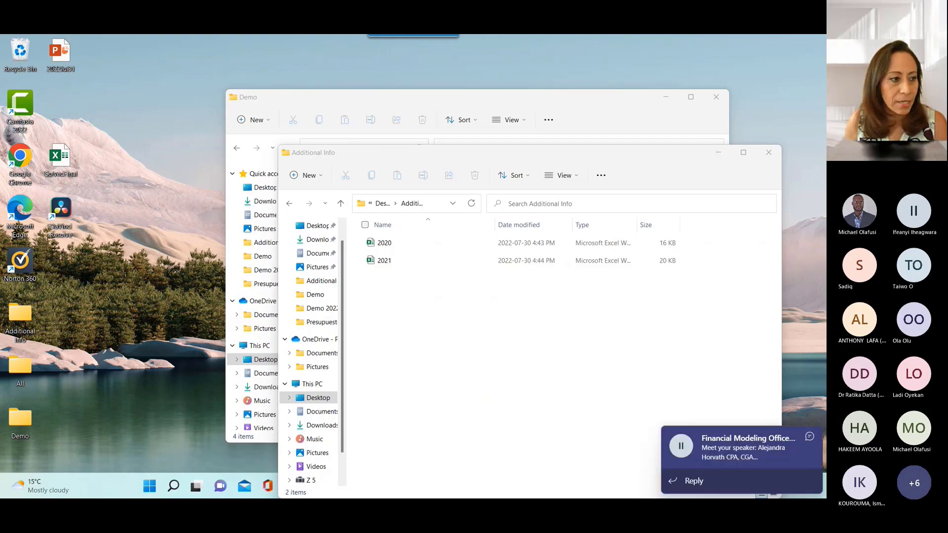
left_click_drag(0, 93, 467, 95)
left_click(688, 101)
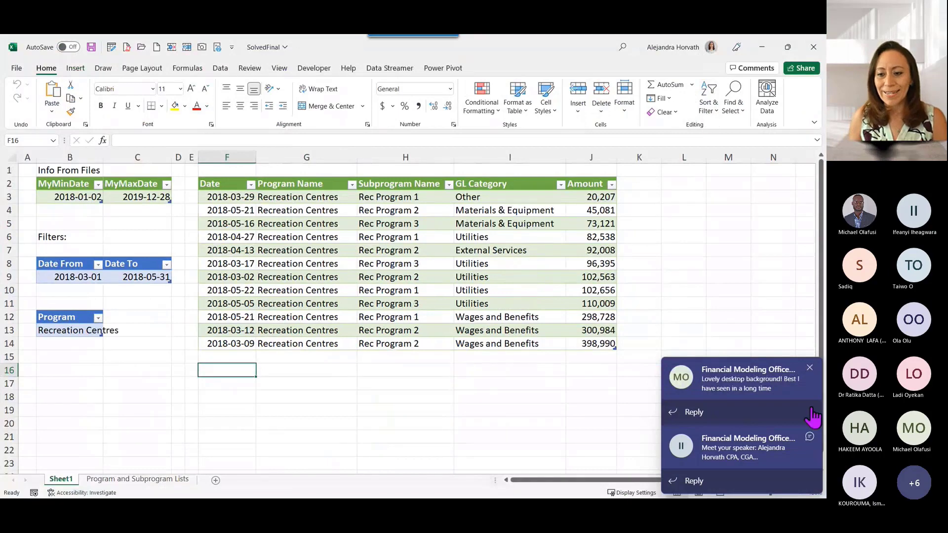
left_click(810, 367)
left_click(809, 436)
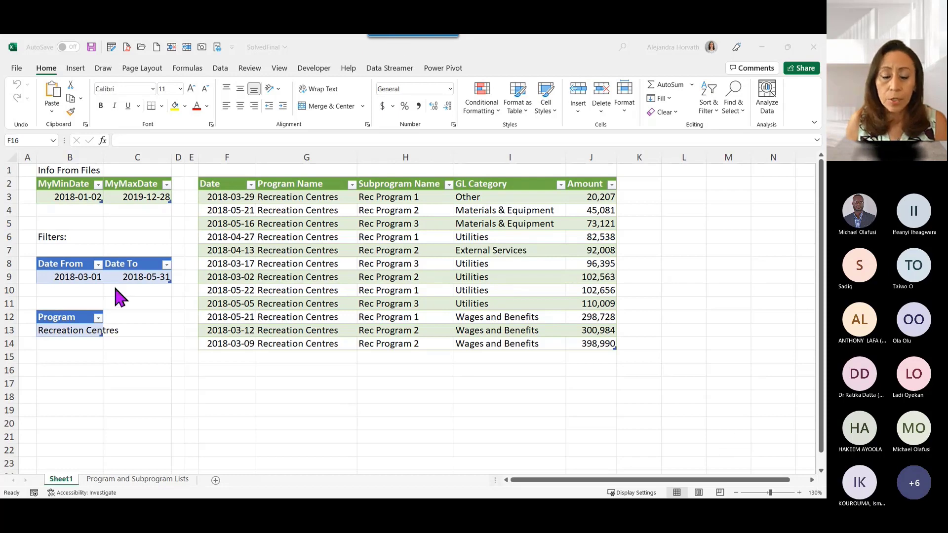
- Examine the filtered results table and the minimum and maximum dates taken from the files
left_click(297, 210)
left_click(273, 234)
left_click(428, 234)
left_click_drag(489, 238, 491, 260)
left_click(405, 237)
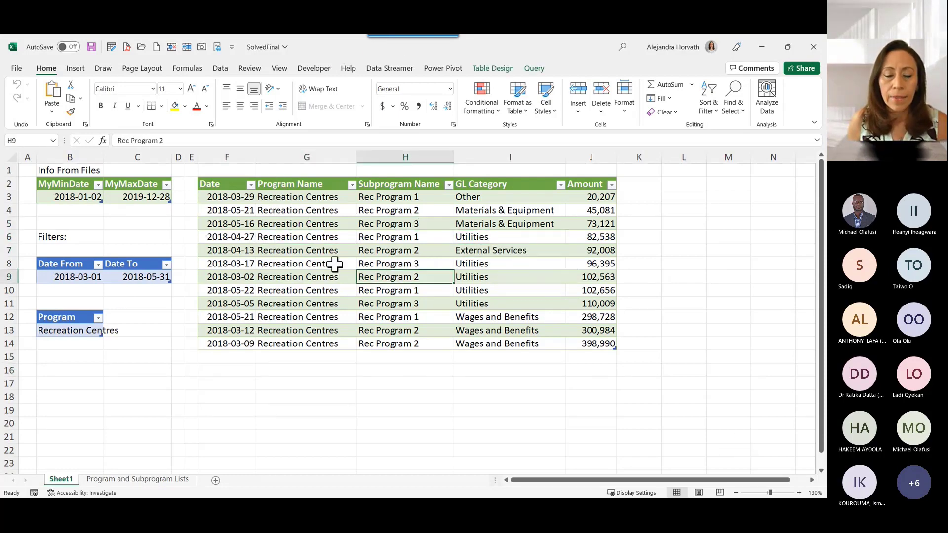
left_click(274, 236)
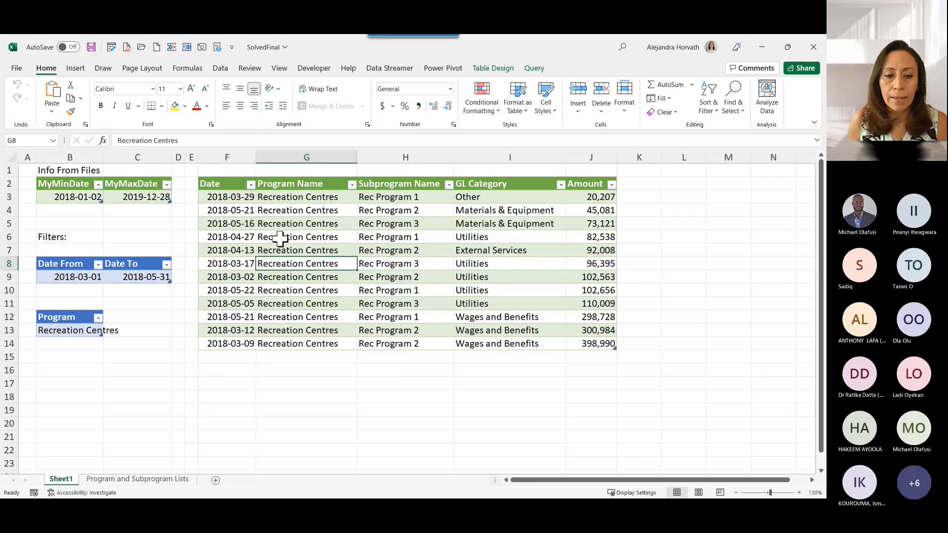
left_click(52, 196)
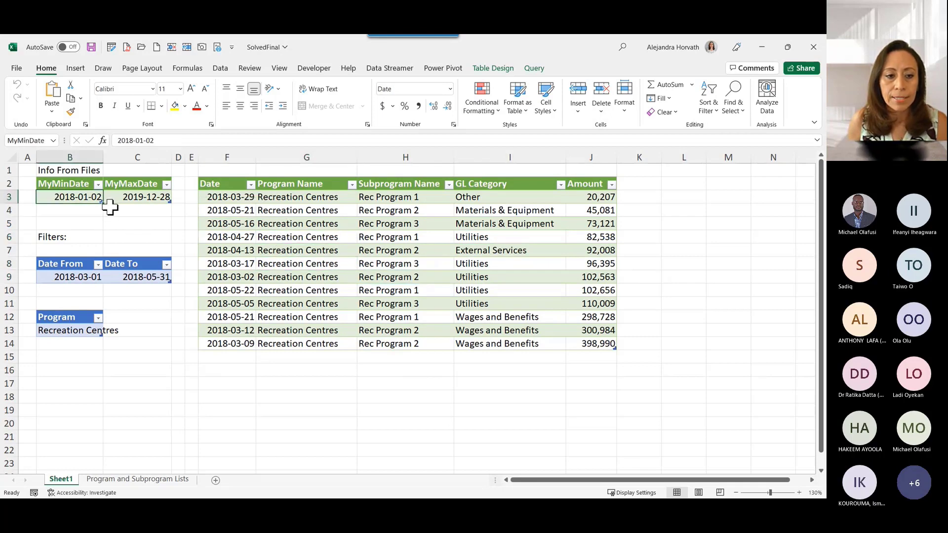
left_click(138, 198)
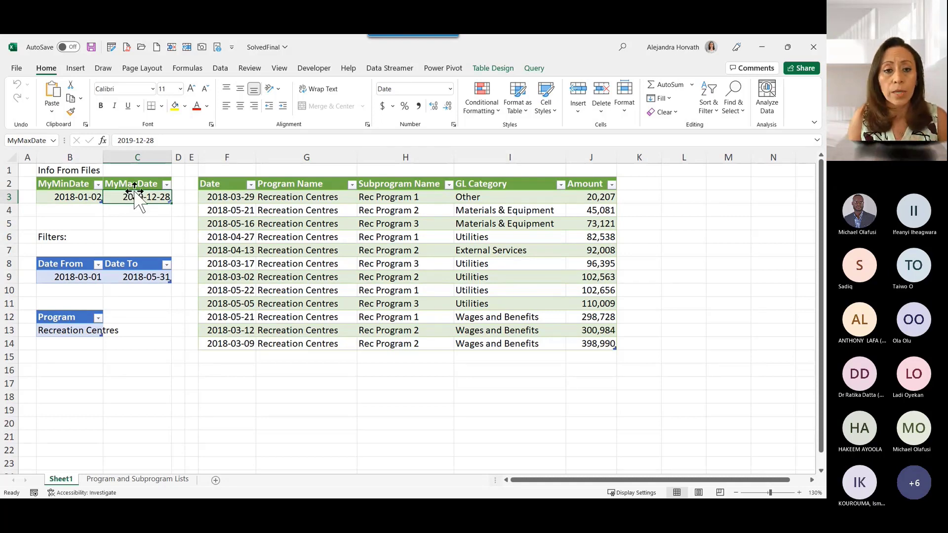
left_click(78, 199)
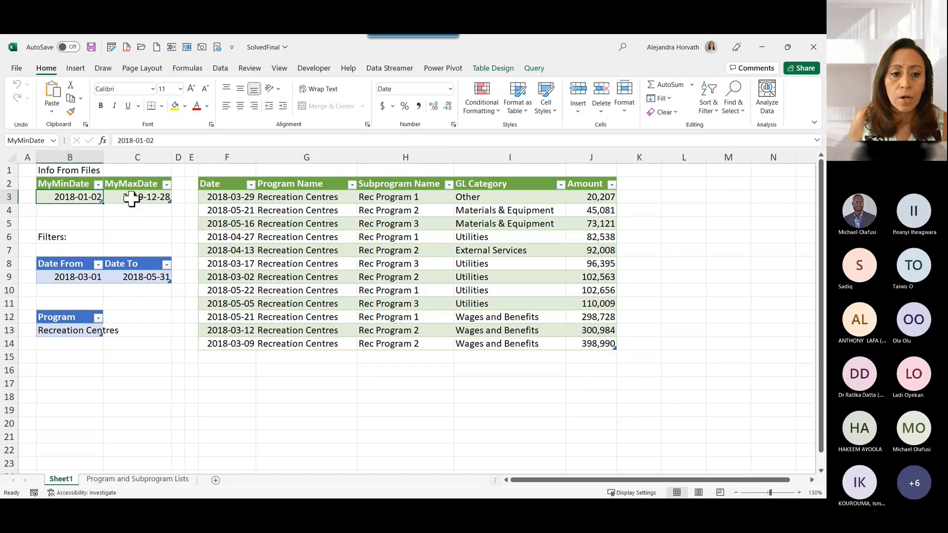
left_click(74, 199)
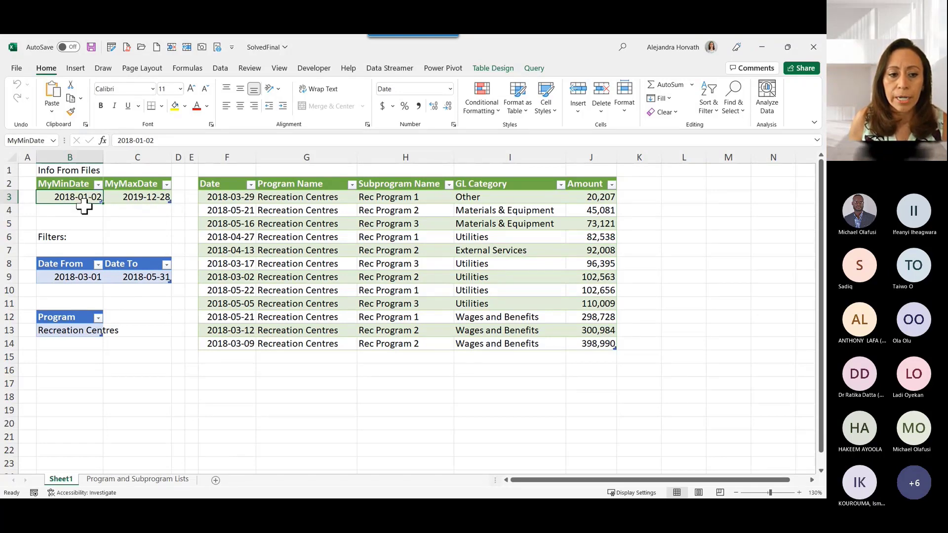
- Set the Date From filter value to 2018-01-01 and move the chat window away from the sheet
left_click(82, 278)
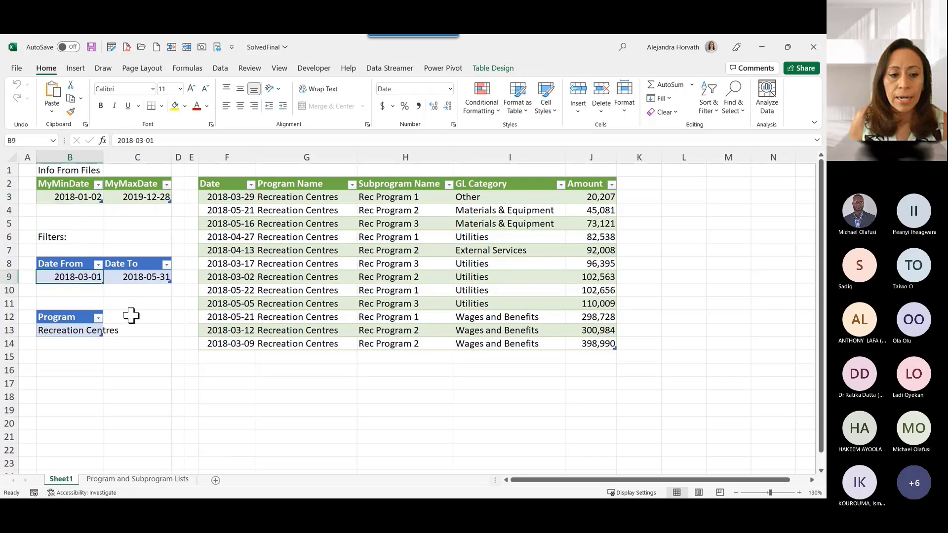
type("2018-")
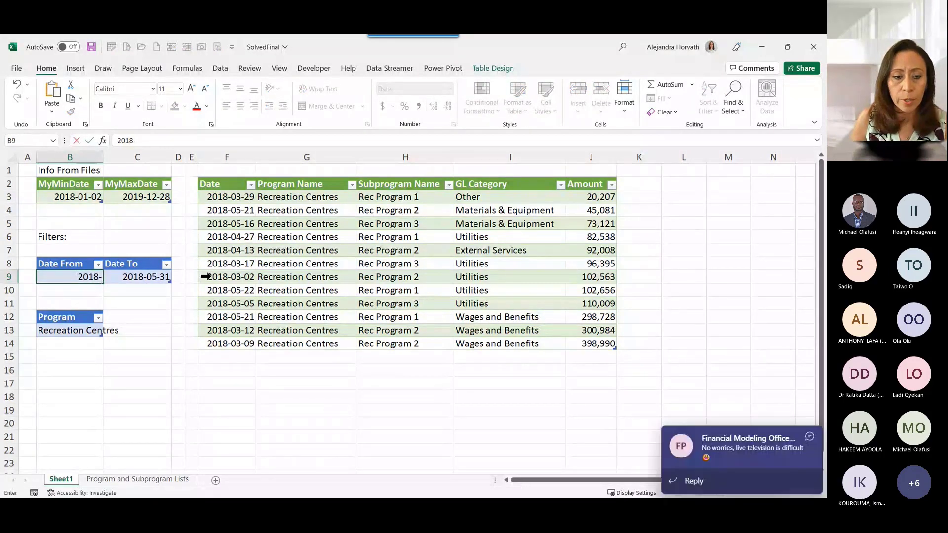
type("1-1-")
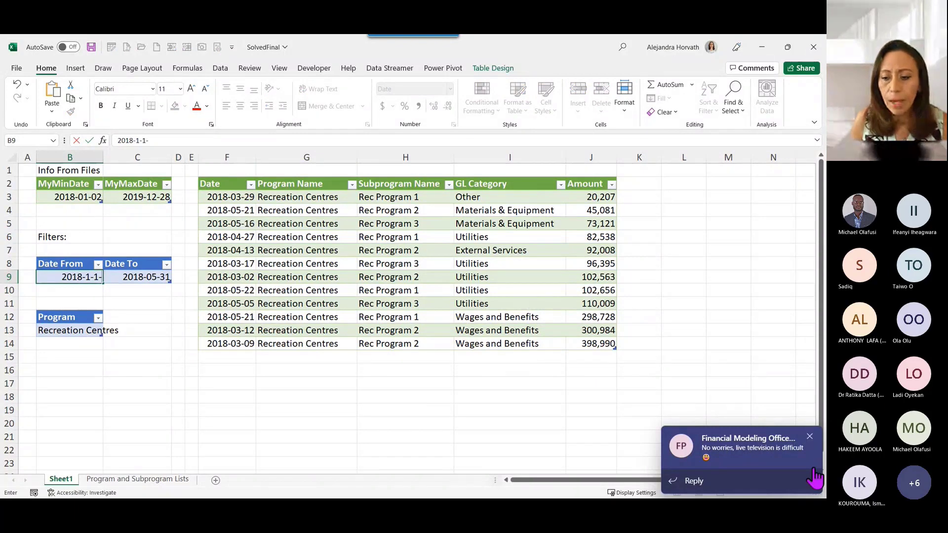
left_click(815, 476)
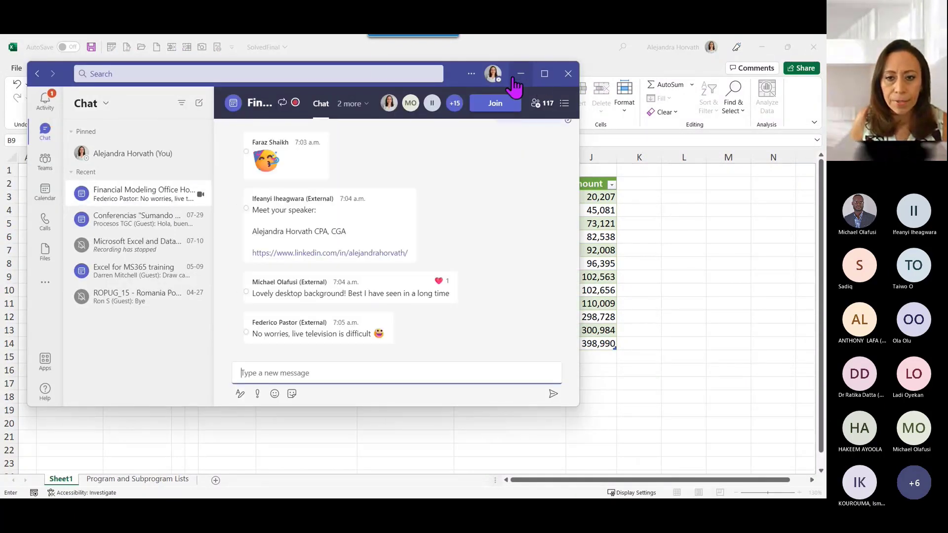
left_click_drag(455, 75, 1, 81)
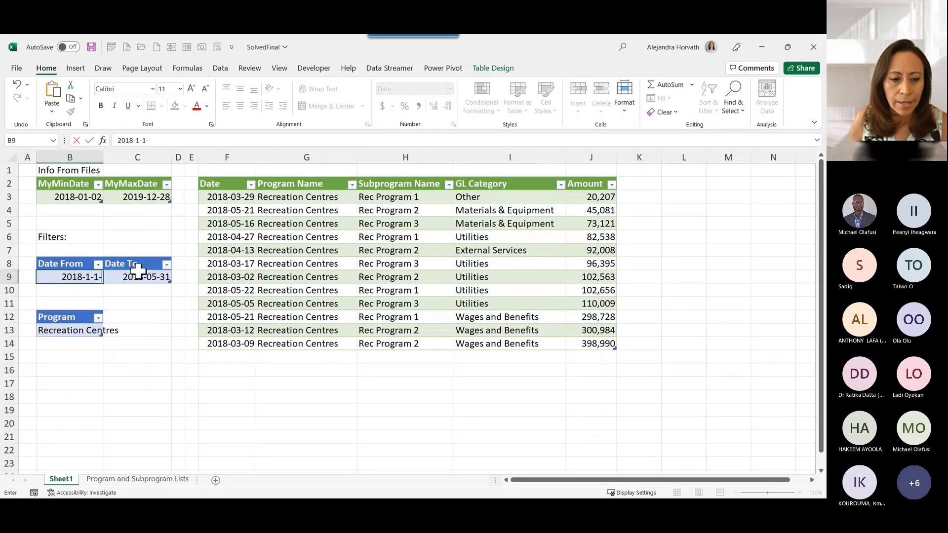
key("BackSpace")
key("Return")
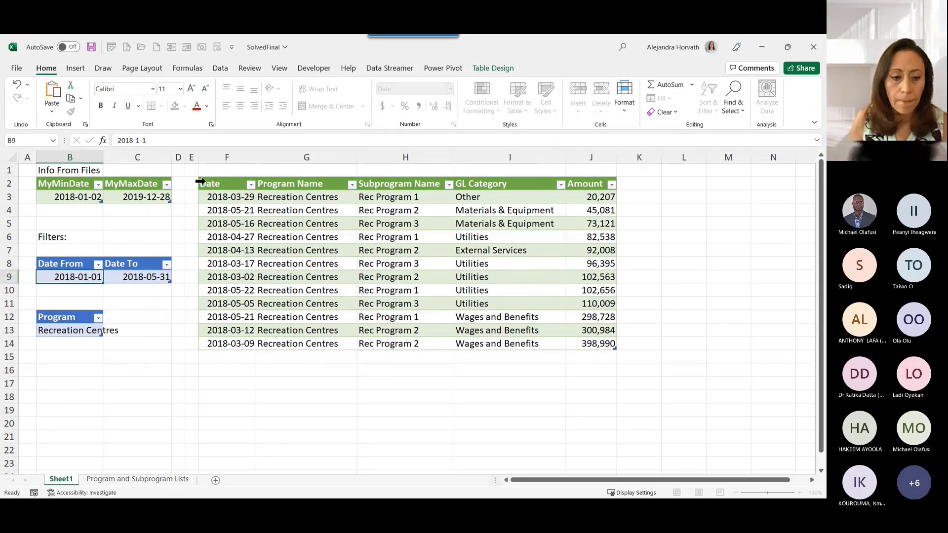
- Set the Date To filter value to 2018-08-01
left_click(166, 277)
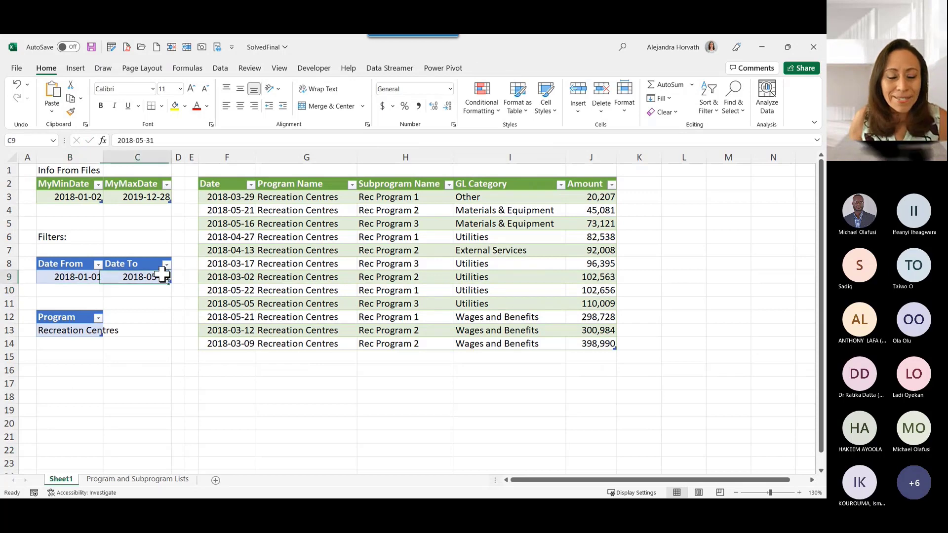
type("2018-0")
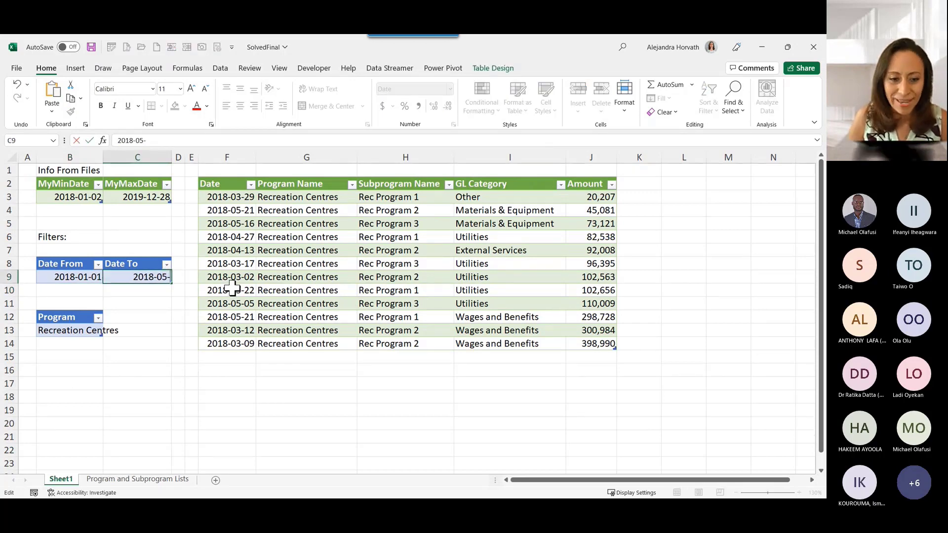
type("8")
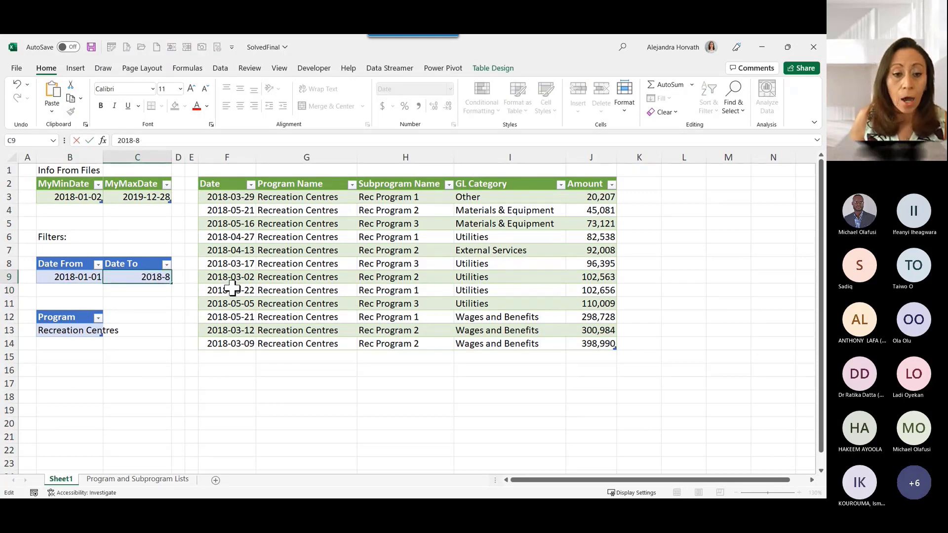
type("-01")
key("Return")
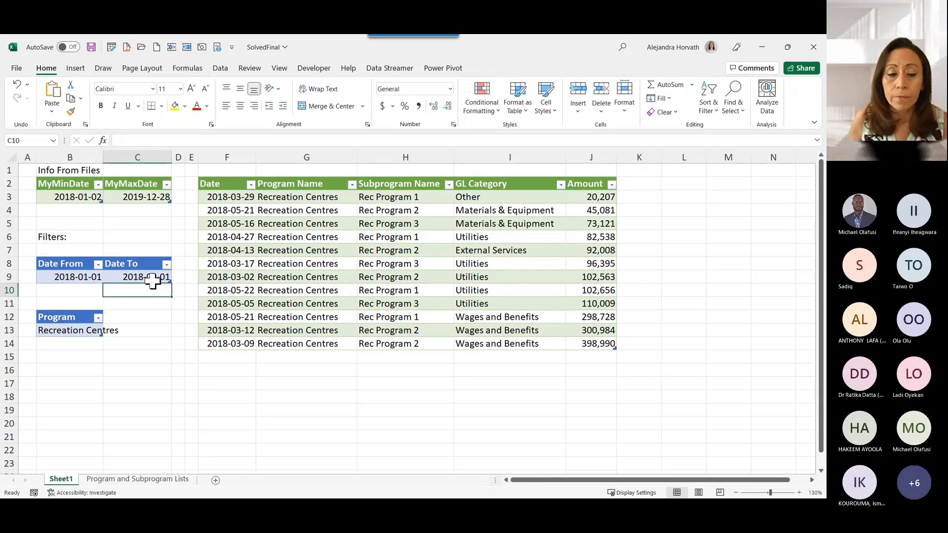
left_click_drag(90, 277, 148, 279)
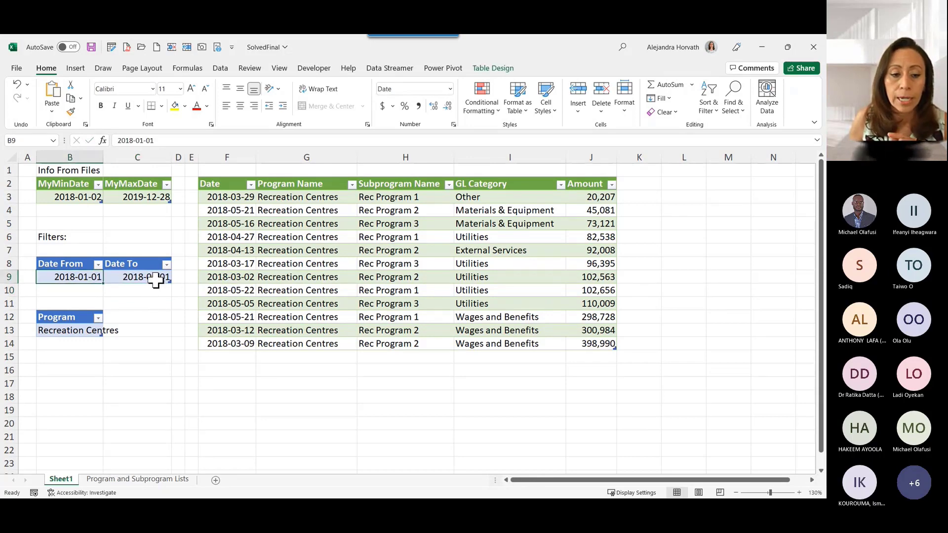
left_click(316, 279)
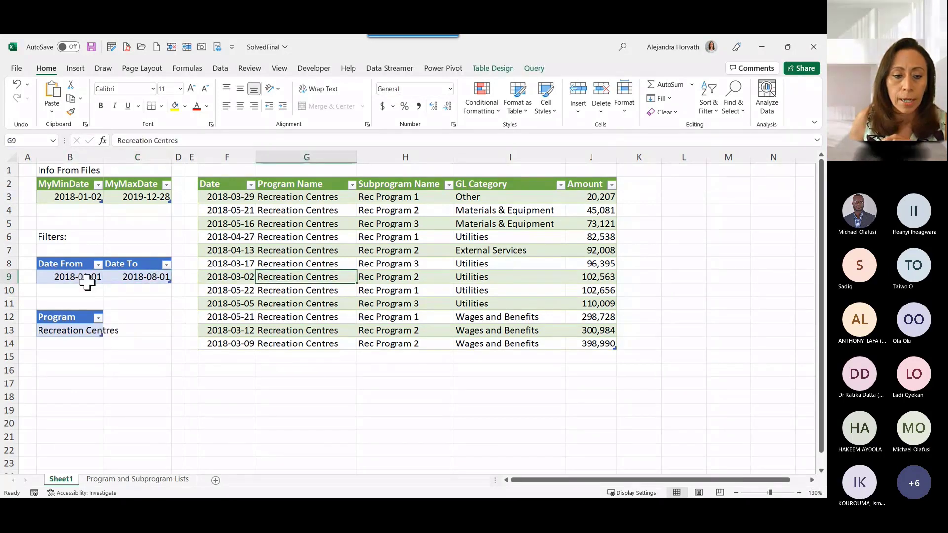
- Choose Fitness as the Program filter value from the cell's validation list
left_click(81, 332)
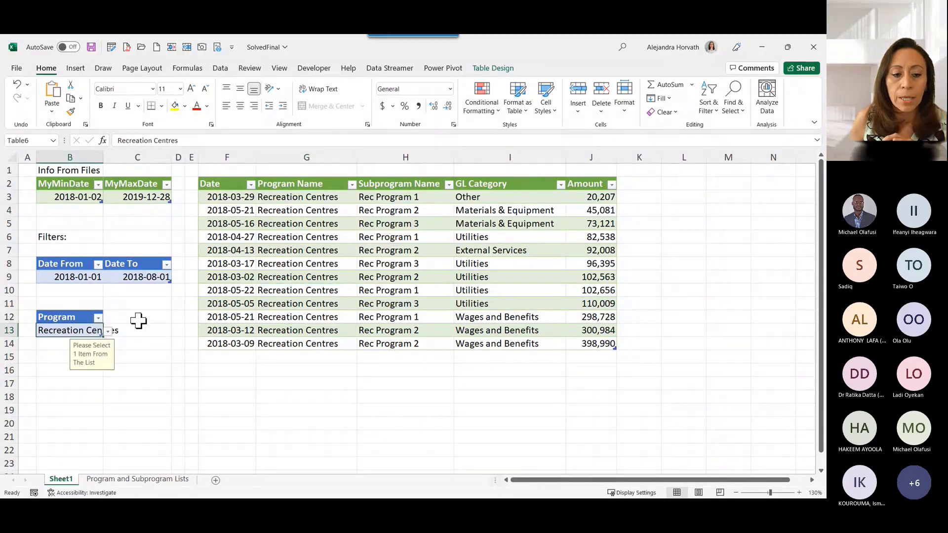
left_click(107, 331)
left_click(99, 352)
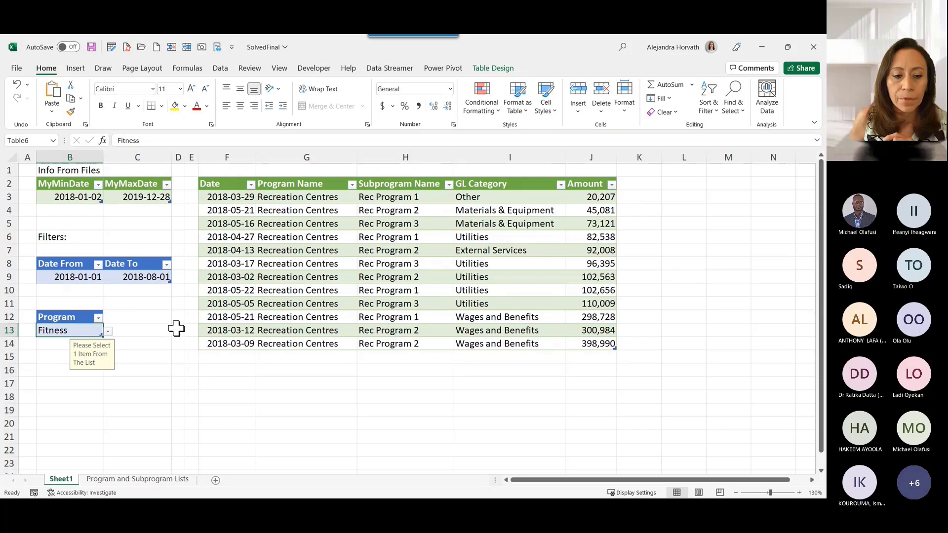
- Refresh the query results table so it applies the entered dates and program
left_click(316, 263)
right_click(319, 262)
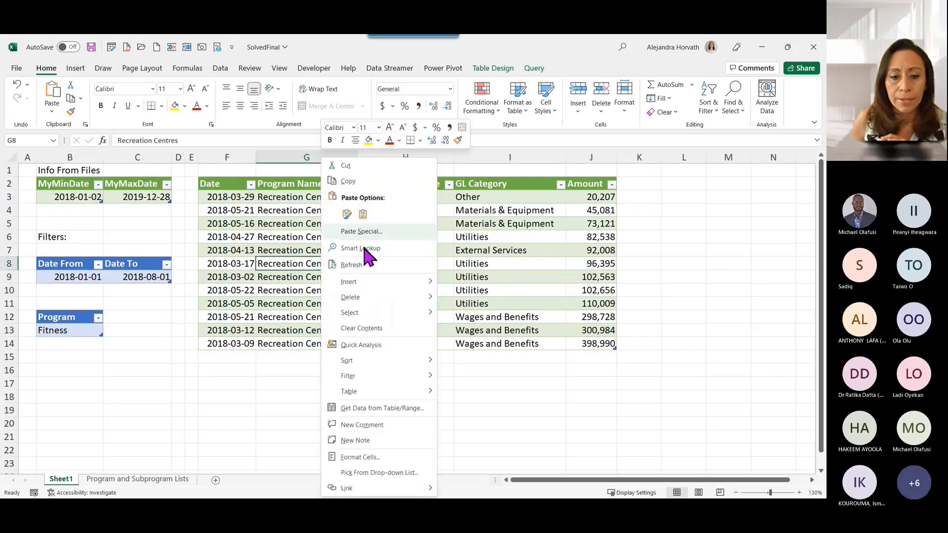
left_click(358, 264)
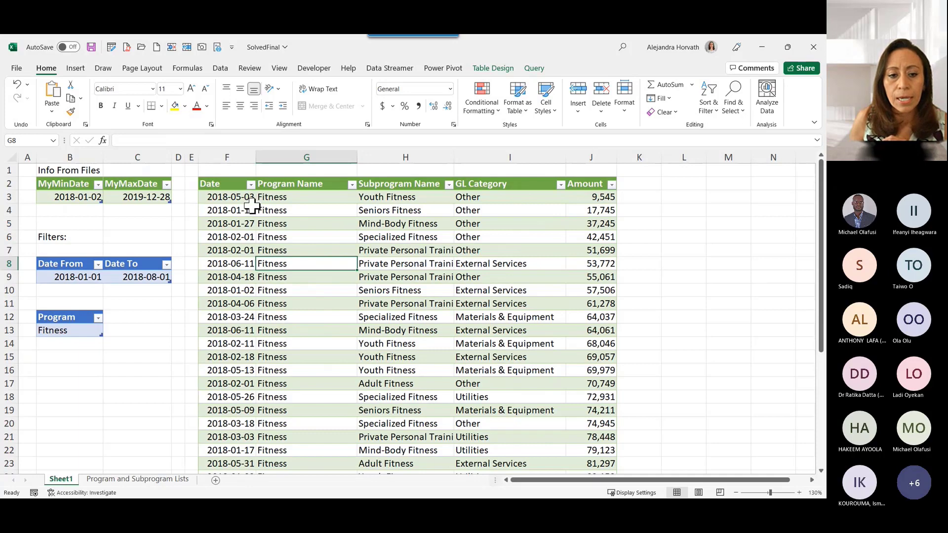
- Check the July dates in the results table's Date filter list and compare the refreshed rows with the filter inputs
left_click(251, 184)
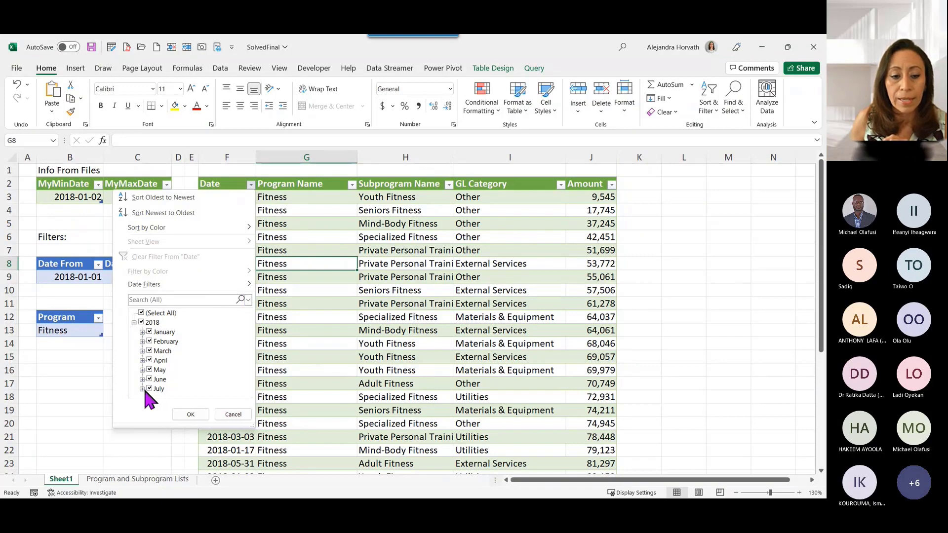
left_click(142, 389)
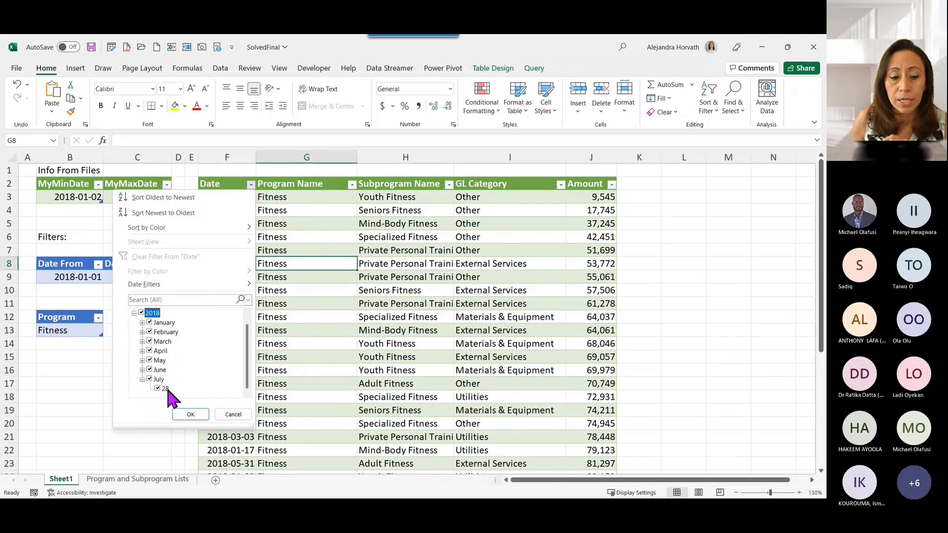
left_click(231, 416)
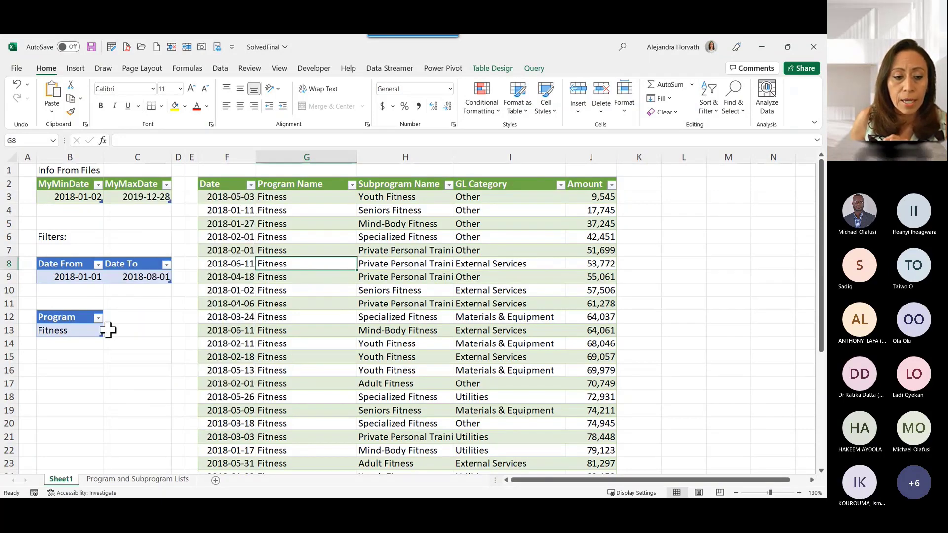
left_click(149, 278)
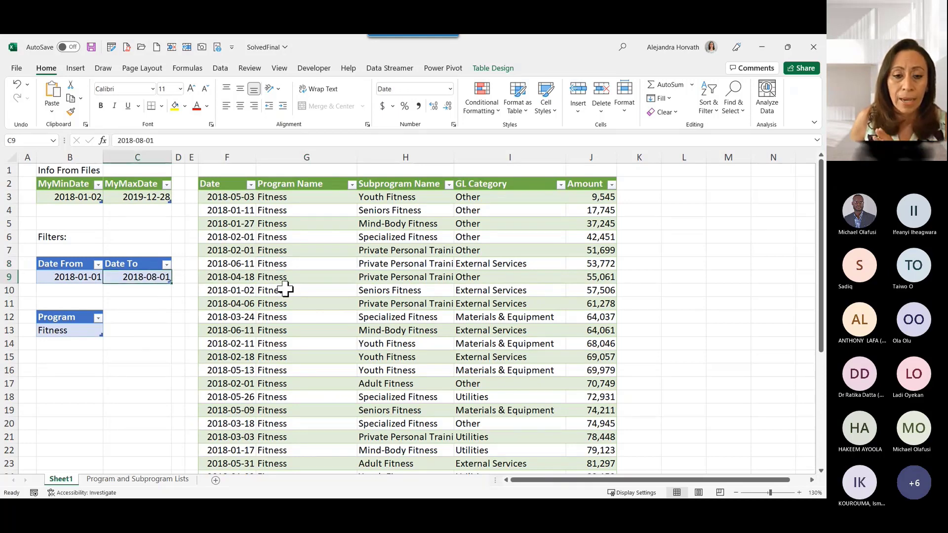
left_click(330, 209)
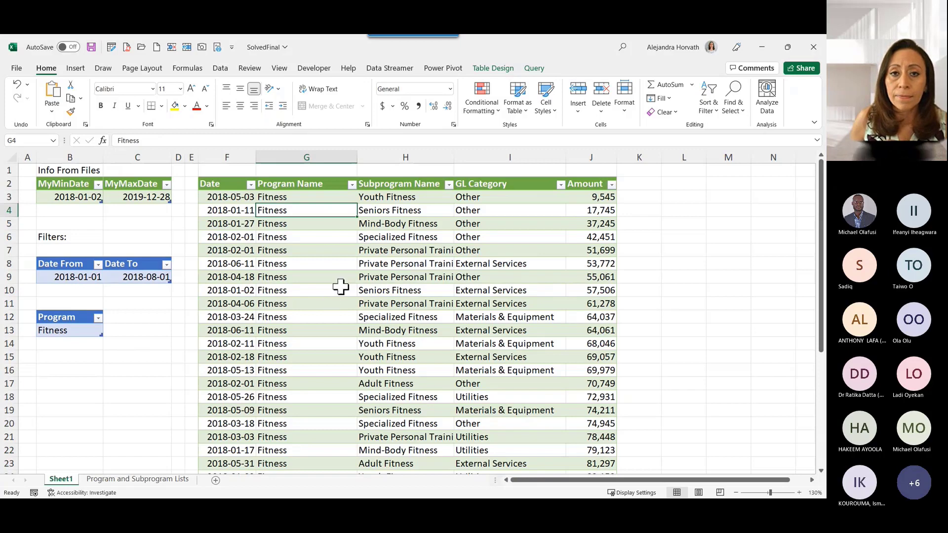
left_click(544, 249)
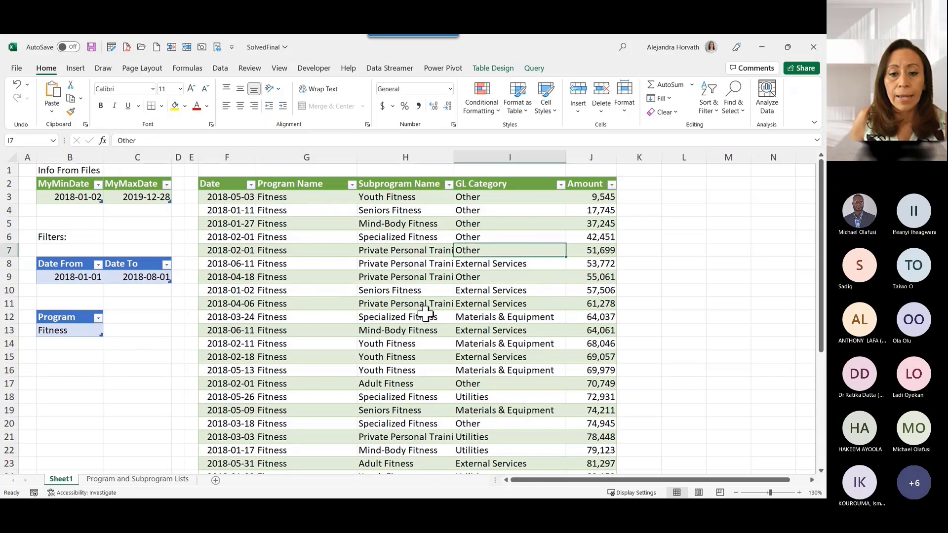
left_click(423, 306)
left_click(343, 312)
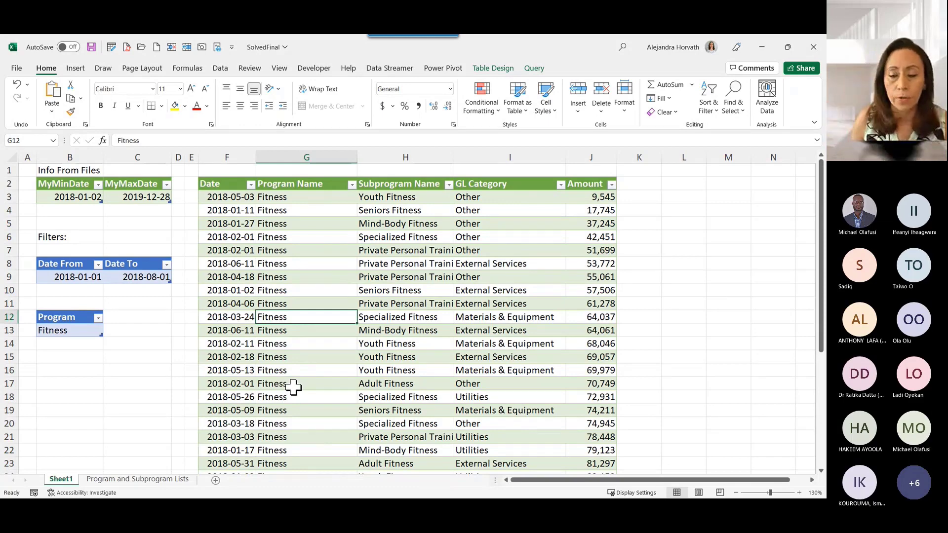
- Create a new blank workbook and move the SolvedFinal window off to the other screen
double_click(563, 53)
left_click_drag(384, 101, 467, 82)
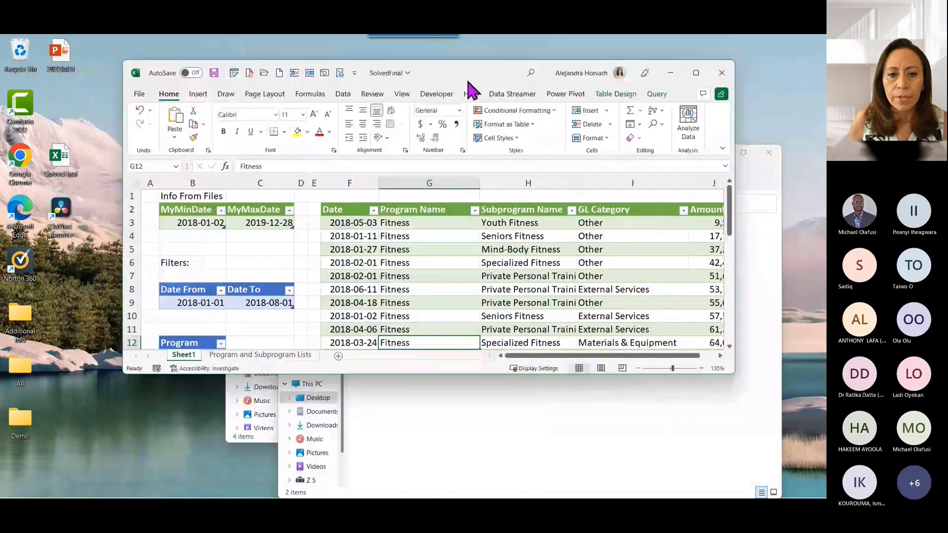
left_click(279, 73)
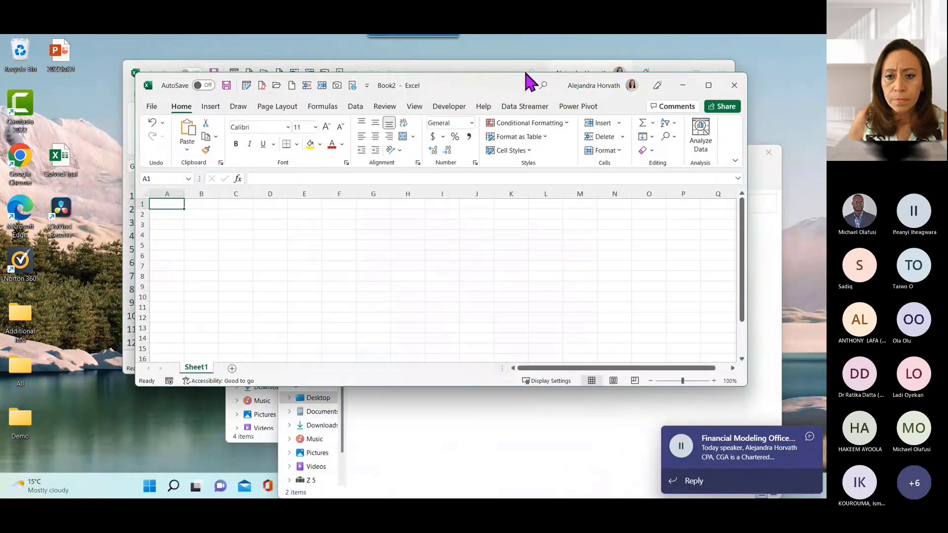
left_click_drag(505, 70, 1, 84)
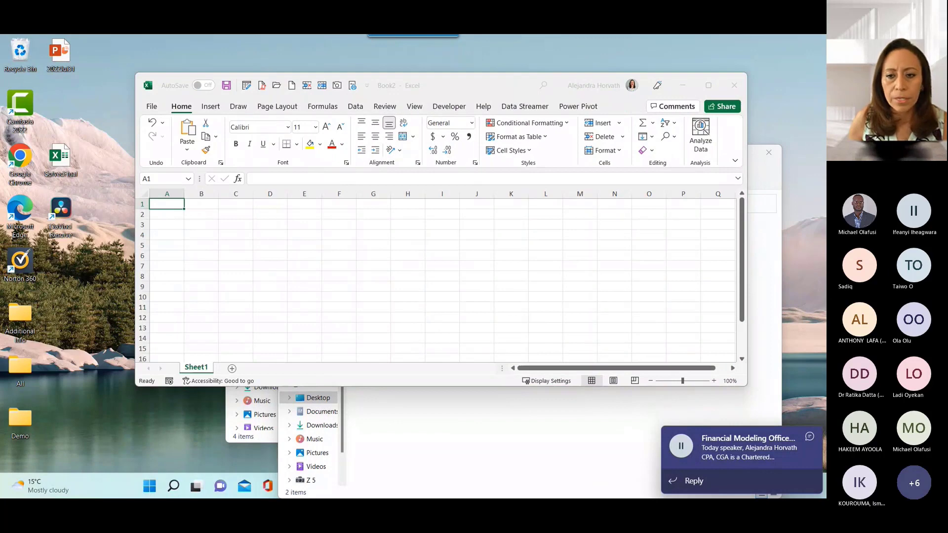
- Maximize the new blank workbook and open the 2018 and 2019 workbooks together from the Demo folder
left_click(707, 85)
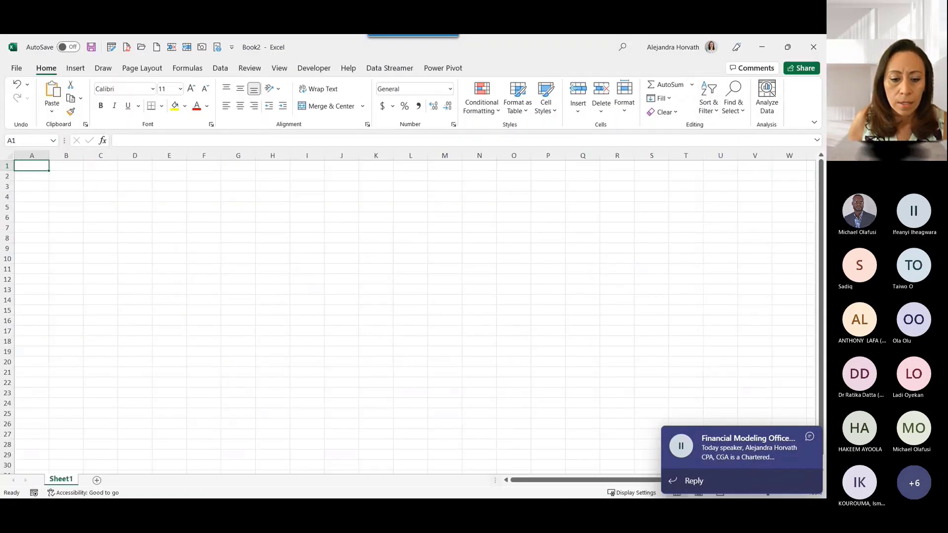
left_click(809, 437)
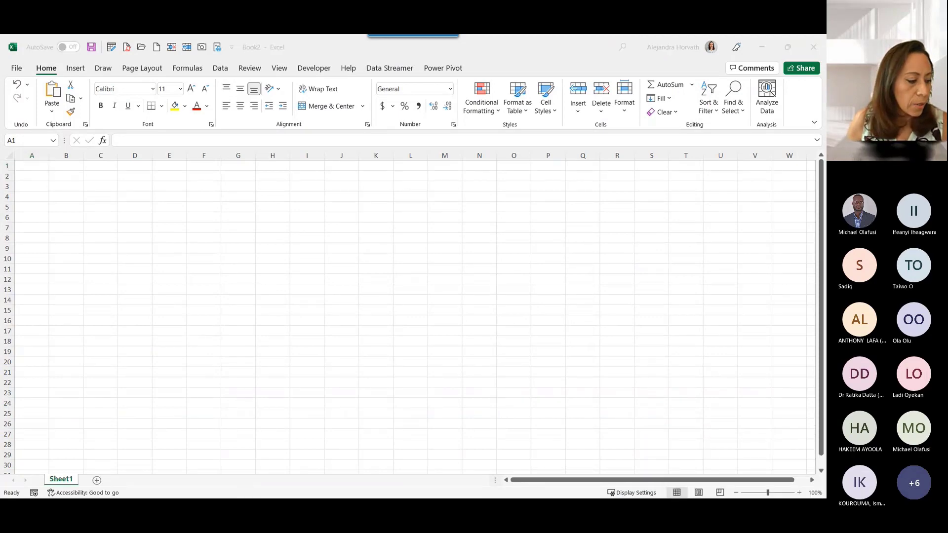
key("alt+Tab")
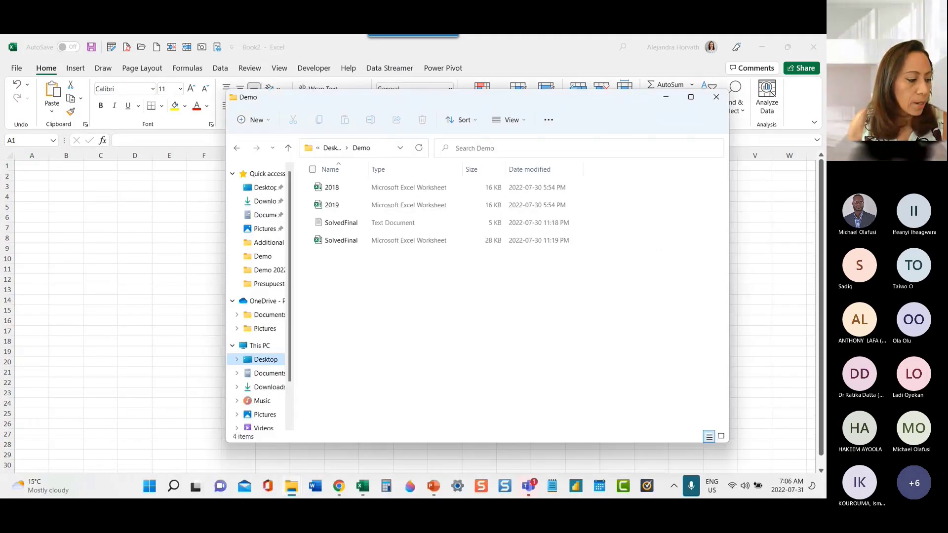
left_click(387, 187)
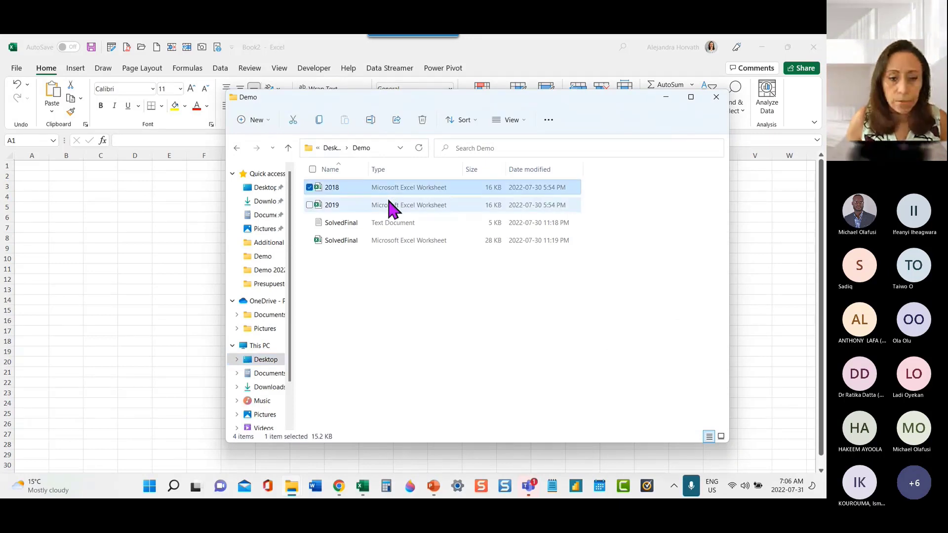
left_click(391, 206, "ctrl")
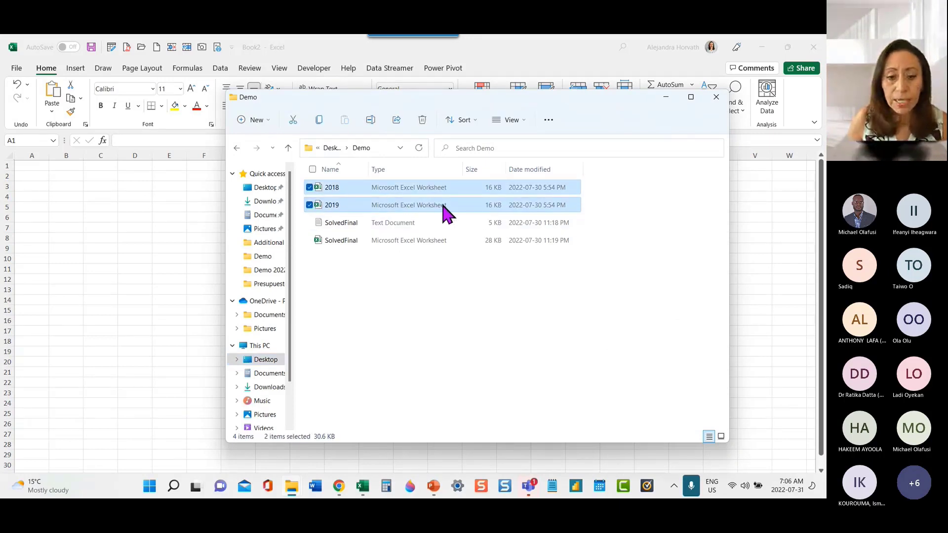
key("Return")
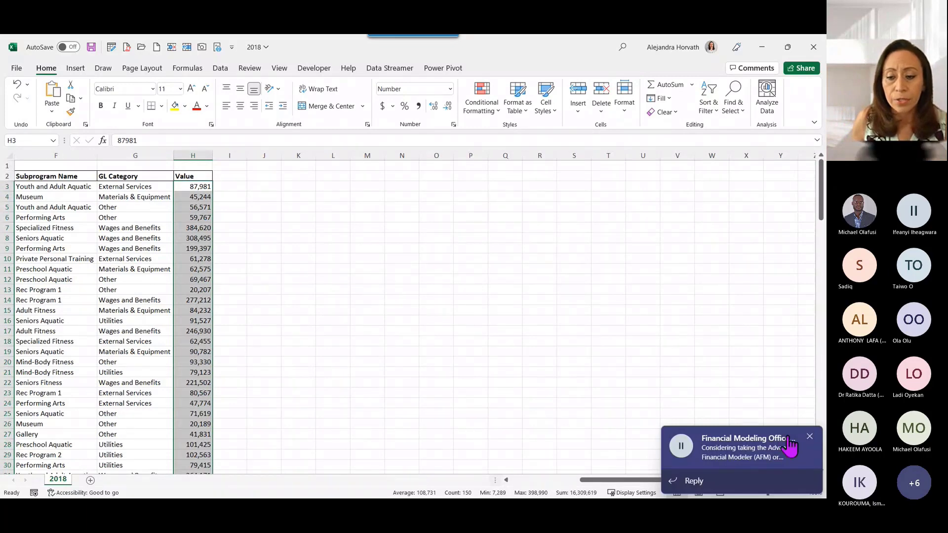
- Examine the 2018 workbook's records and columns from Date to Value, and close both the 2018 and 2019 workbooks
left_click(809, 437)
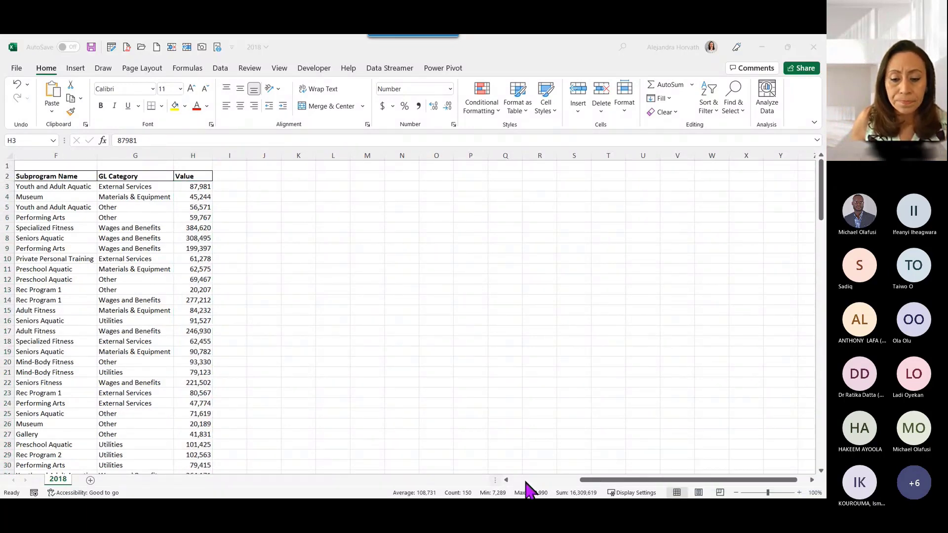
left_click_drag(592, 481, 514, 482)
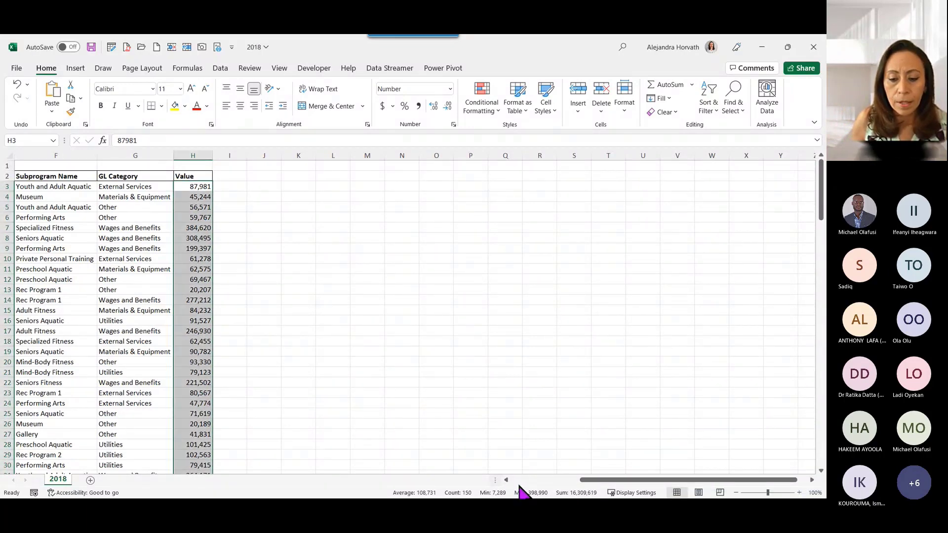
left_click(519, 479)
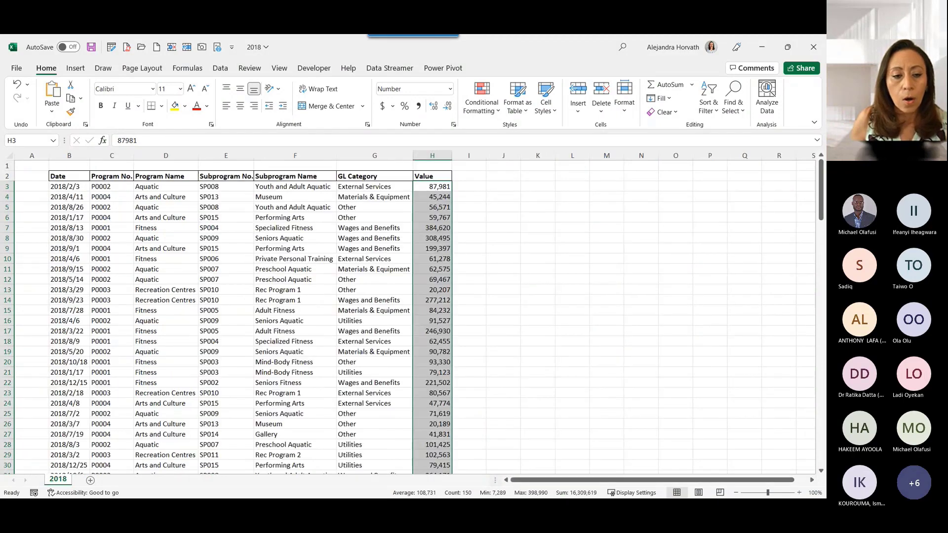
left_click(81, 175)
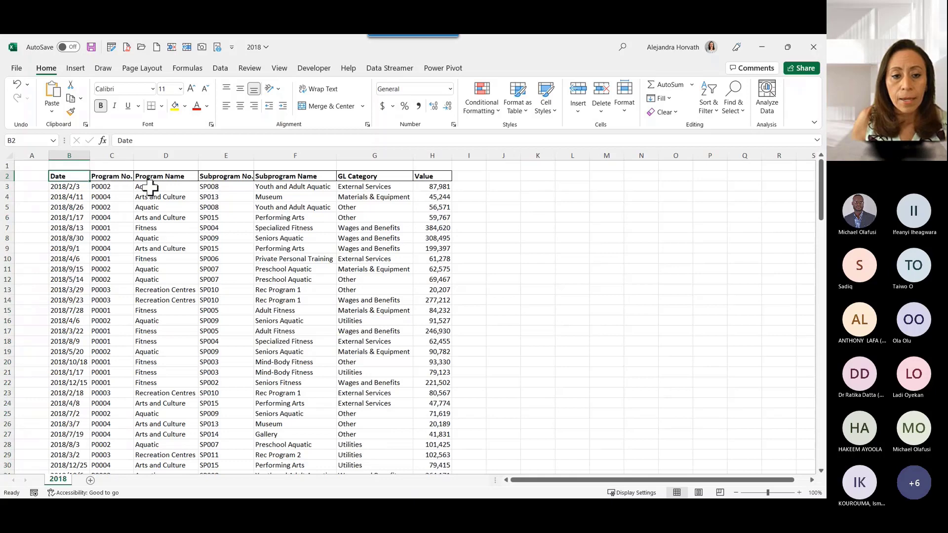
scroll(341, 239, "down", 3)
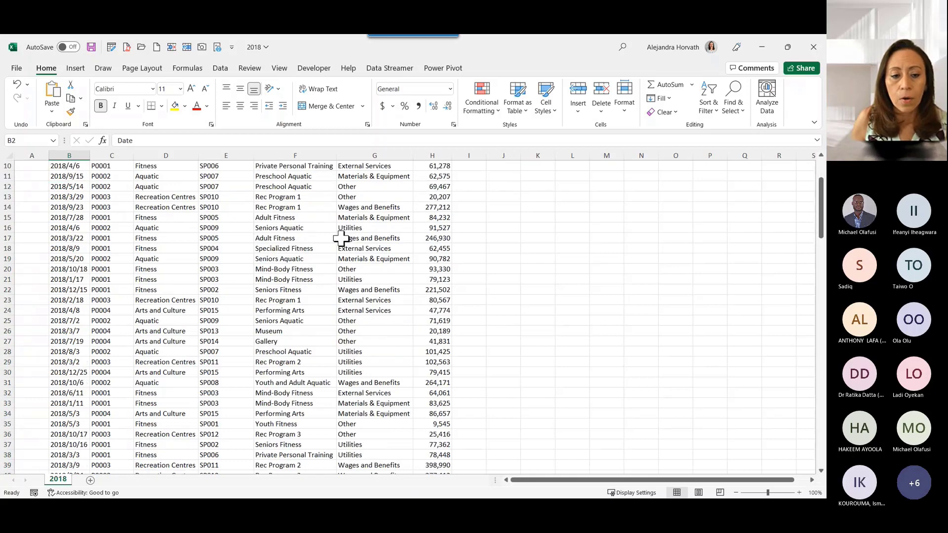
scroll(340, 238, "up", 3)
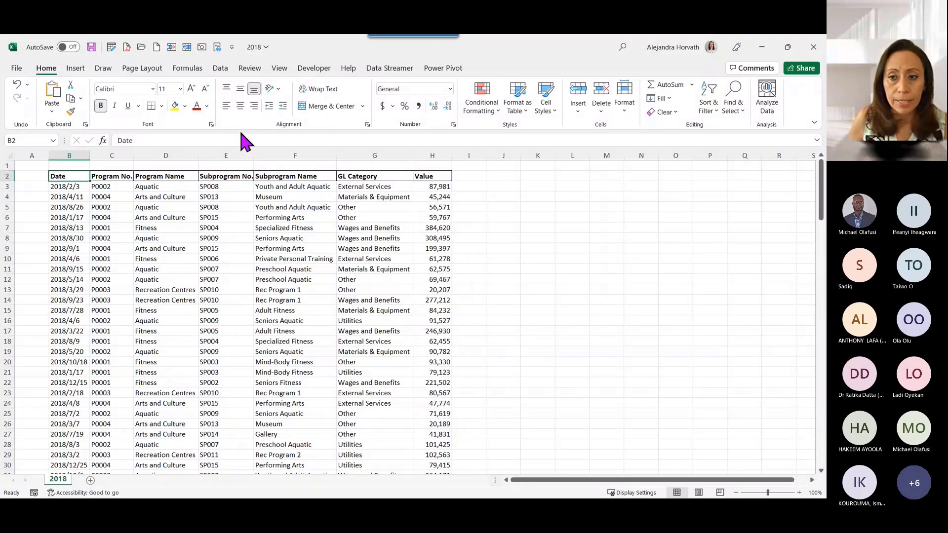
left_click(816, 47)
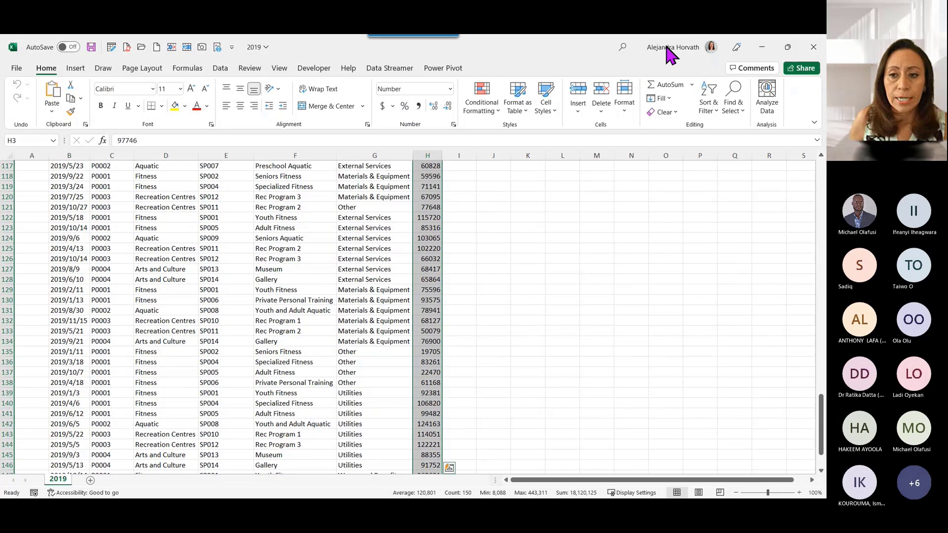
left_click(813, 47)
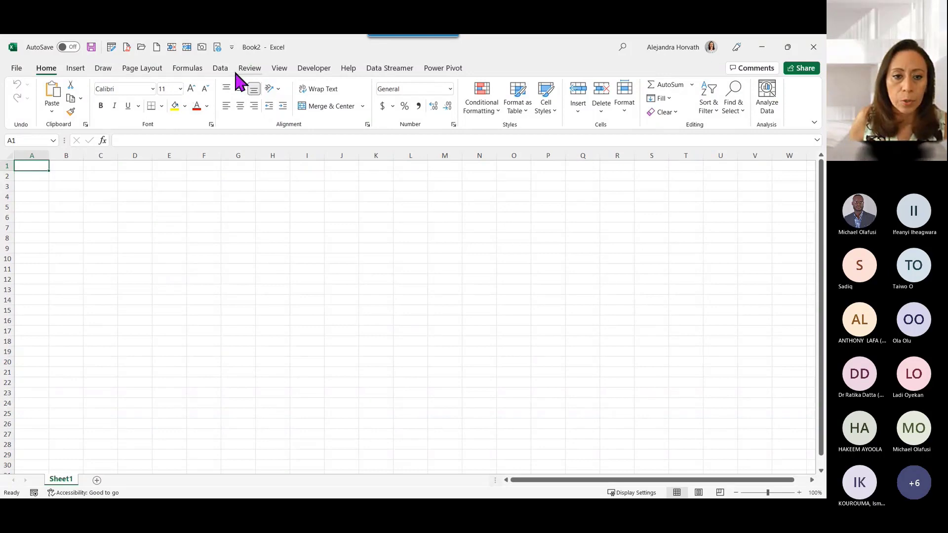
- Import data into the blank workbook using the Demo folder on the Desktop as a From Folder source
left_click(221, 68)
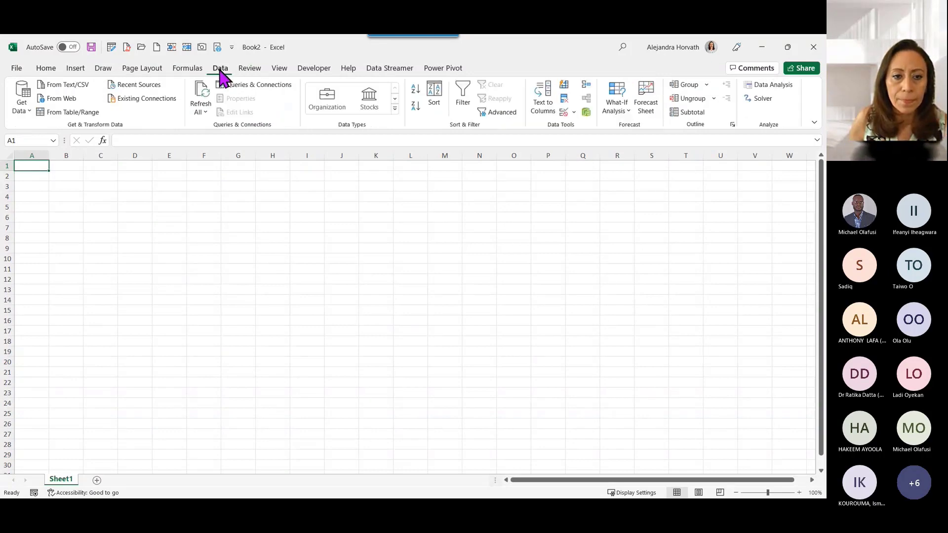
left_click(22, 104)
mouse_move(39, 131)
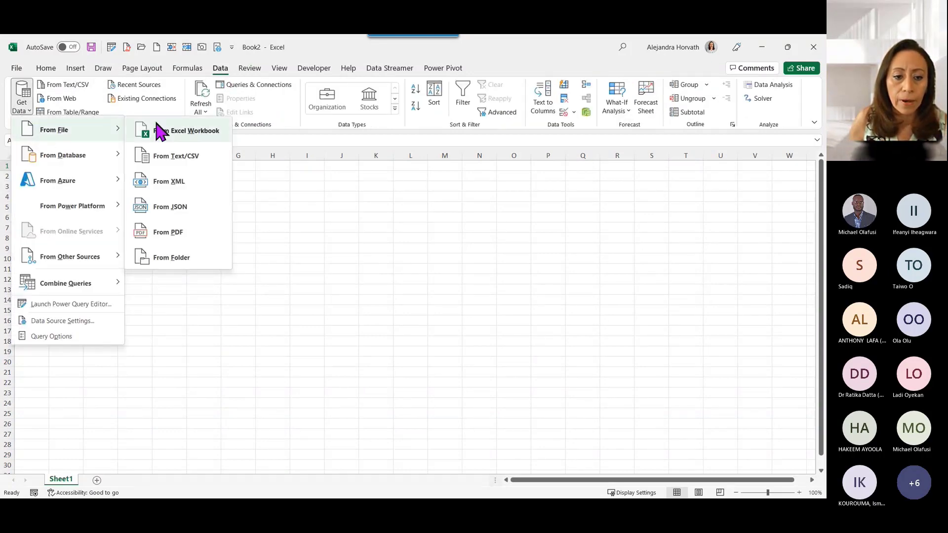
left_click(191, 256)
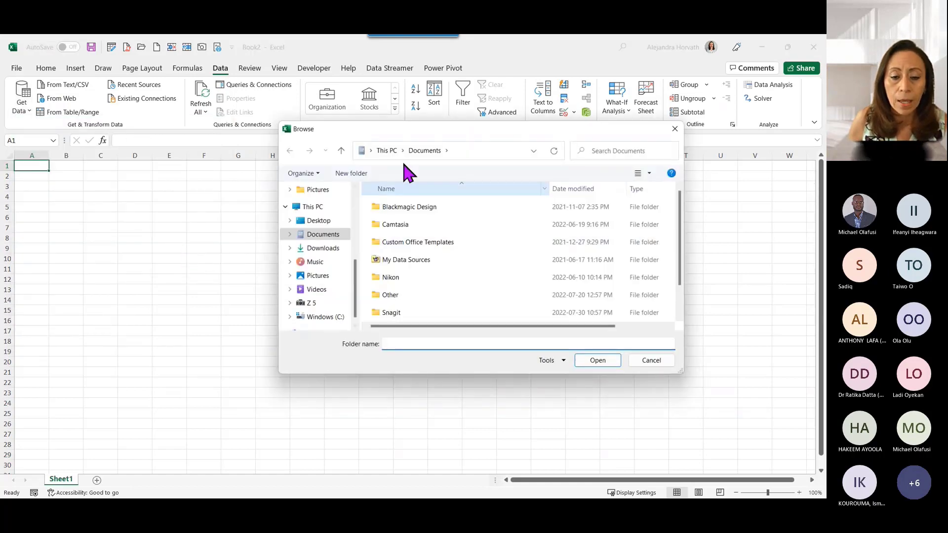
scroll(313, 211, "up", 3)
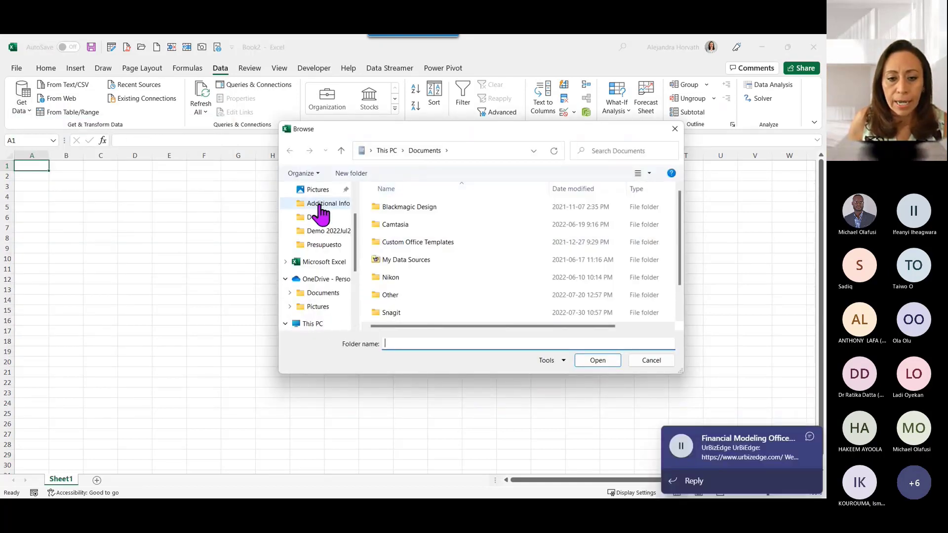
scroll(320, 212, "up", 3)
left_click(328, 210)
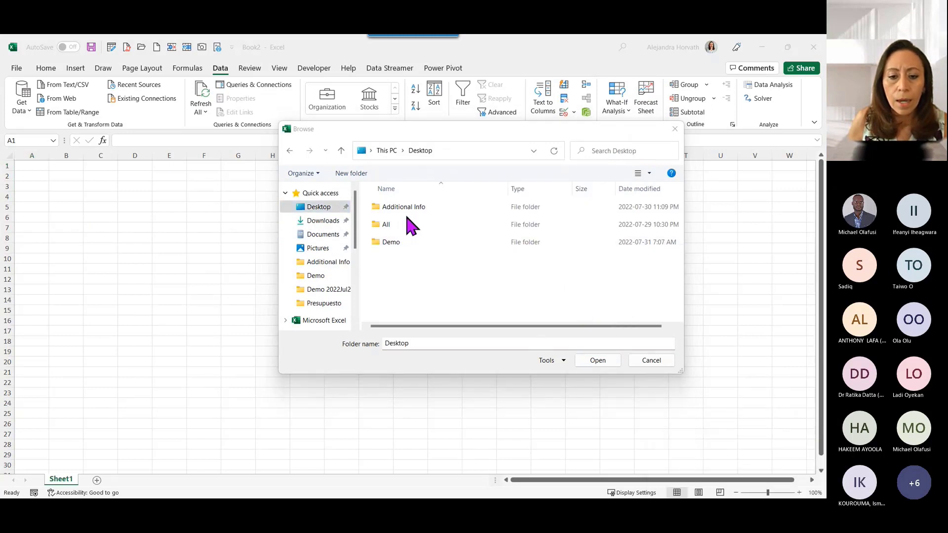
left_click(399, 245)
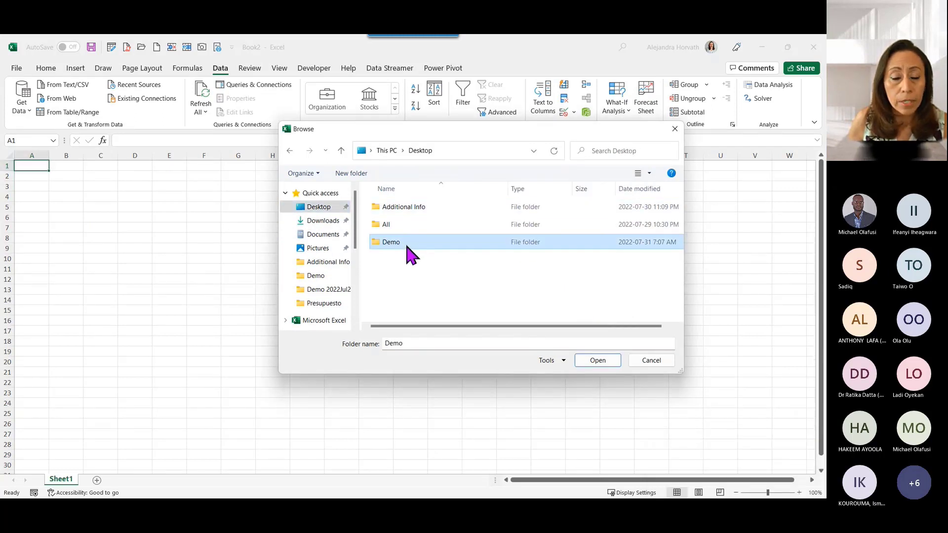
double_click(410, 245)
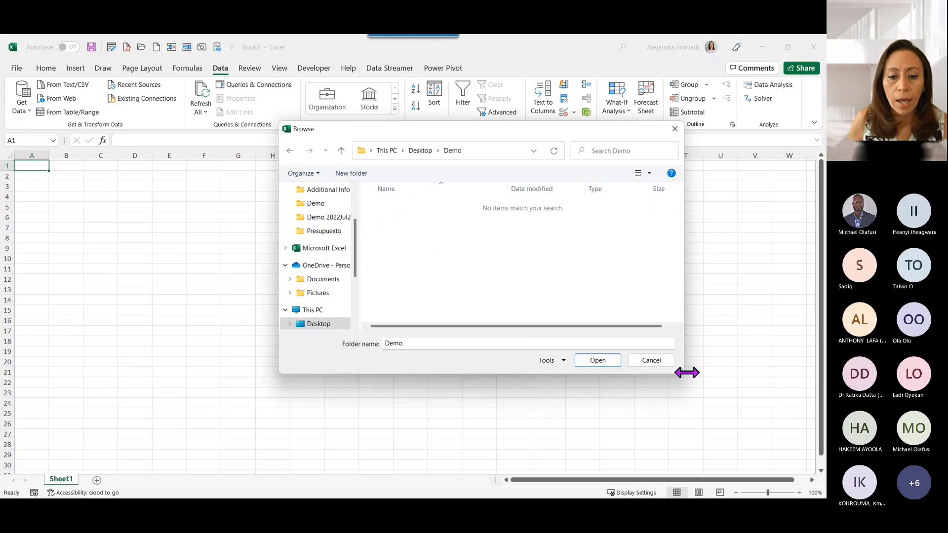
left_click(609, 364)
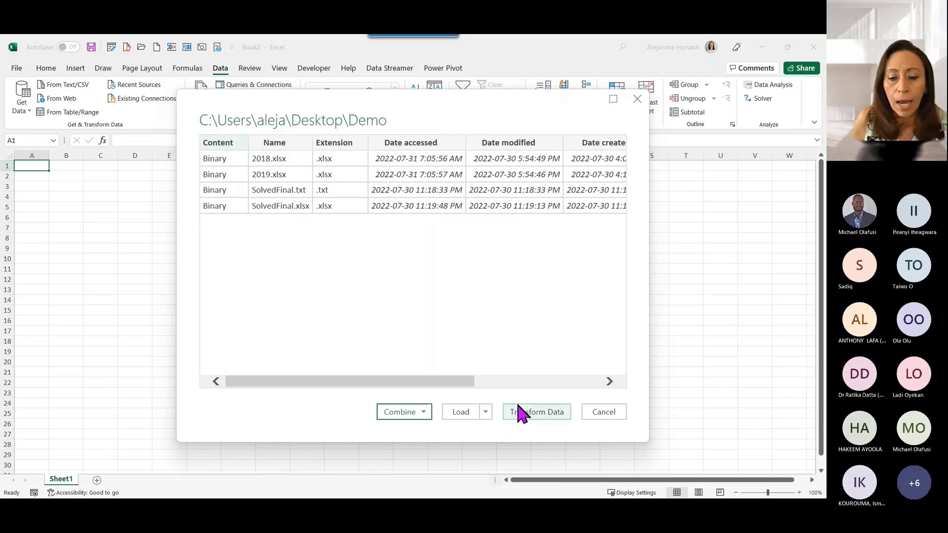
- Check the Combine options for the Demo folder's files, but load the file list into Power Query Editor with Transform Data
left_click(427, 415)
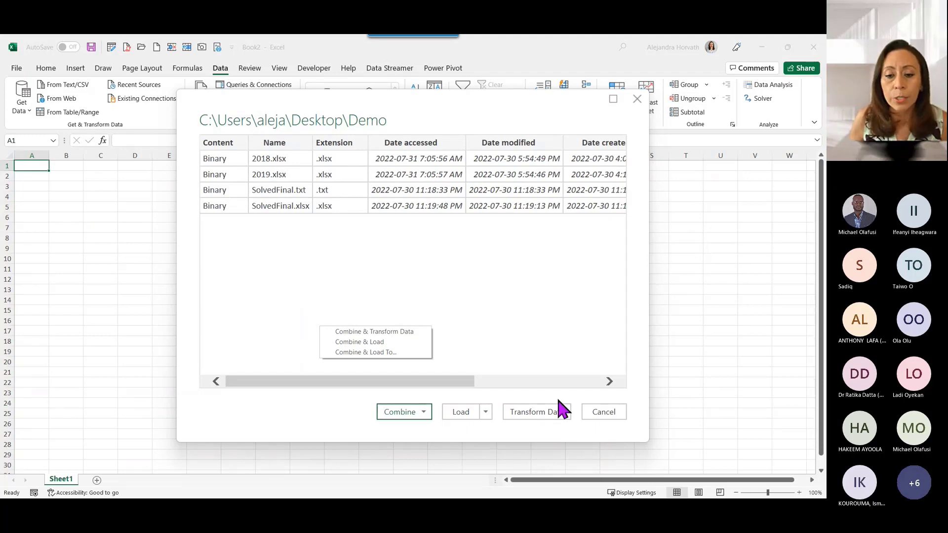
left_click(567, 375)
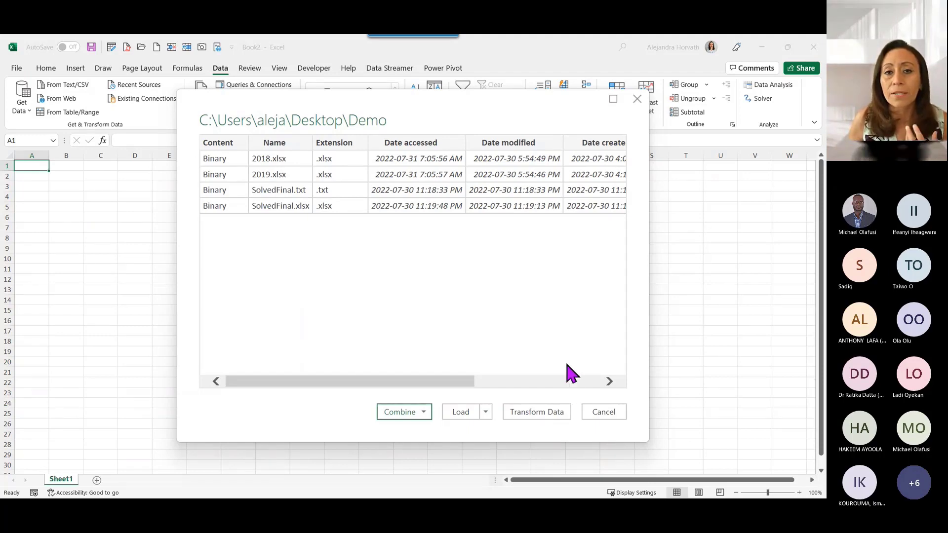
left_click(529, 414)
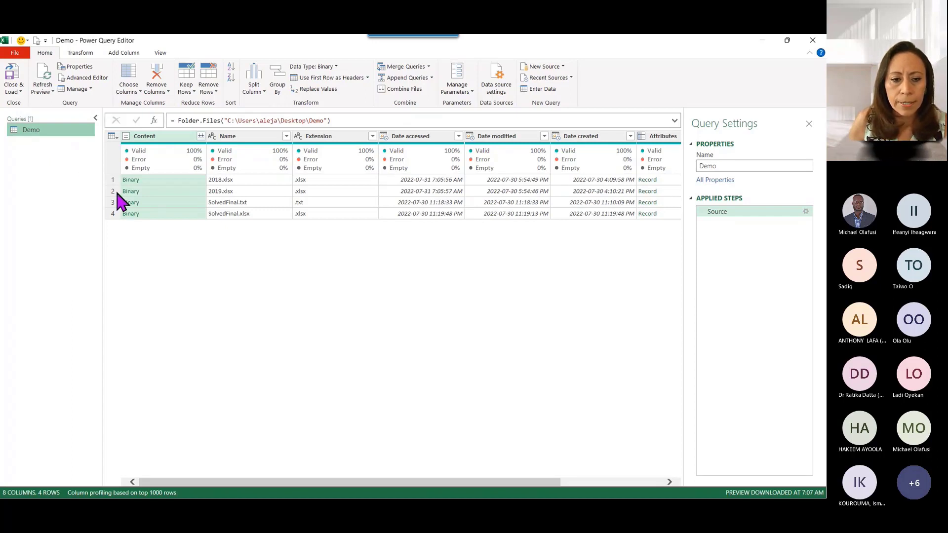
- Inspect each file's Content, Name and Extension values in the Demo query
left_click(185, 180)
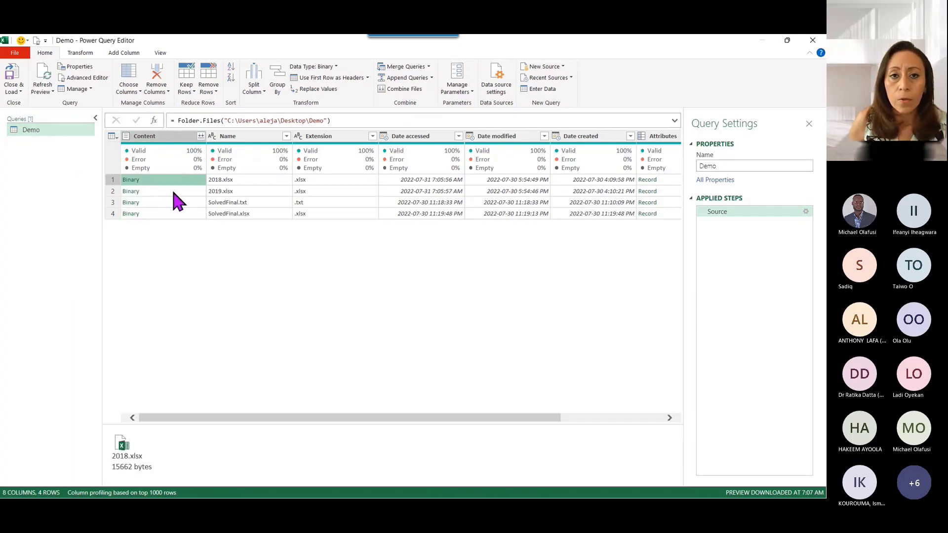
left_click(175, 192)
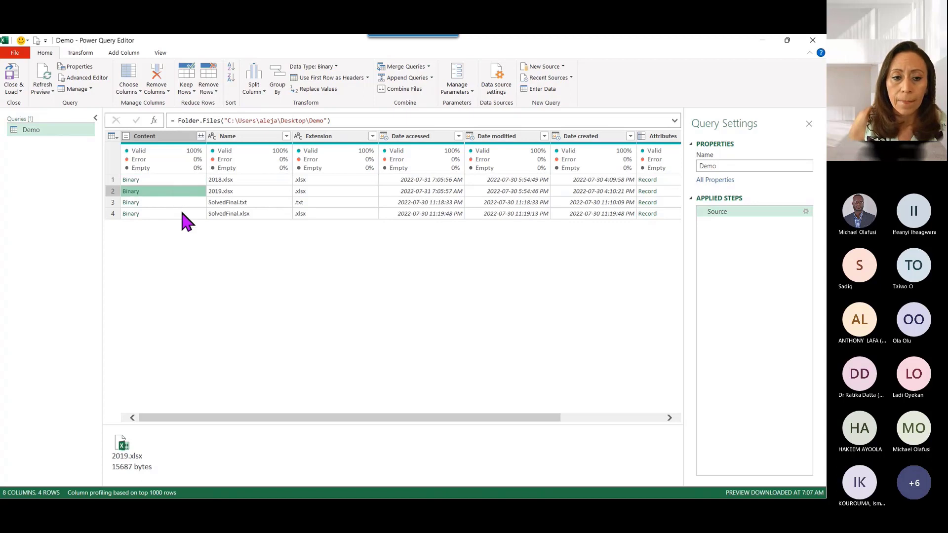
left_click(183, 202)
left_click(186, 213)
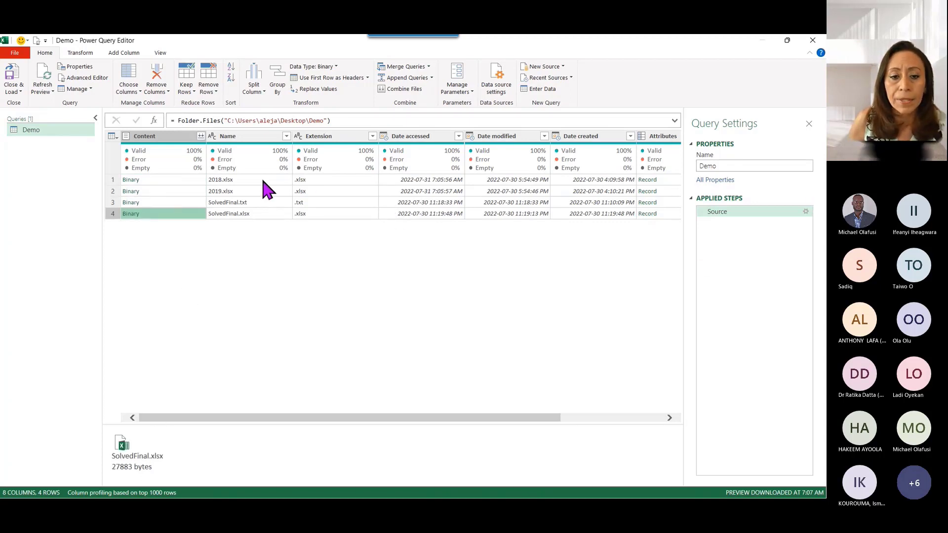
left_click(269, 191)
left_click(267, 204)
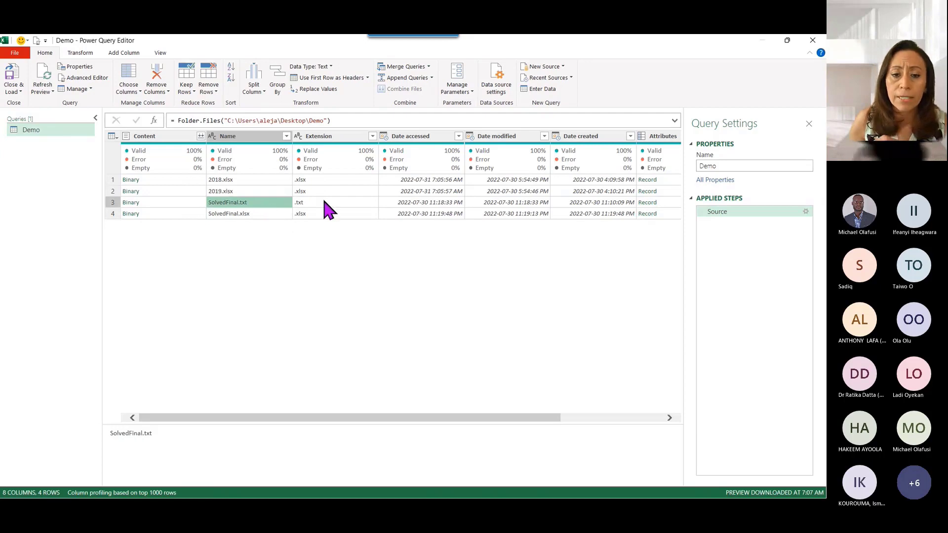
left_click(345, 138)
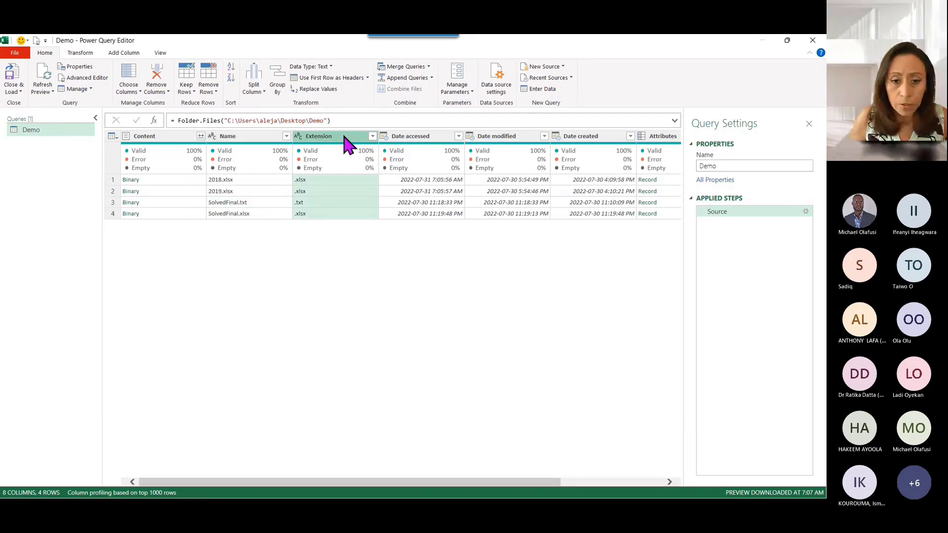
key("ctrl+shift+plus")
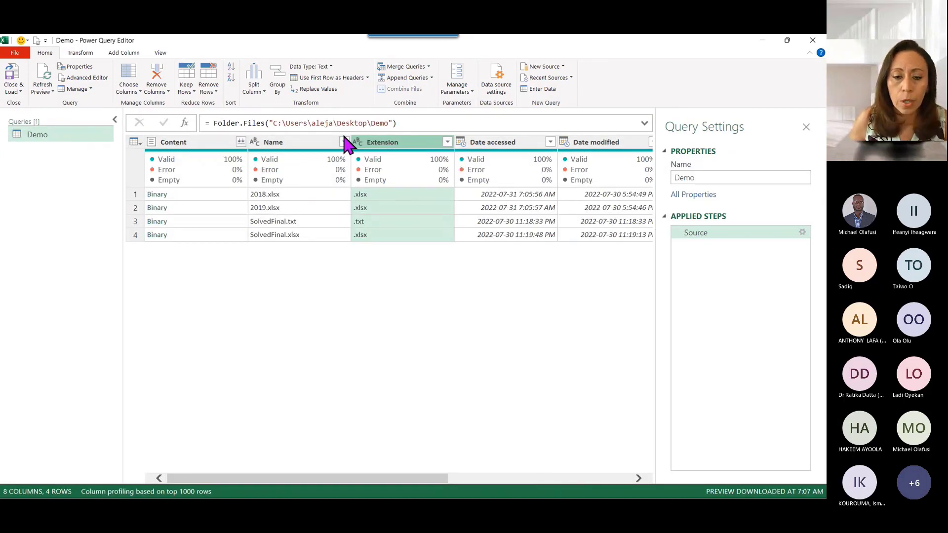
left_click(406, 199)
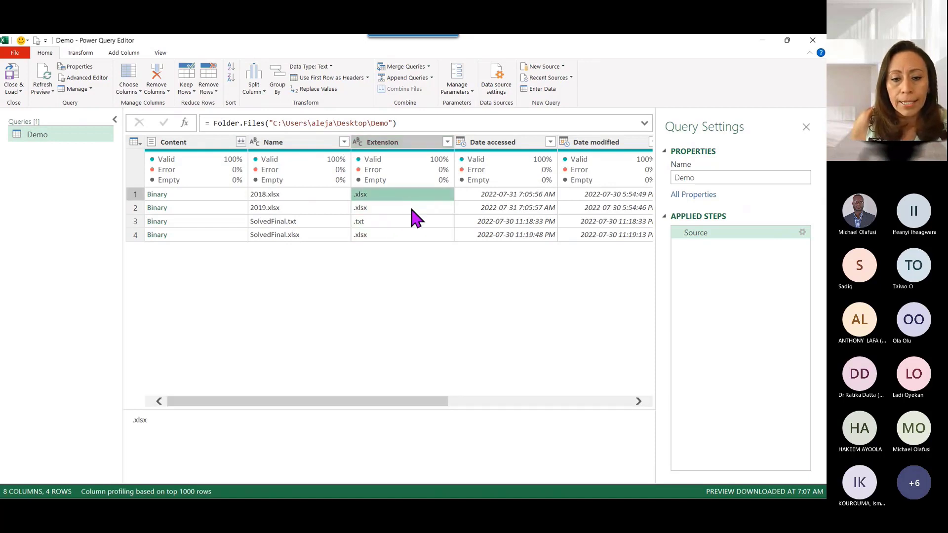
left_click(414, 219)
left_click(419, 235)
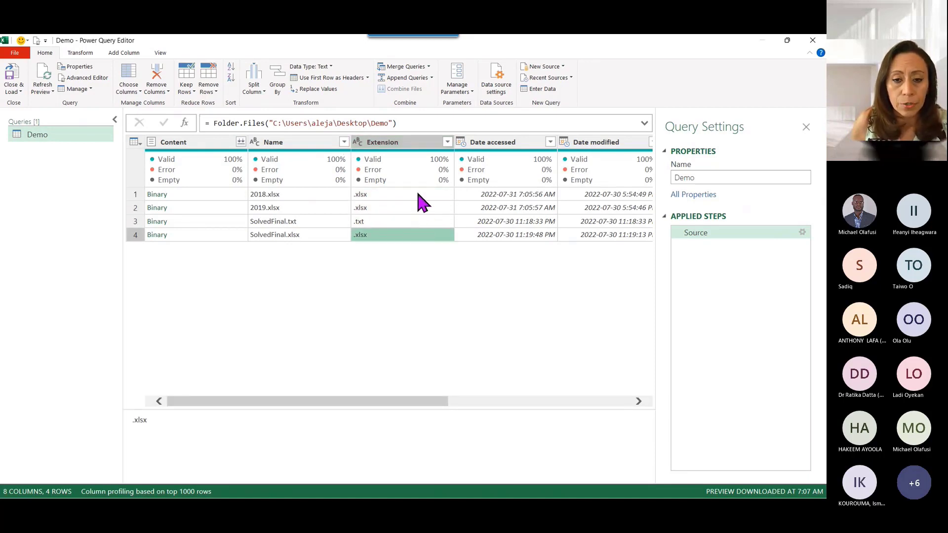
- Transform the Demo query's Extension column to UPPERCASE
left_click(418, 146)
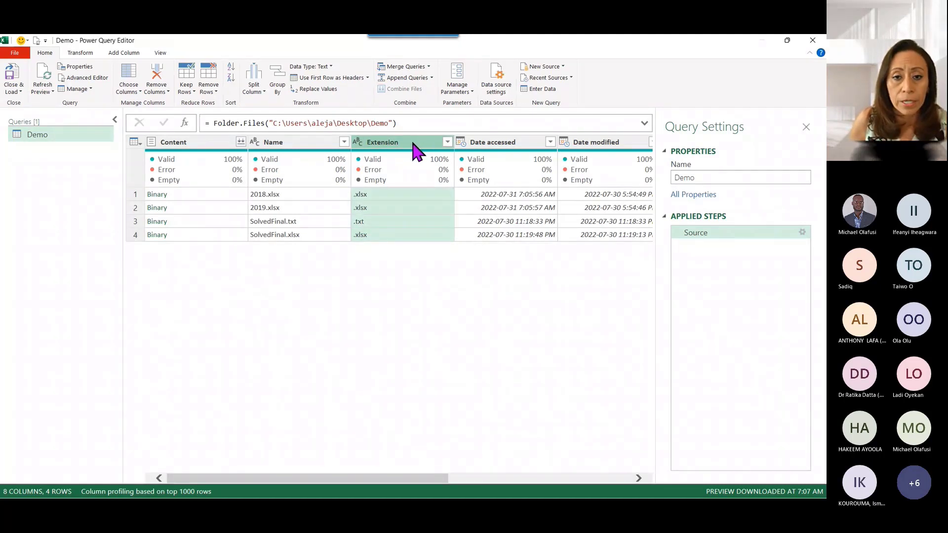
right_click(414, 144)
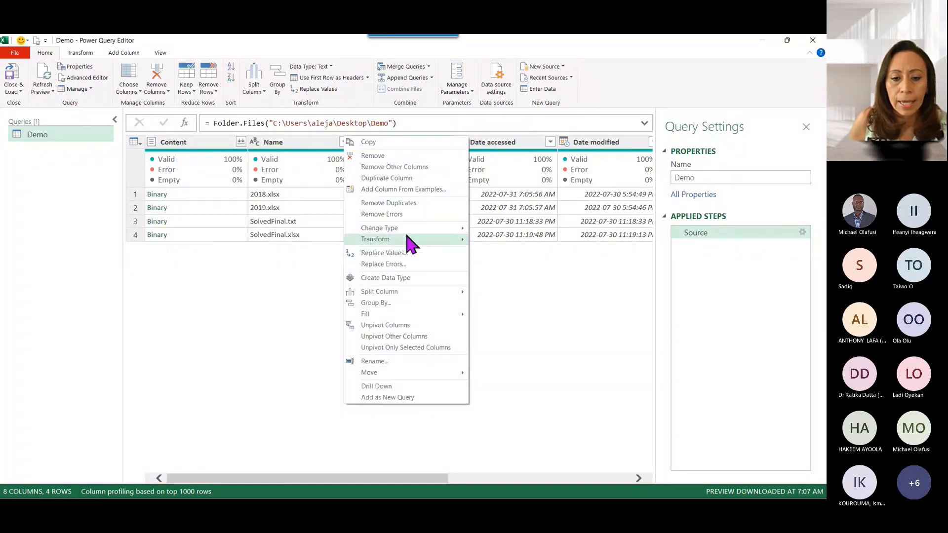
mouse_move(450, 242)
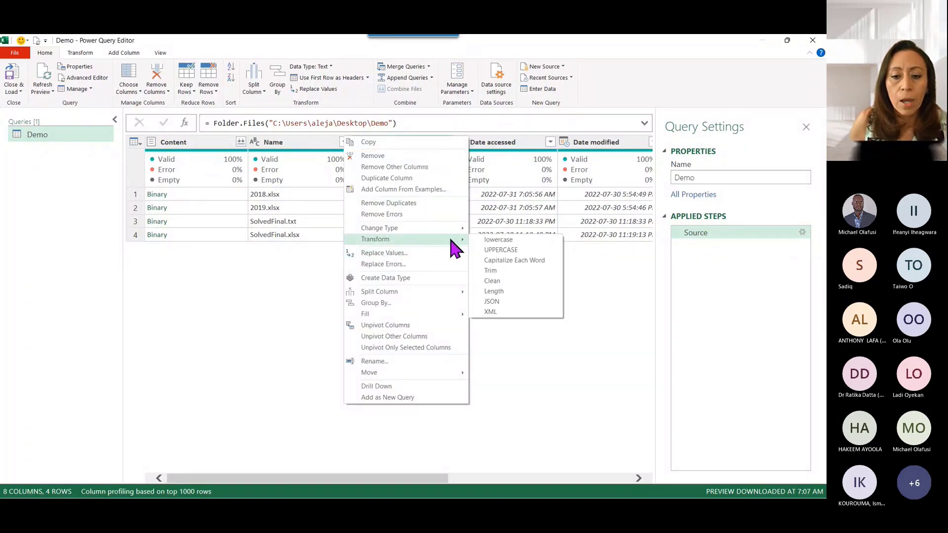
left_click(499, 250)
left_click(425, 211)
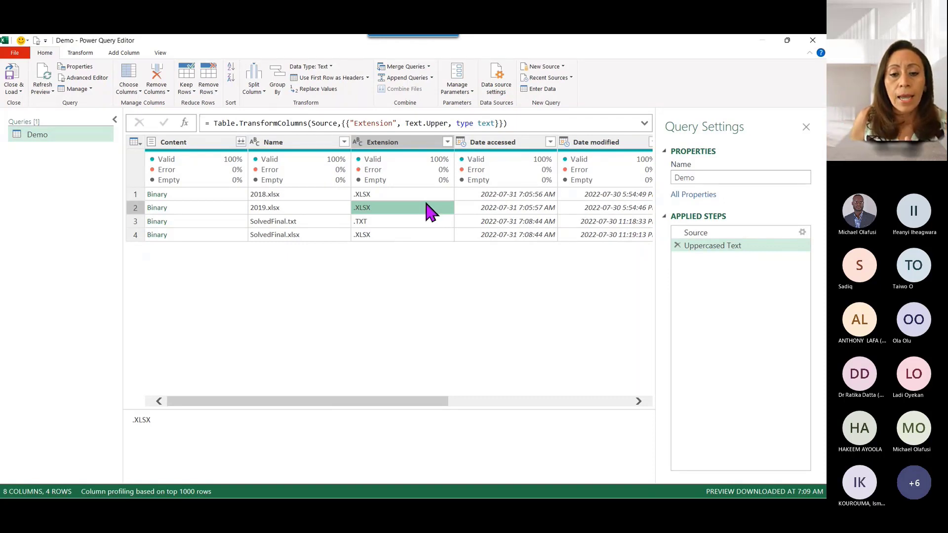
- Filter the Extension column to keep only the rows that equal .XLSX
left_click(429, 197)
left_click(431, 208)
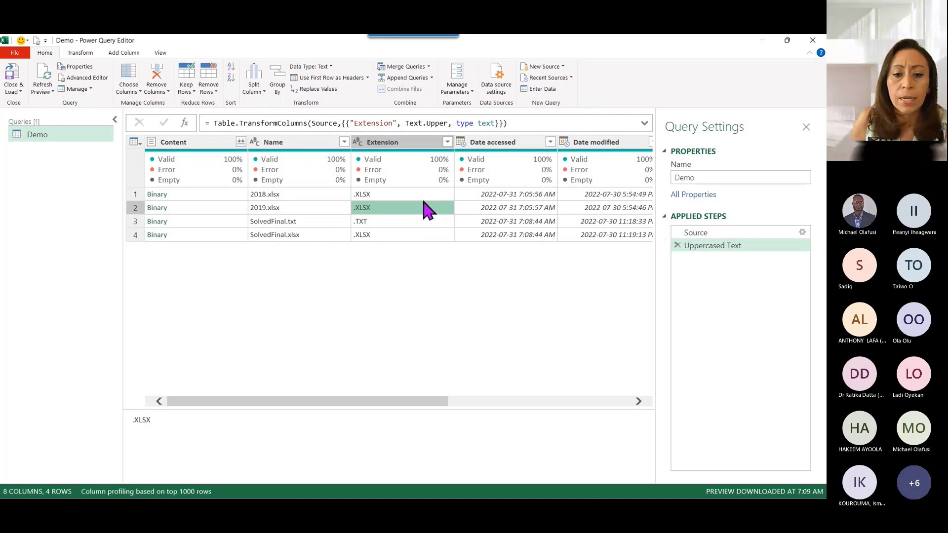
left_click(393, 197)
right_click(400, 198)
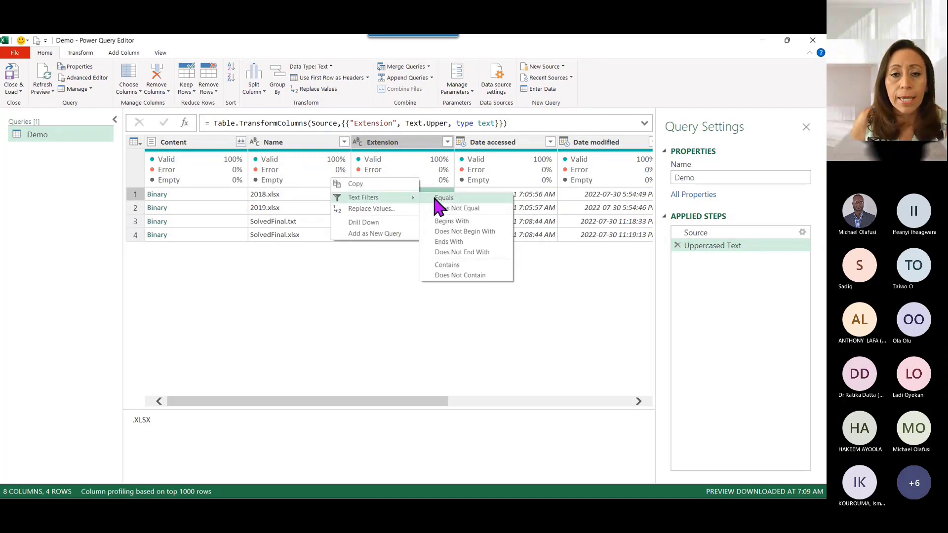
left_click(434, 205)
- Review the Extension filter's Table.SelectRows formula and its .XLSX condition, and check the names of the remaining files
left_click(500, 124)
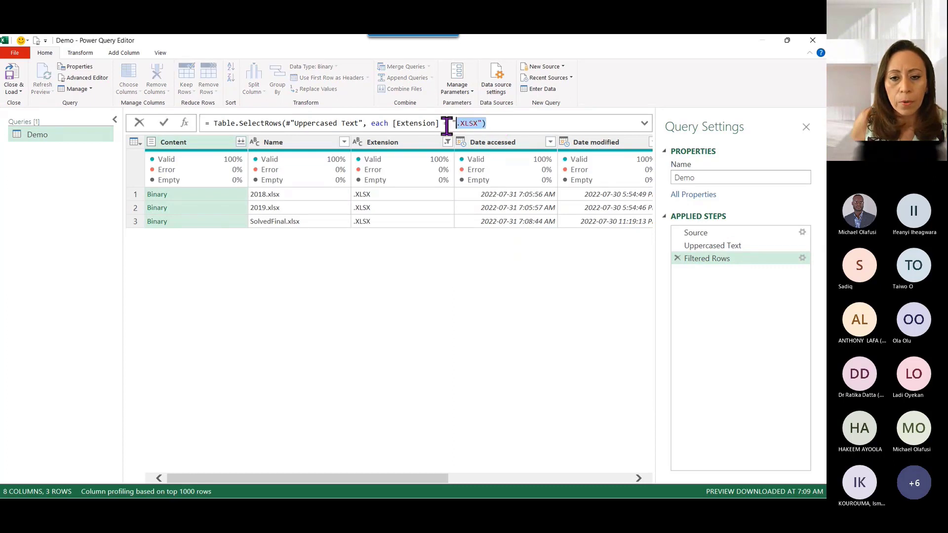
left_click_drag(353, 132, 211, 127)
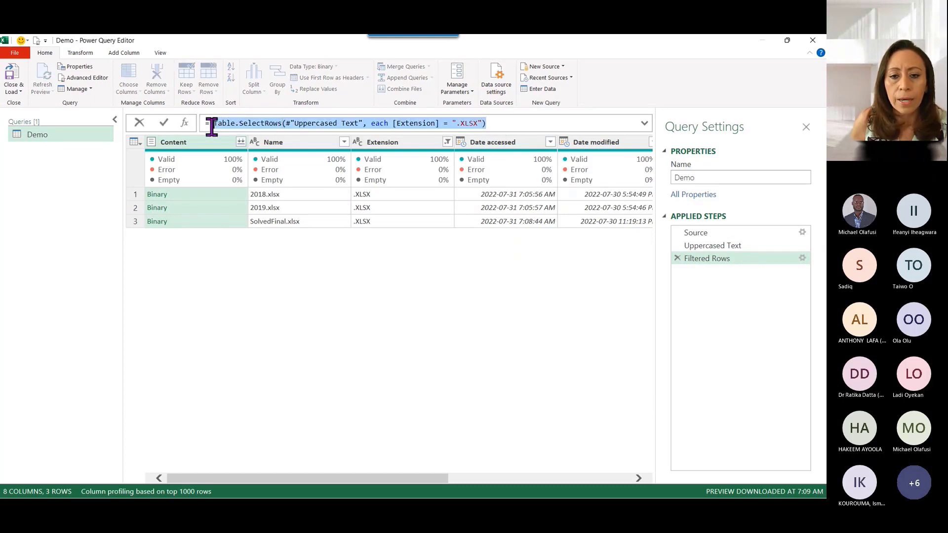
left_click(468, 120)
left_click_drag(489, 123, 447, 123)
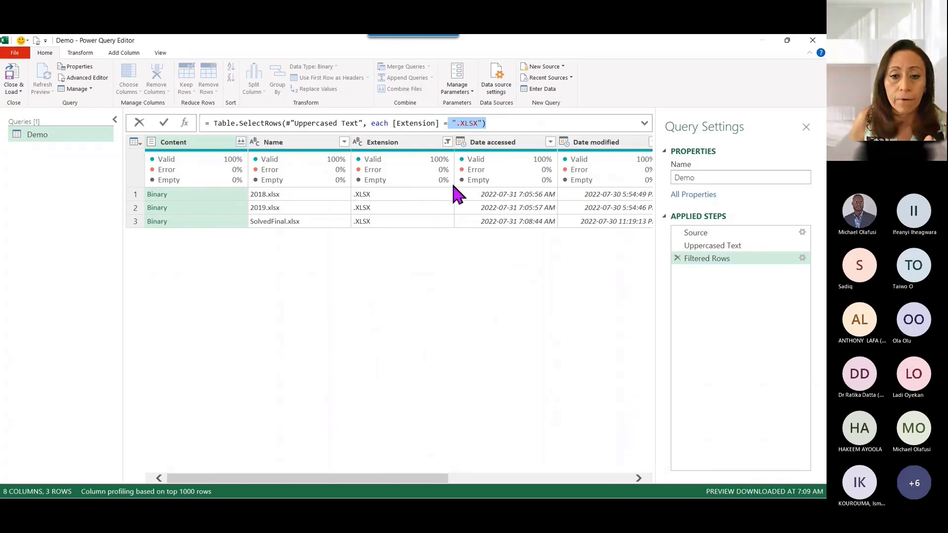
left_click(505, 125)
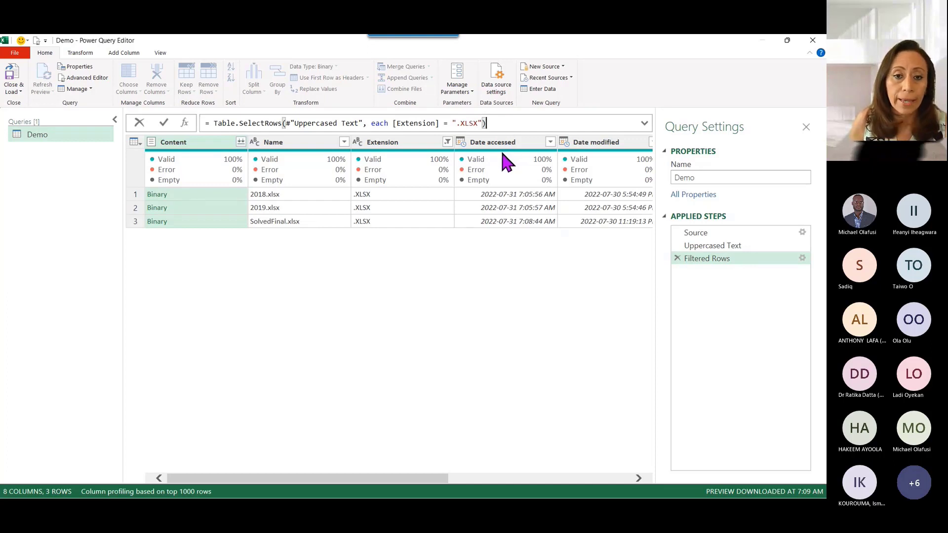
left_click(396, 221)
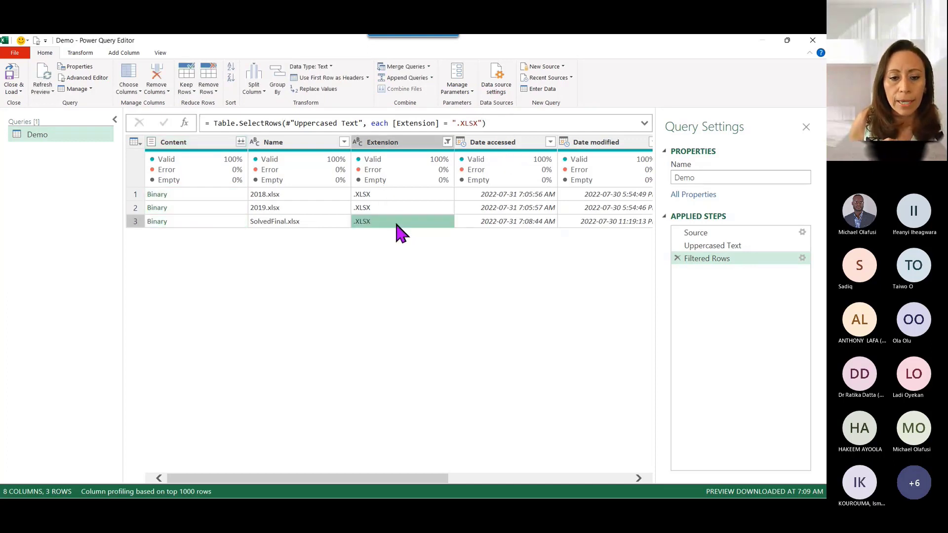
left_click(328, 223)
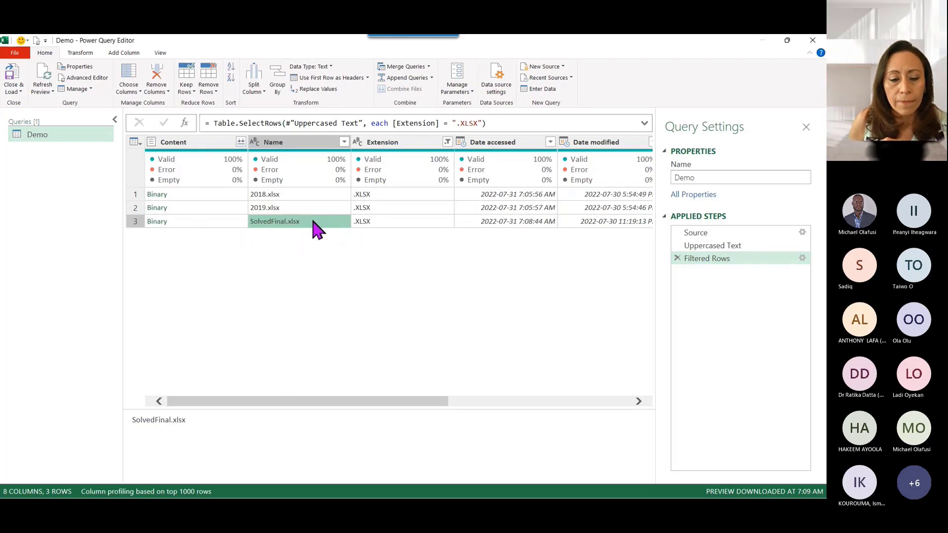
left_click(312, 196)
left_click(316, 207)
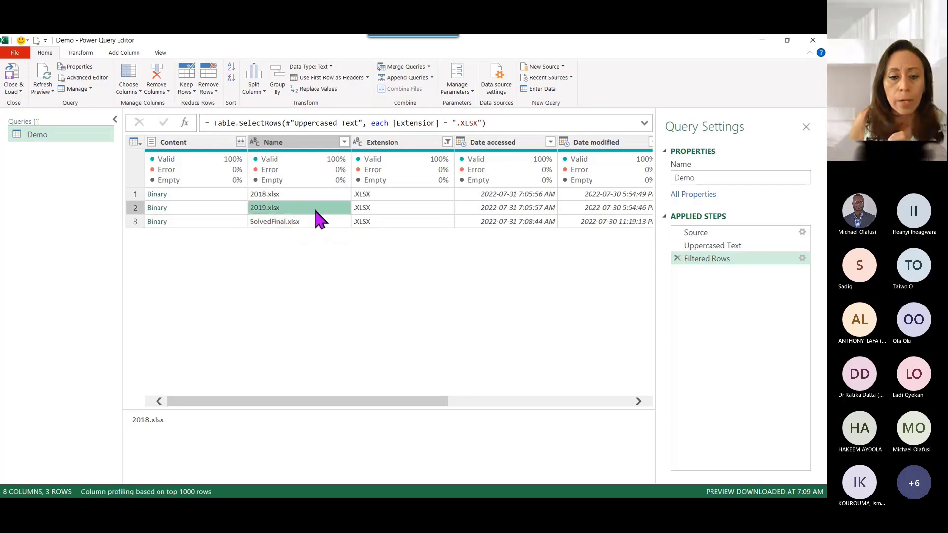
left_click(321, 224)
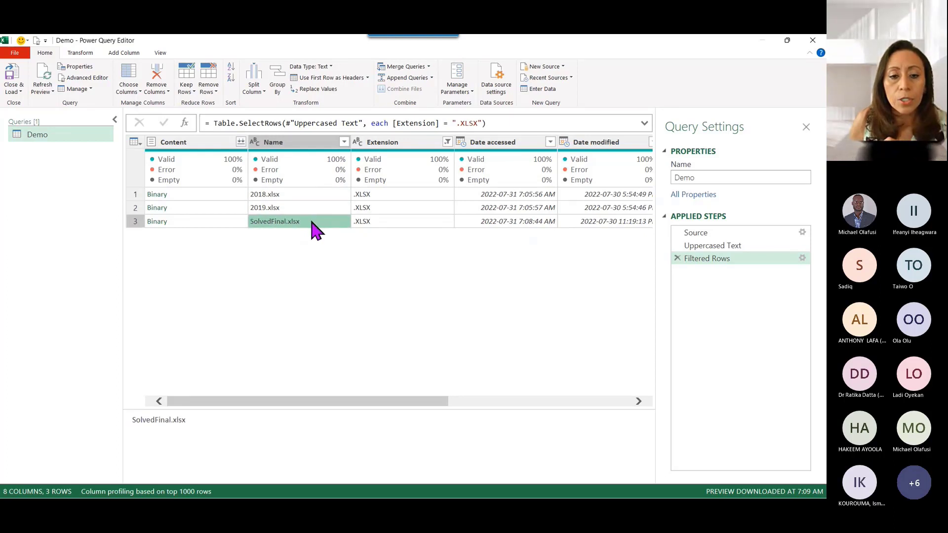
- Set up a text filter on the Name column with the condition does not begin with "solve"
left_click(336, 147)
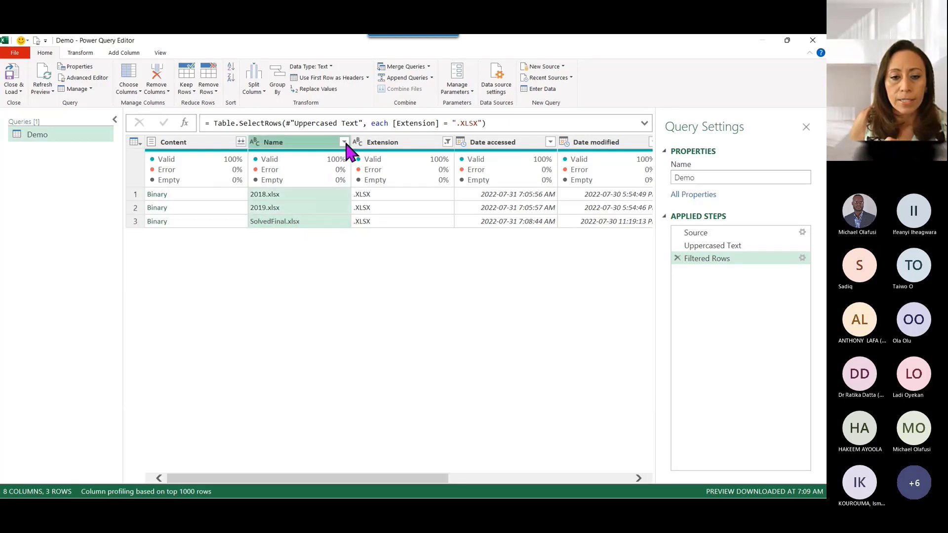
left_click(344, 143)
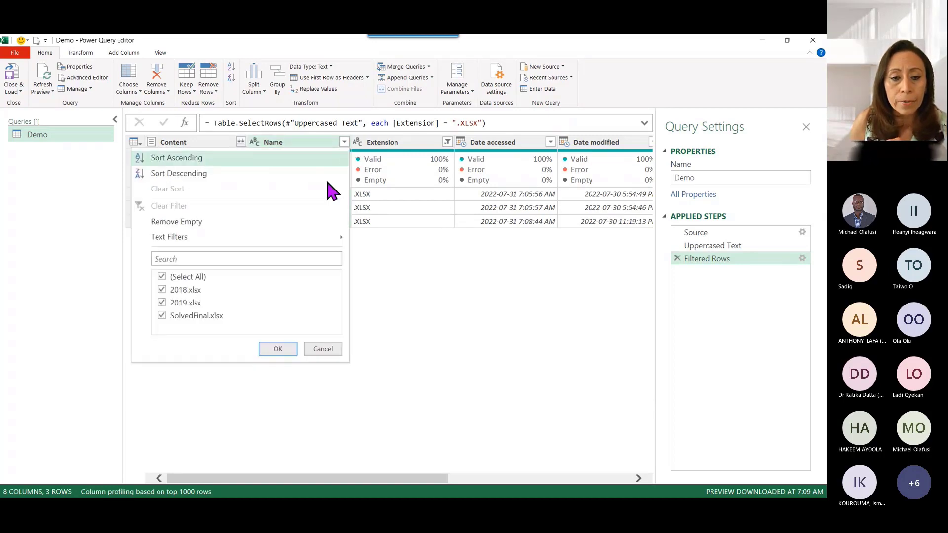
mouse_move(341, 240)
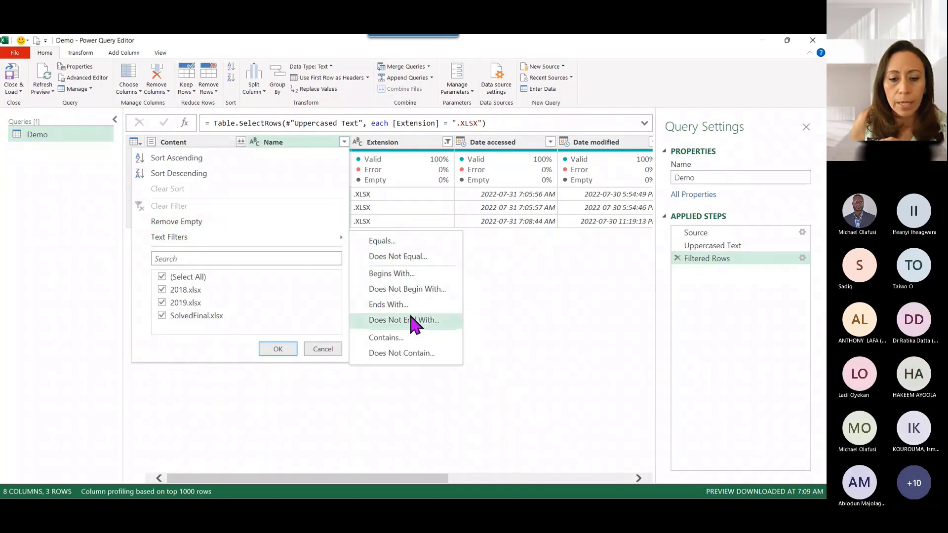
left_click(409, 305)
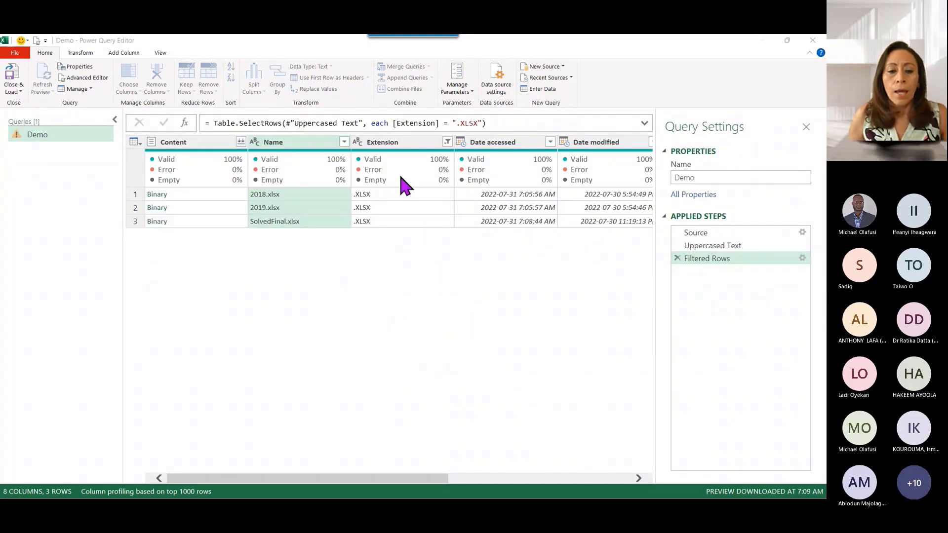
left_click_drag(354, 198, 423, 245)
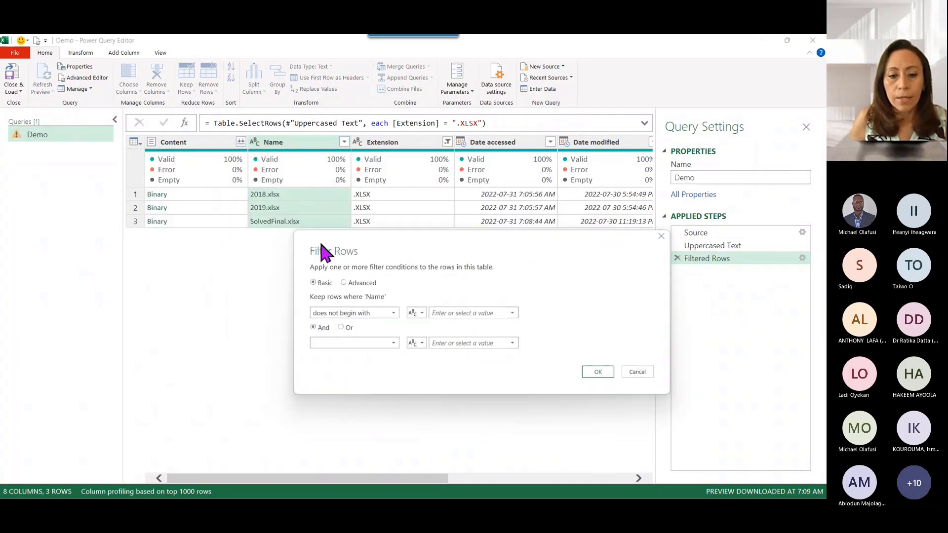
left_click(470, 313)
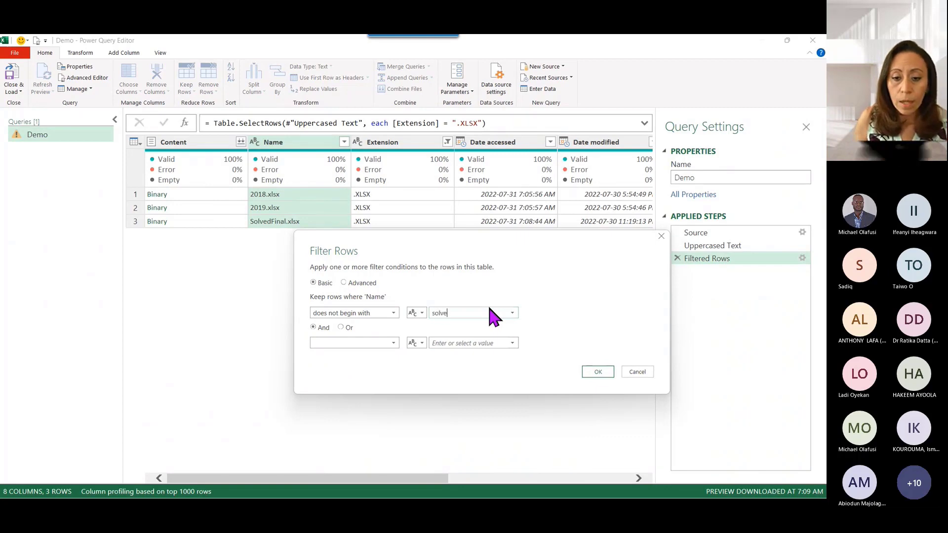
- Add a second And condition to the Name filter, does not begin with "~", and apply the filter
left_click(392, 344)
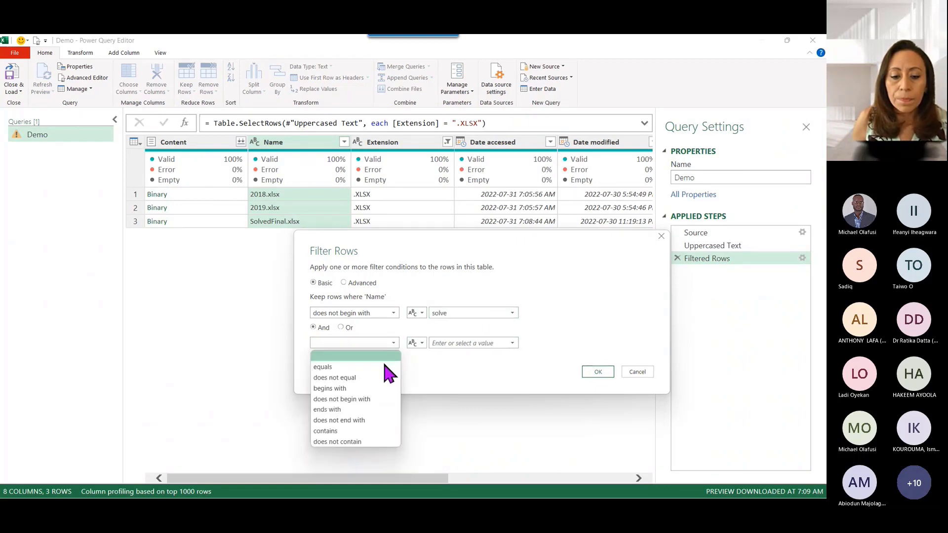
left_click(375, 399)
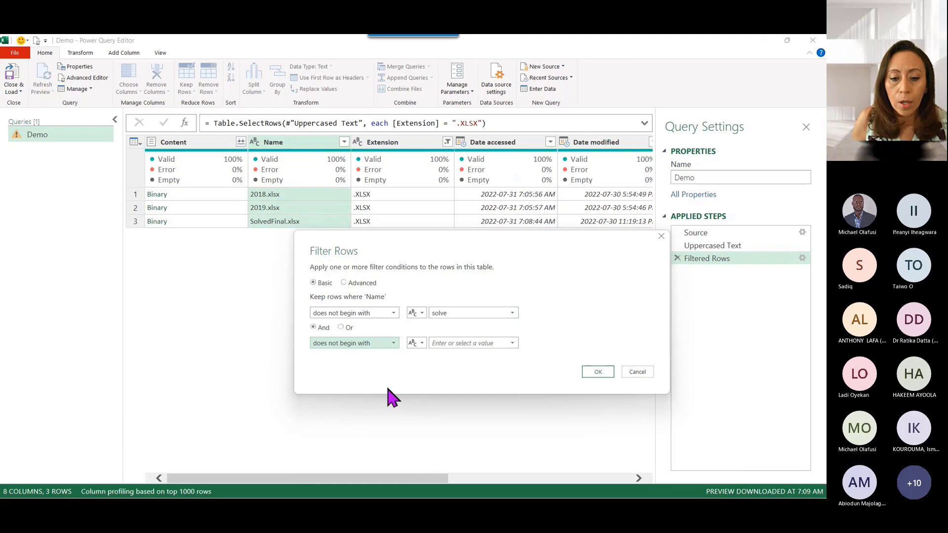
left_click(479, 341)
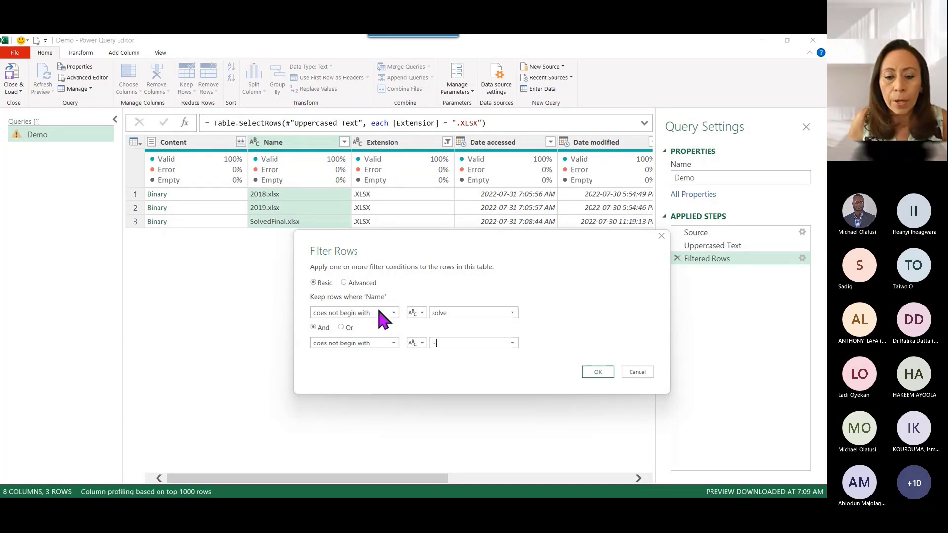
left_click_drag(445, 344, 433, 344)
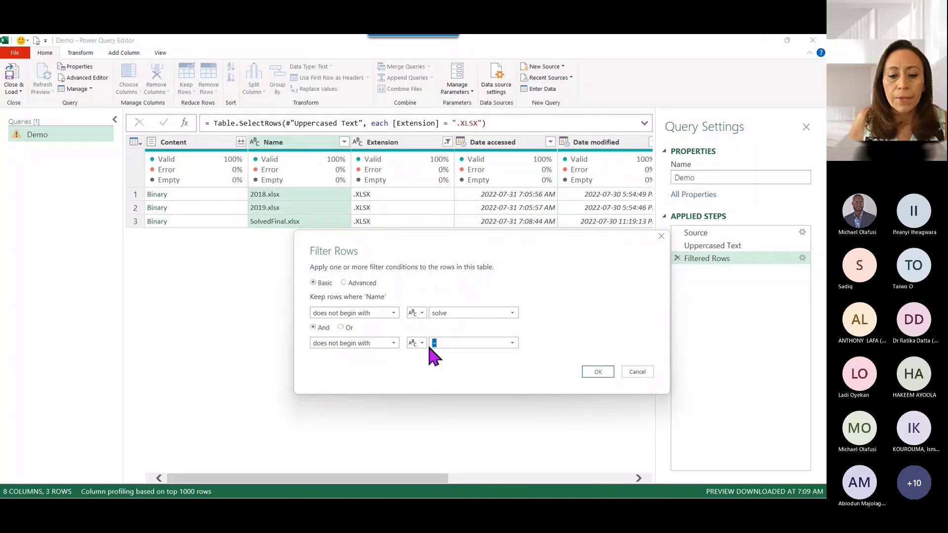
left_click(491, 340)
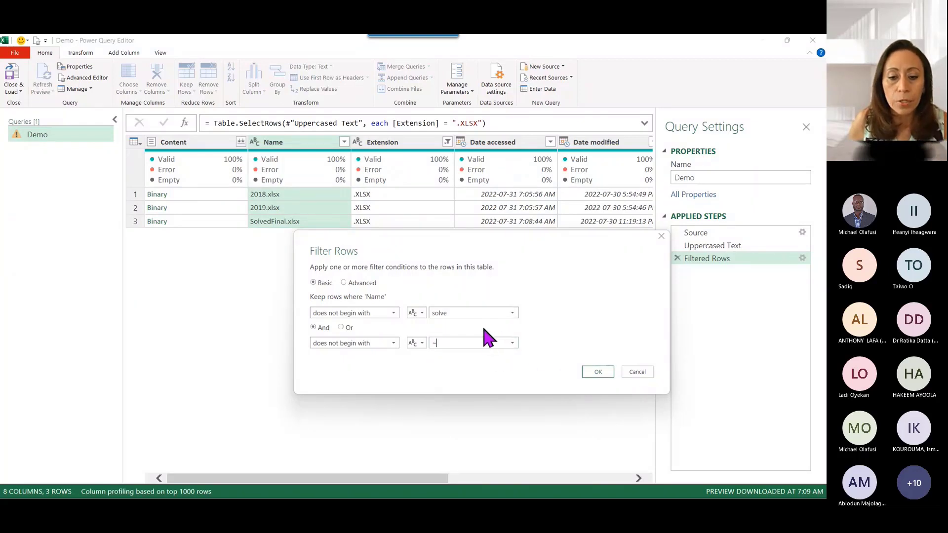
left_click(464, 315)
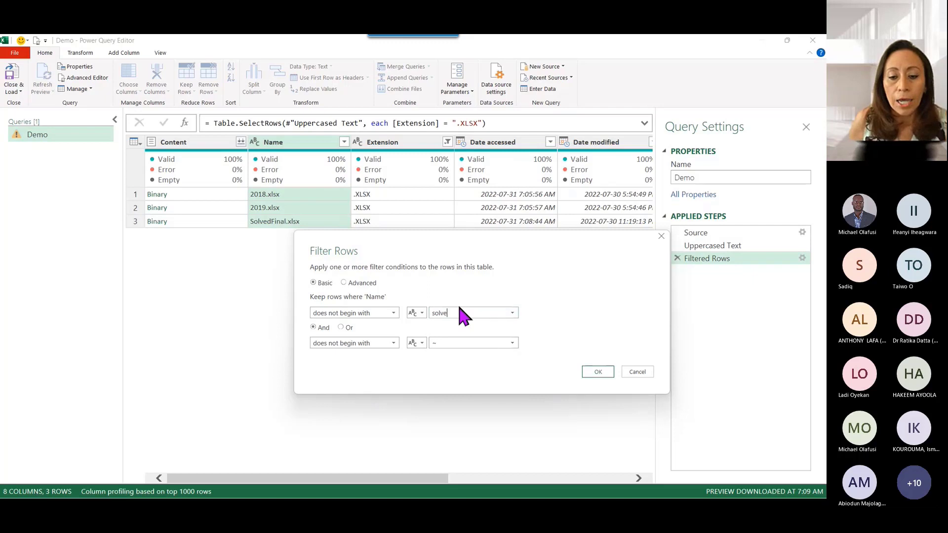
left_click(434, 312)
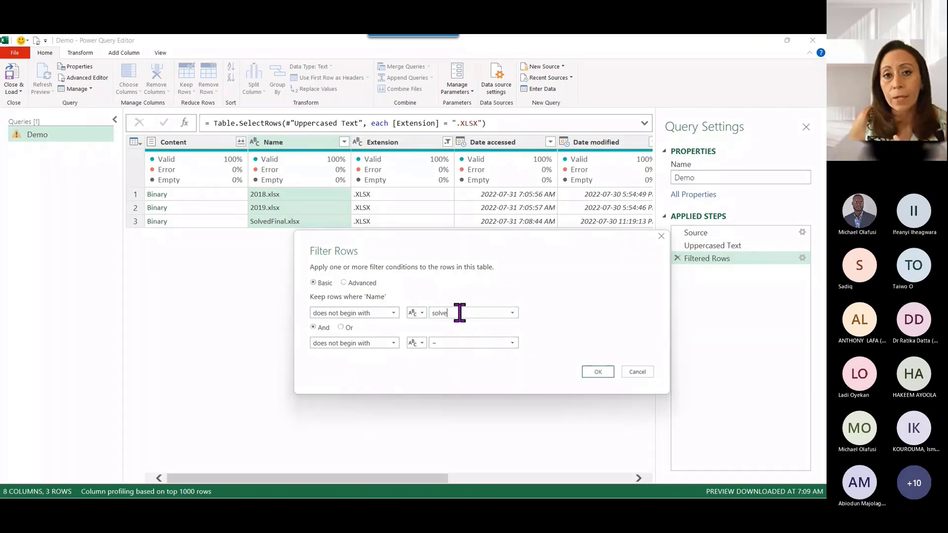
left_click(594, 372)
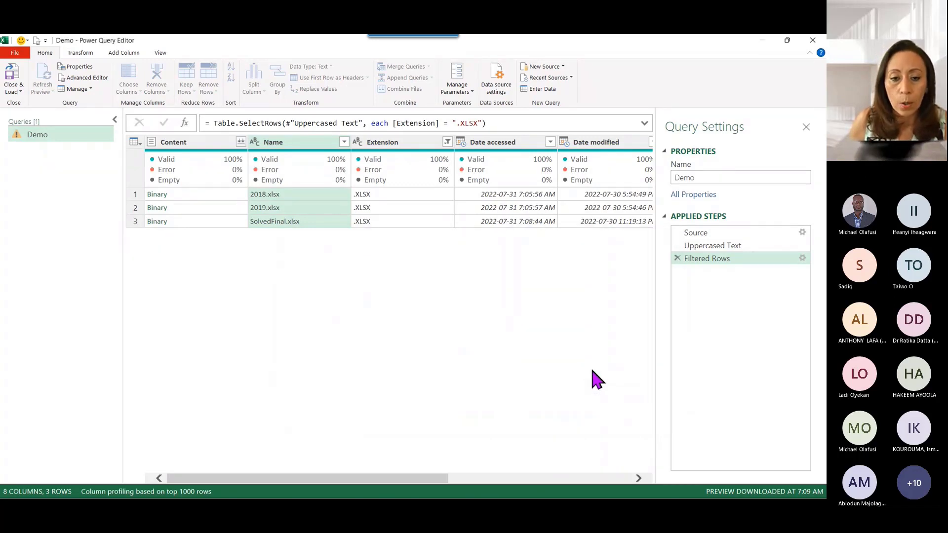
- Expand the Name filter's formula and examine its two Text.StartsWith conditions against the SolvedFinal.xlsx row
left_click(343, 222)
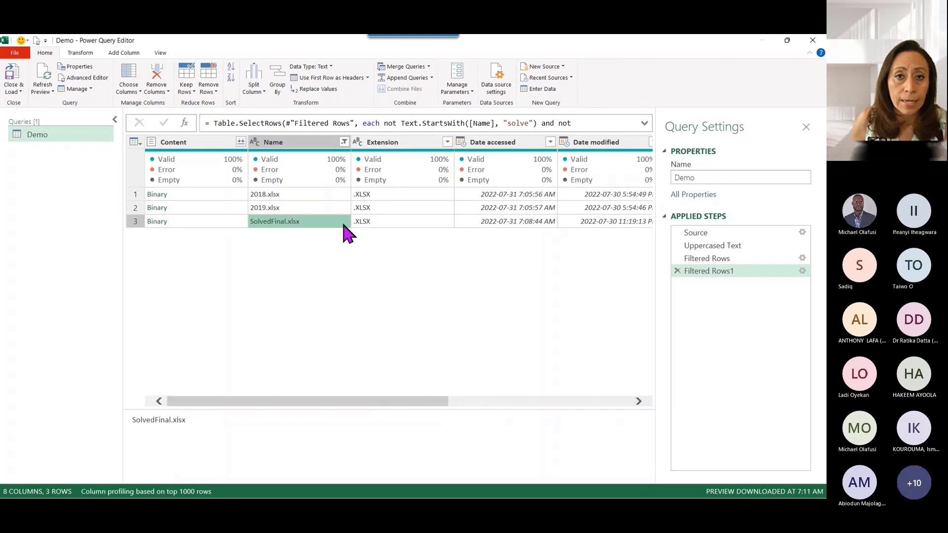
left_click(575, 124)
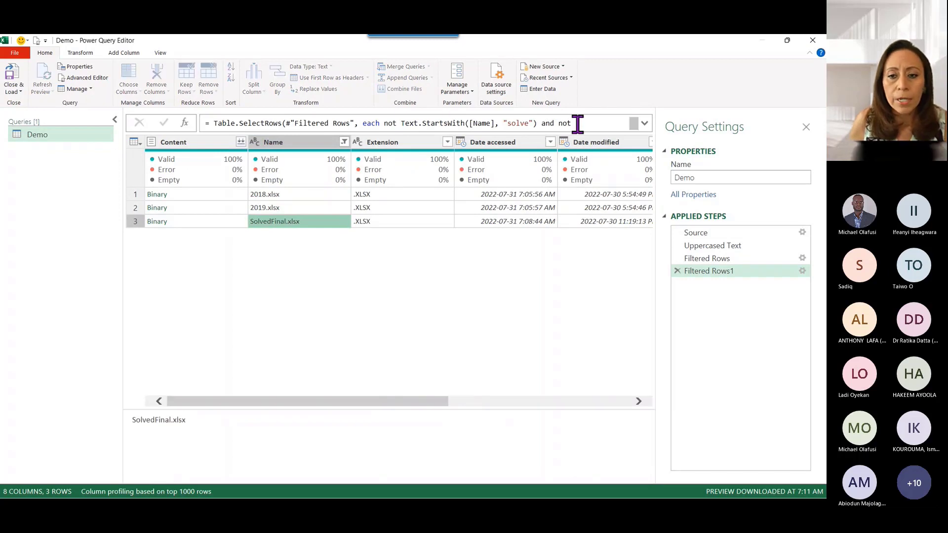
left_click(644, 124)
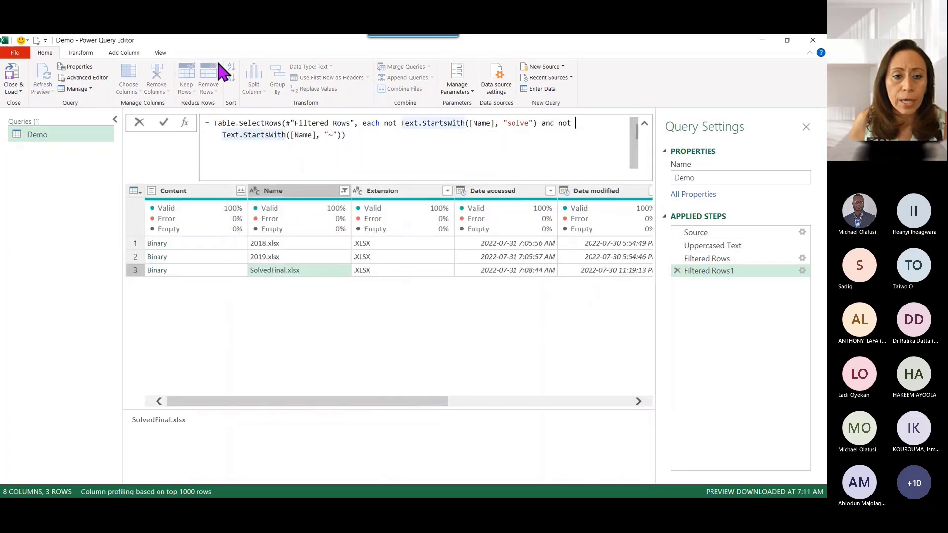
left_click(161, 52)
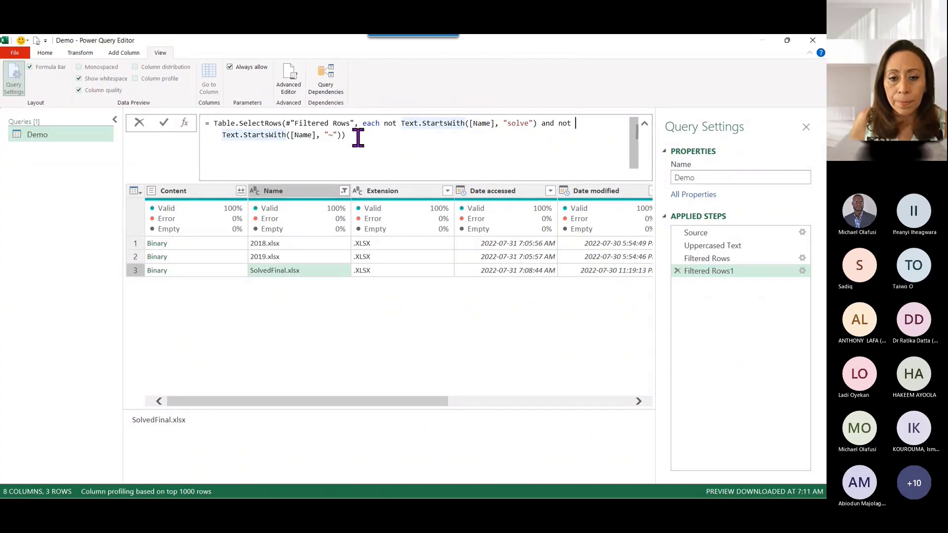
left_click(438, 123)
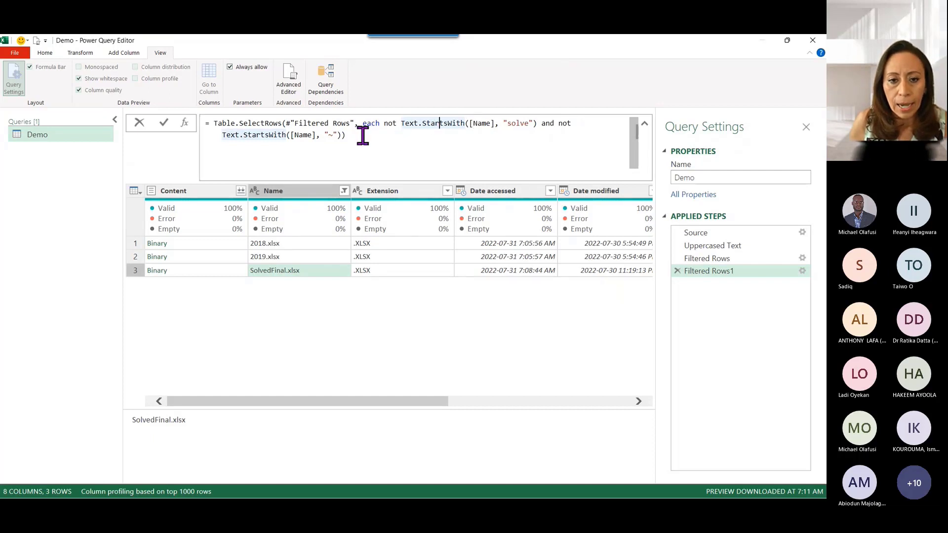
left_click(533, 124)
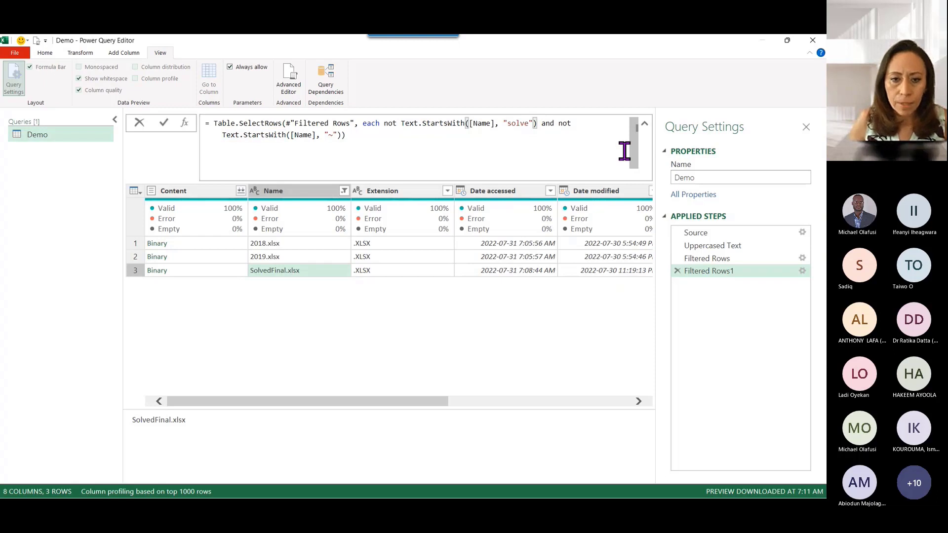
left_click(341, 137)
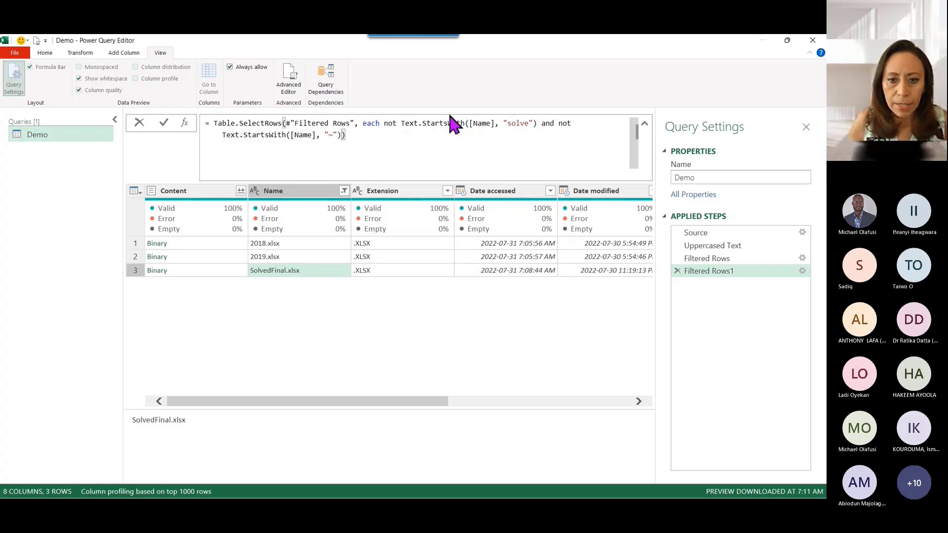
- Make the "solve" condition in the Name filter's formula case-insensitive by adding Comparer.OrdinalIgnoreCase as its third argument, and apply the formula
type(",")
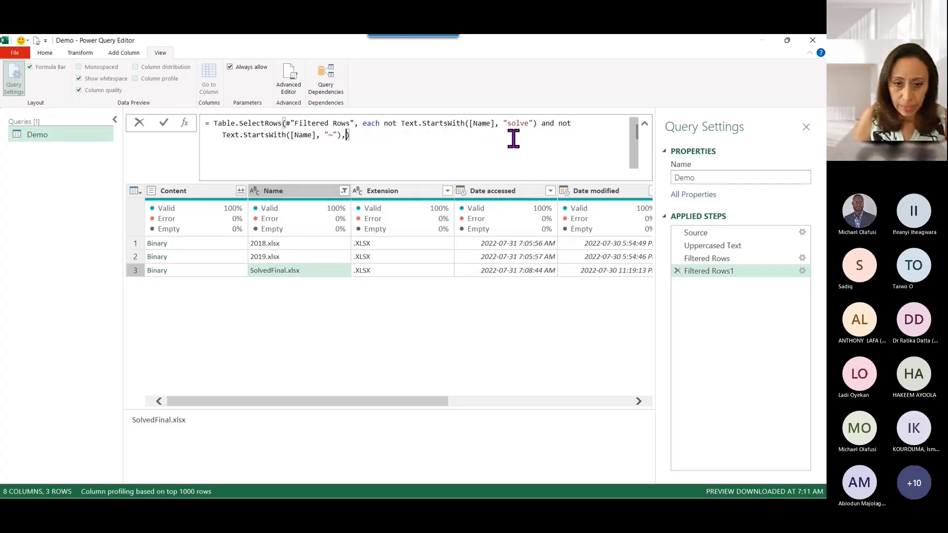
key("BackSpace")
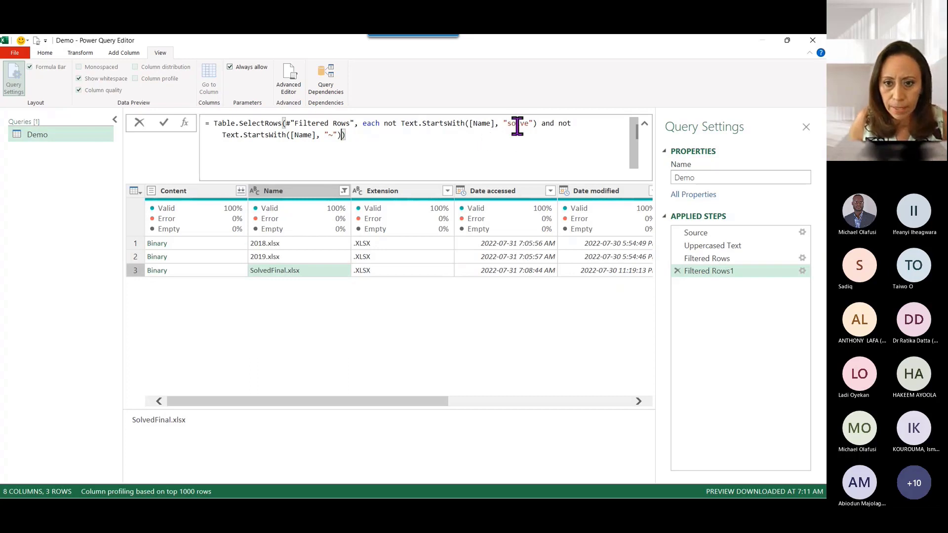
left_click(534, 123)
type(",")
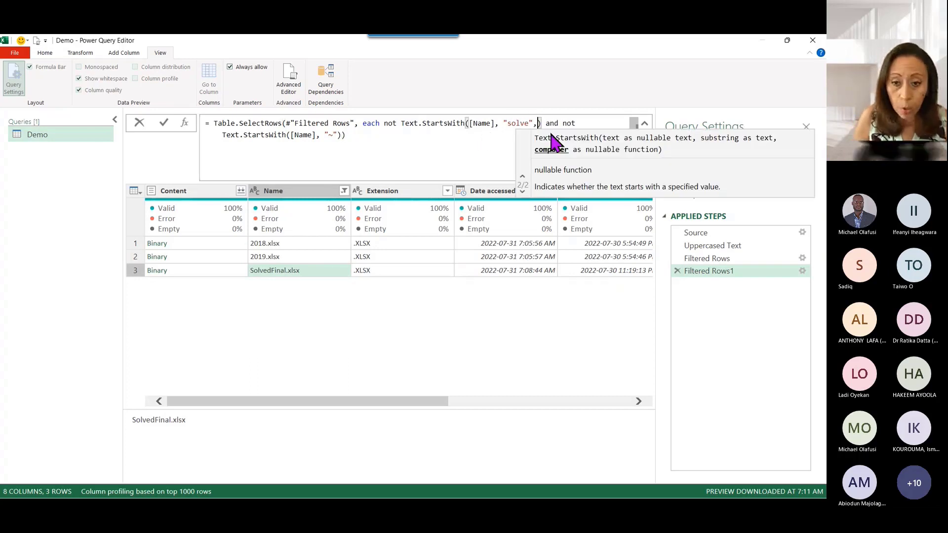
type(" ign")
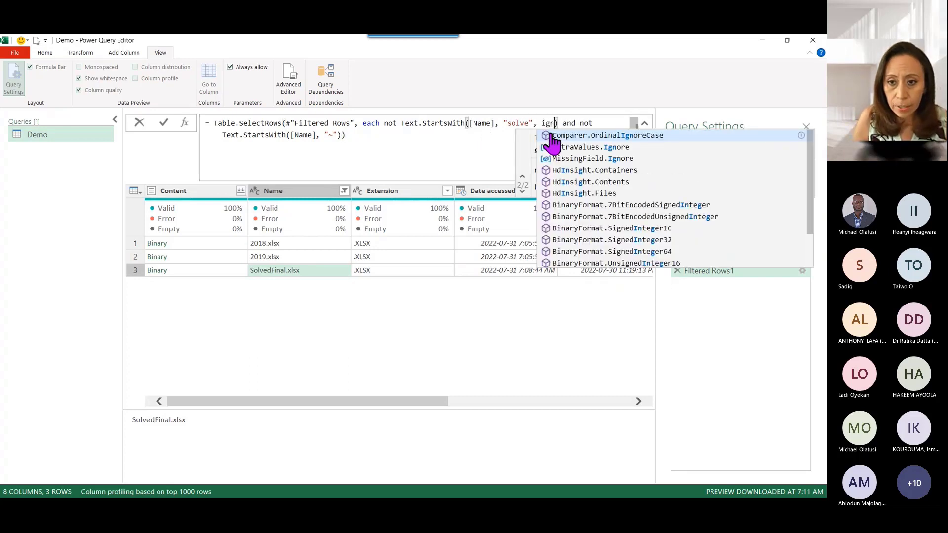
left_click(599, 139)
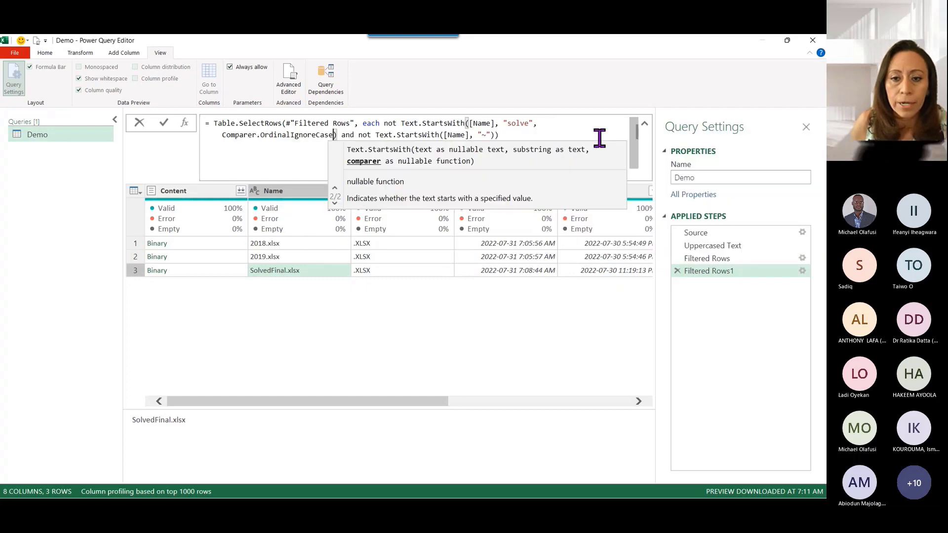
left_click(524, 134)
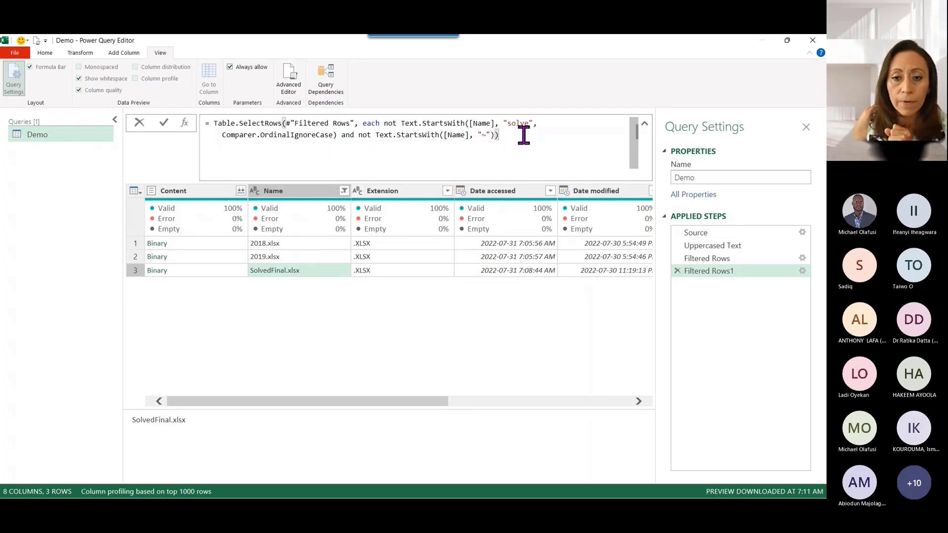
key("Return")
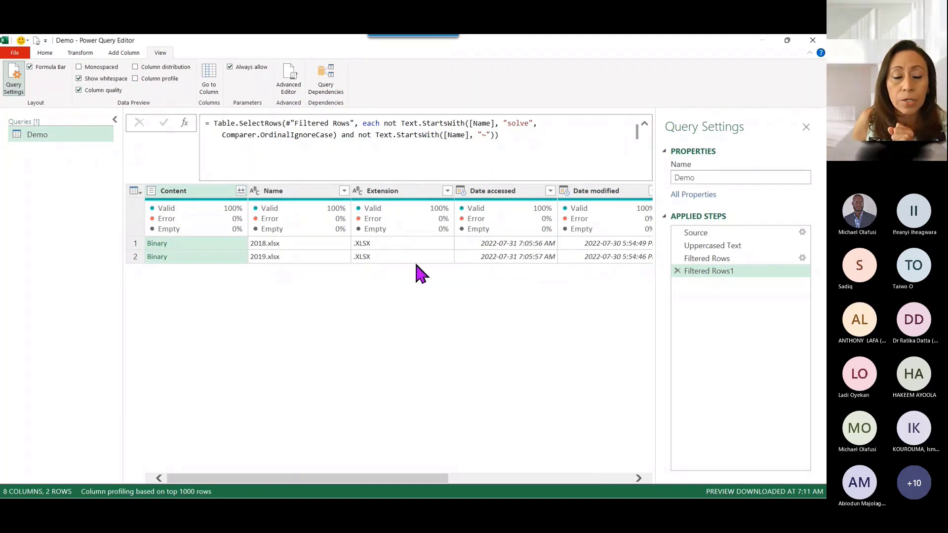
- Examine the Comparer.OrdinalIgnoreCase argument and the "solve" text it applies to in the Name filter's formula
left_click(330, 135)
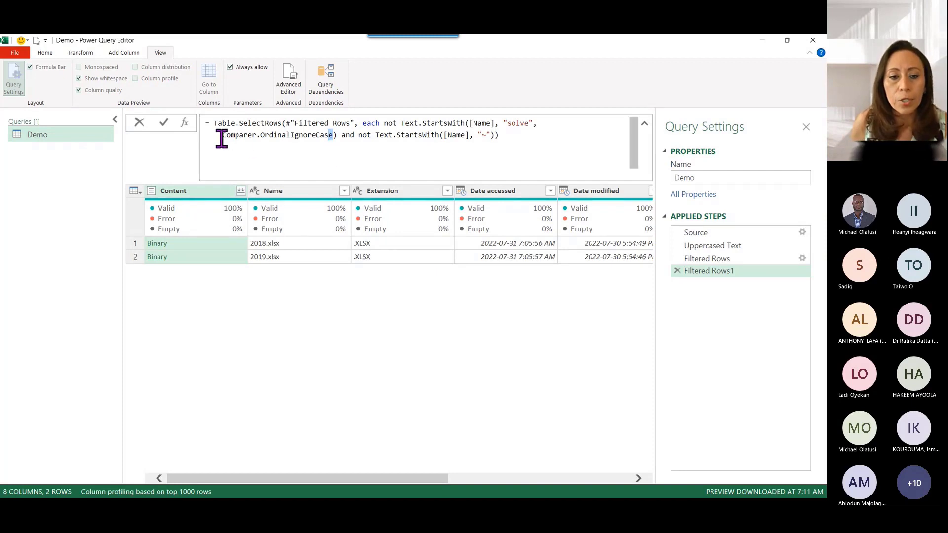
left_click_drag(221, 136, 335, 136)
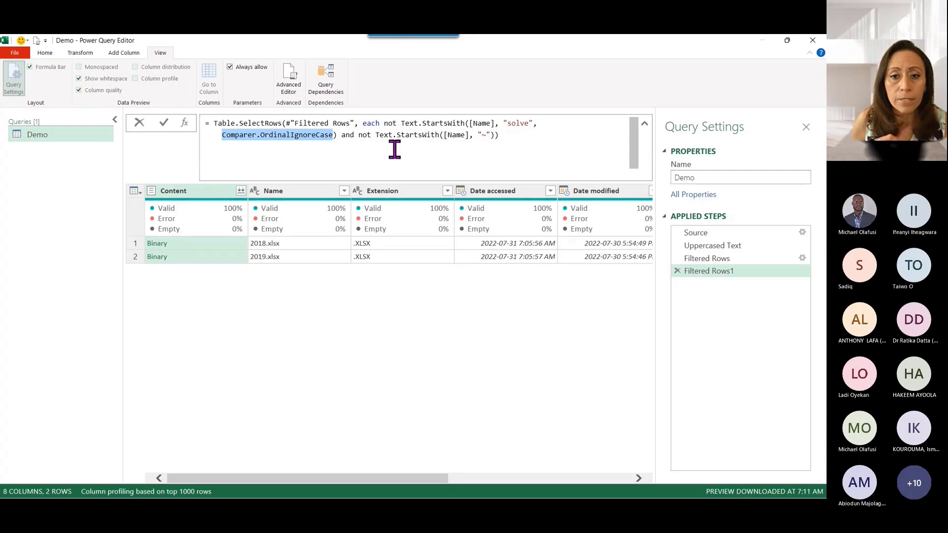
double_click(521, 123)
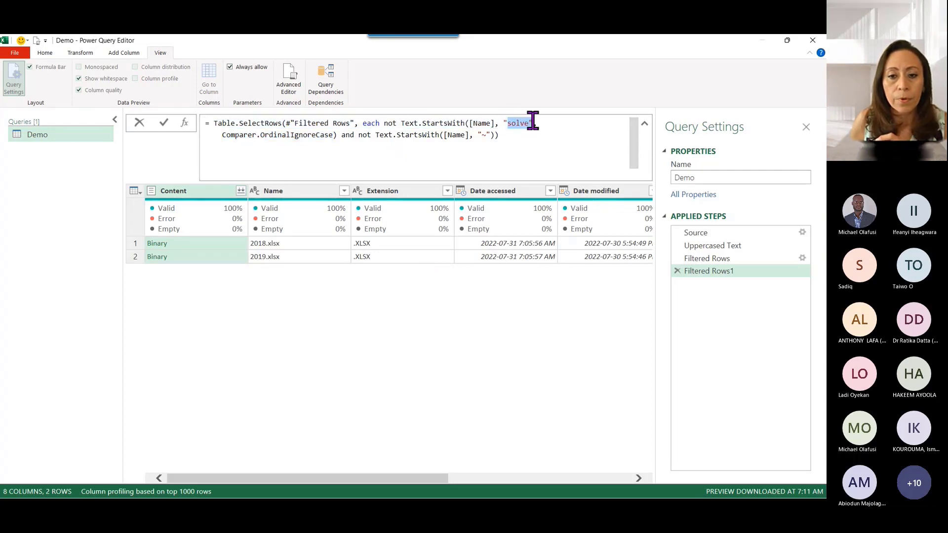
left_click(552, 139)
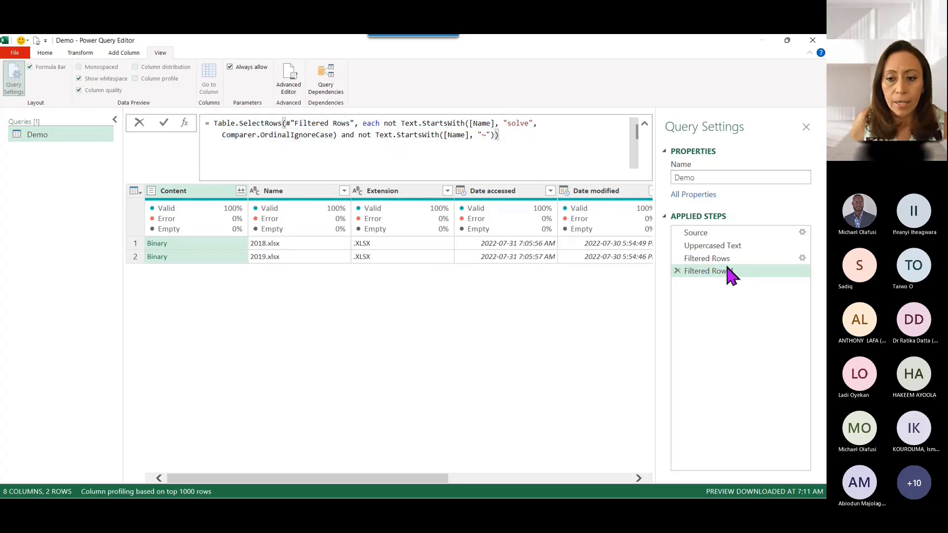
- Rename the Extension filter step, Filtered Rows, as filterXLSX
left_click(727, 268)
left_click(727, 258)
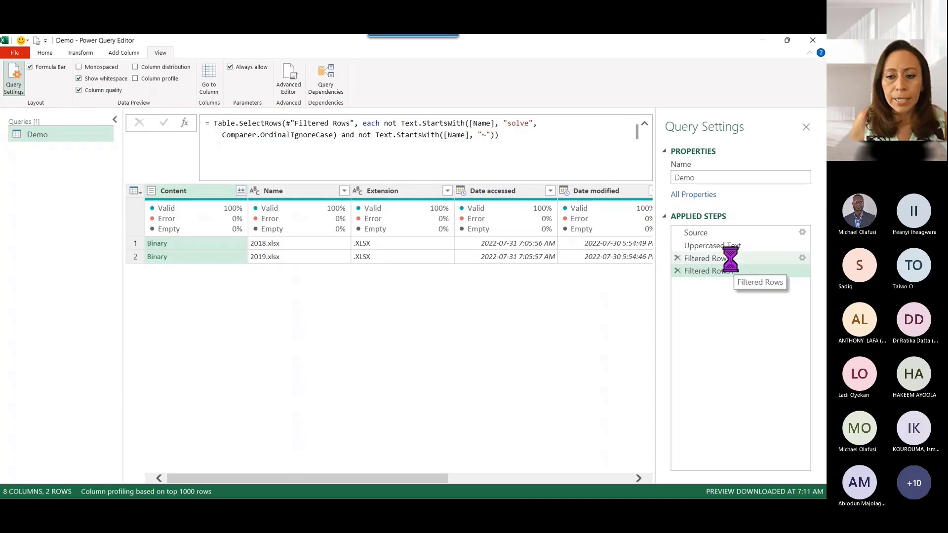
left_click(748, 258)
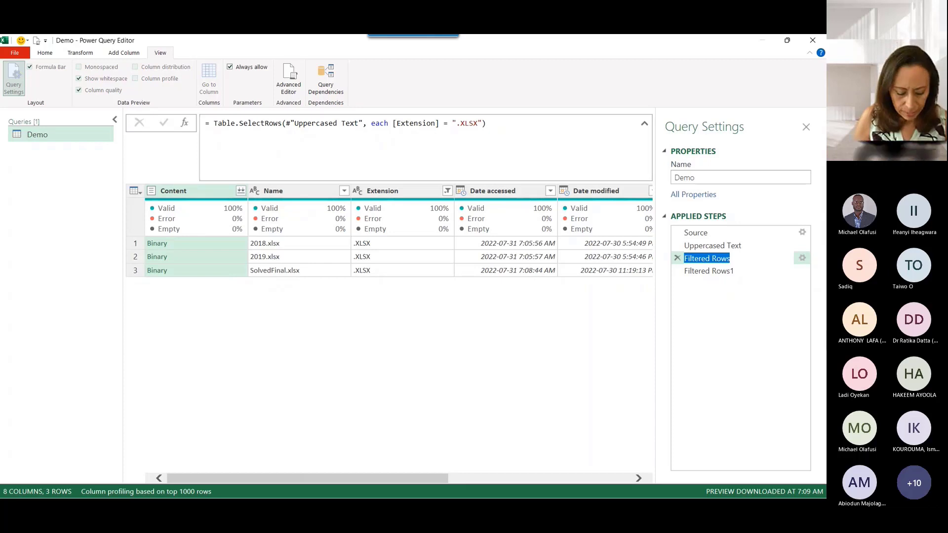
type("filter")
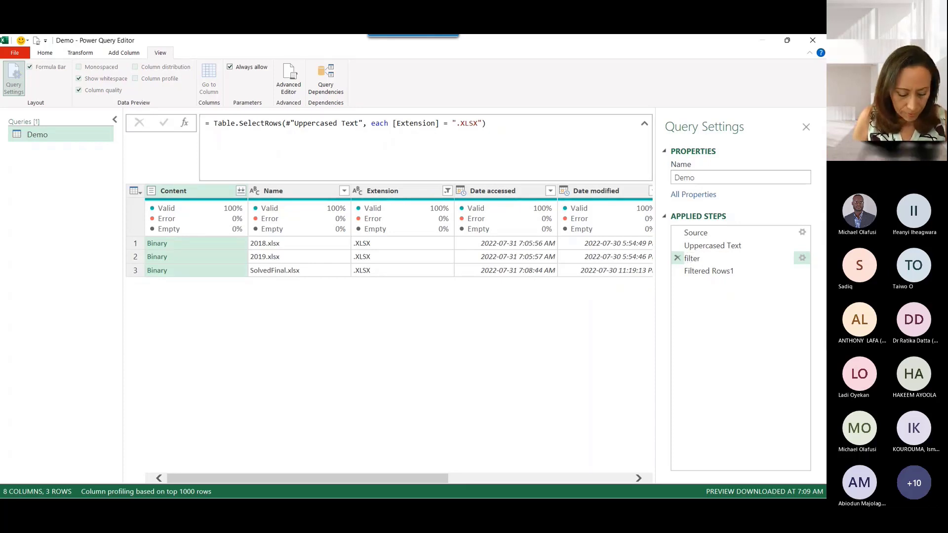
type("XLSX")
key("Return")
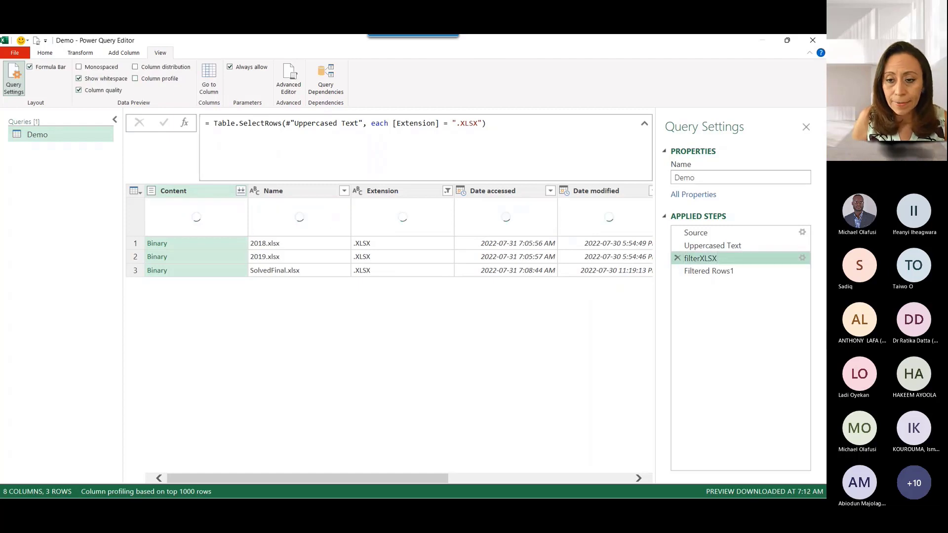
- Rename the Name filter step, Filtered Rows1, as filterOpenFiles
double_click(741, 276)
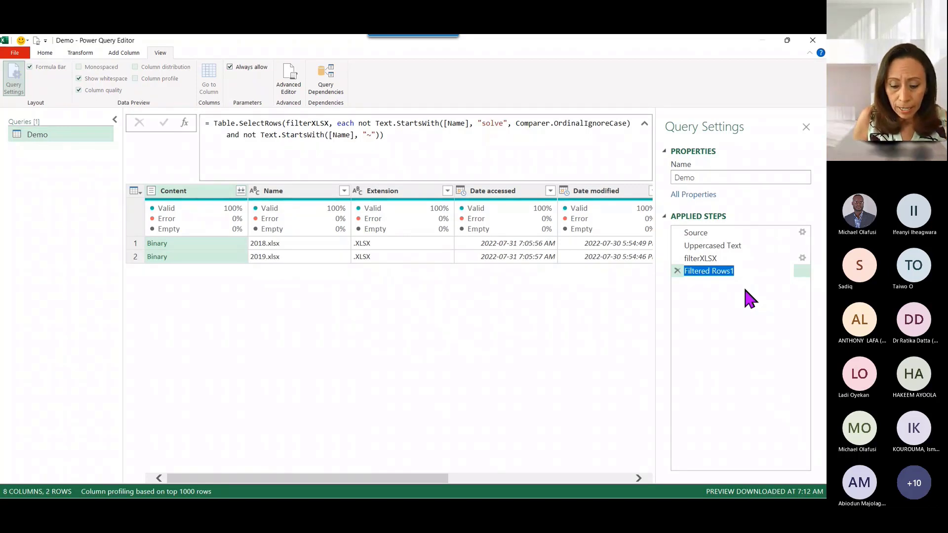
type("filter")
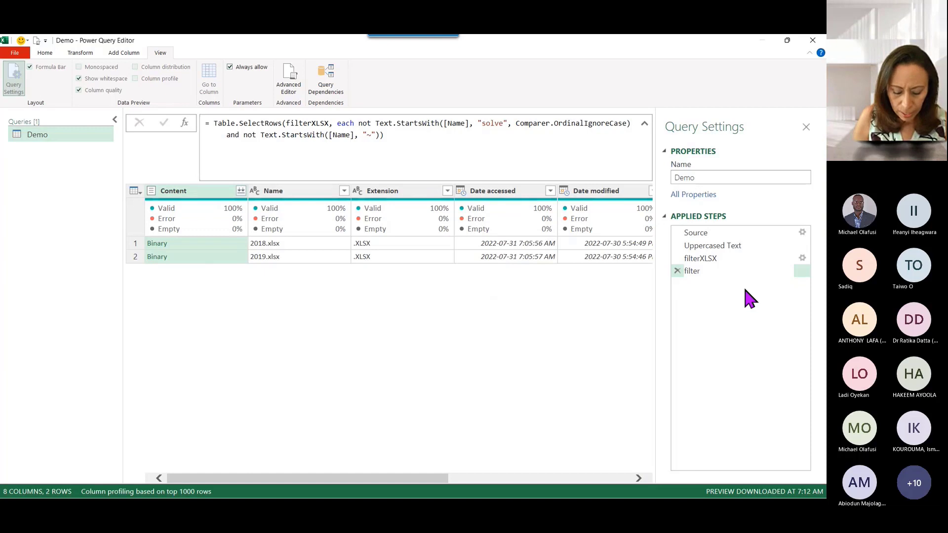
type("OpenF")
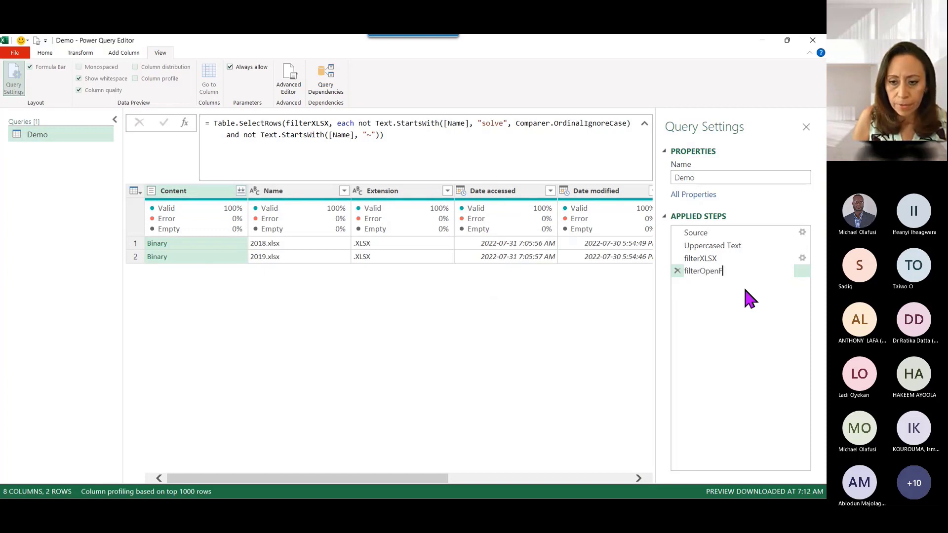
type("iles")
key("Return")
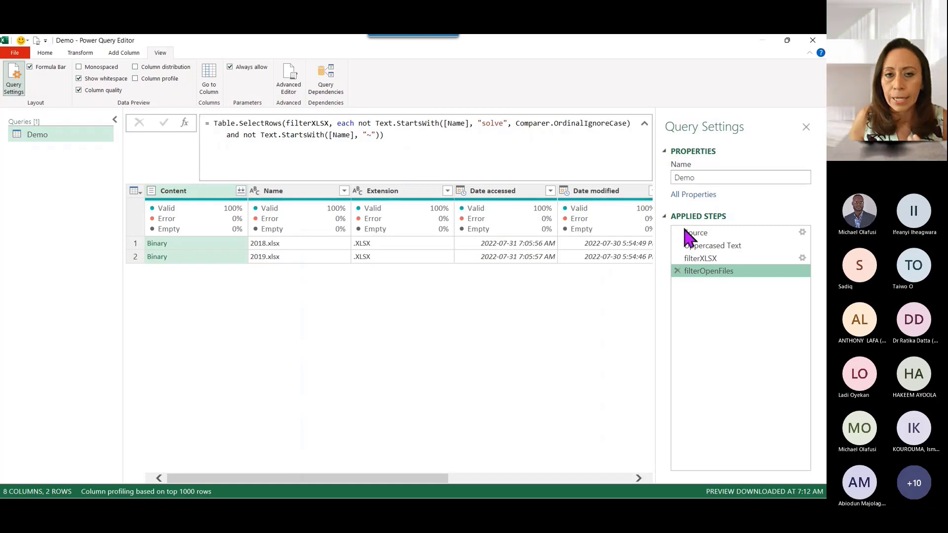
- Review the filterXLSX and filterOpenFiles steps and preview the Content binaries of 2018.xlsx and 2019.xlsx
left_click_drag(687, 267, 707, 280)
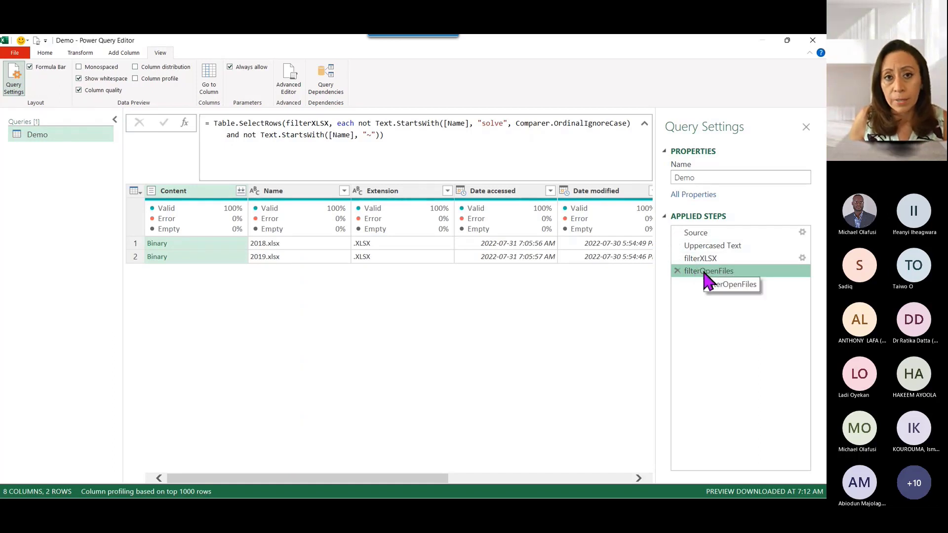
left_click(720, 257)
left_click(727, 269)
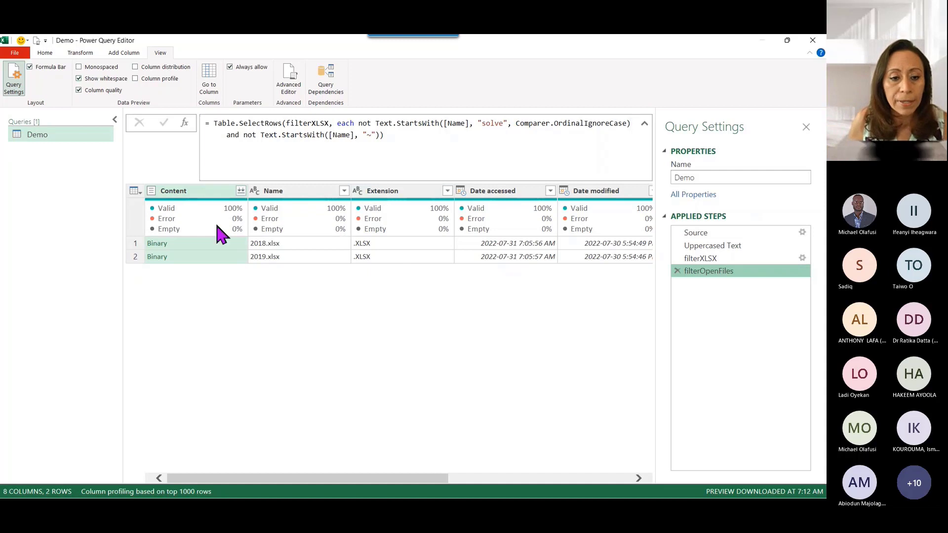
left_click(195, 249)
left_click(206, 253)
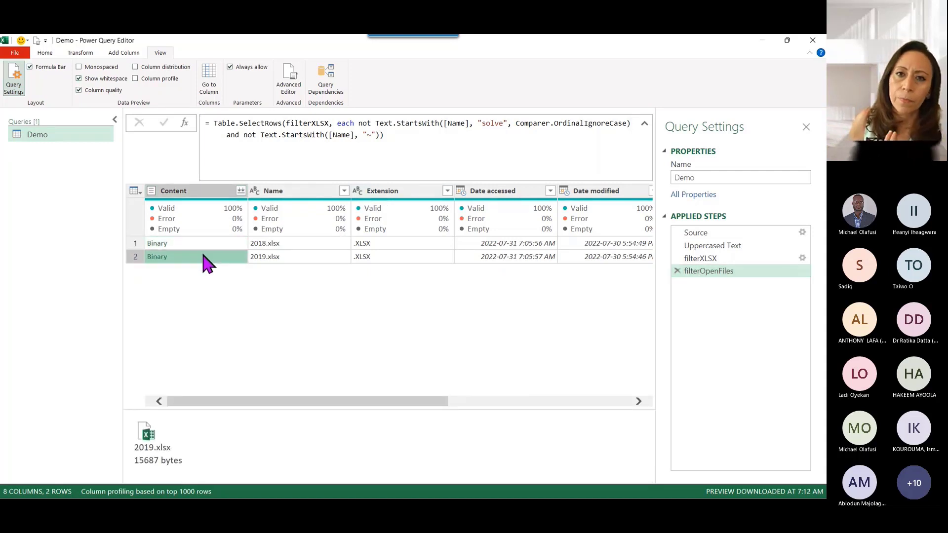
left_click(214, 242)
left_click(219, 255)
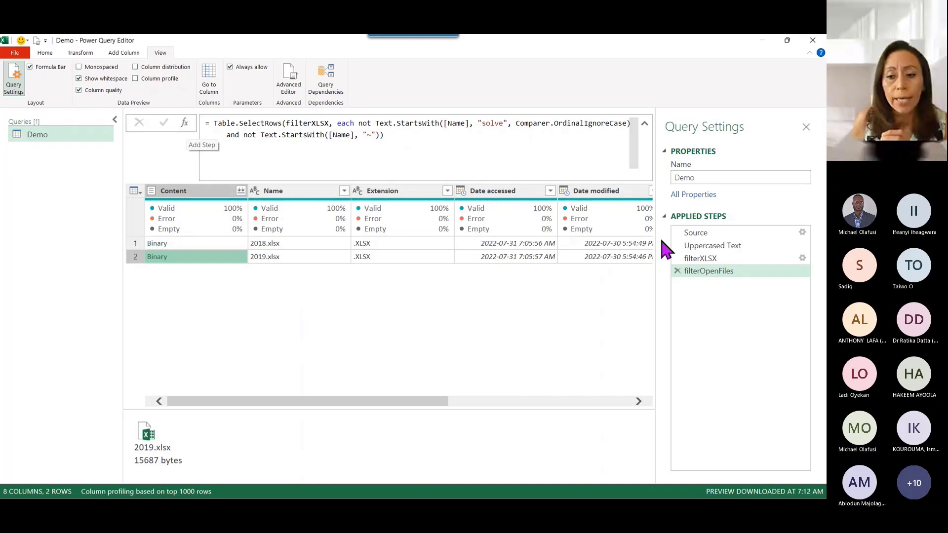
- Insert a custom step after filterOpenFiles and check its formula against the preceding step it references
left_click(719, 276)
right_click(720, 275)
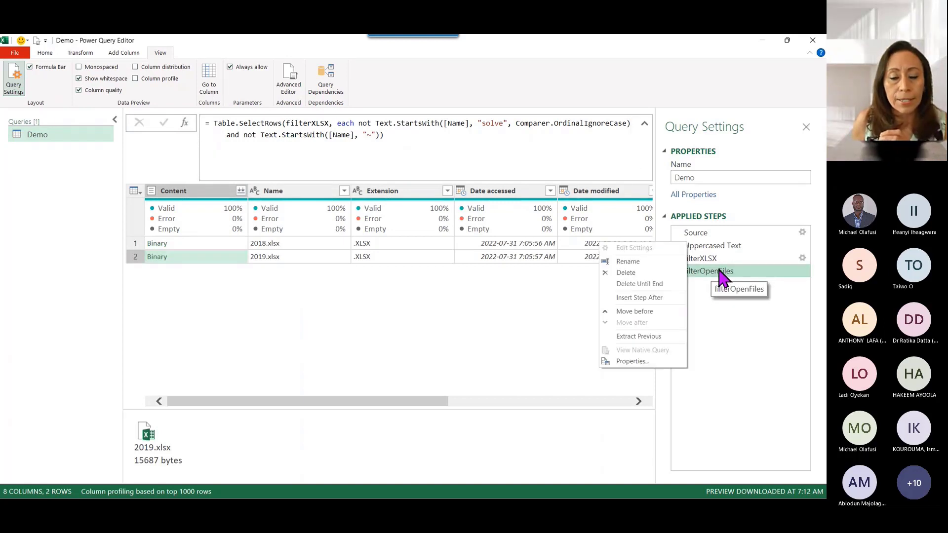
left_click(668, 297)
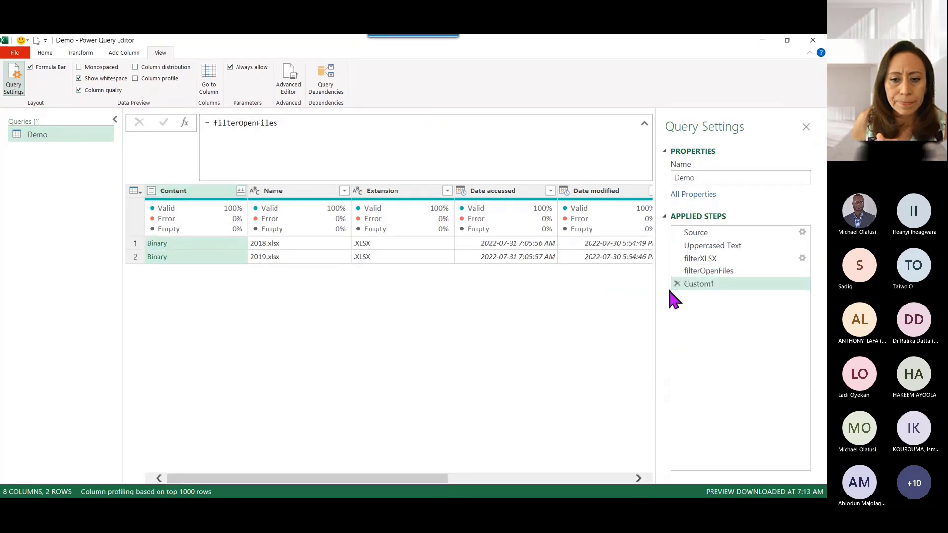
left_click(213, 123)
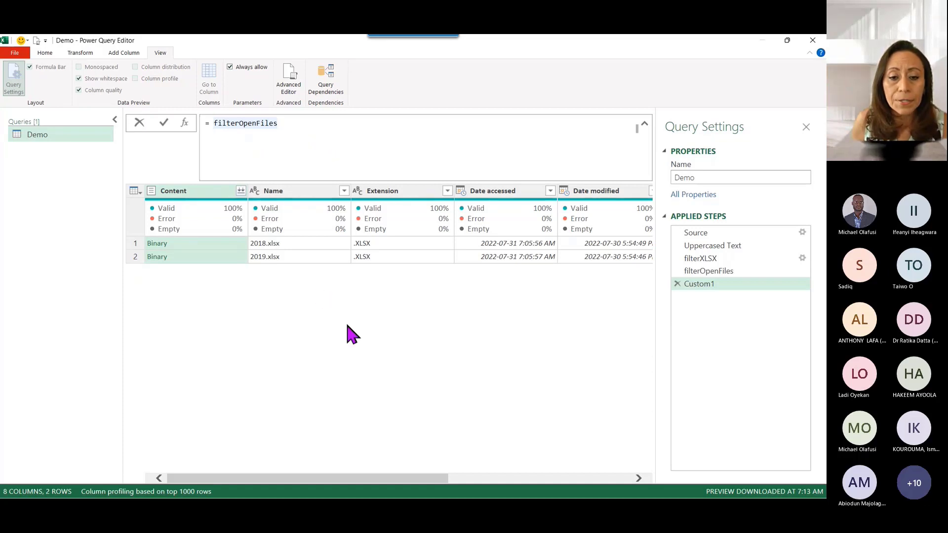
left_click(747, 283)
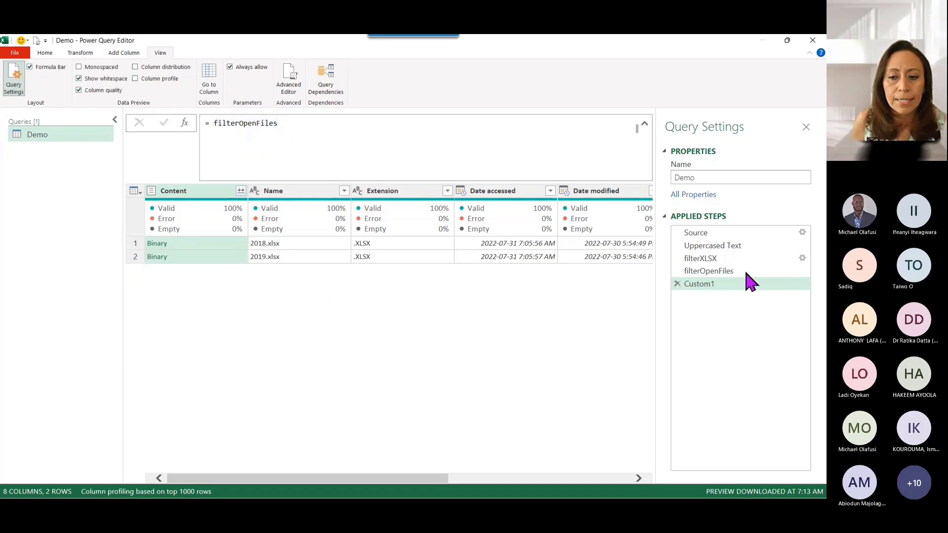
left_click(736, 272)
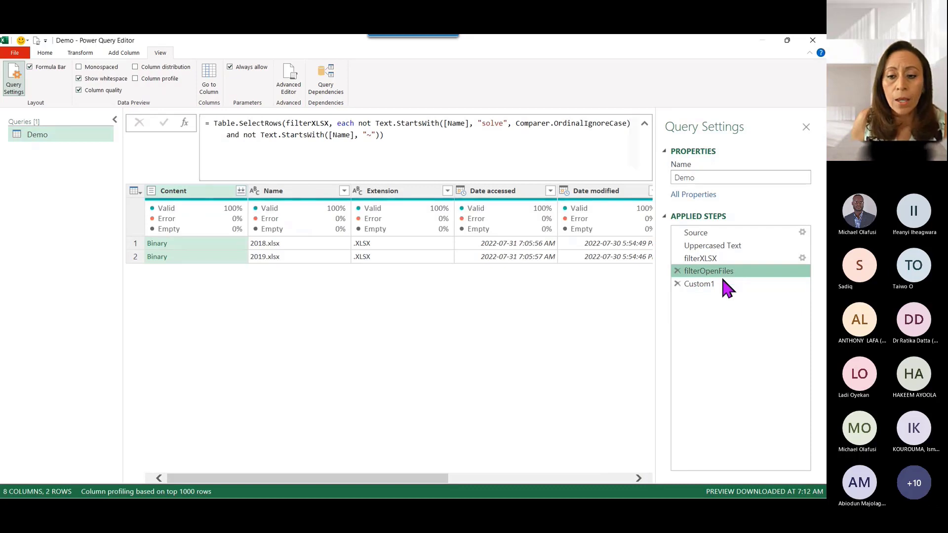
left_click(721, 284)
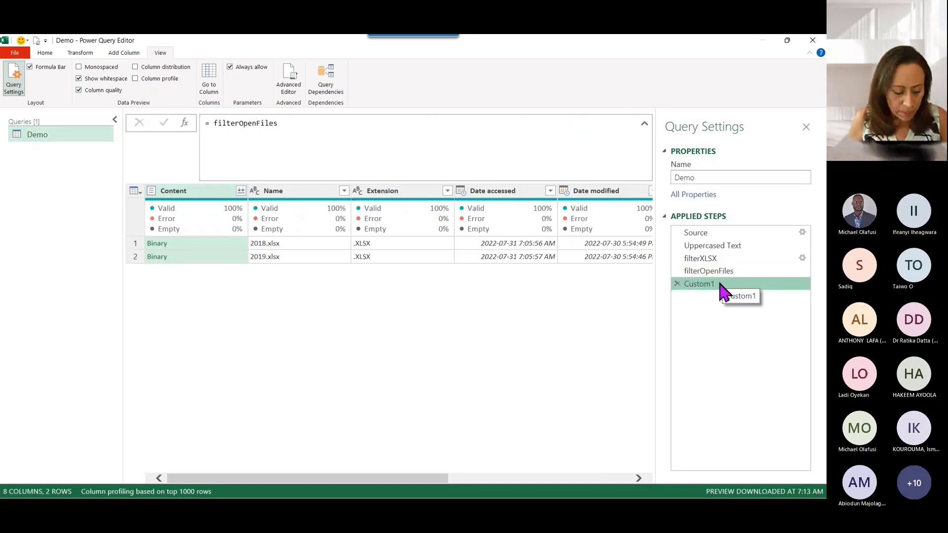
- Rename the custom step Custom1 as ExtractContent
double_click(717, 282)
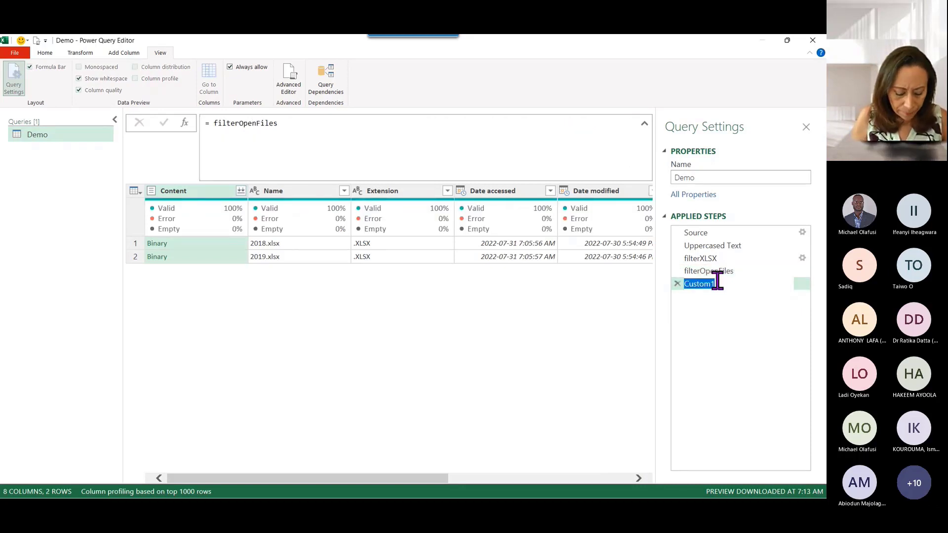
type("Extract")
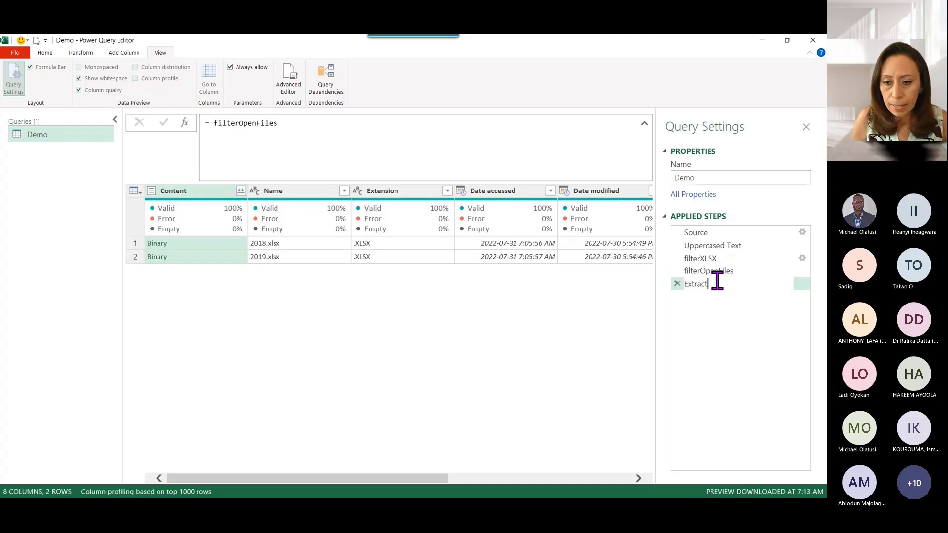
type("Co")
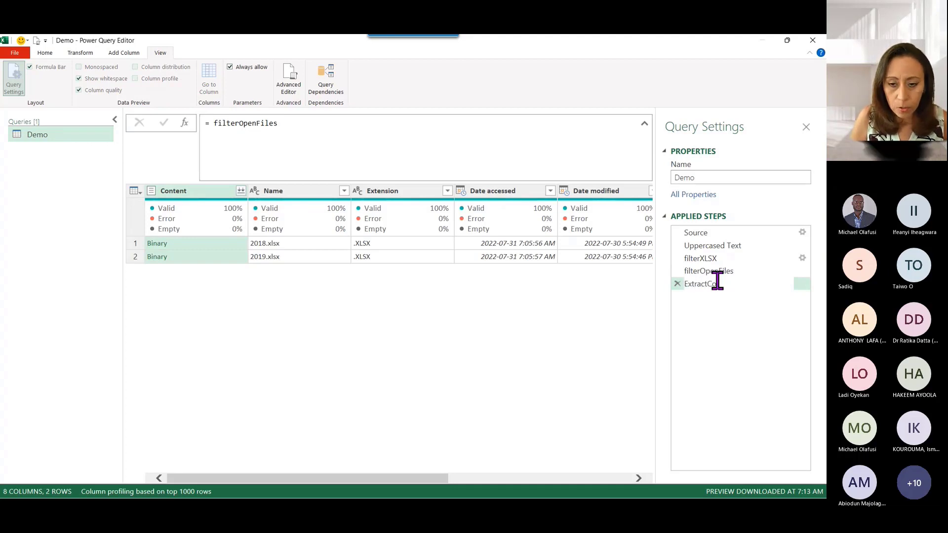
type("nte")
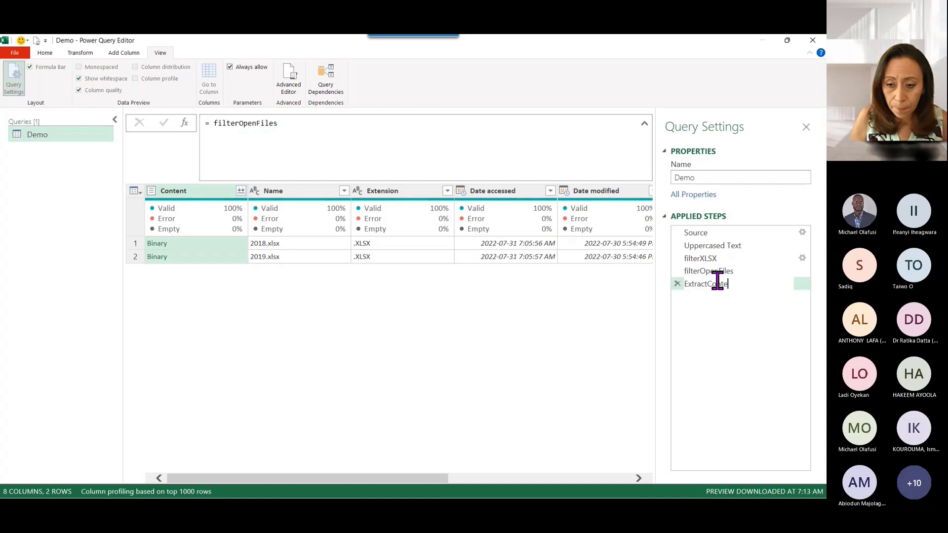
type("nt")
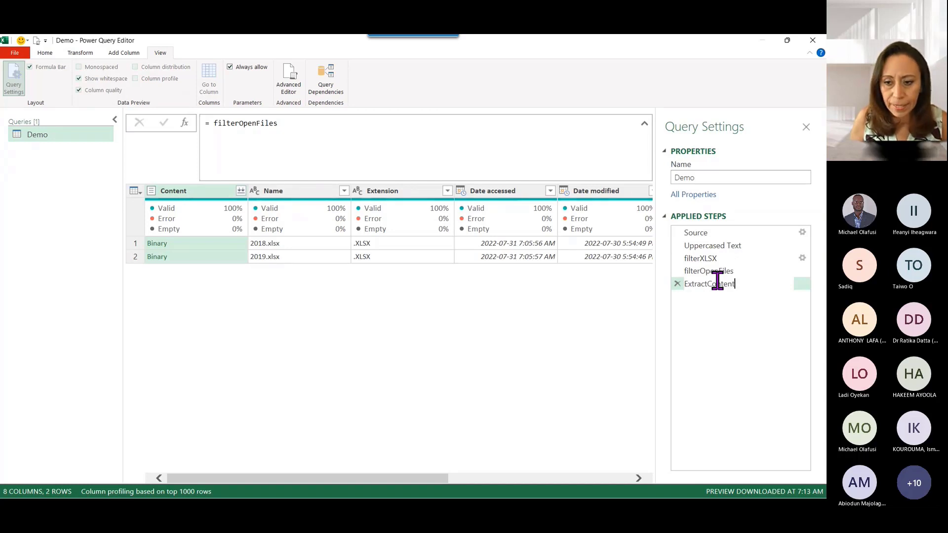
key("Return")
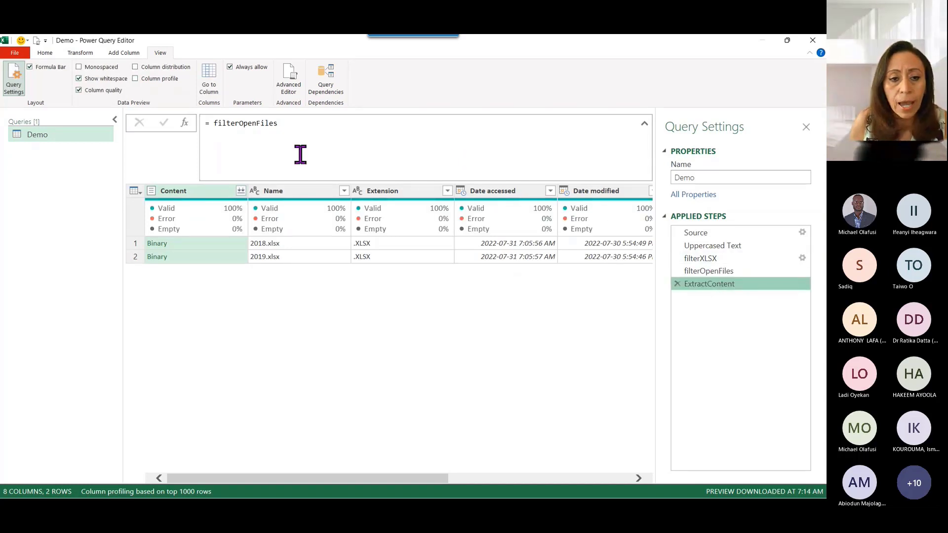
- Start a Table.TransformColumns call in the ExtractContent formula with filterOpenFiles as its table argument
left_click(209, 131)
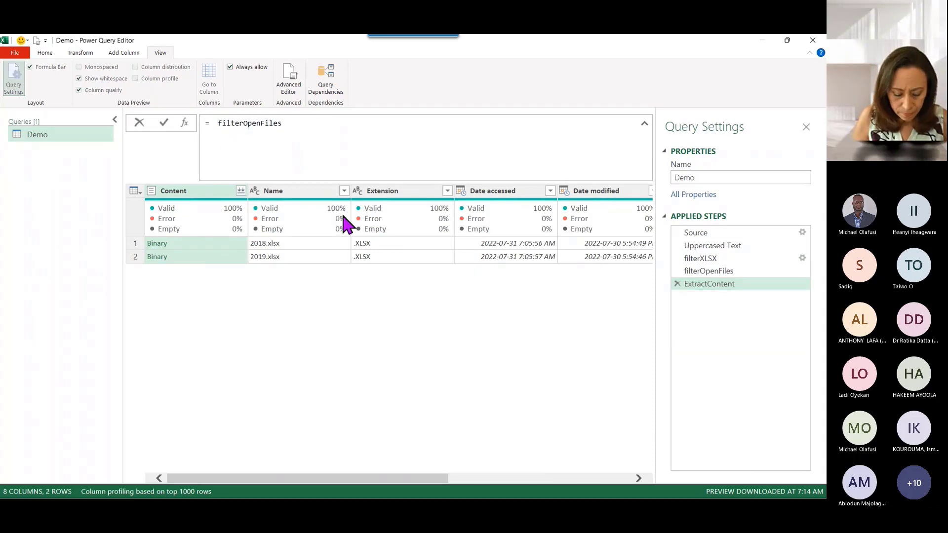
type("table")
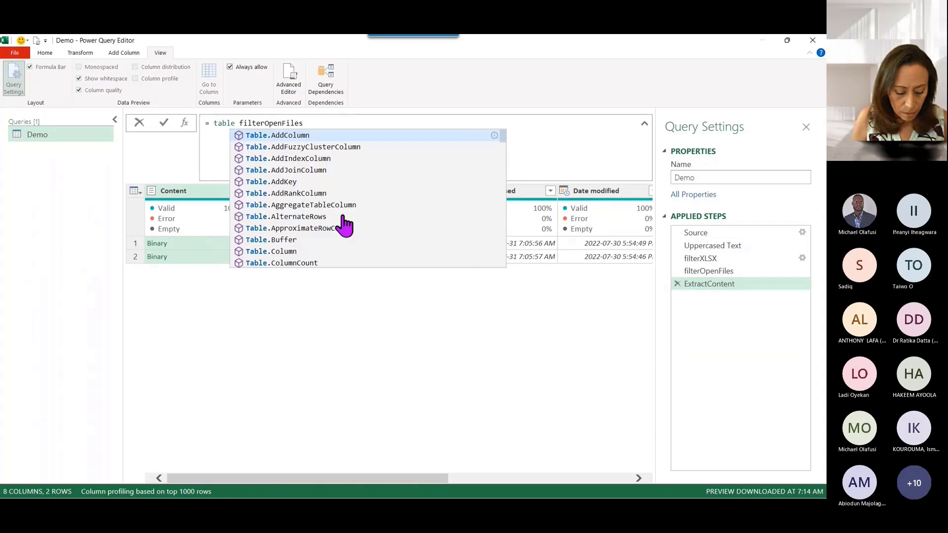
type("trc")
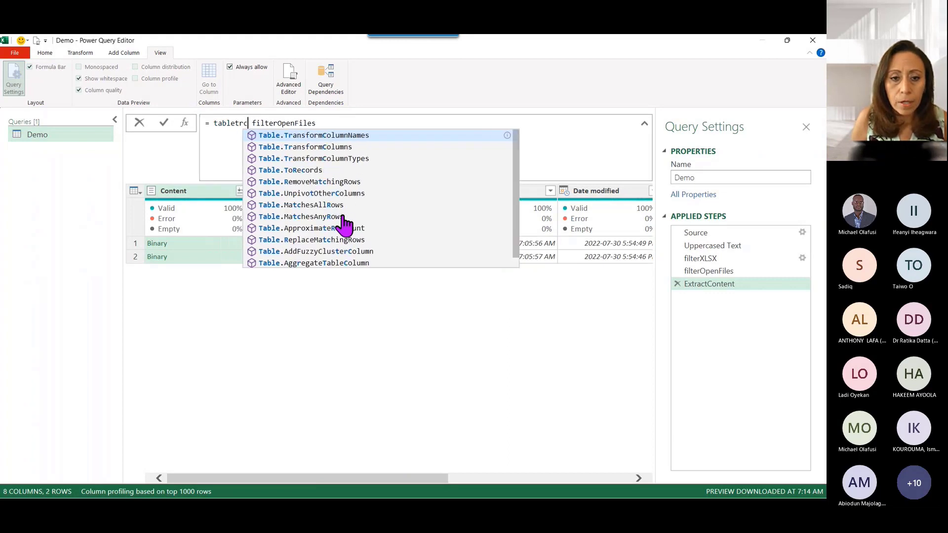
left_click(349, 147)
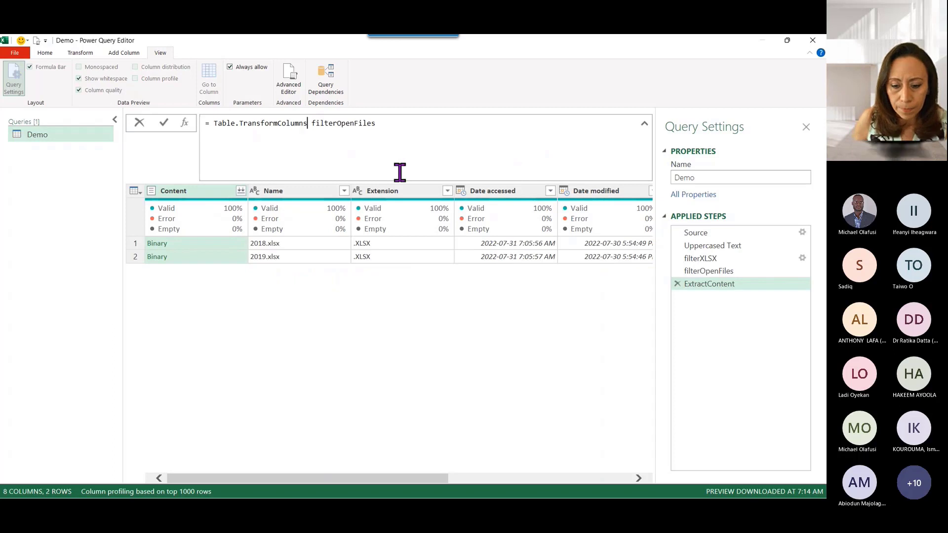
type("(")
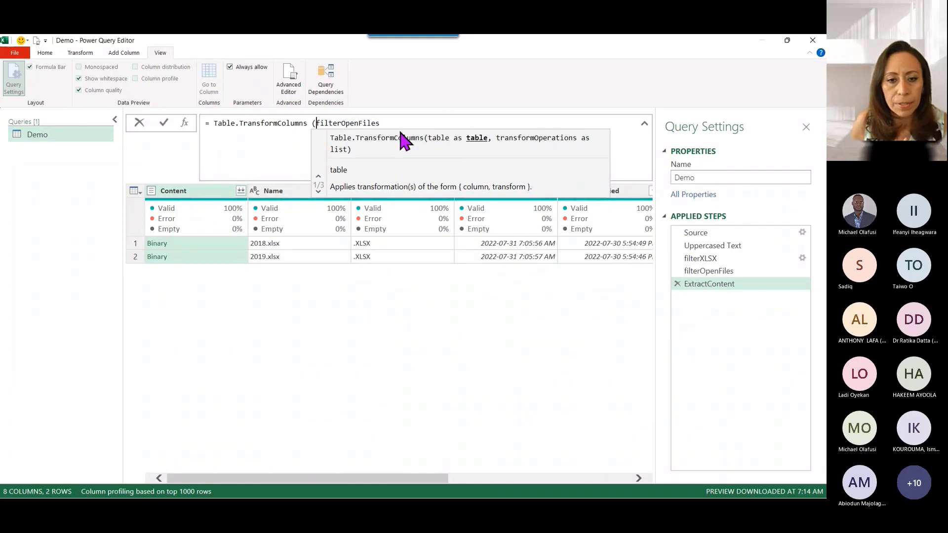
left_click(383, 124)
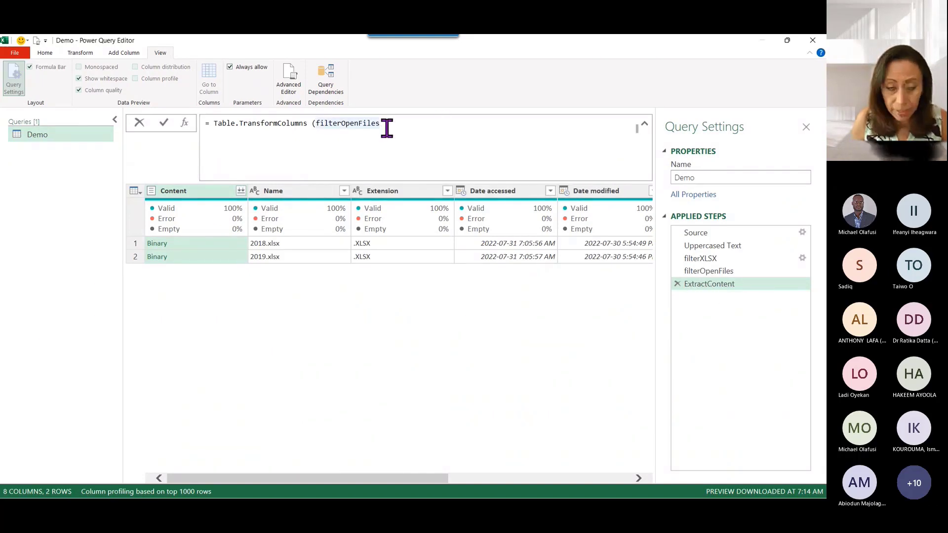
type(",")
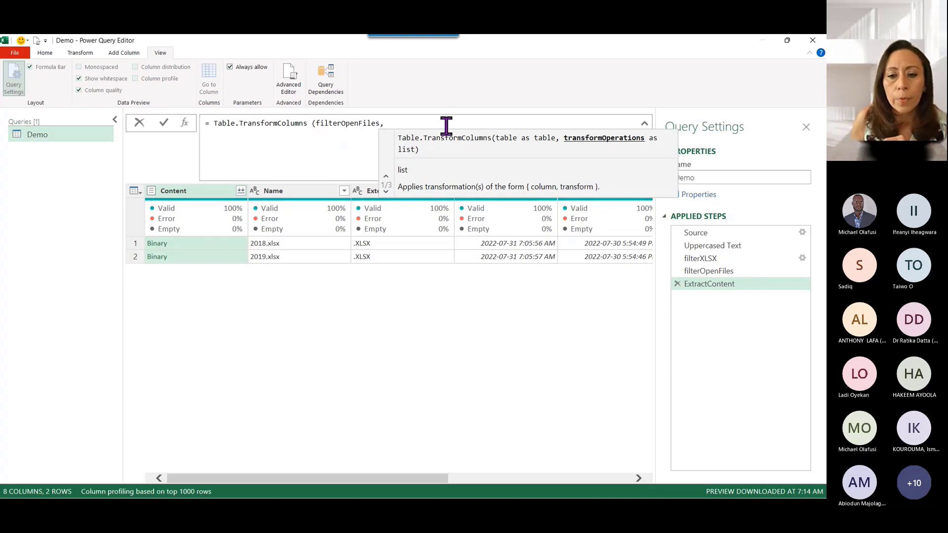
- Add a transformation list in braces to the Table.TransformColumns formula, naming "Content" as the column to transform
type("{")
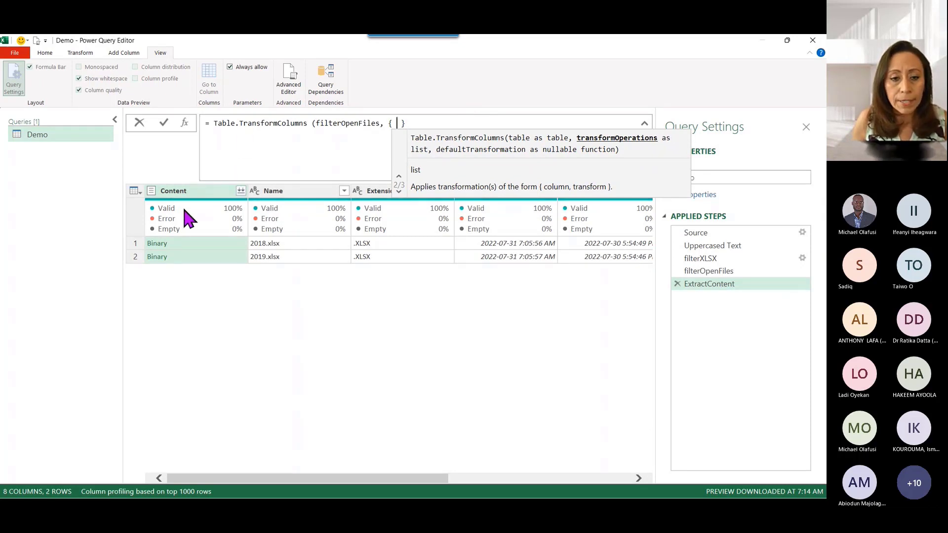
type("\"")
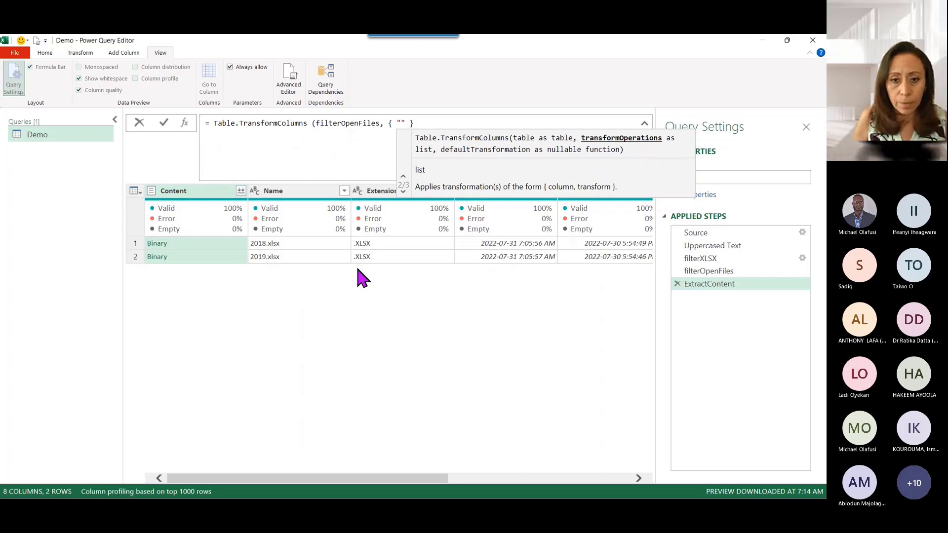
key("Left")
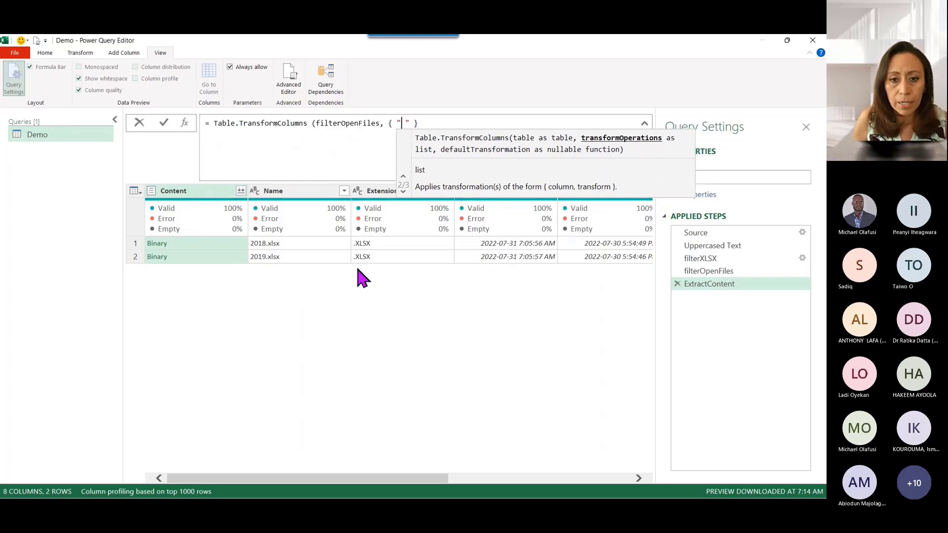
key("Delete")
type("C")
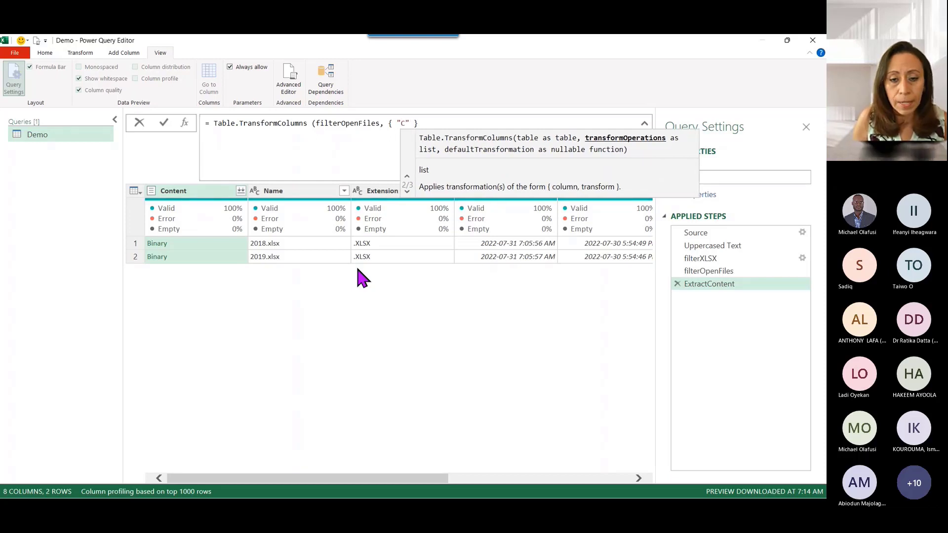
type("on")
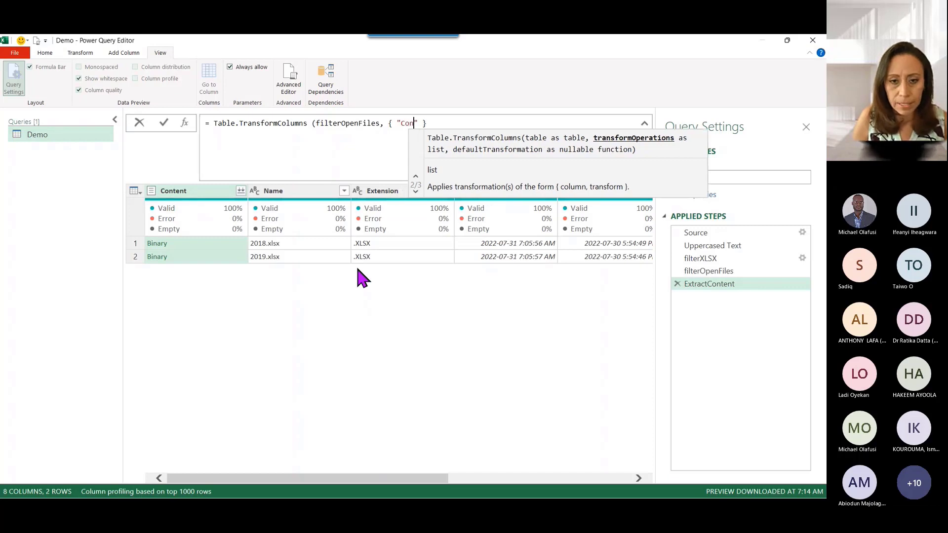
type("tent")
key("Right")
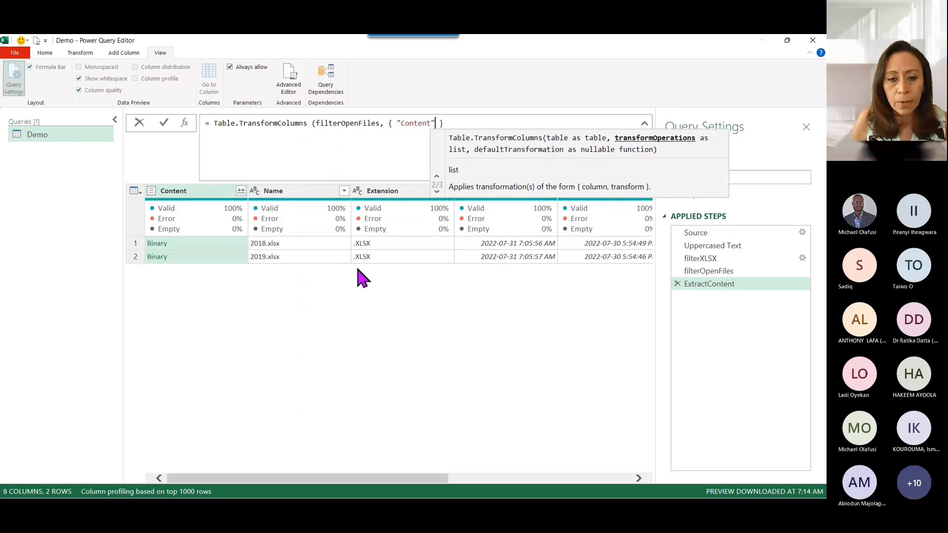
type(",")
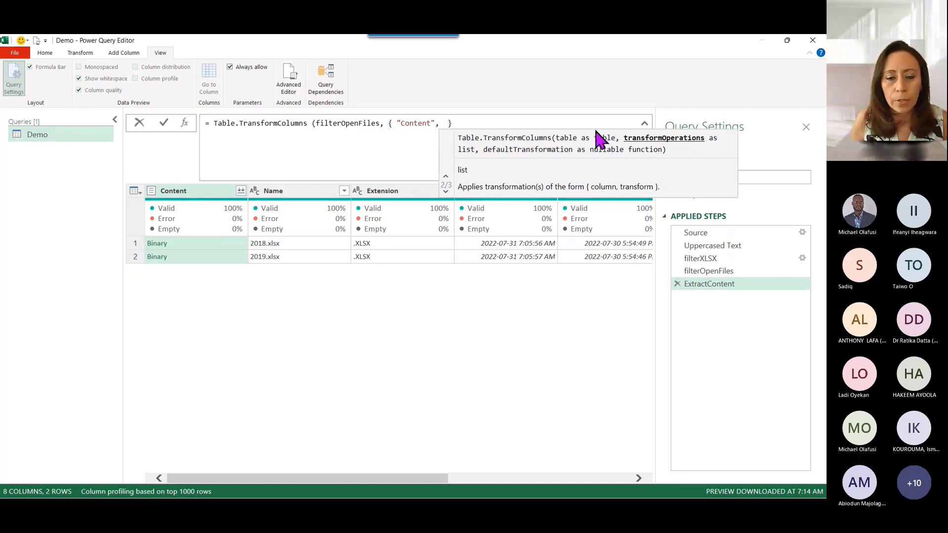
- Set the Content column's transformation to each Excel.Workbook with the underscore as its workbook argument
type(" each")
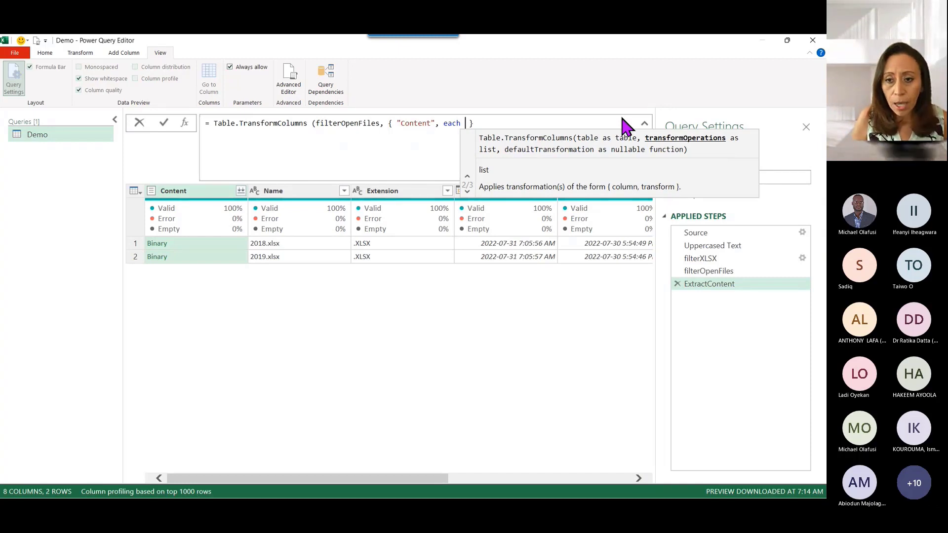
type("excl")
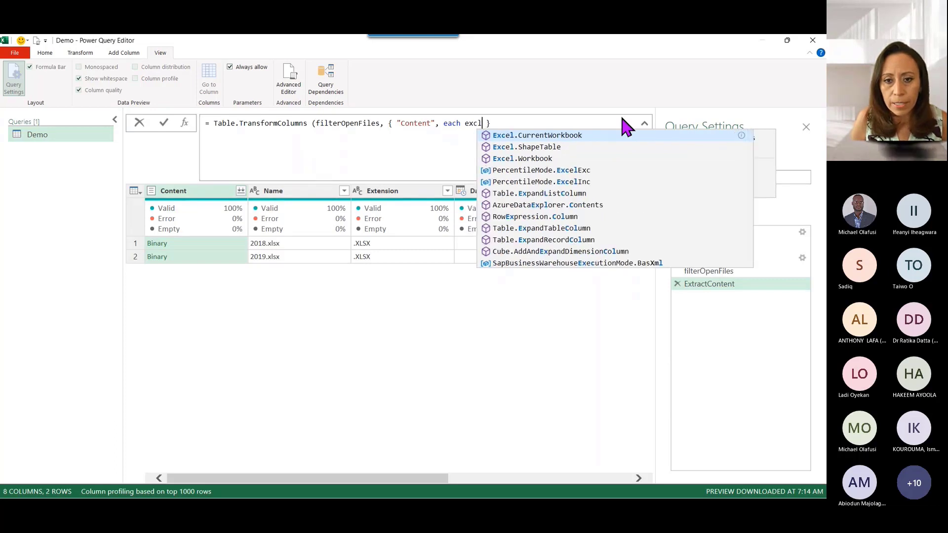
left_click(522, 159)
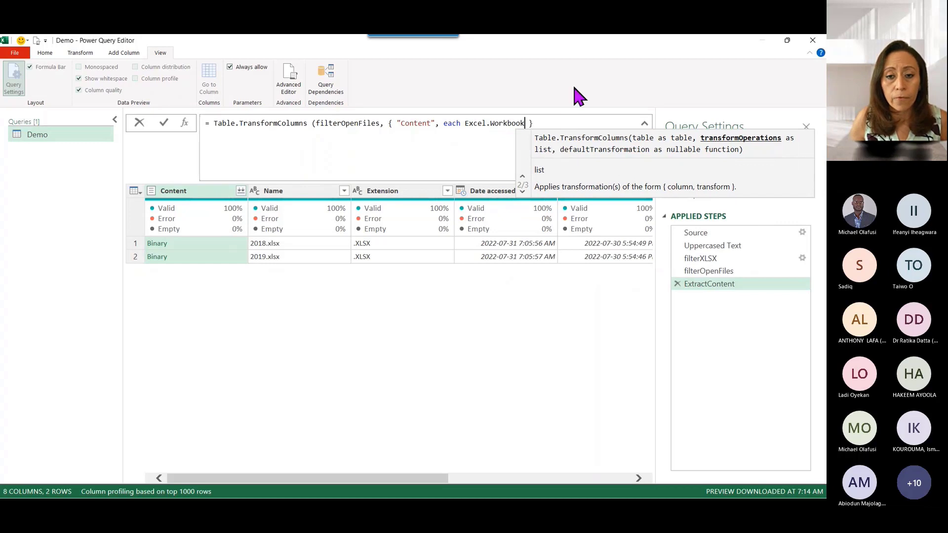
type("(")
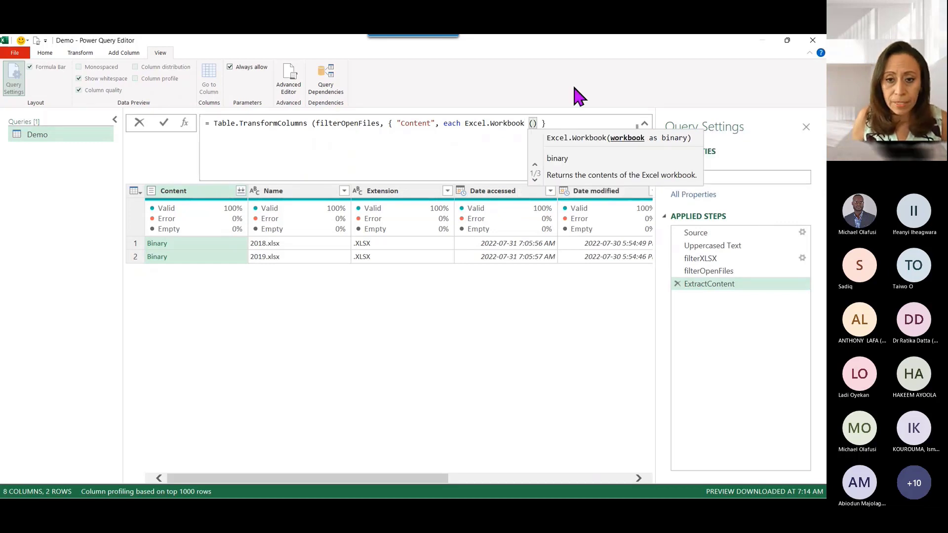
key("Left")
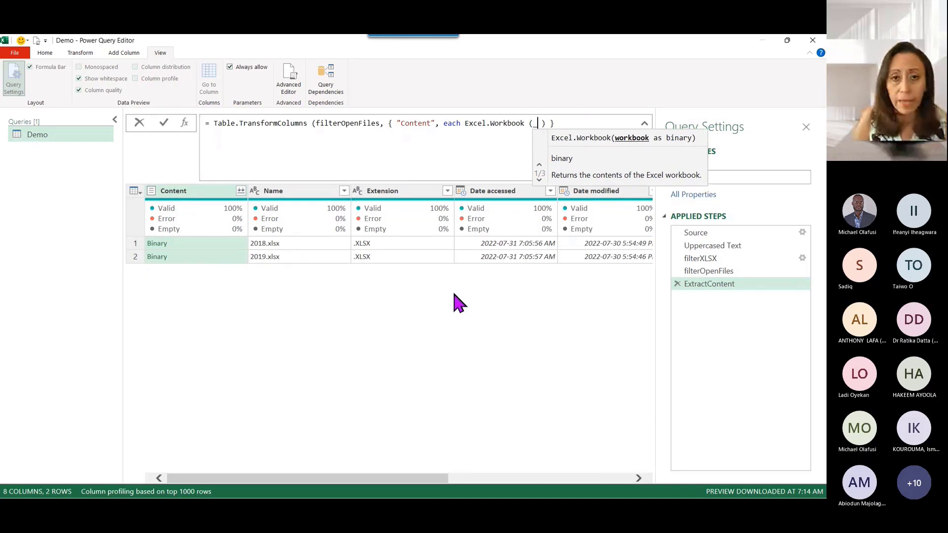
key("Left")
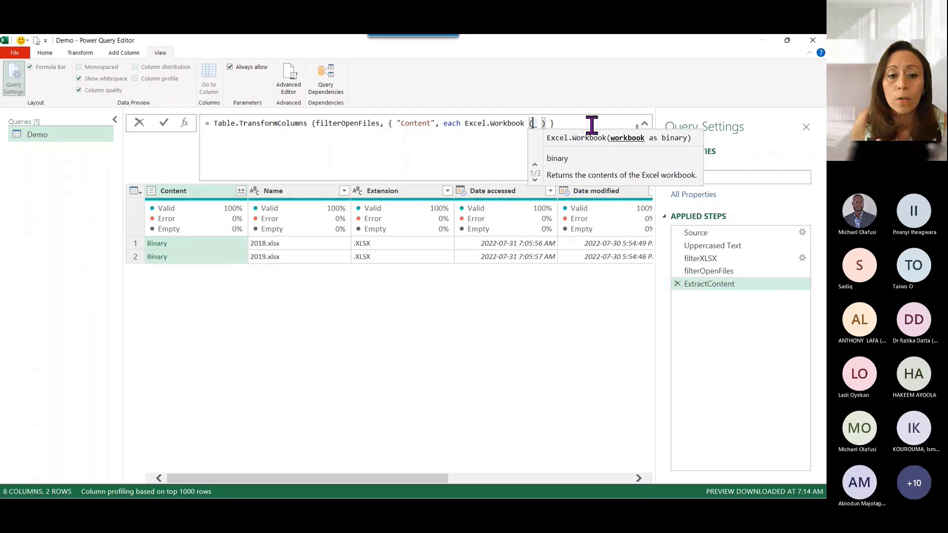
key("Right")
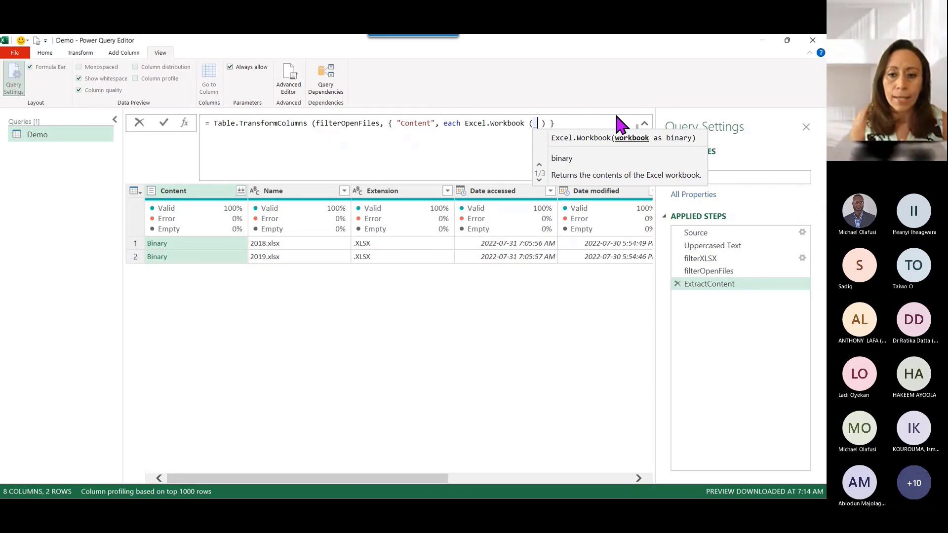
- Set Excel.Workbook's useHeaders argument to true, close the Table.TransformColumns formula and apply it
type(",")
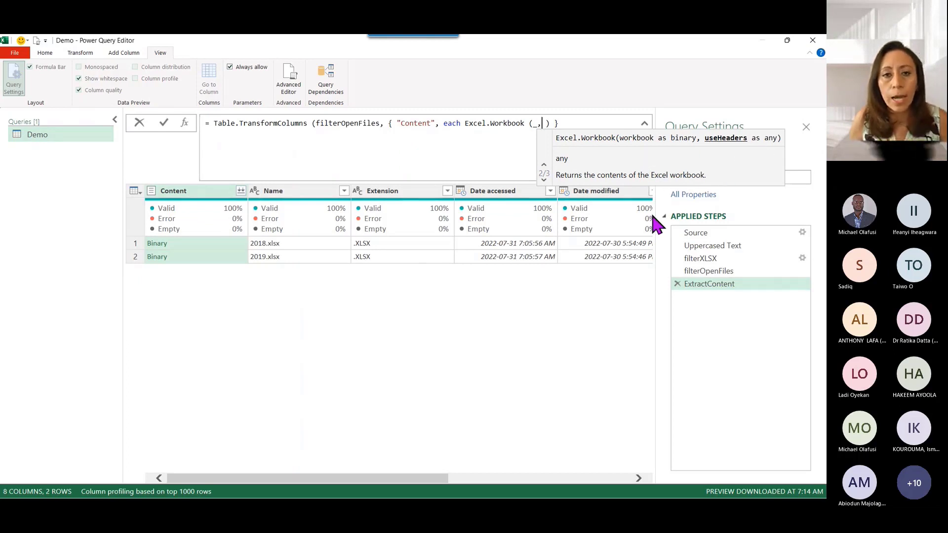
type("true")
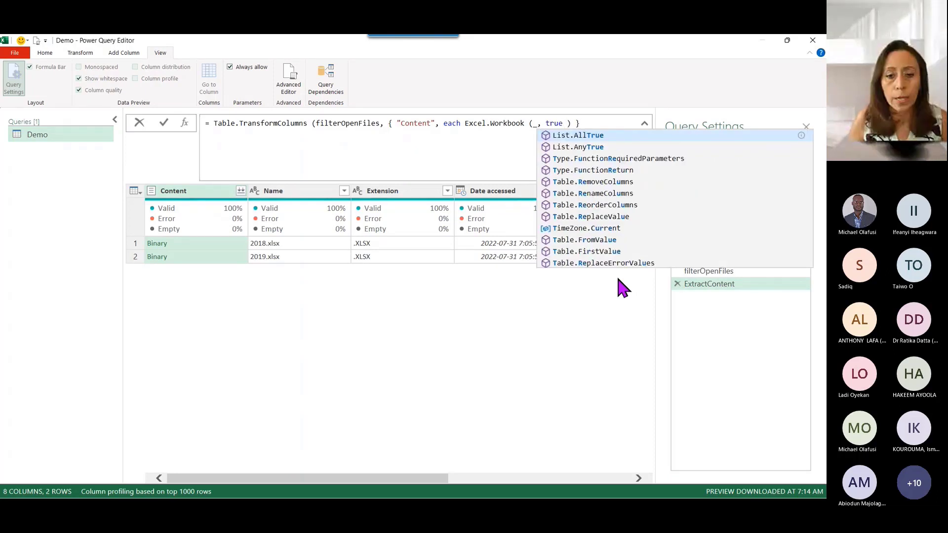
key("Right")
key("Right")
key("Right")
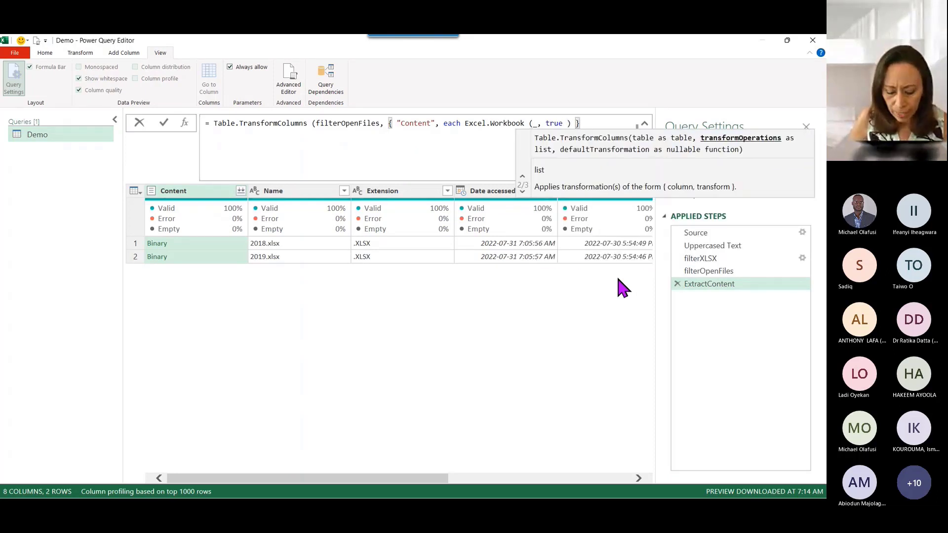
type(")")
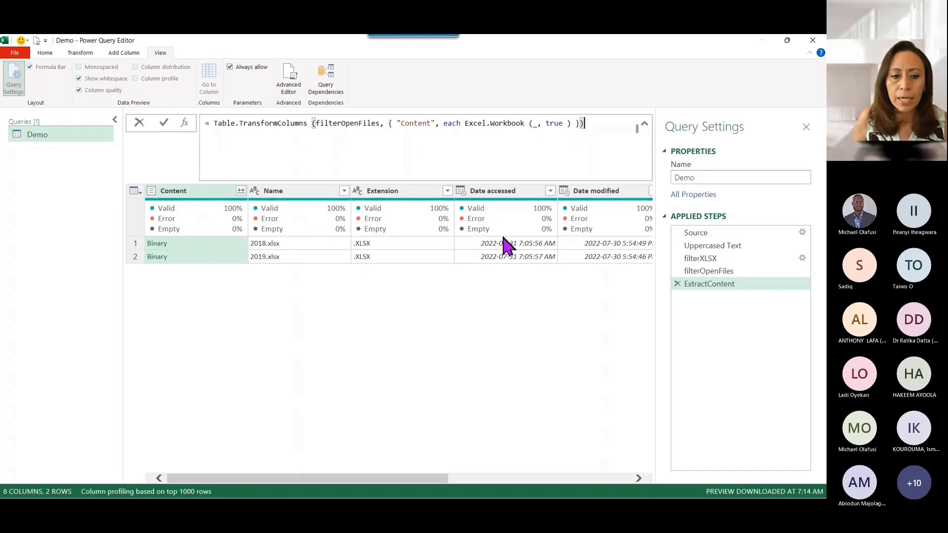
key("Return")
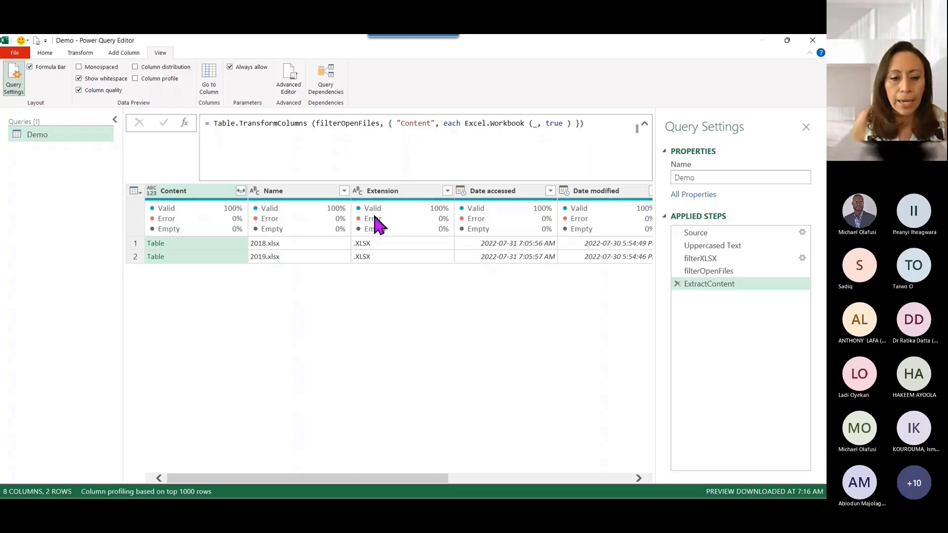
- Preview the Content tables of 2018.xlsx and 2019.xlsx and review the other file columns through Folder Path
left_click(239, 243)
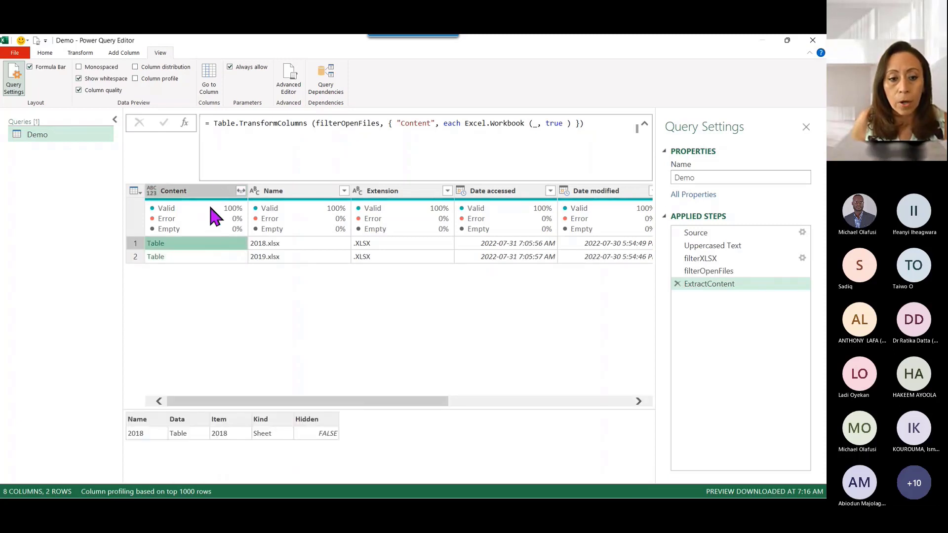
left_click(203, 256)
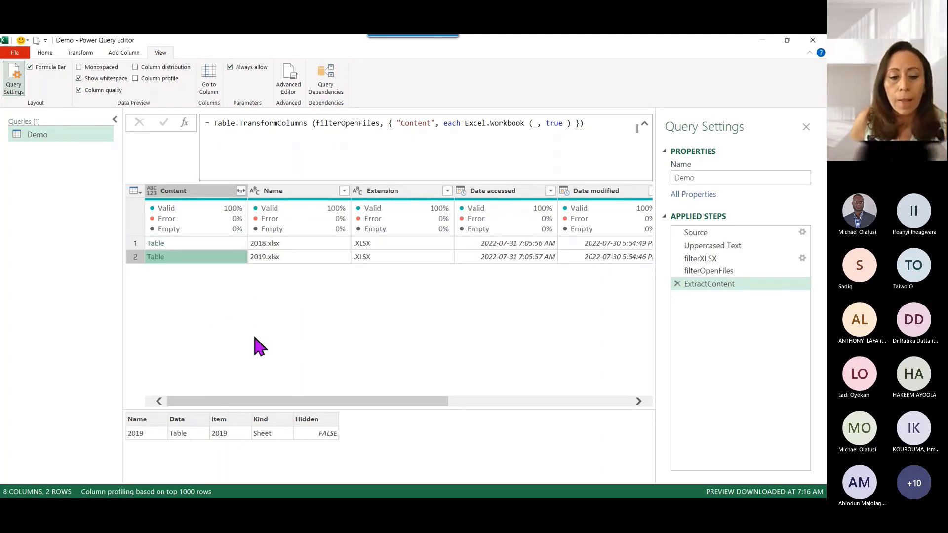
mouse_move(195, 199)
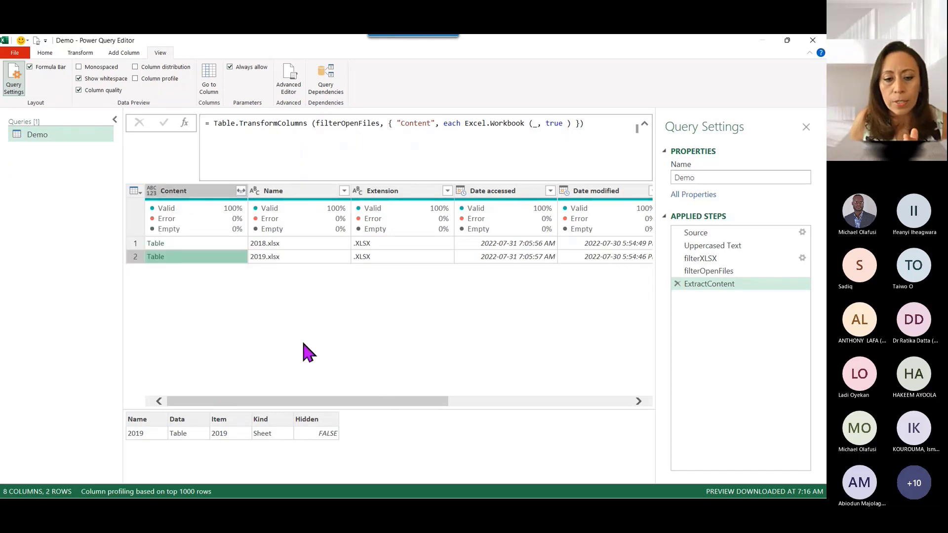
left_click_drag(309, 402, 539, 418)
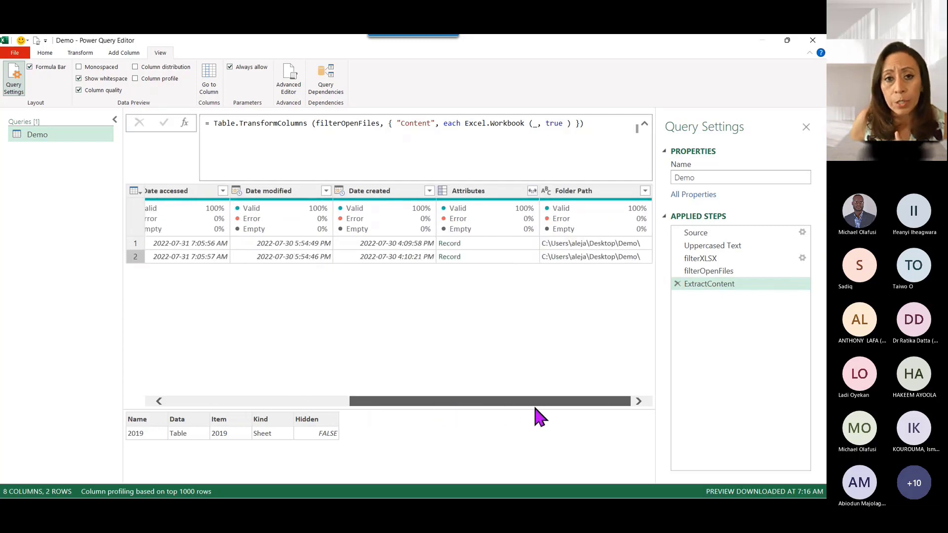
left_click_drag(539, 417, 540, 417)
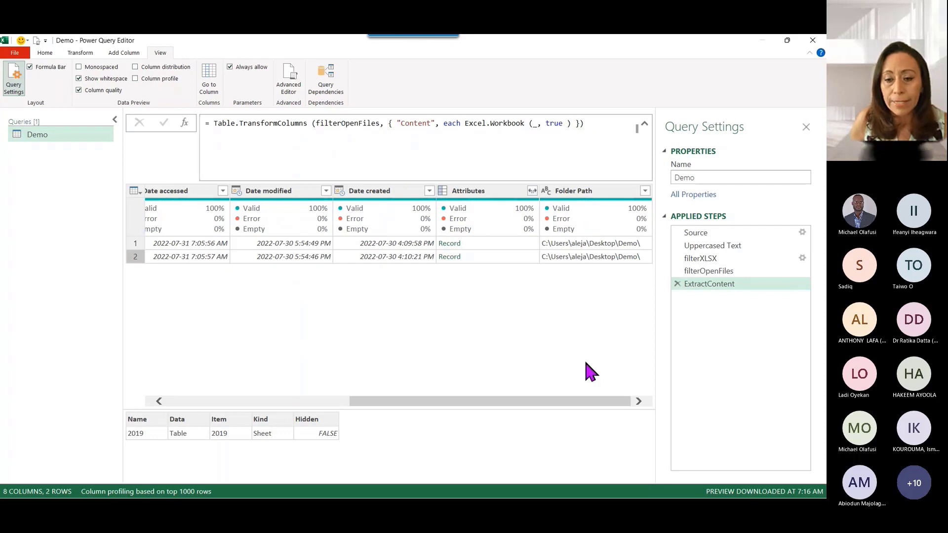
left_click_drag(583, 404, 313, 408)
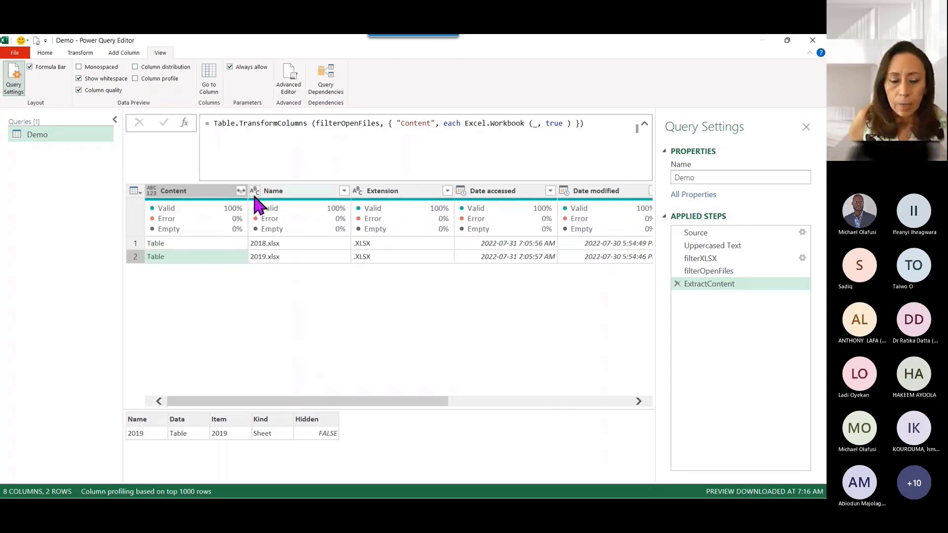
- Remove all columns except Content from the Demo query
left_click(201, 191)
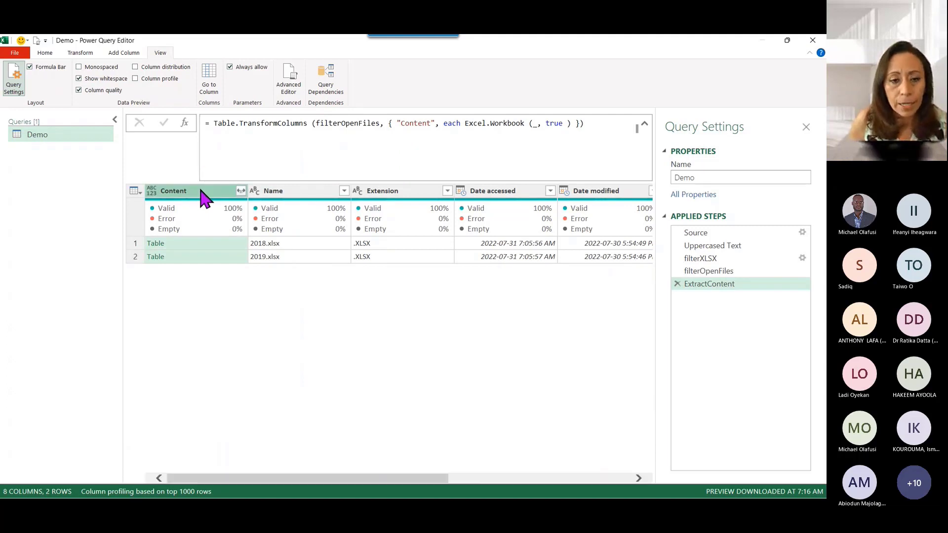
right_click(204, 198)
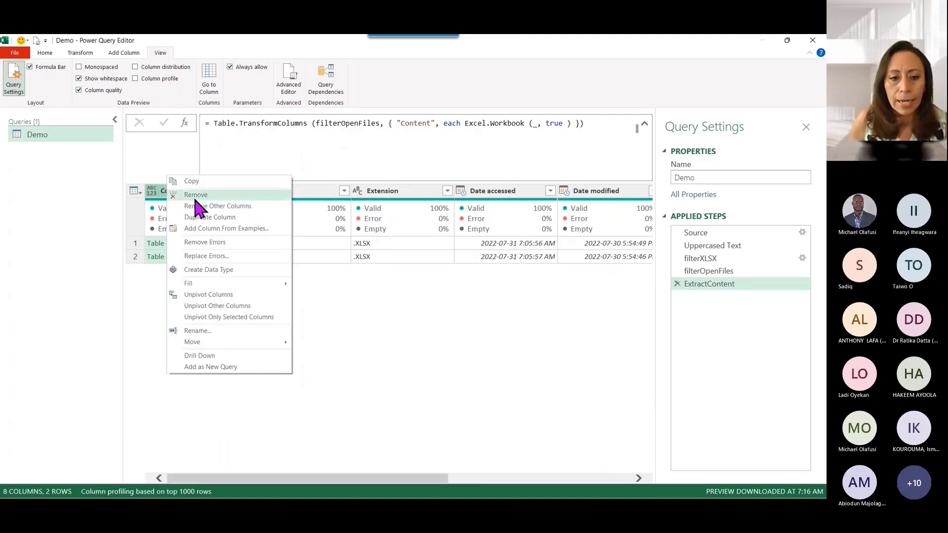
left_click(200, 207)
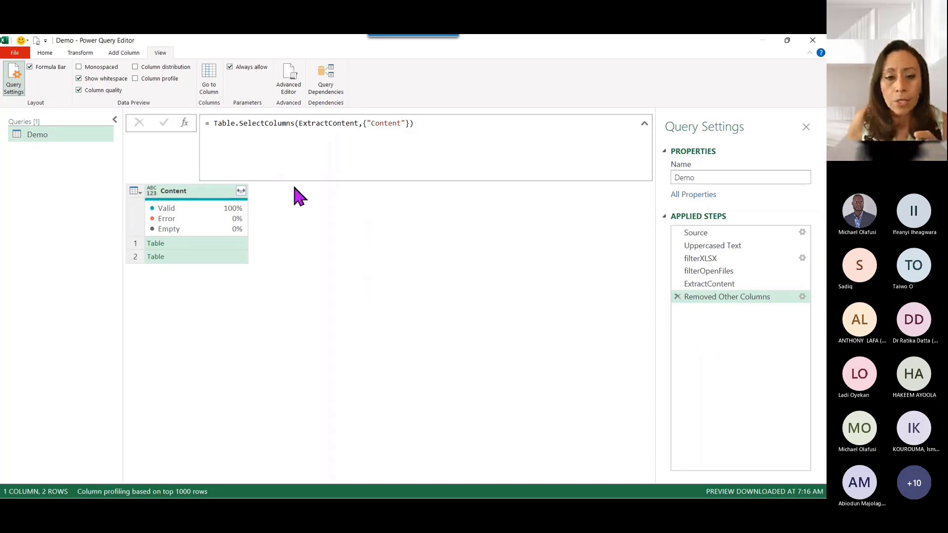
- Review the hard-coded folder path in the Demo query's Source step
left_click(696, 233)
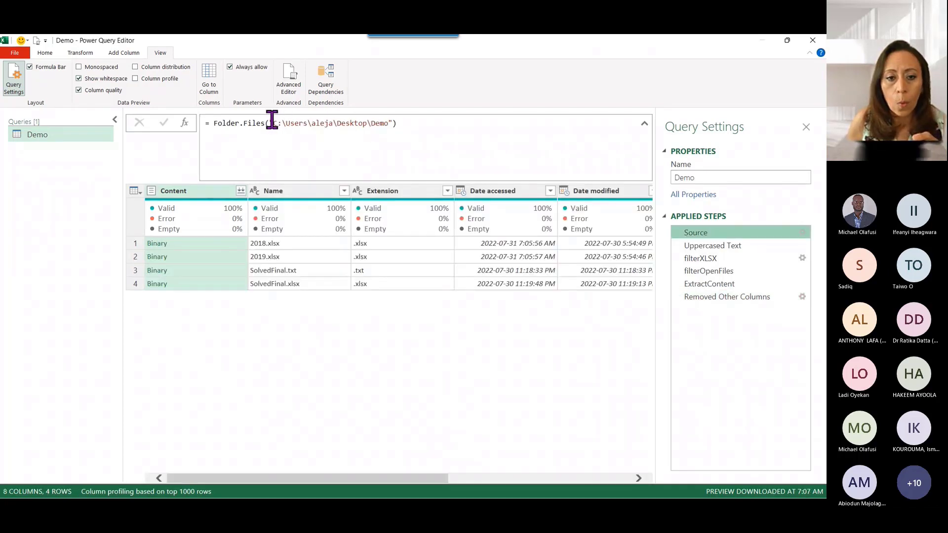
left_click_drag(273, 123, 389, 127)
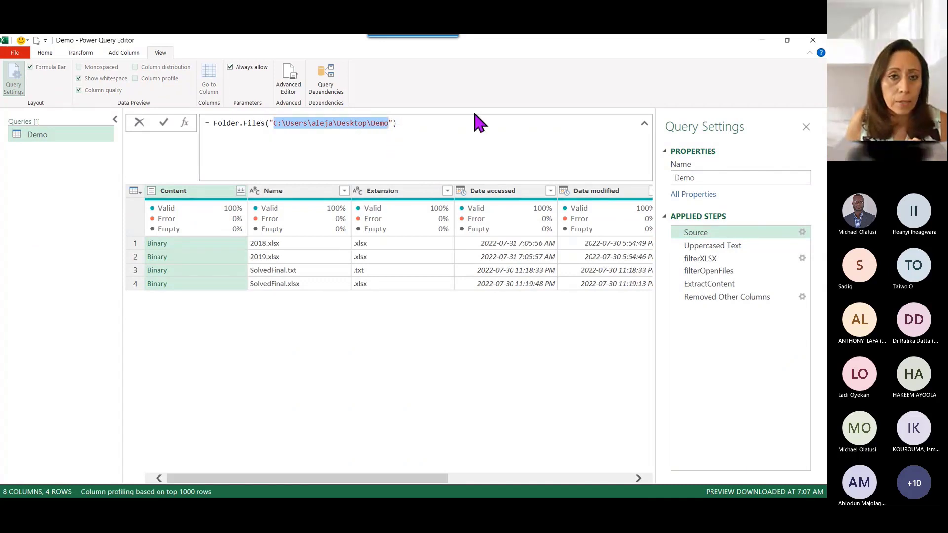
left_click(57, 210)
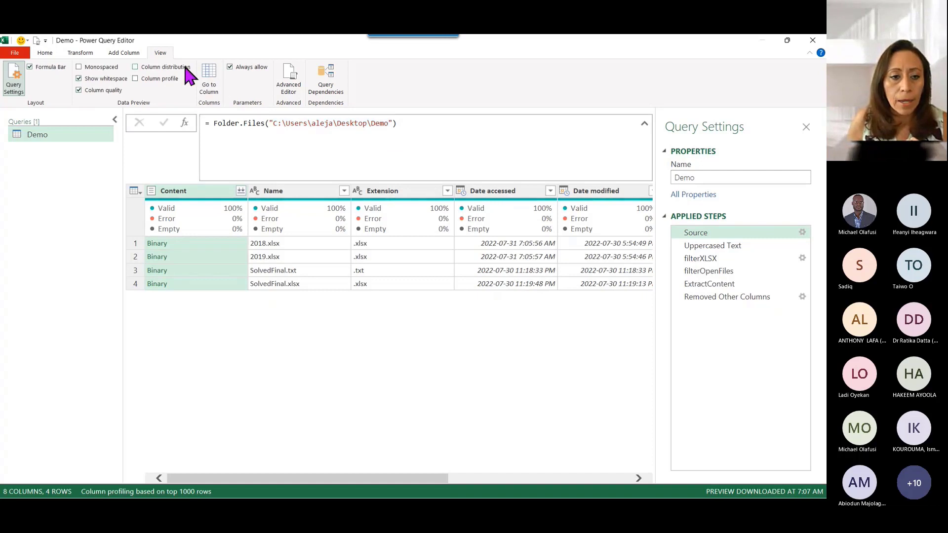
- Start a new query parameter named MyLocation with its type set to Text
left_click(44, 53)
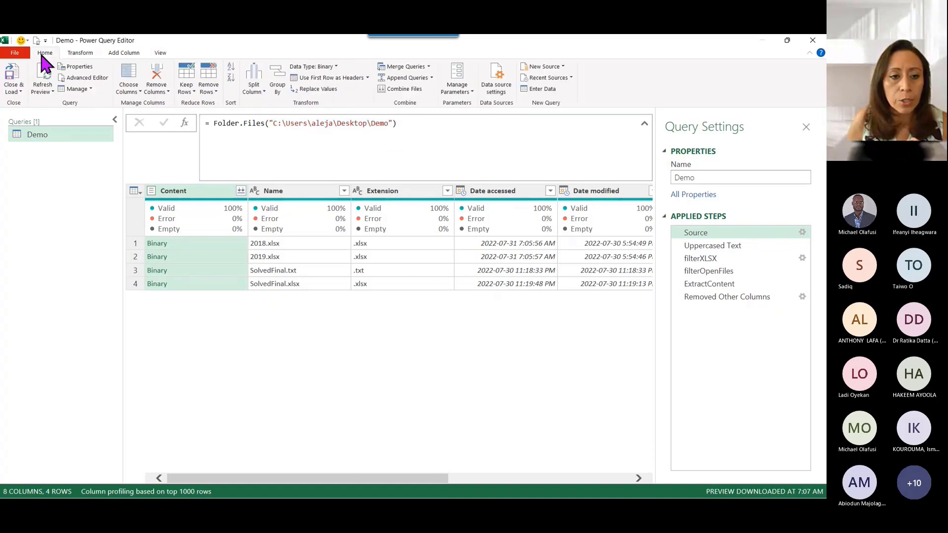
left_click(457, 96)
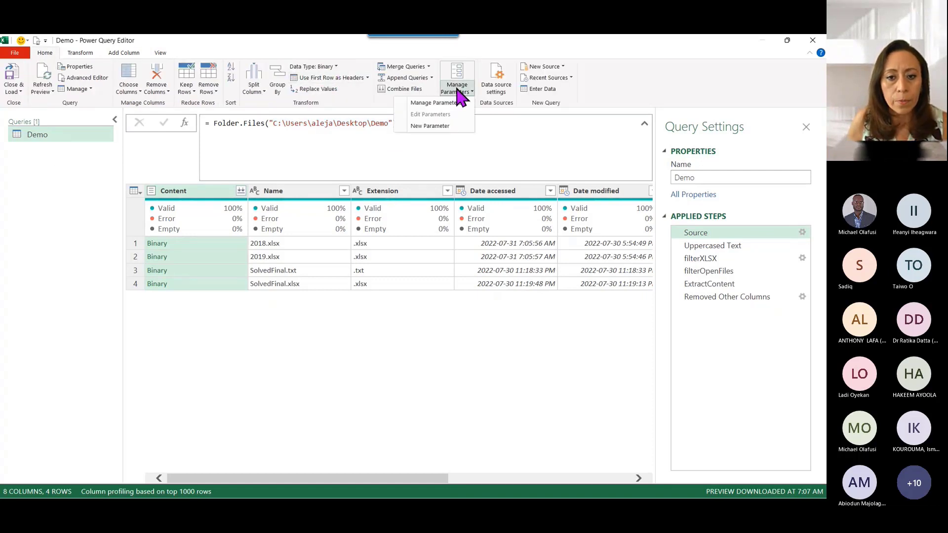
left_click(429, 126)
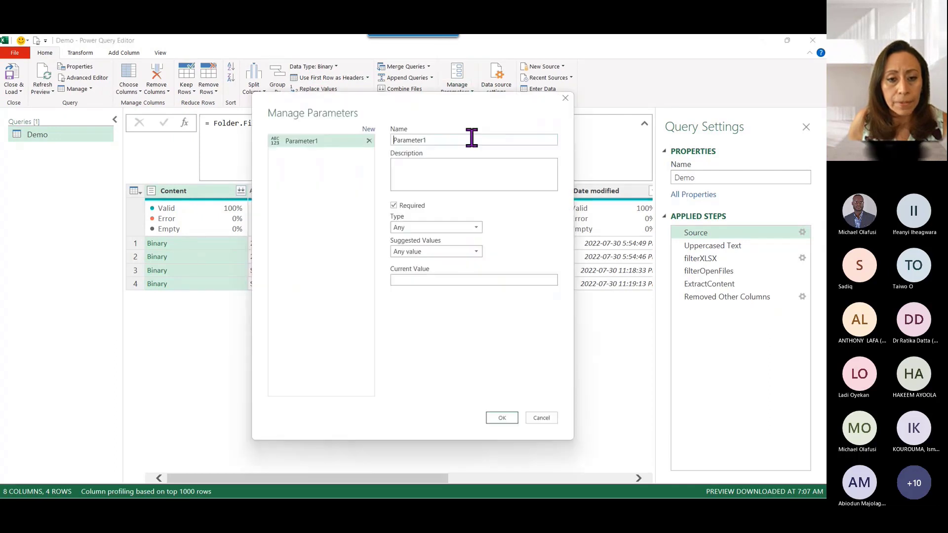
left_click_drag(473, 142, 396, 140)
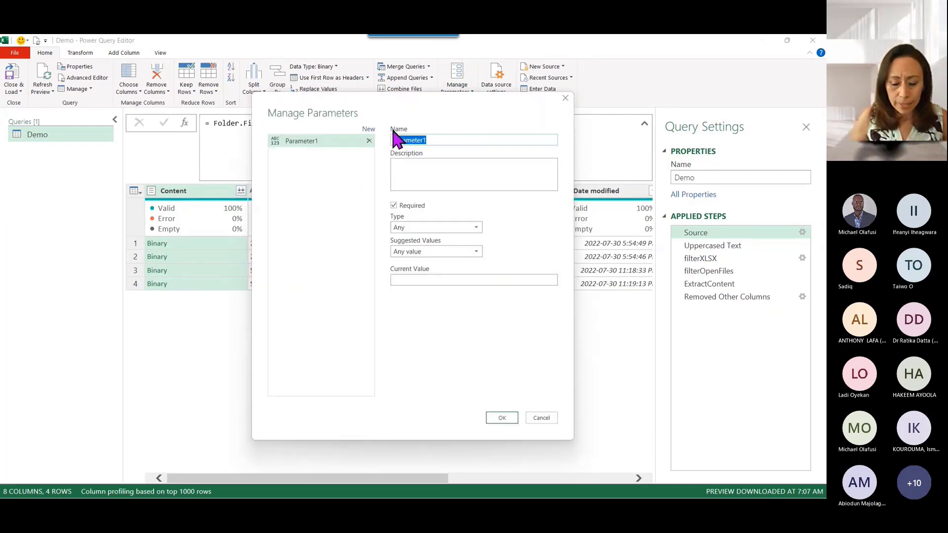
key("BackSpace")
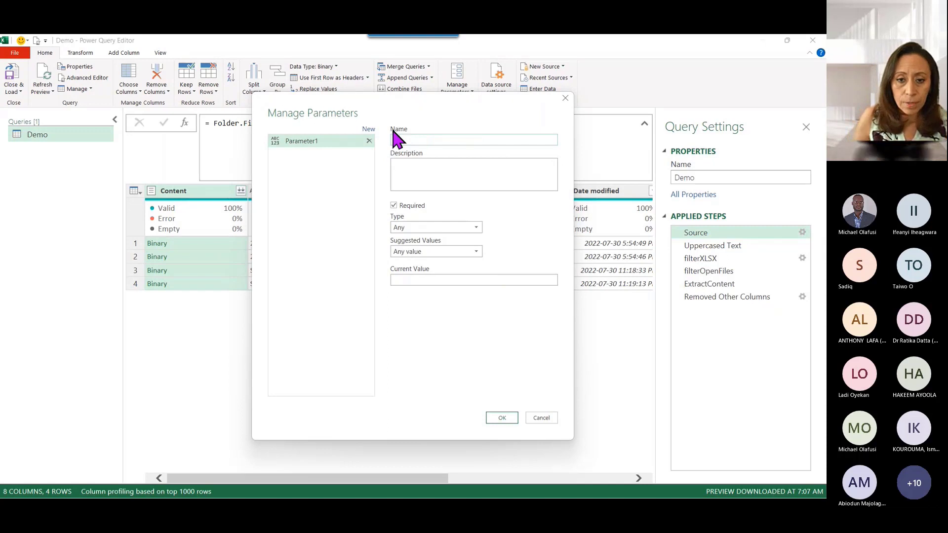
type("MyLocation")
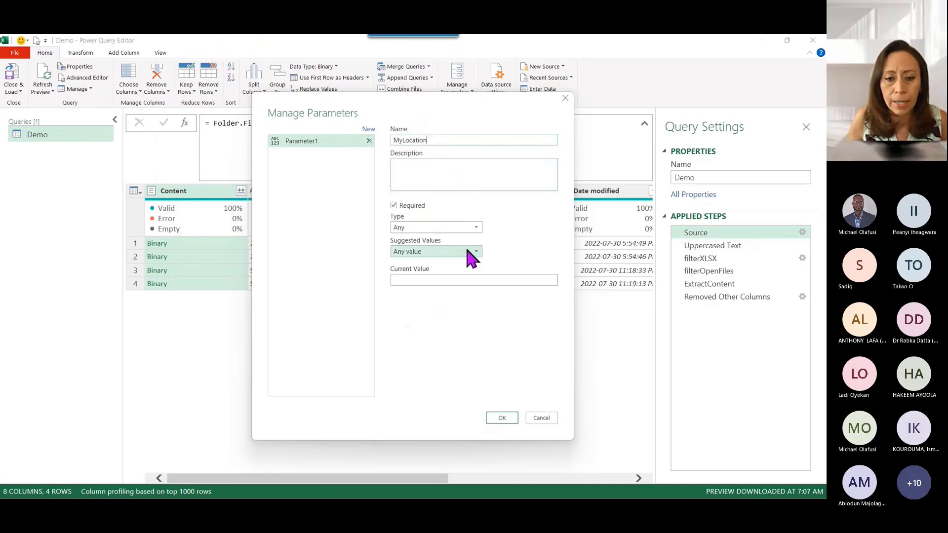
left_click(451, 228)
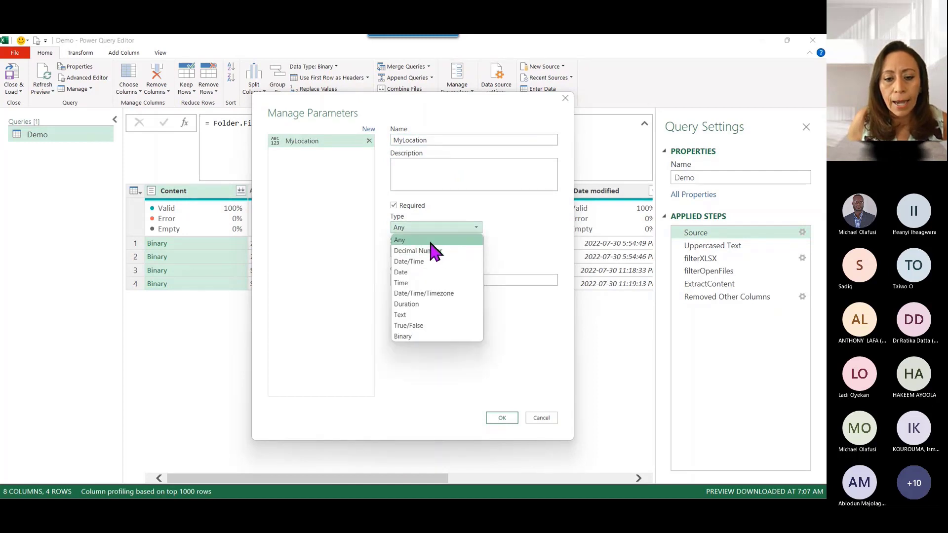
left_click(417, 315)
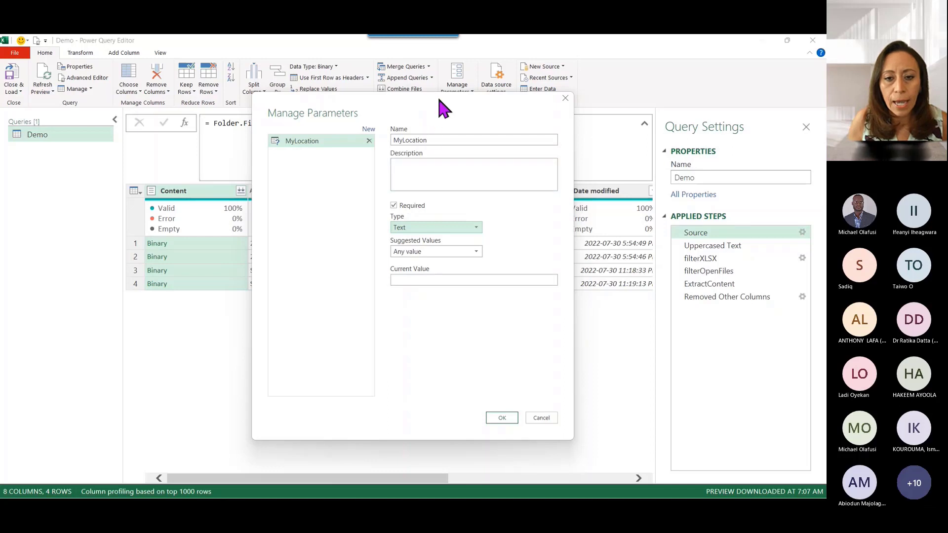
- Copy the Demo folder's path from File Explorer into MyLocation's current value, create the parameter and check its value
left_click_drag(441, 106, 426, 173)
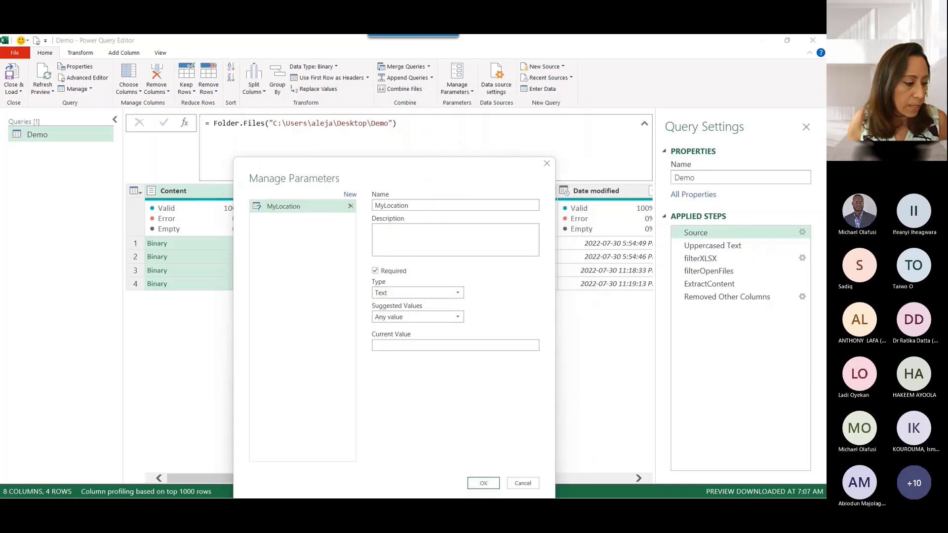
left_click(291, 486)
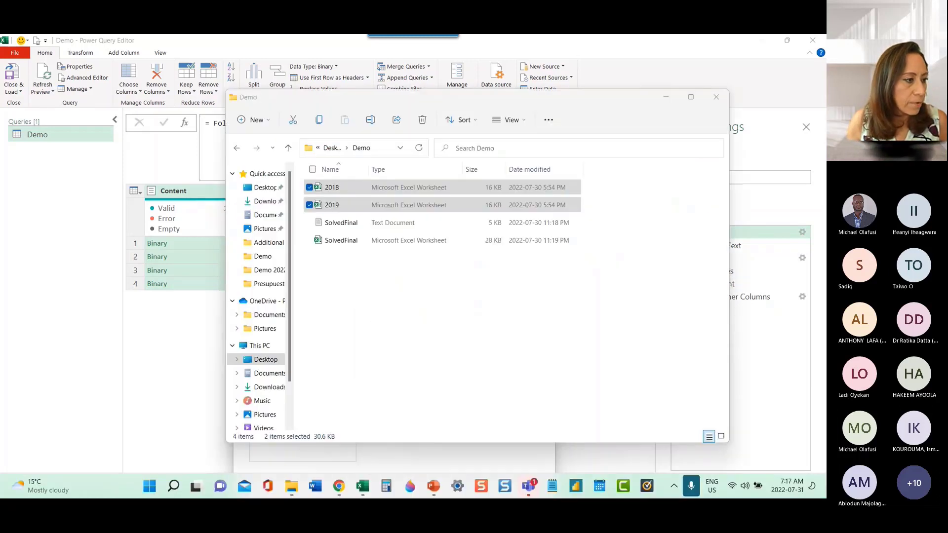
left_click(381, 150)
key("ctrl+c")
left_click_drag(552, 104, 0, 121)
left_click(414, 345)
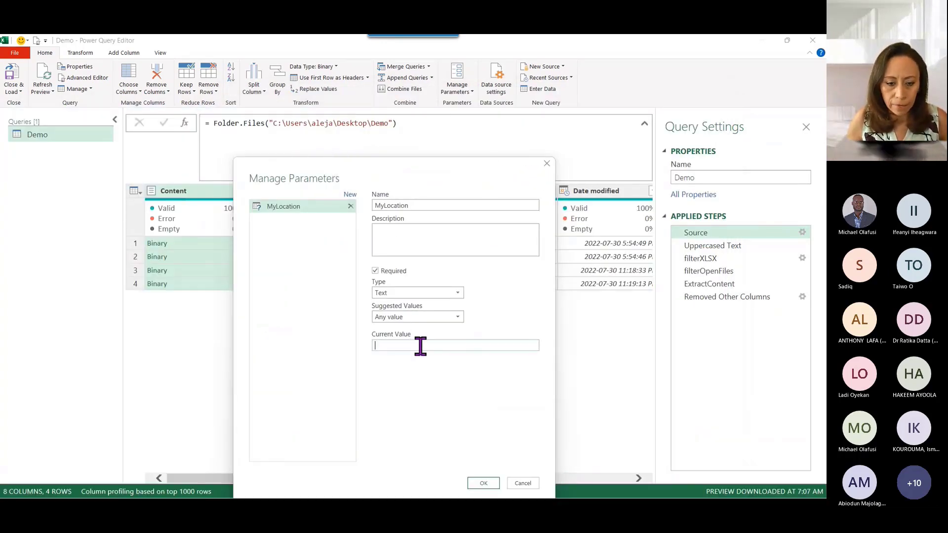
key("ctrl+v")
left_click(484, 483)
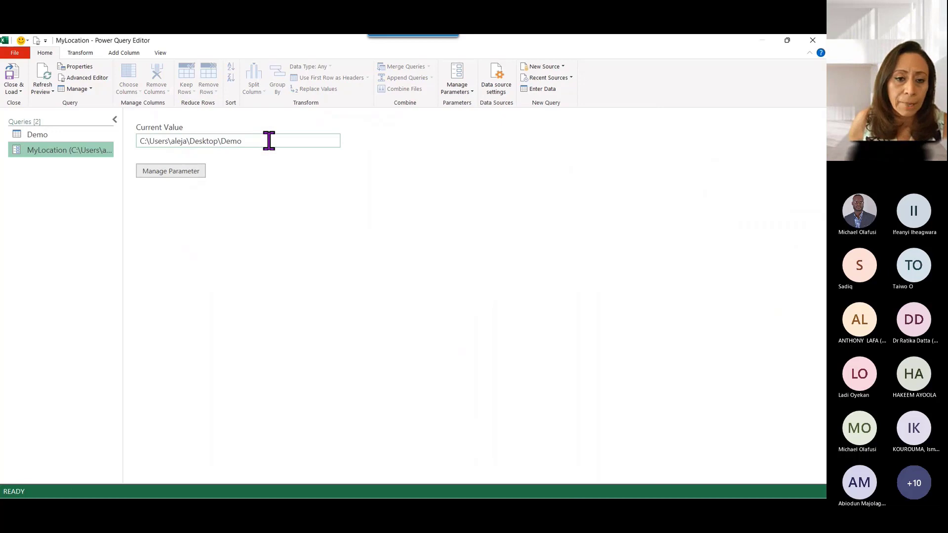
left_click_drag(269, 140, 137, 146)
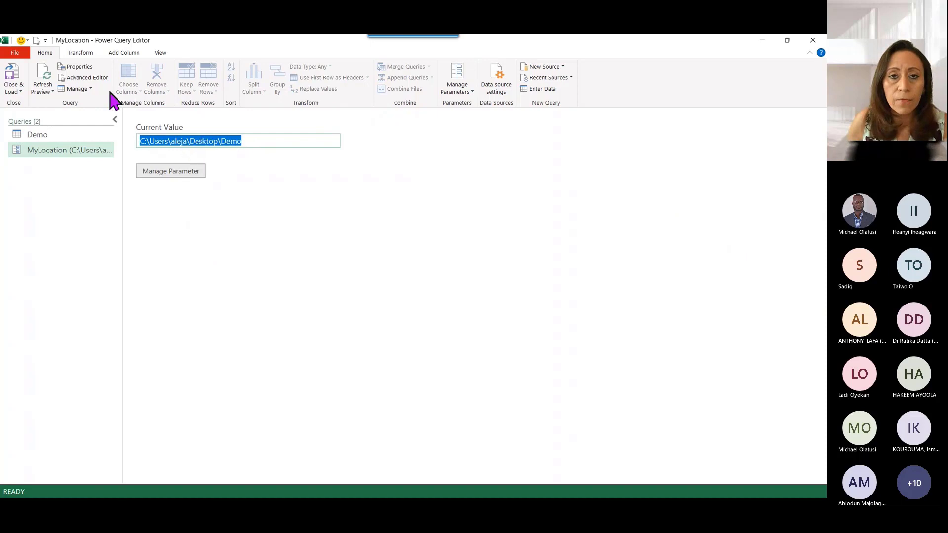
- Replace the hard-coded folder path in the Demo query's Source formula with the MyLocation parameter
left_click(64, 137)
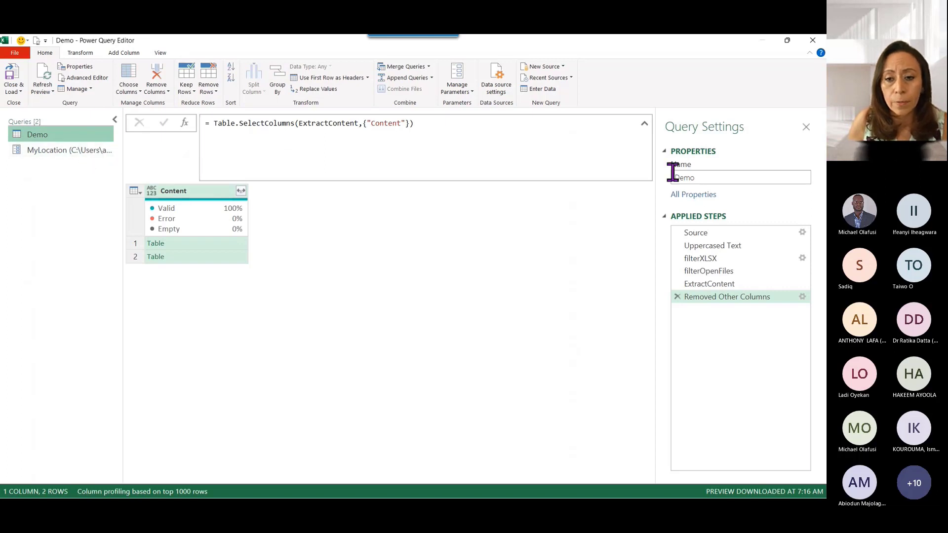
left_click(711, 241)
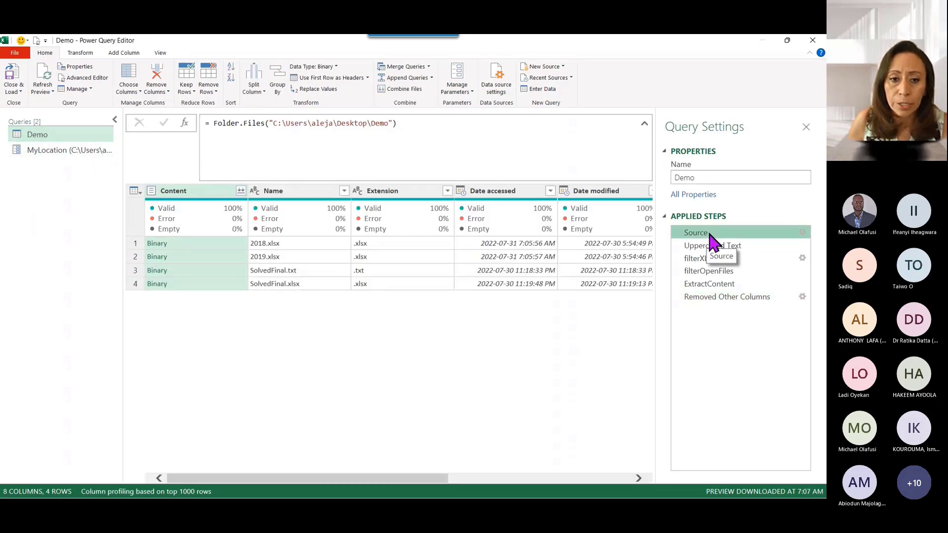
left_click(271, 125)
left_click_drag(271, 125, 391, 124)
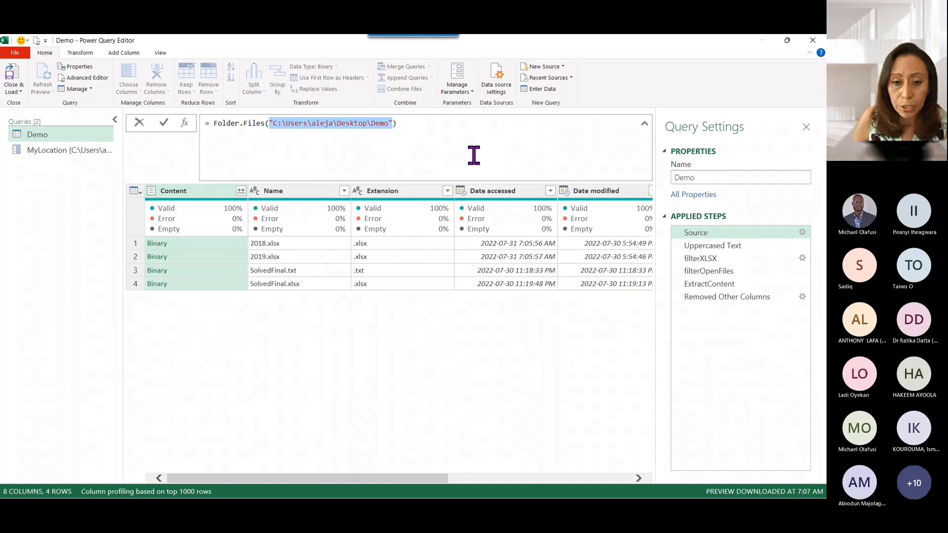
key("BackSpace")
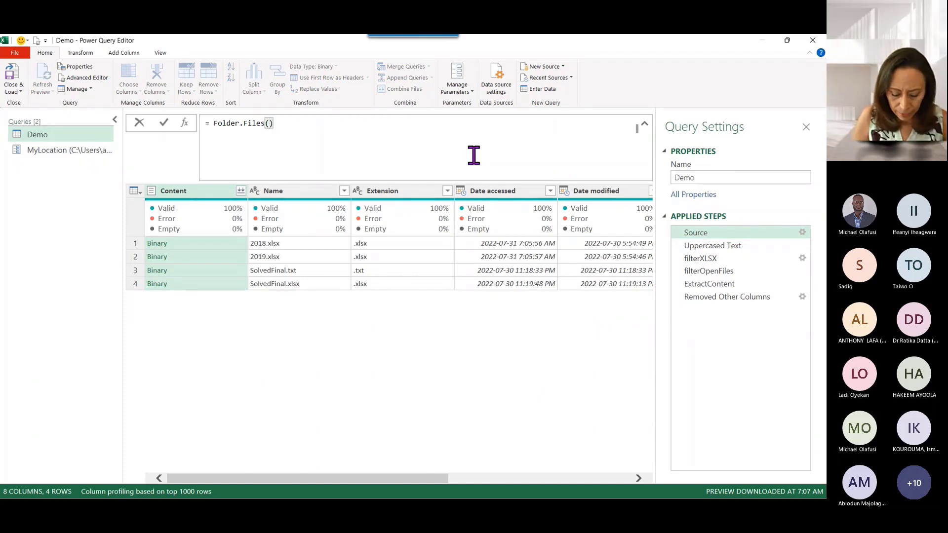
type("MyLo")
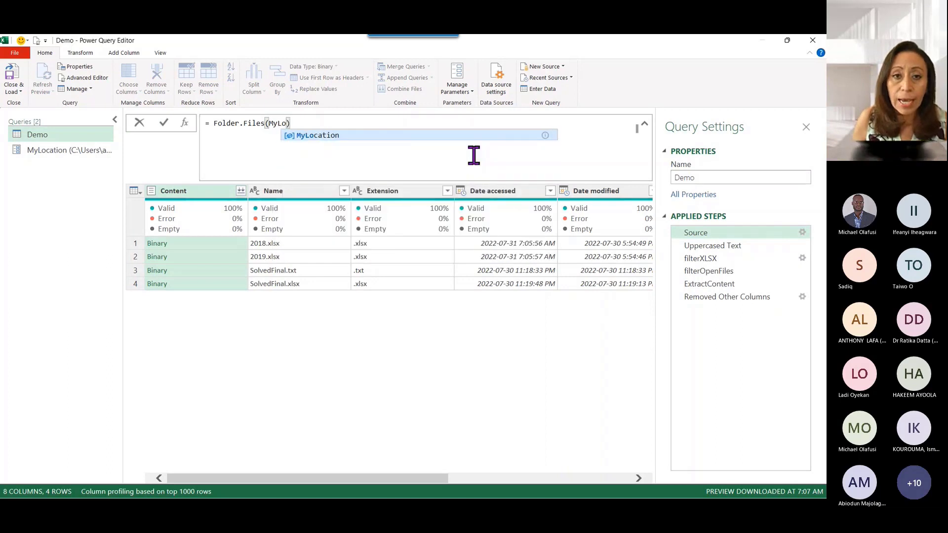
left_click(457, 135)
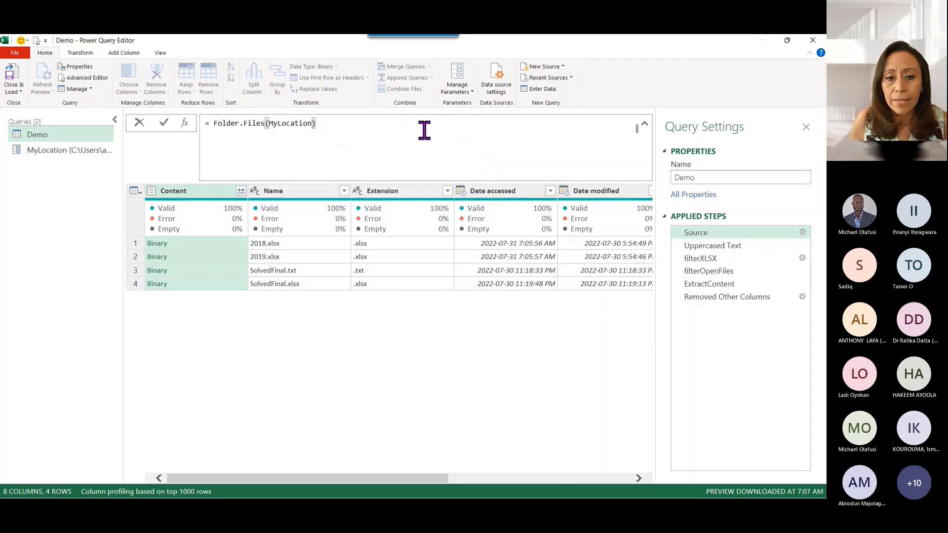
key("Return")
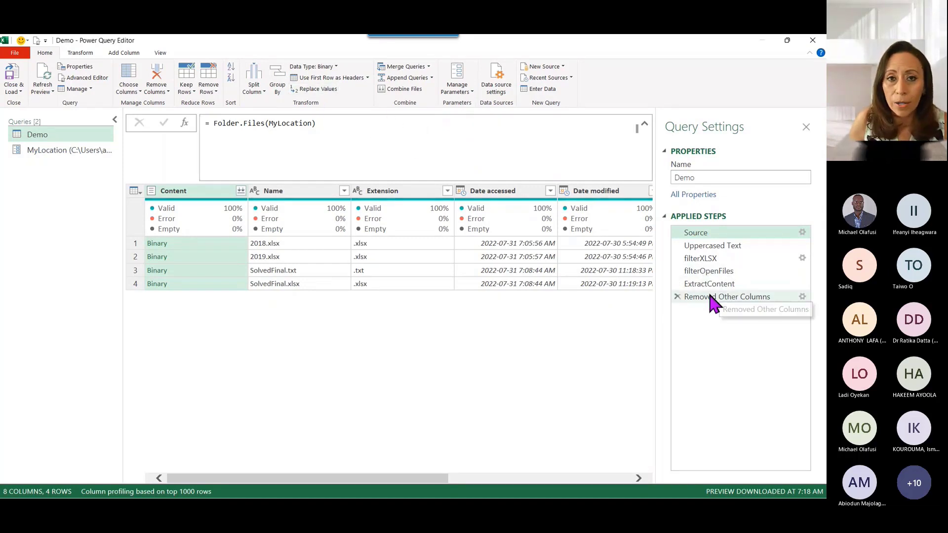
- Rename the Removed Other Columns step as KeepContentColumn
left_click(730, 300)
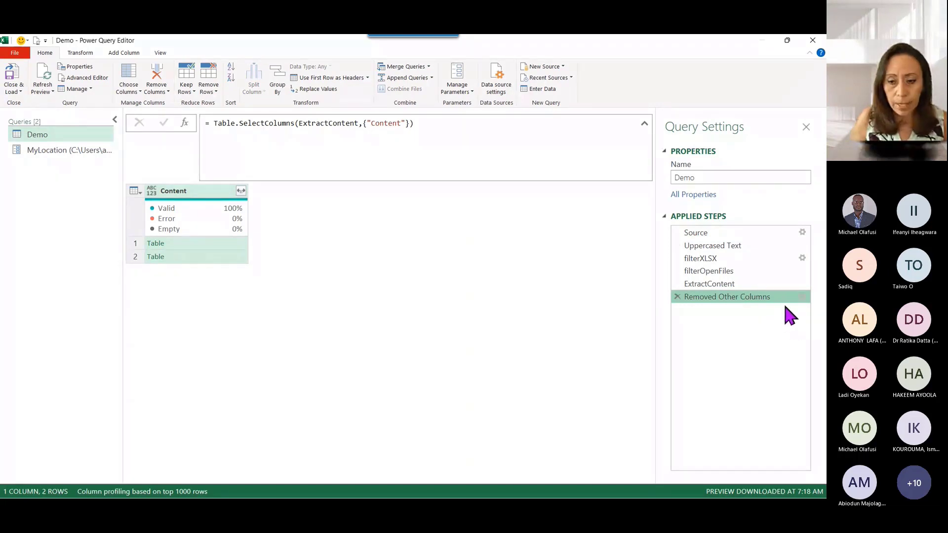
key("F2")
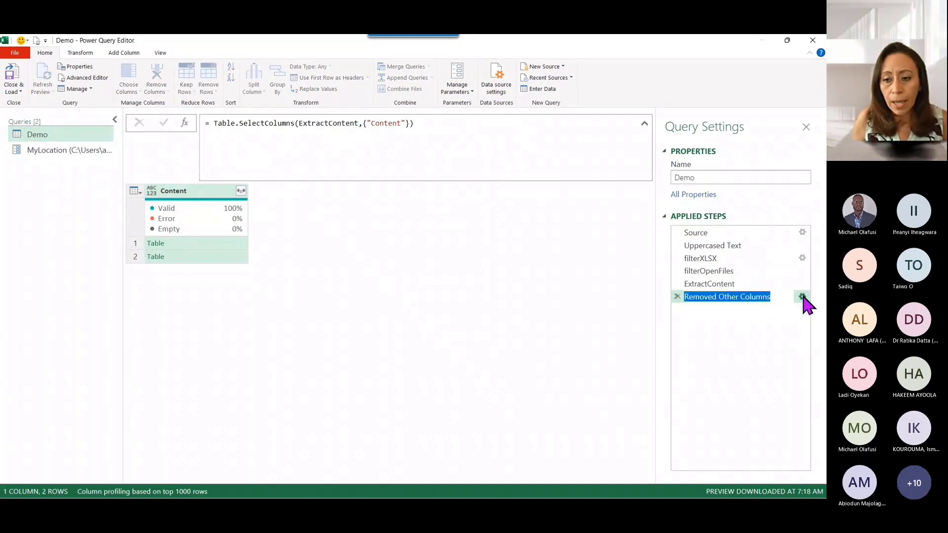
type("KeepContent")
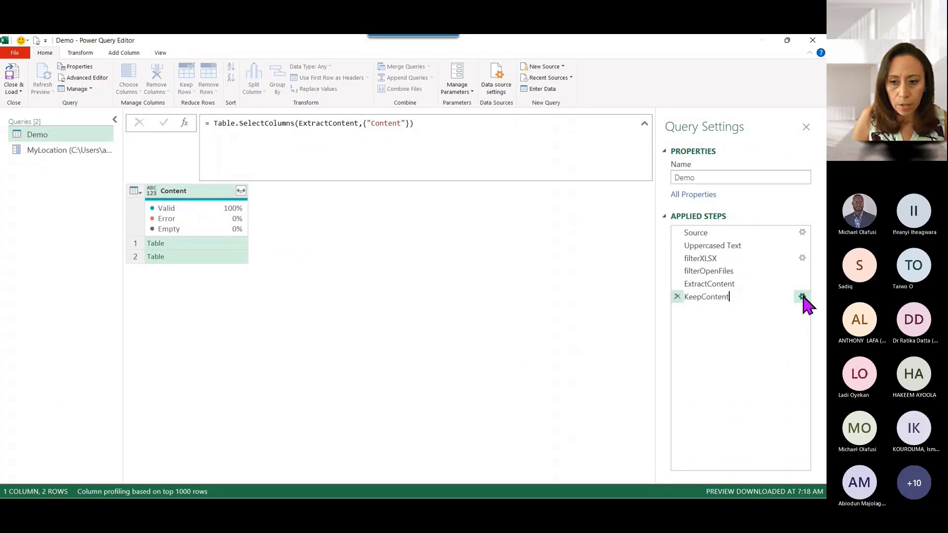
type("Column")
key("Return")
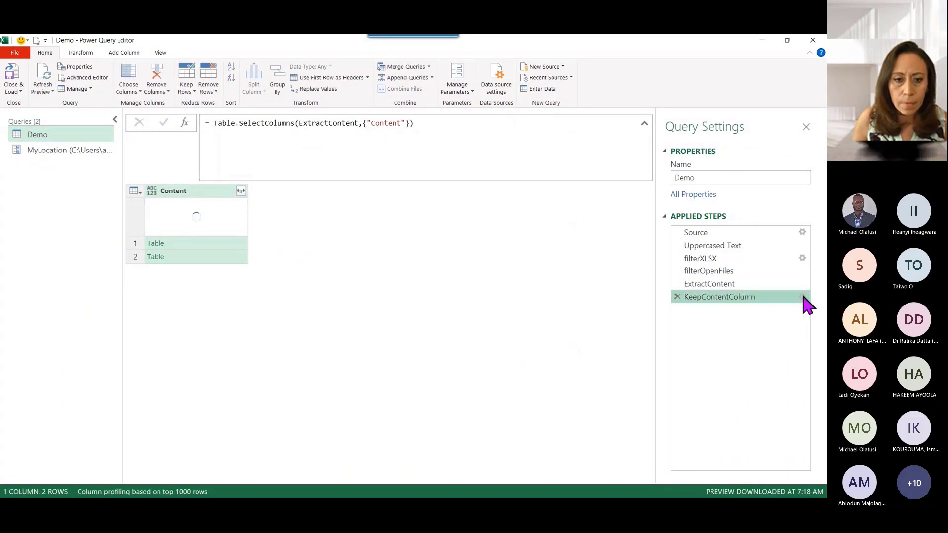
- Preview both Content tables and expand the Content column to only Data, without the original column name as prefix
left_click(234, 243)
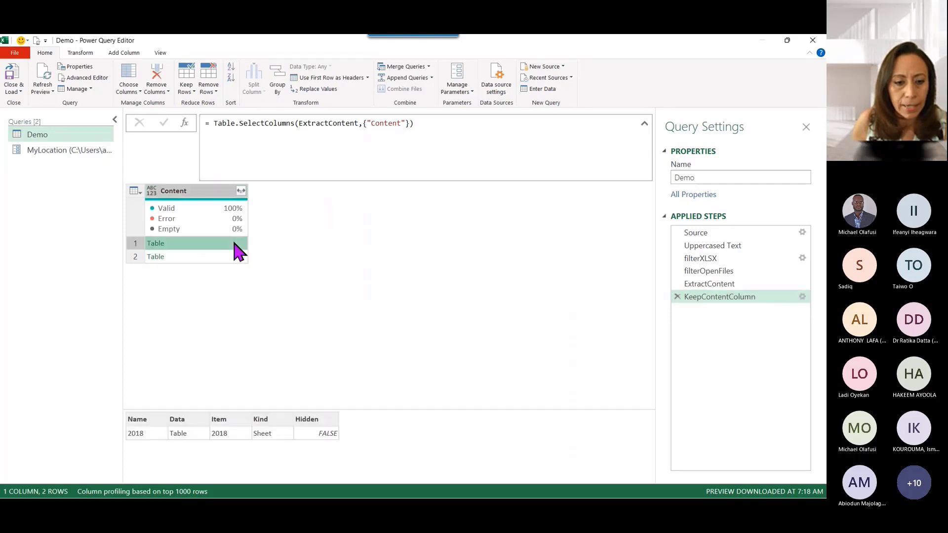
left_click(220, 256)
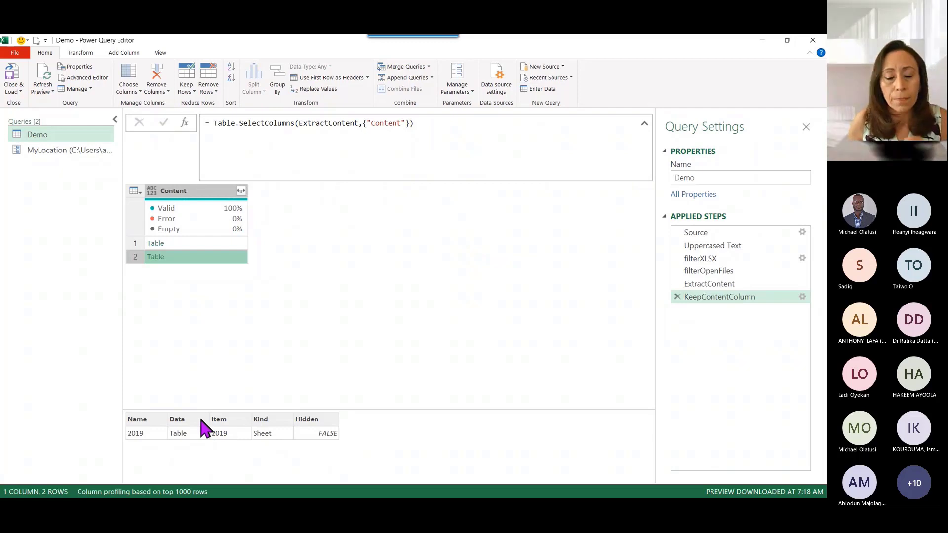
left_click(240, 191)
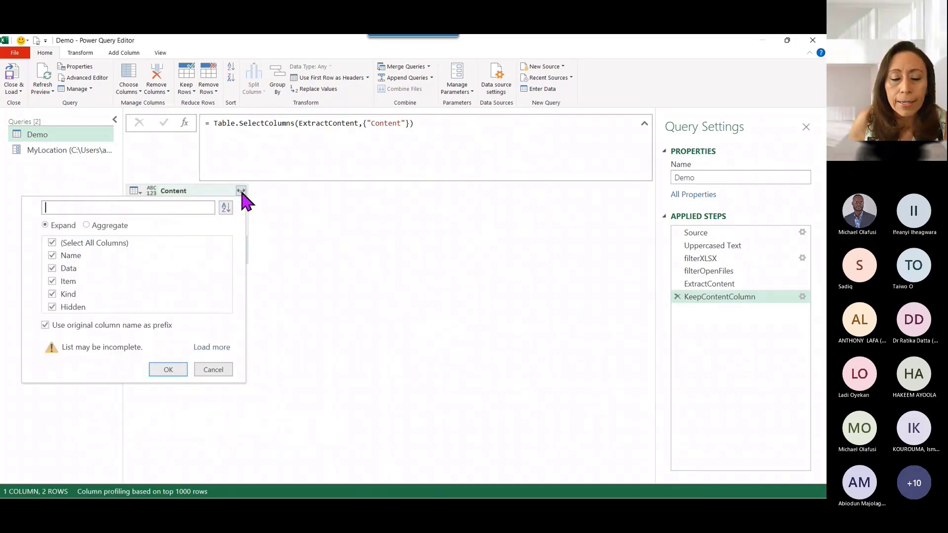
left_click(52, 244)
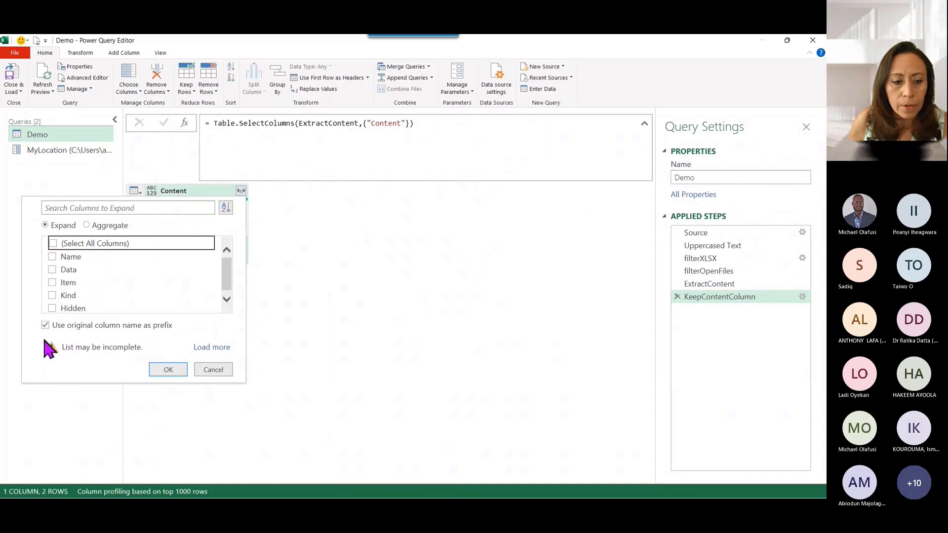
left_click(52, 268)
left_click(46, 324)
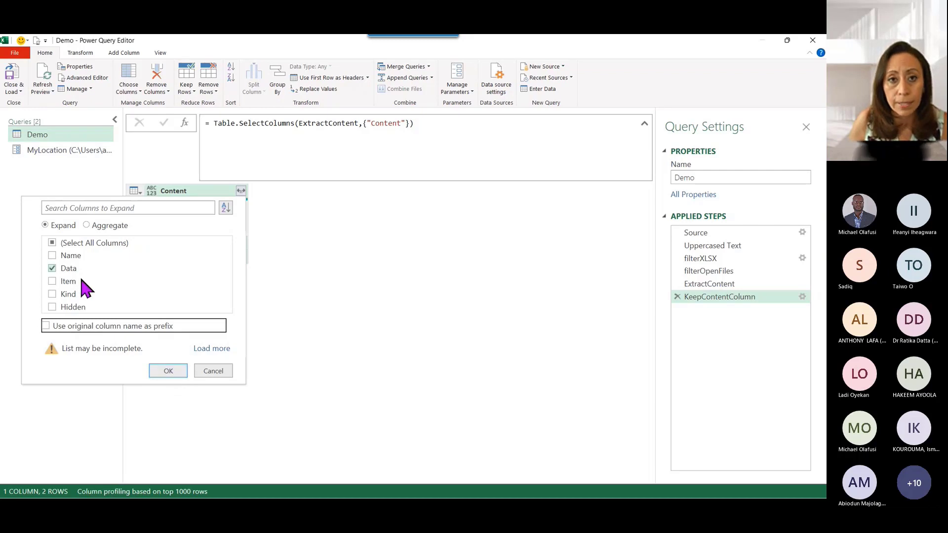
left_click(162, 371)
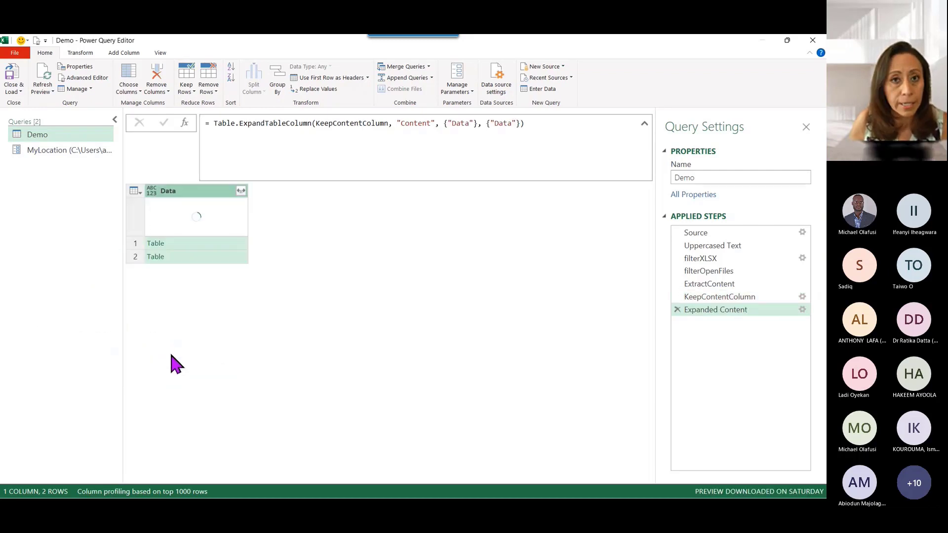
- Examine the records inside both nested Data tables in an enlarged preview
left_click(242, 244)
left_click_drag(272, 407, 270, 353)
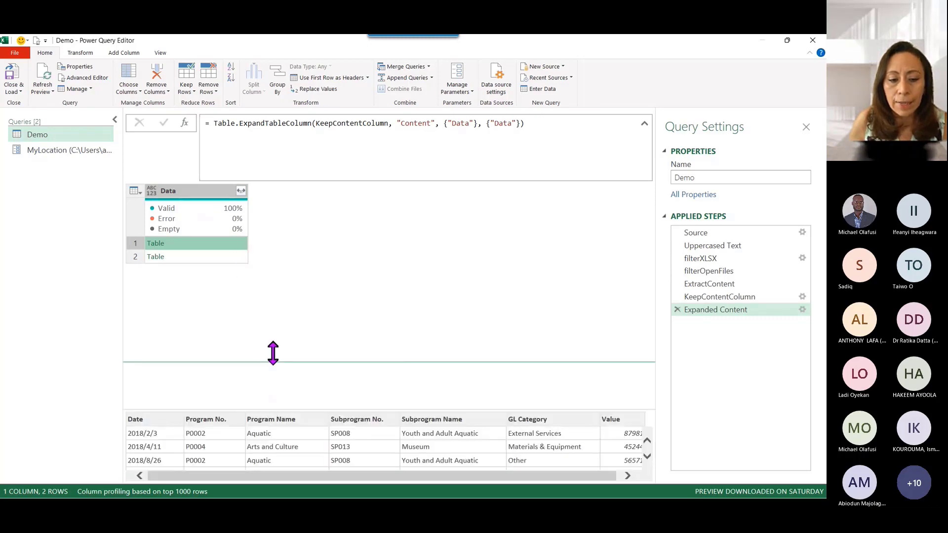
left_click(245, 261)
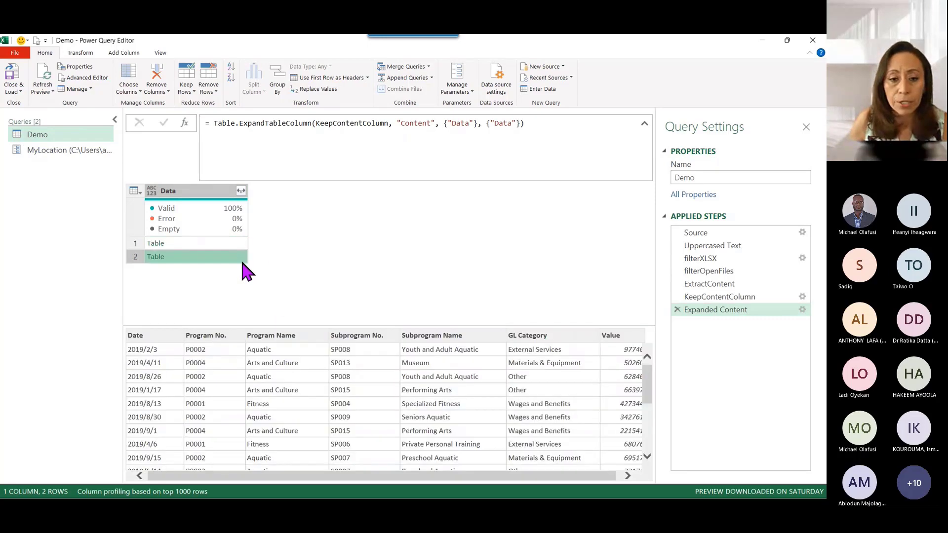
- Remove the true argument from Excel.Workbook in the ExtractContent step and preview the first nested Data table at the Expanded Content step
left_click(225, 243)
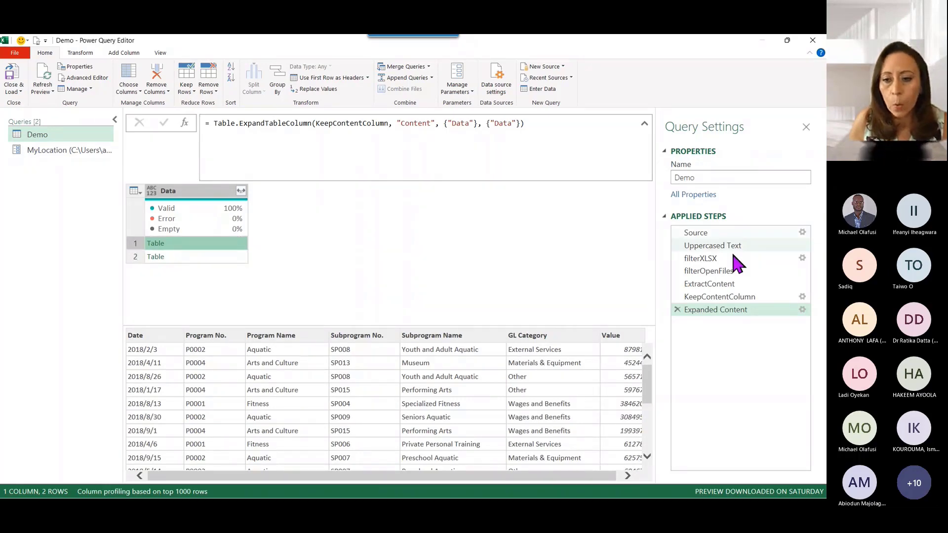
left_click(736, 287)
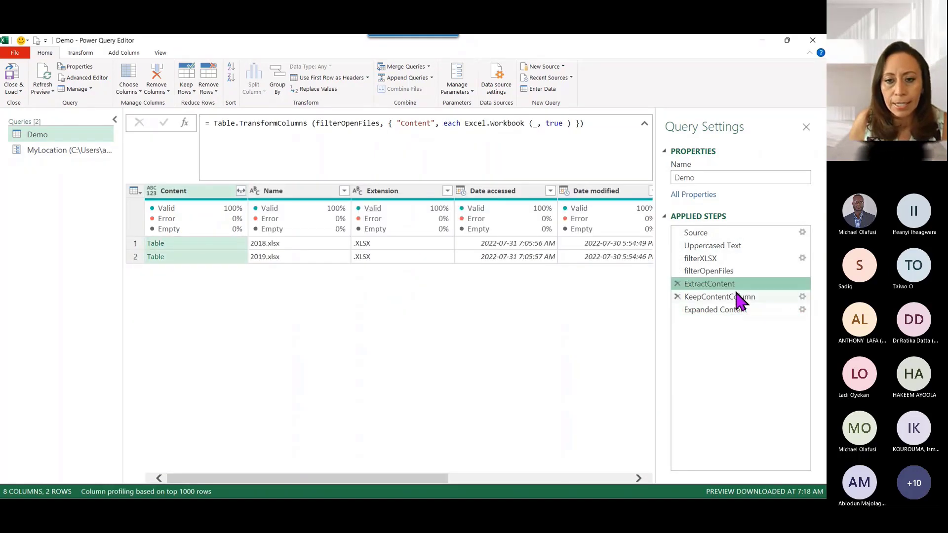
left_click(537, 130)
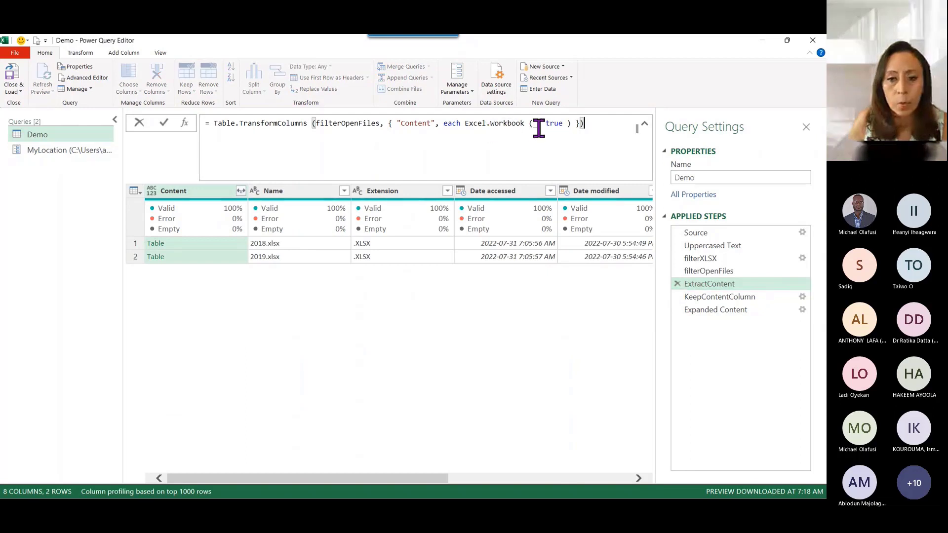
left_click_drag(538, 125, 563, 127)
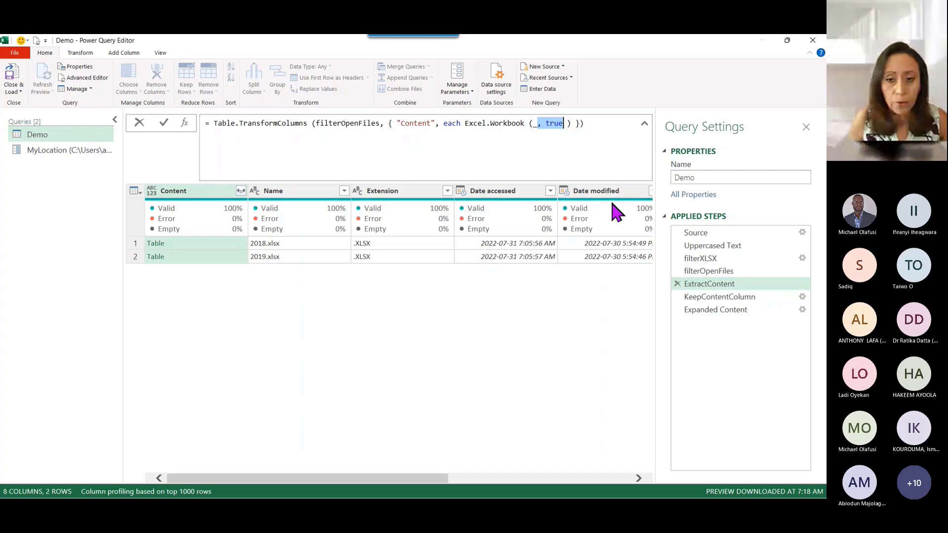
left_click(723, 310)
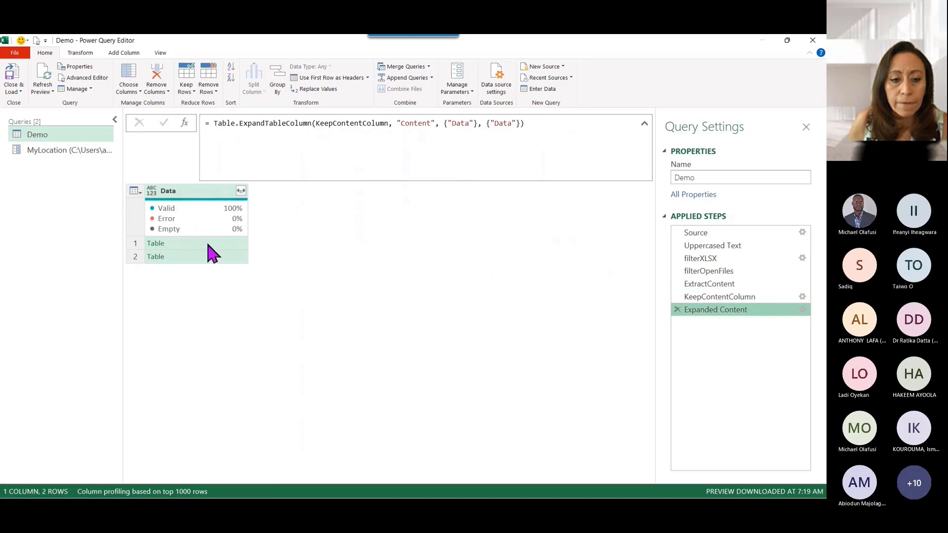
left_click(210, 244)
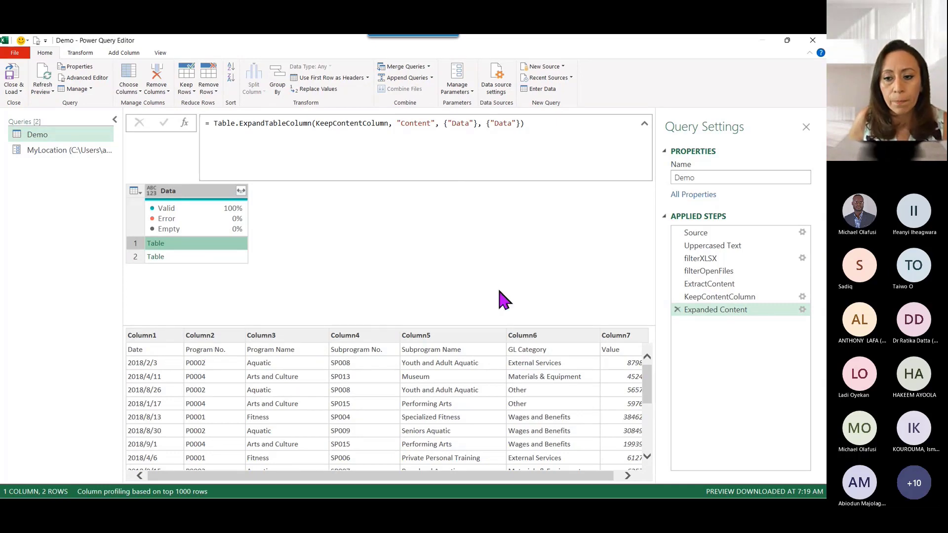
- Restore true as the second Excel.Workbook argument in the ExtractContent step and preview the first nested Data table at the Expanded Content step
left_click(735, 286)
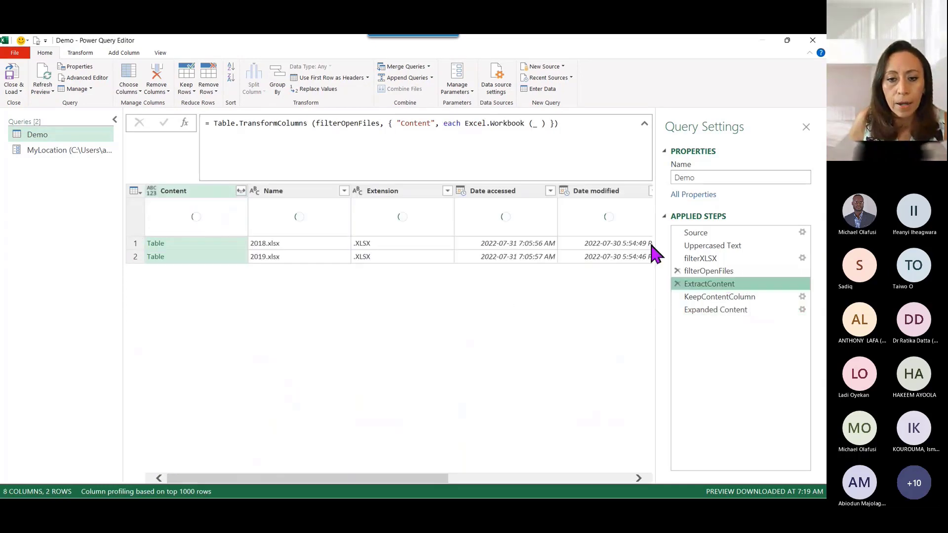
left_click(536, 123)
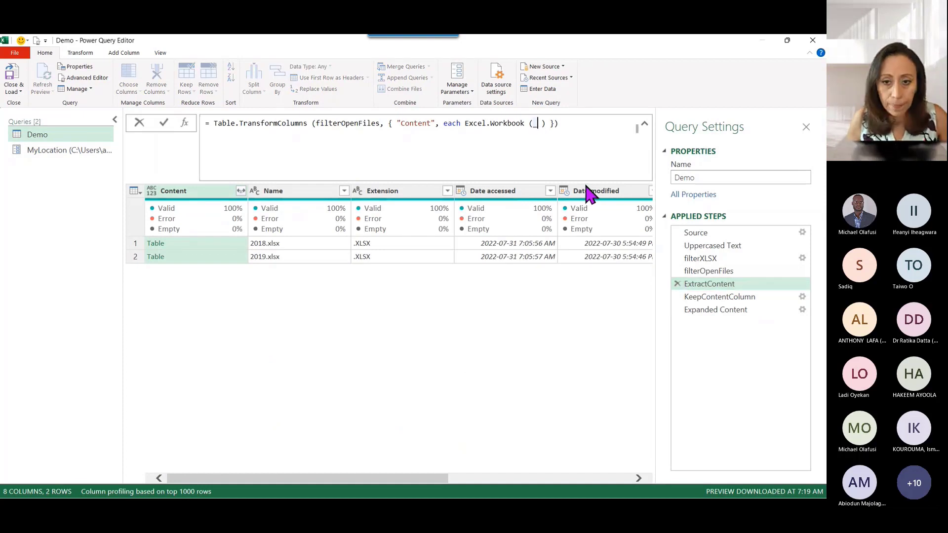
type(", true")
left_click(595, 123)
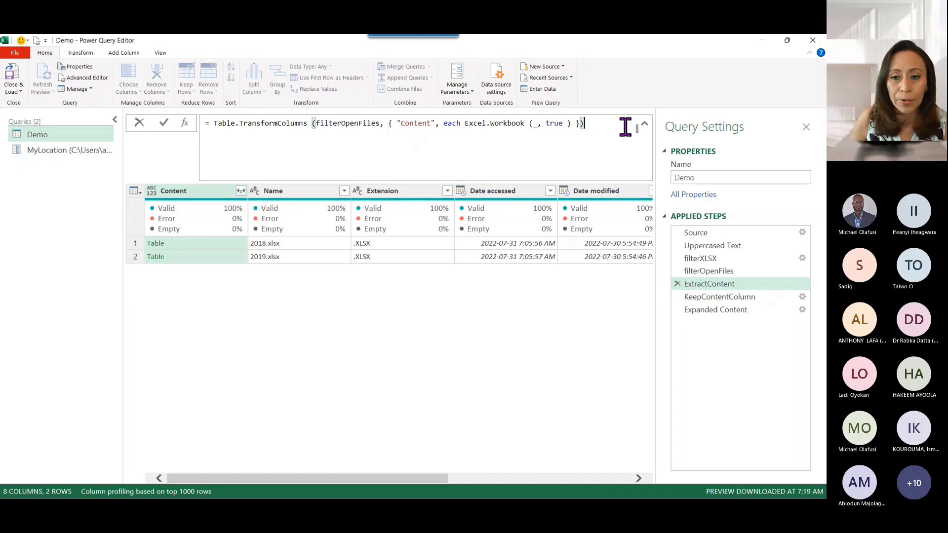
key("Return")
left_click(746, 303)
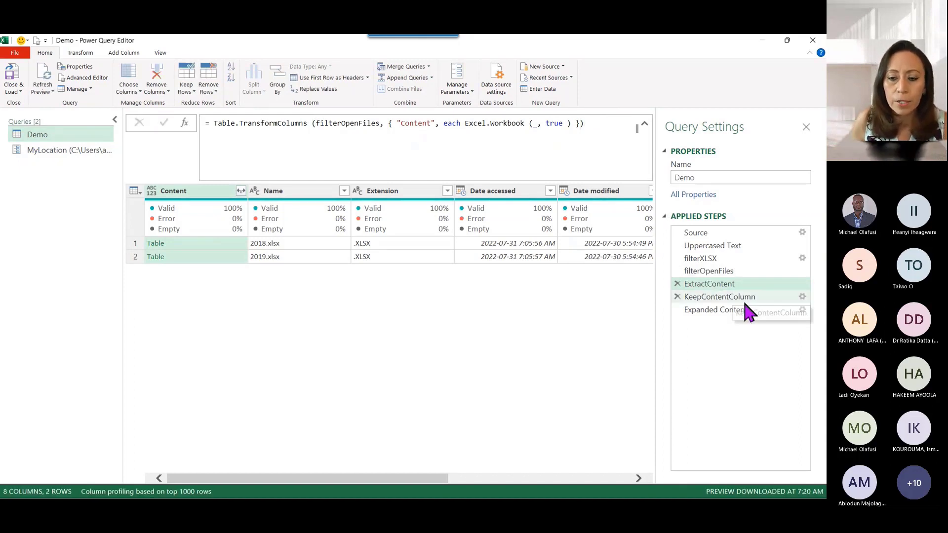
left_click(741, 311)
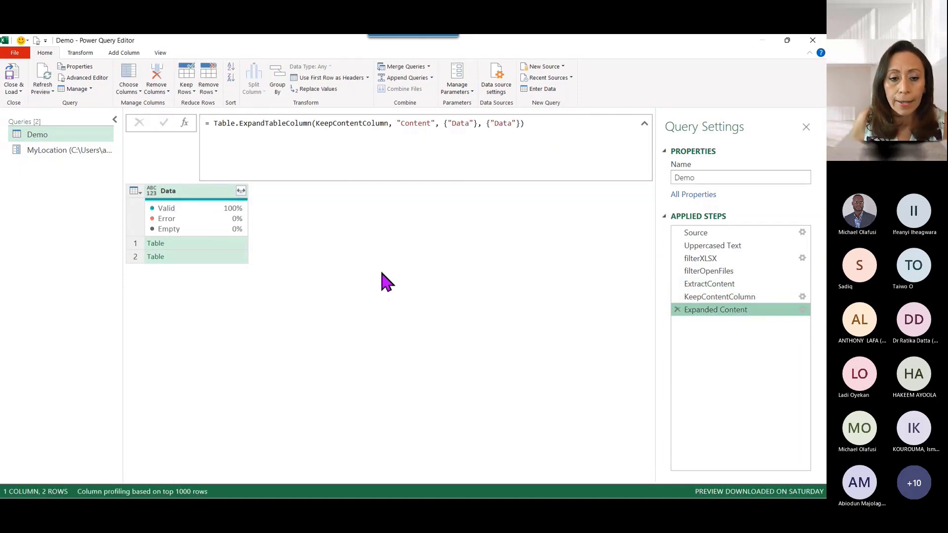
left_click(245, 242)
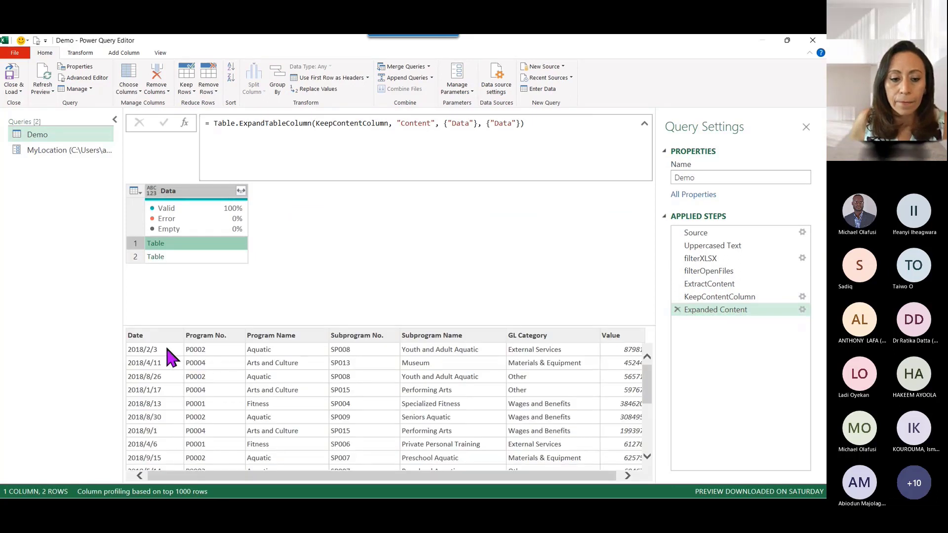
- Rename the Expanded Content step as ExpandedData
left_click(717, 313)
key("F2")
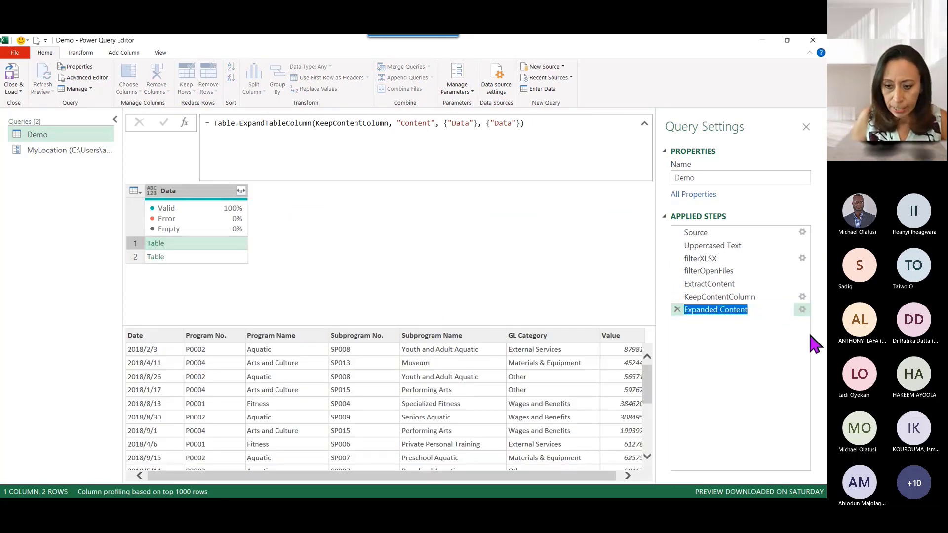
key("End")
key("BackSpace")
key("BackSpace")
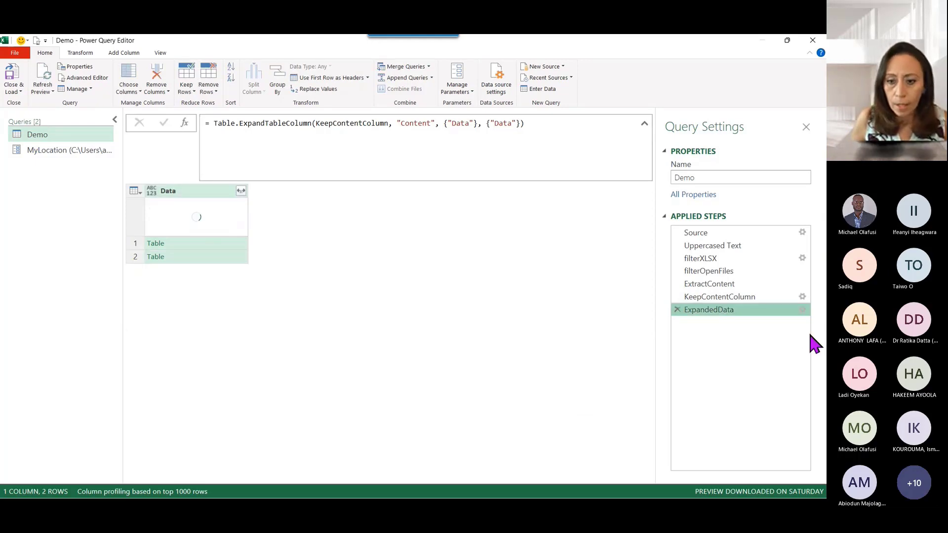
- Preview the first nested table and expand the Data column to all its columns, without the original column name as prefix
left_click(219, 253)
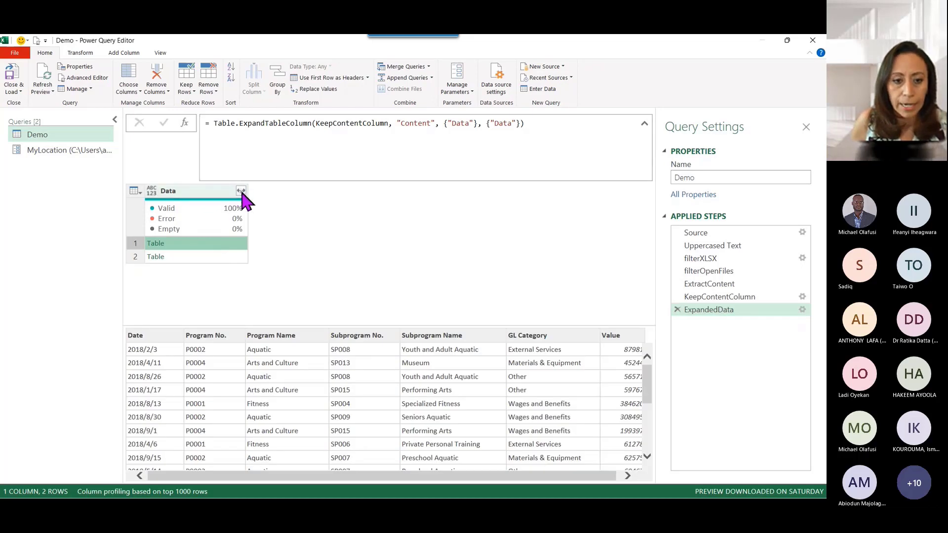
left_click(241, 191)
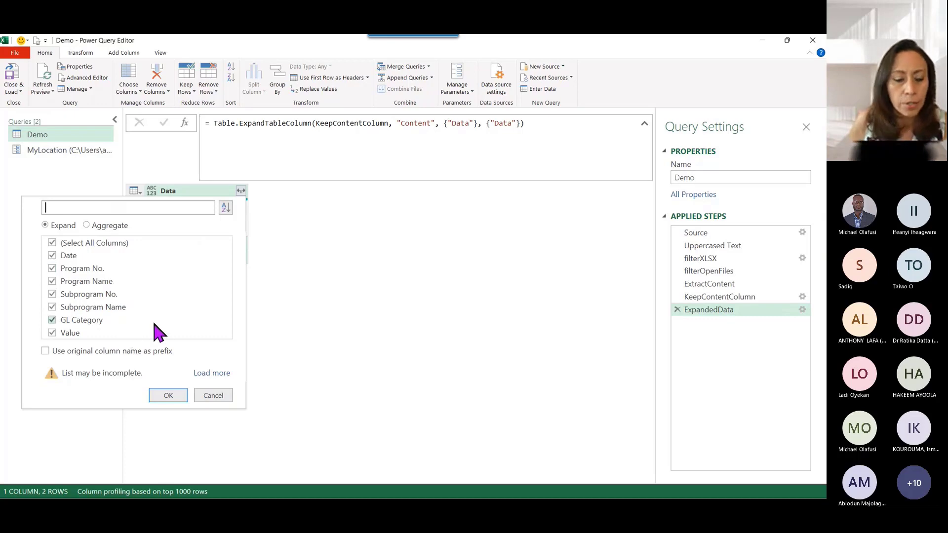
left_click(177, 395)
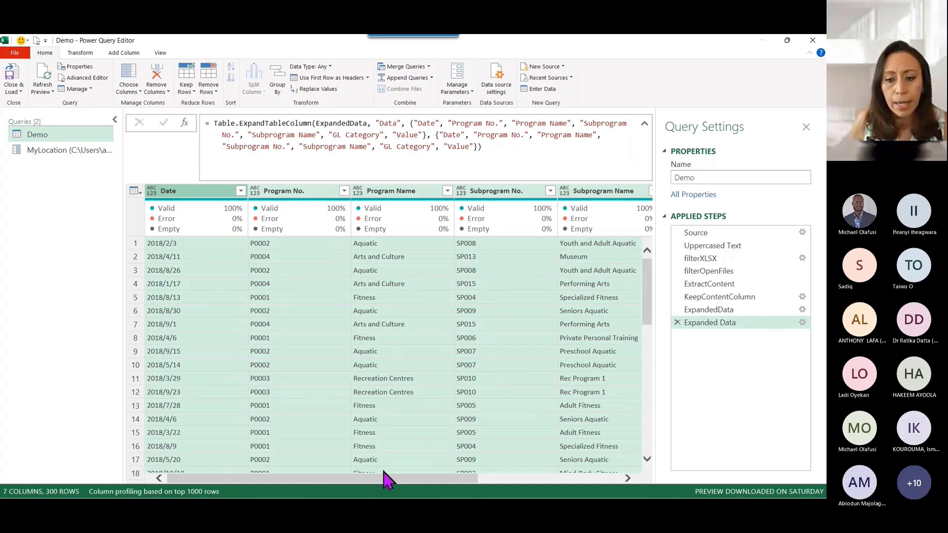
mouse_move(383, 478)
left_mouse_down()
mouse_move(532, 480)
mouse_move(378, 478)
left_mouse_up()
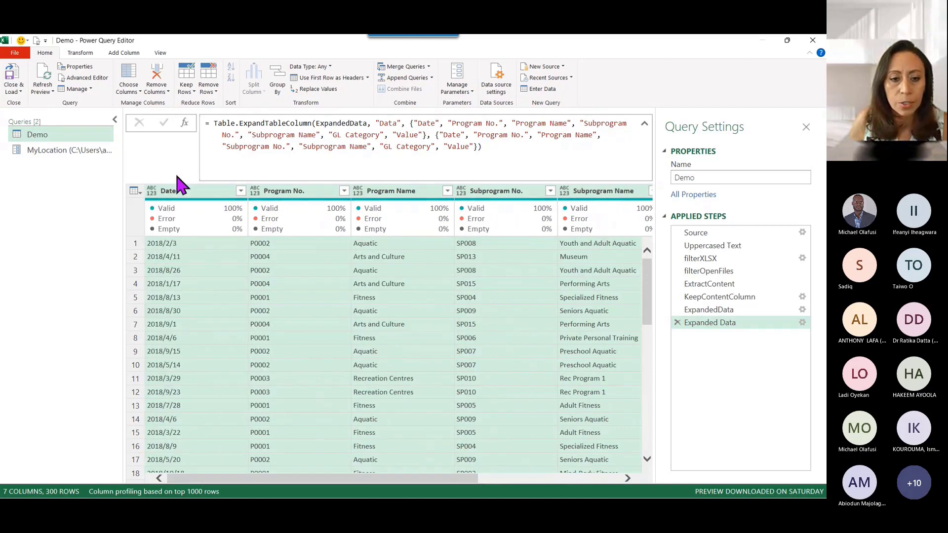
- Examine the Date column's filter values for the years covered, individual date cells and the remaining columns of the combined table
left_click(240, 191)
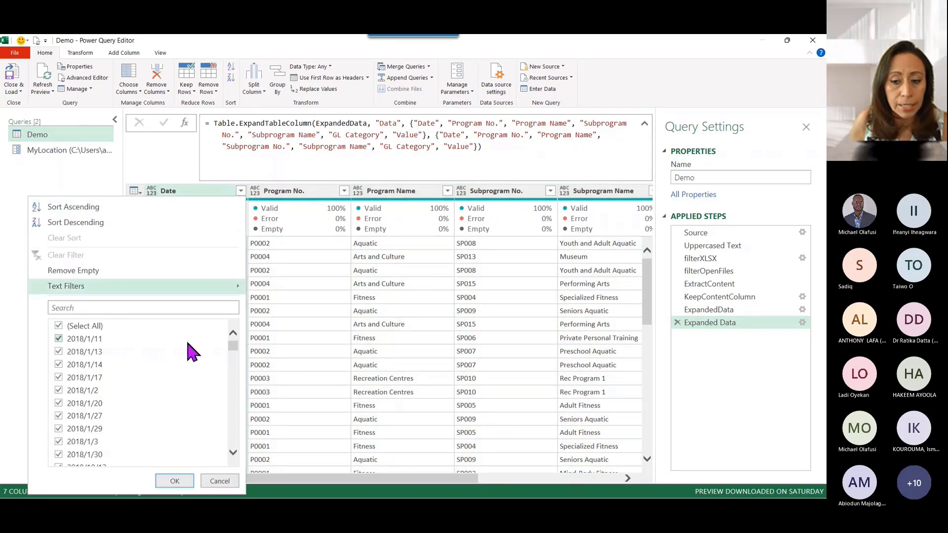
scroll(97, 356, "down", 12)
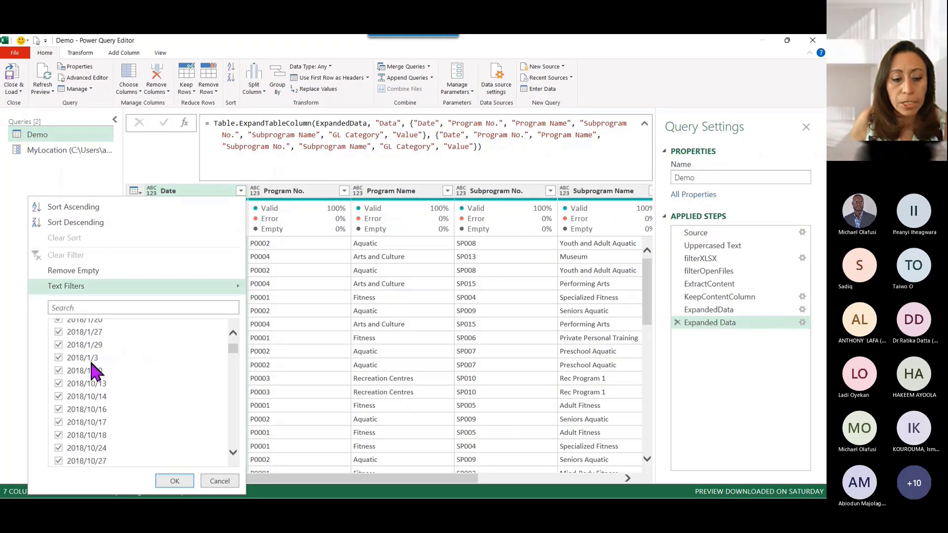
scroll(127, 397, "down", 10)
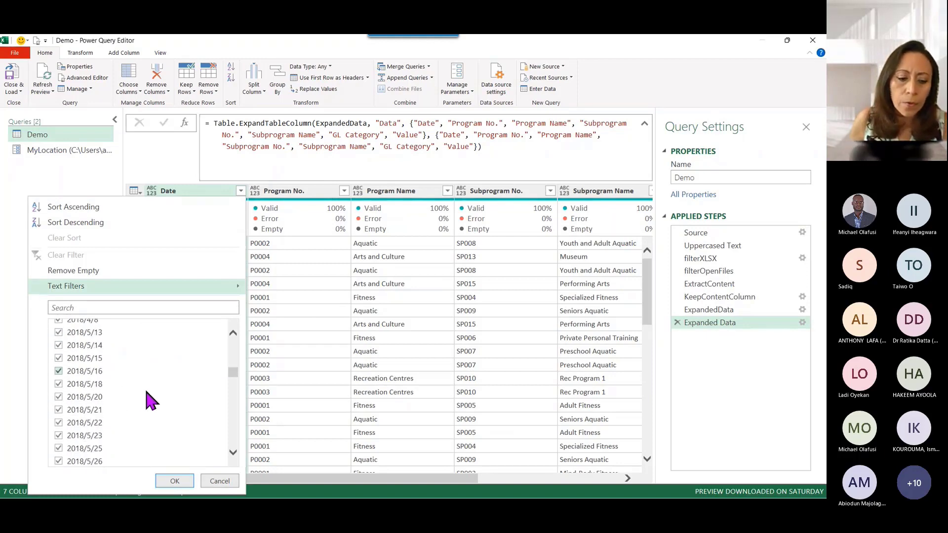
scroll(159, 401, "down", 10)
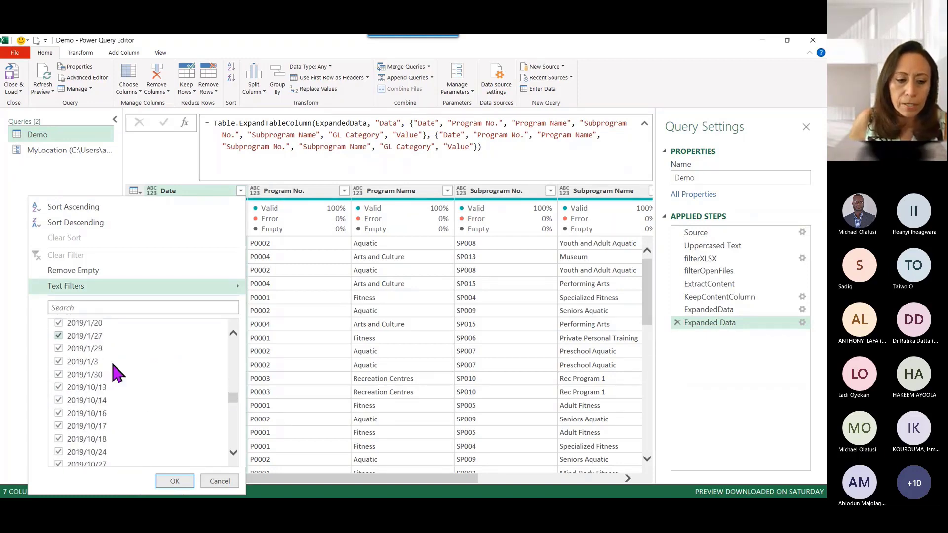
left_click(218, 482)
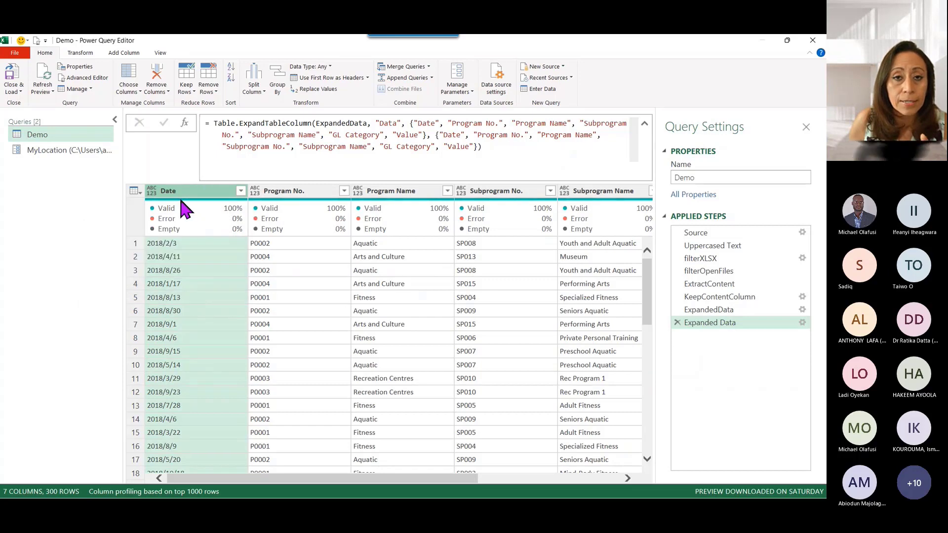
left_click(192, 247)
left_click(199, 270)
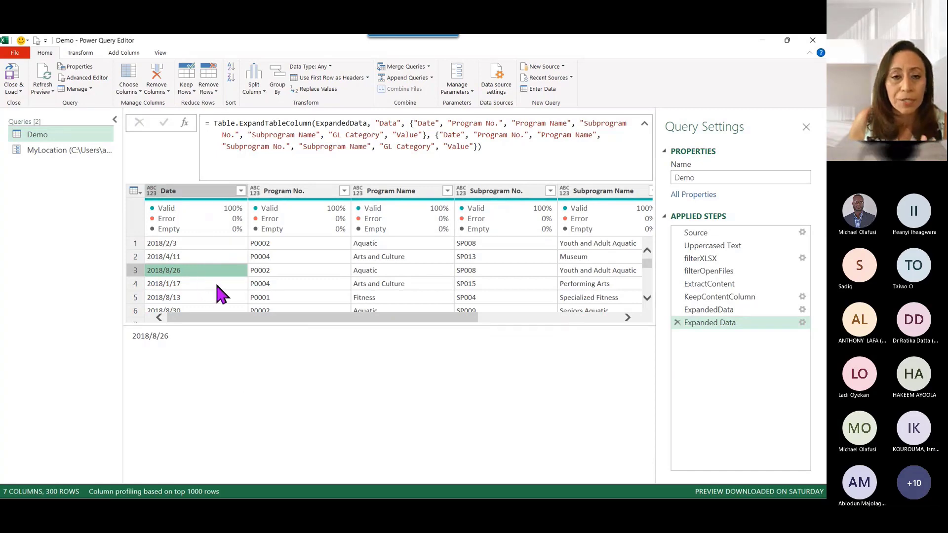
left_click(217, 193)
mouse_move(225, 214)
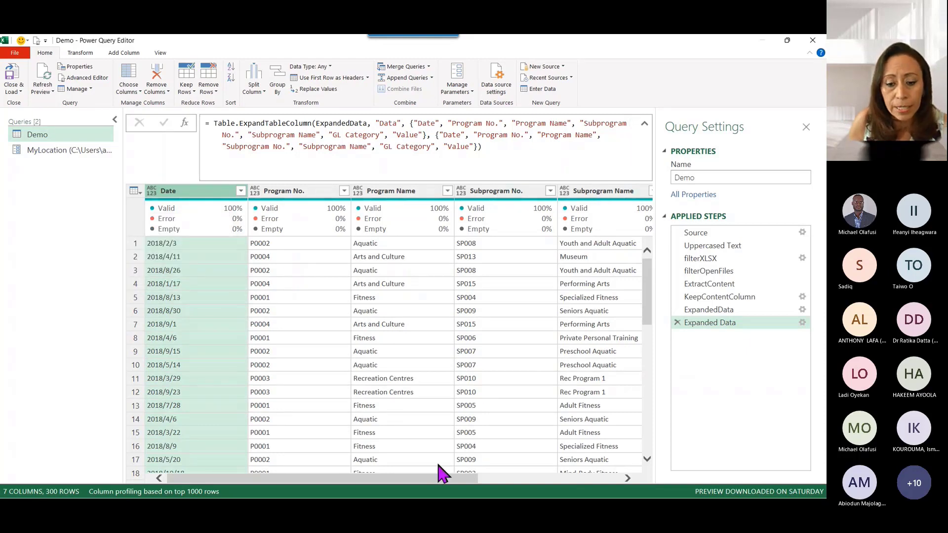
left_click_drag(442, 480, 598, 207)
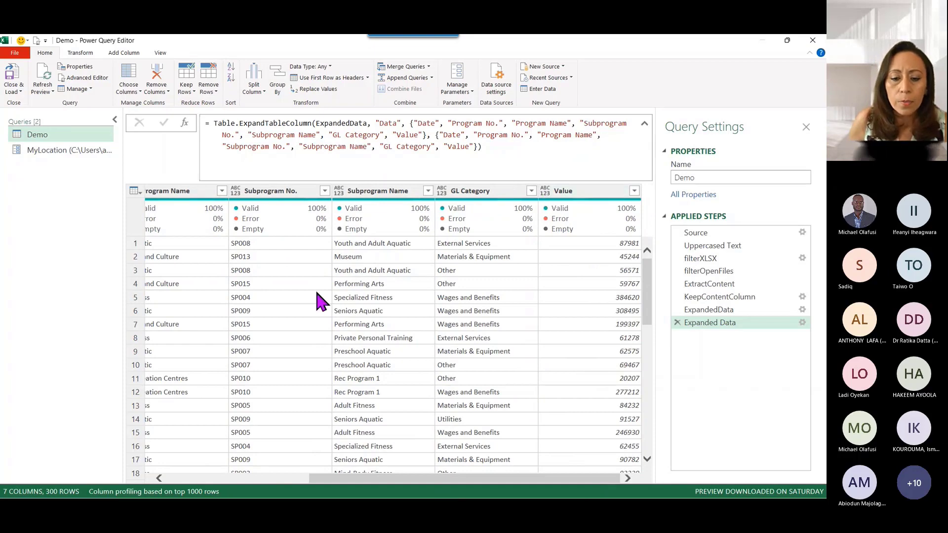
left_click_drag(426, 478, 269, 487)
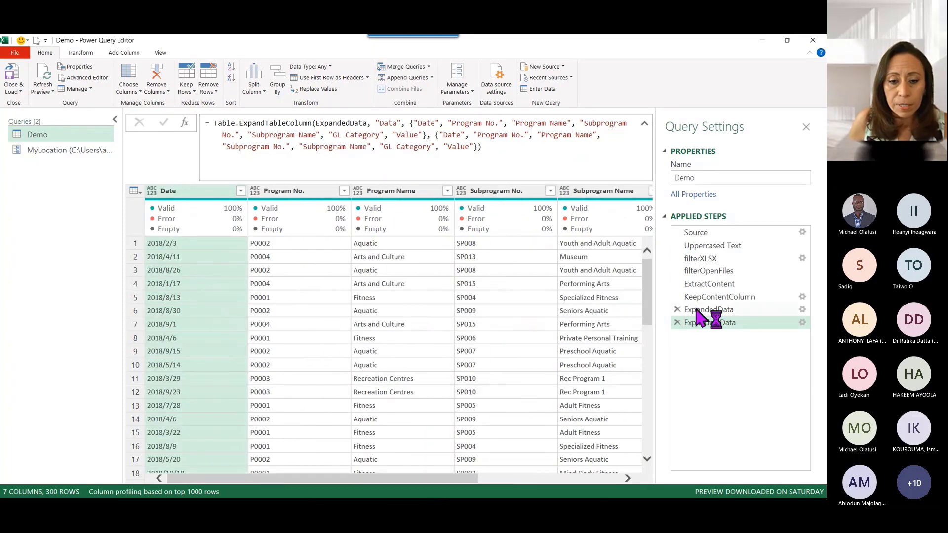
- Rename the last applied step, Expanded Data, as ExpandedColumns
left_click(730, 327)
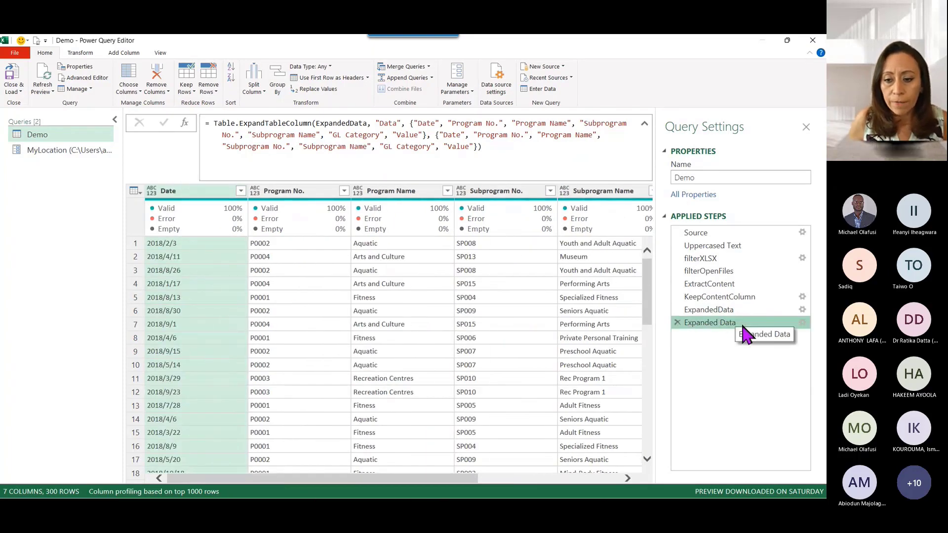
key("End")
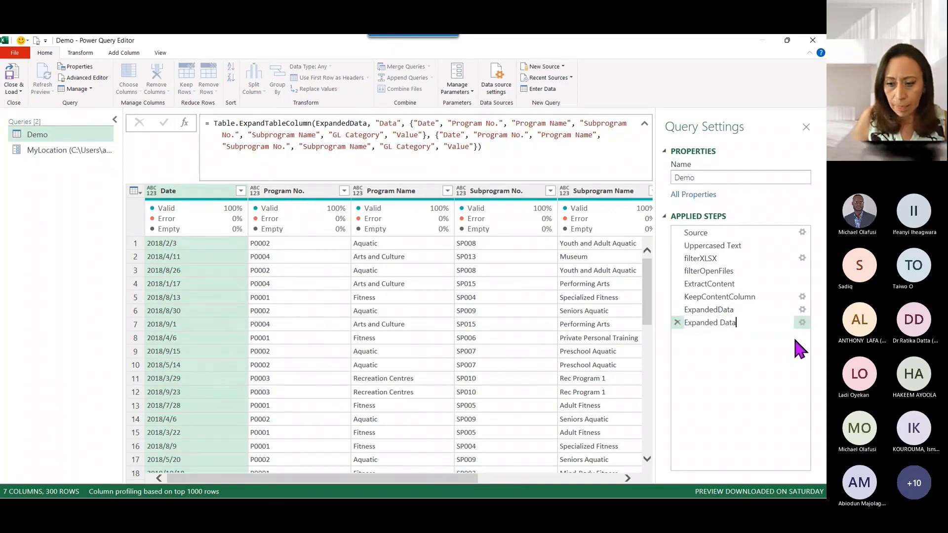
key("BackSpace")
key("BackSpace")
key("BackSpace")
key("BackSpace")
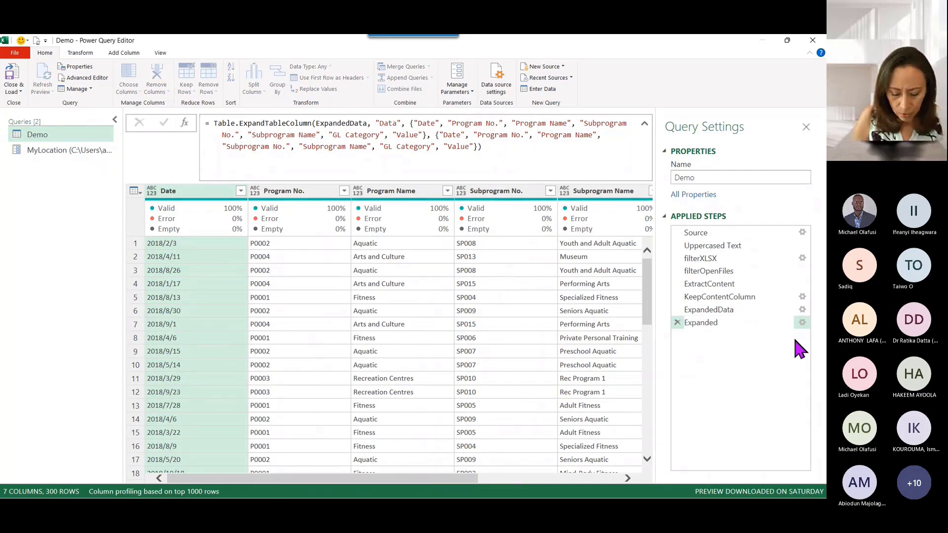
type("Columns")
key("Return")
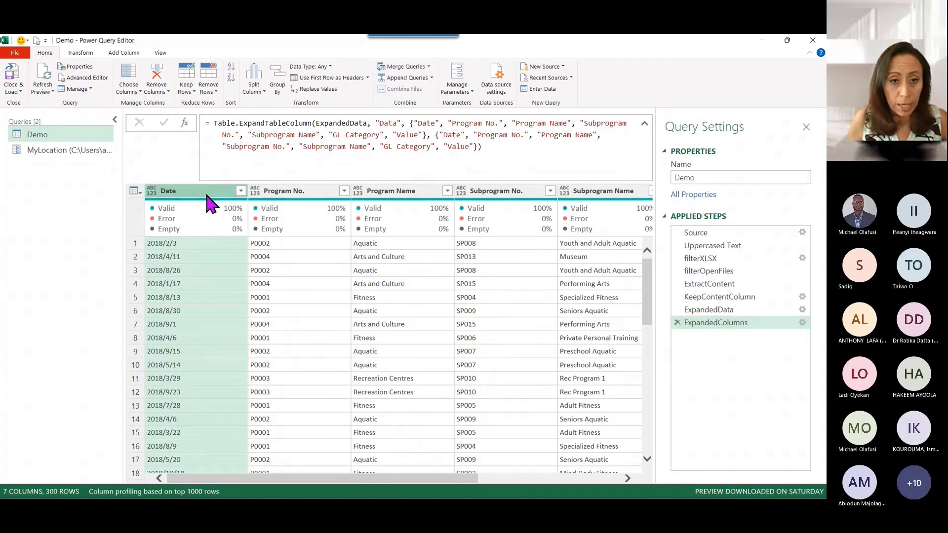
- Detect the data types of all columns in the combined table automatically
key("ctrl+a")
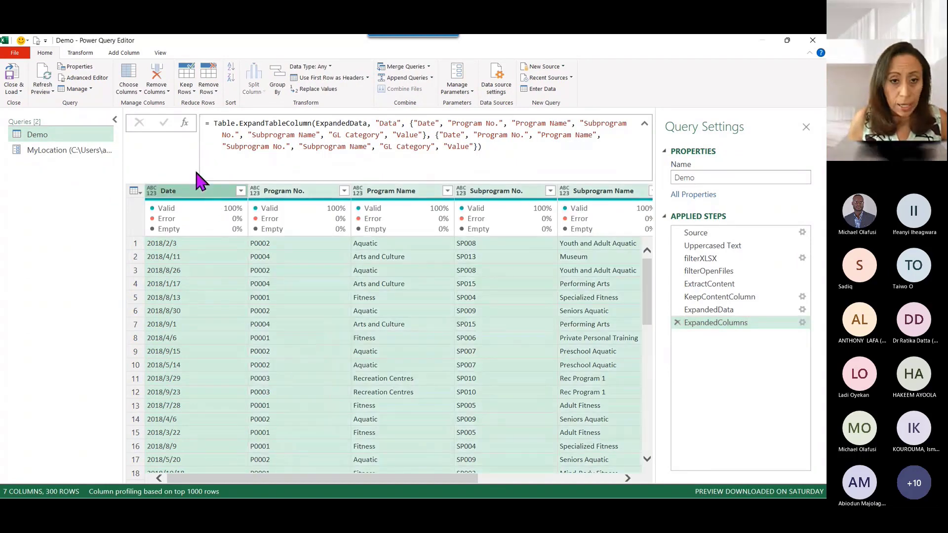
left_click(79, 53)
left_click(141, 78)
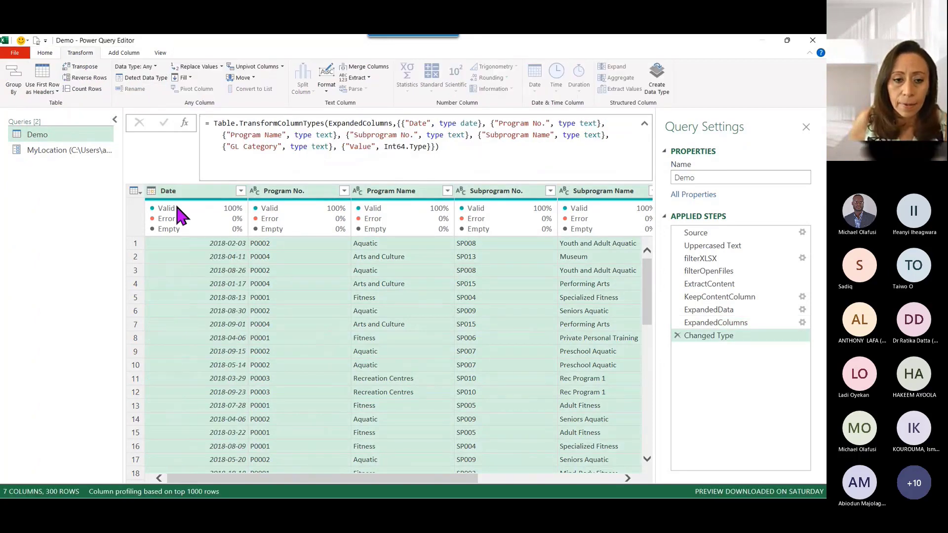
- Examine the detected data types of the Date, text and Value columns, checking the type options for Date and collapsing the formula bar
mouse_move(184, 212)
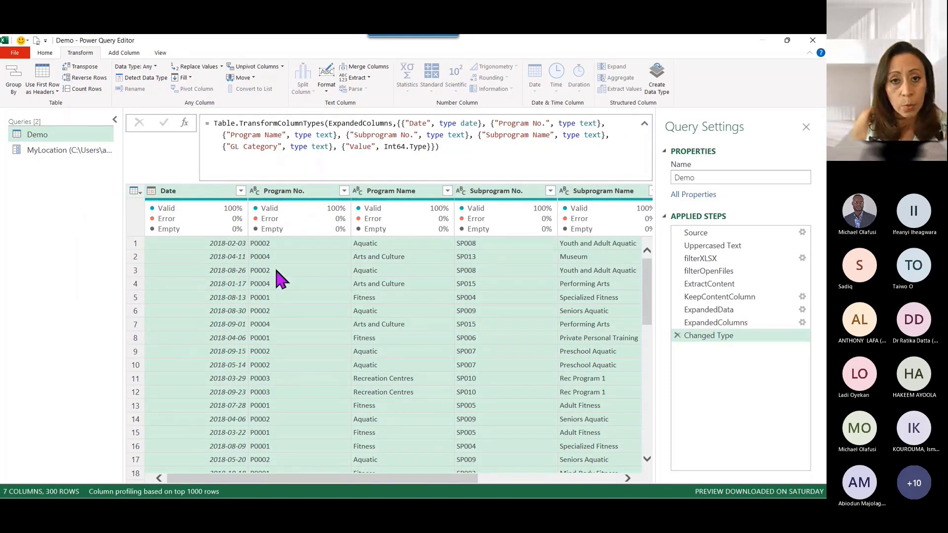
left_click(151, 191)
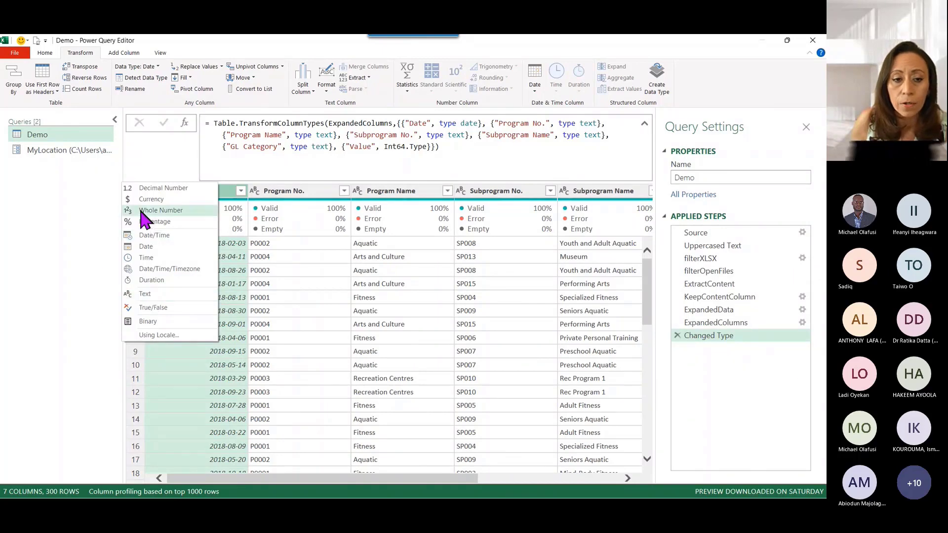
left_click(167, 162)
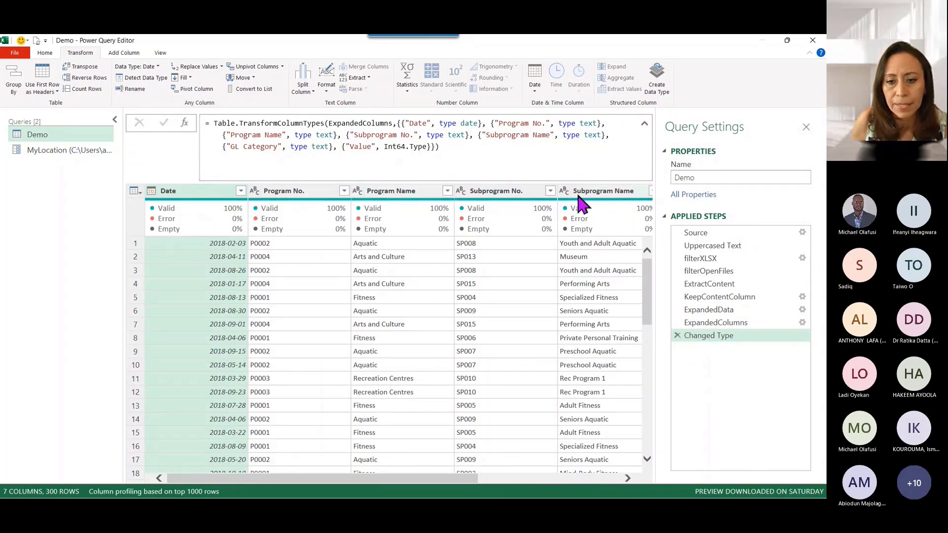
left_click(522, 478)
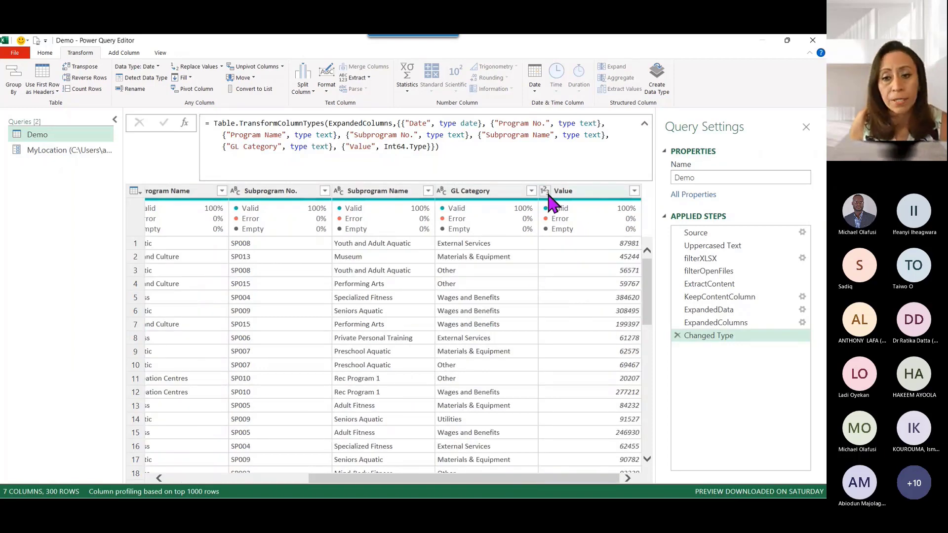
left_click(644, 123)
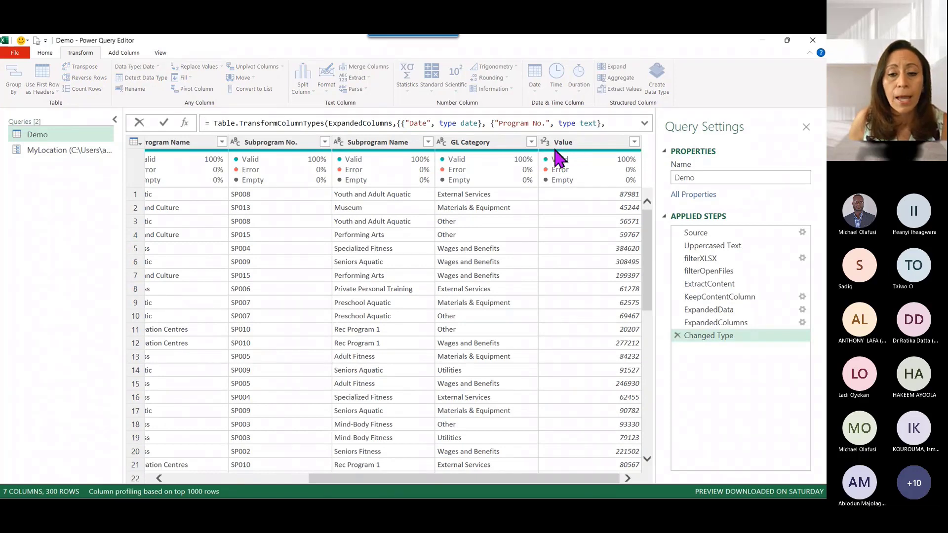
left_click(64, 262)
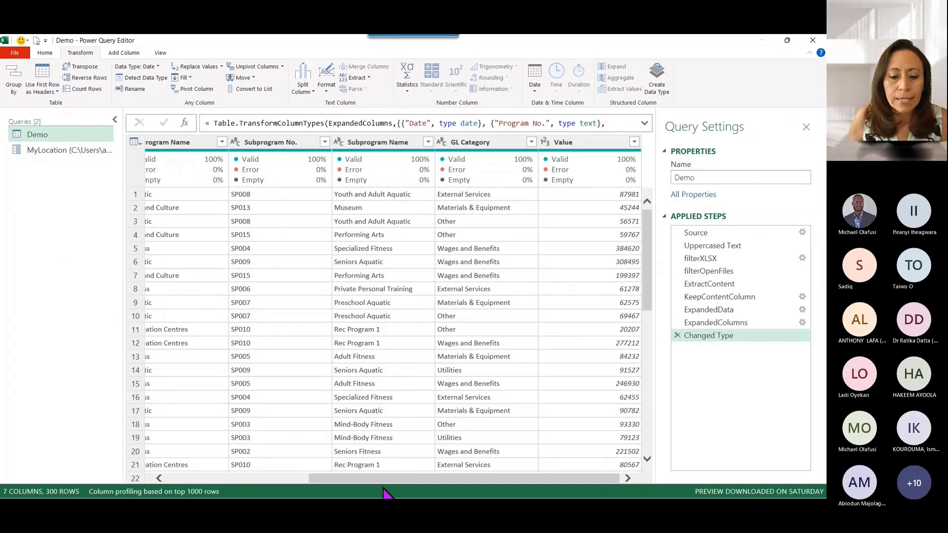
left_click_drag(383, 478, 230, 491)
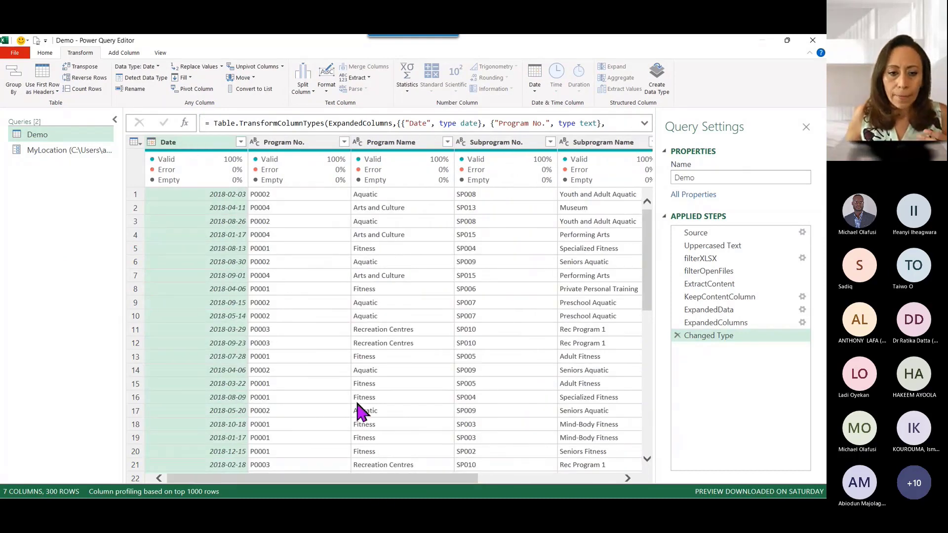
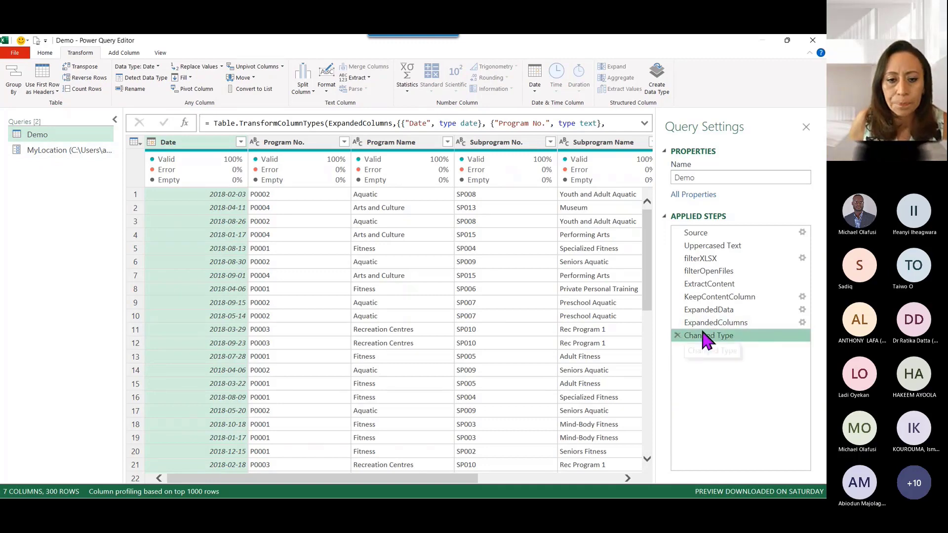
- Duplicate the Demo query and rename the copy as MyMinDate
right_click(83, 138)
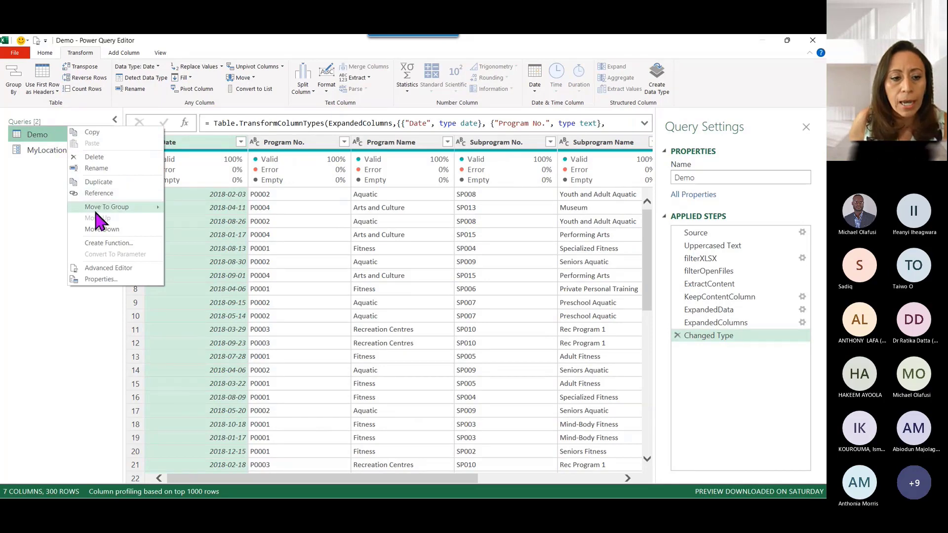
left_click(101, 182)
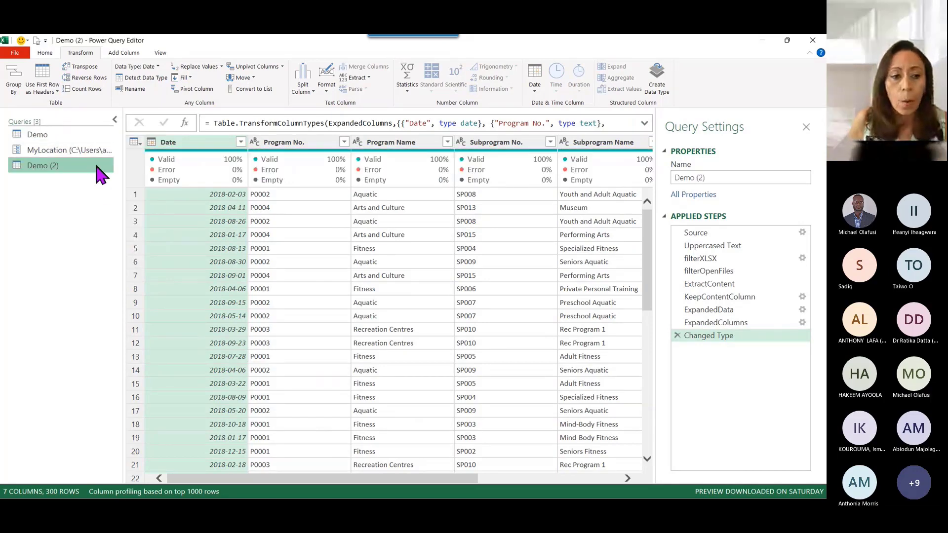
double_click(87, 165)
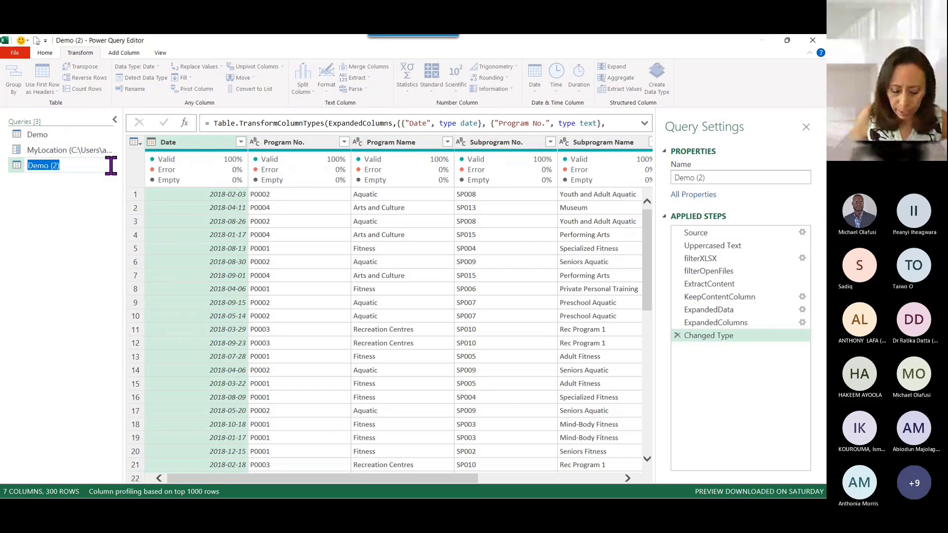
type("MyMinDate")
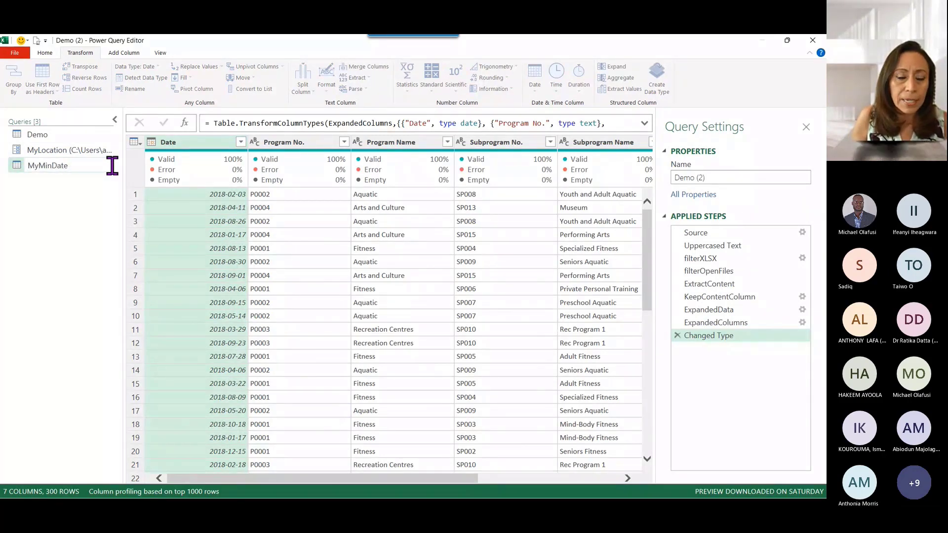
key("Return")
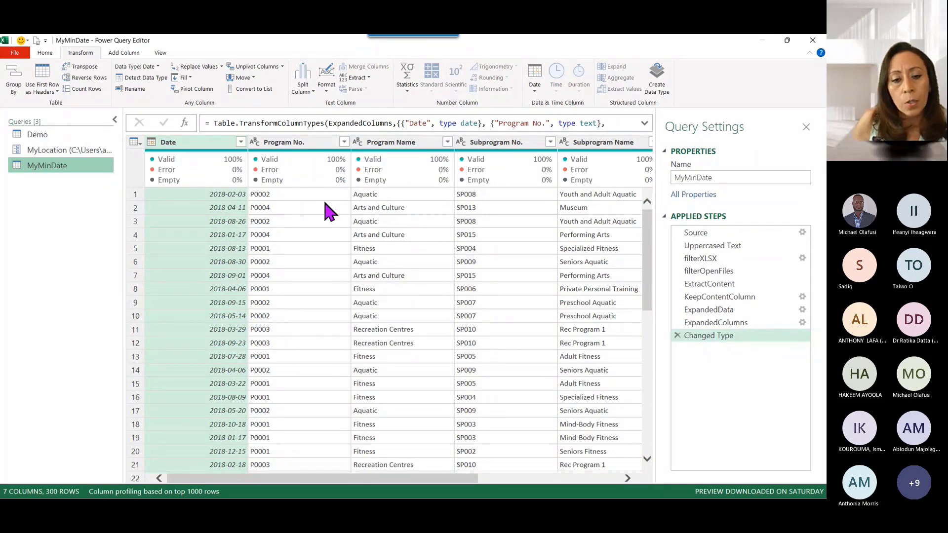
- Drill down into the Date column of MyMinDate as a list and compare its formula with the Changed Type step
mouse_move(289, 178)
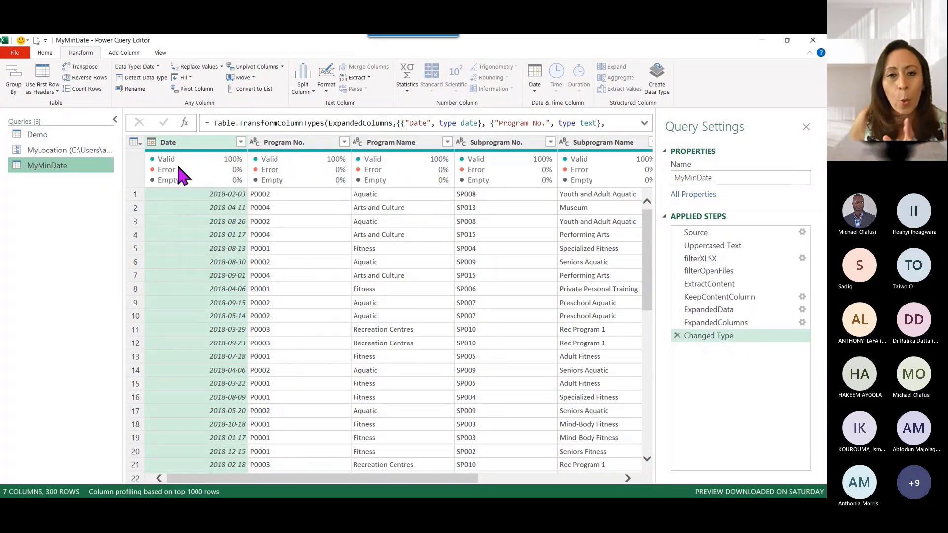
mouse_move(216, 161)
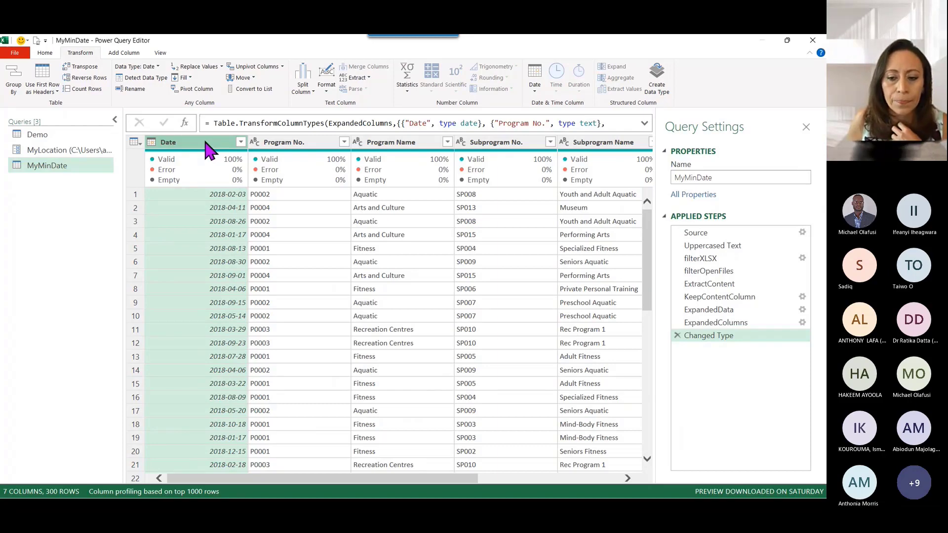
right_click(203, 148)
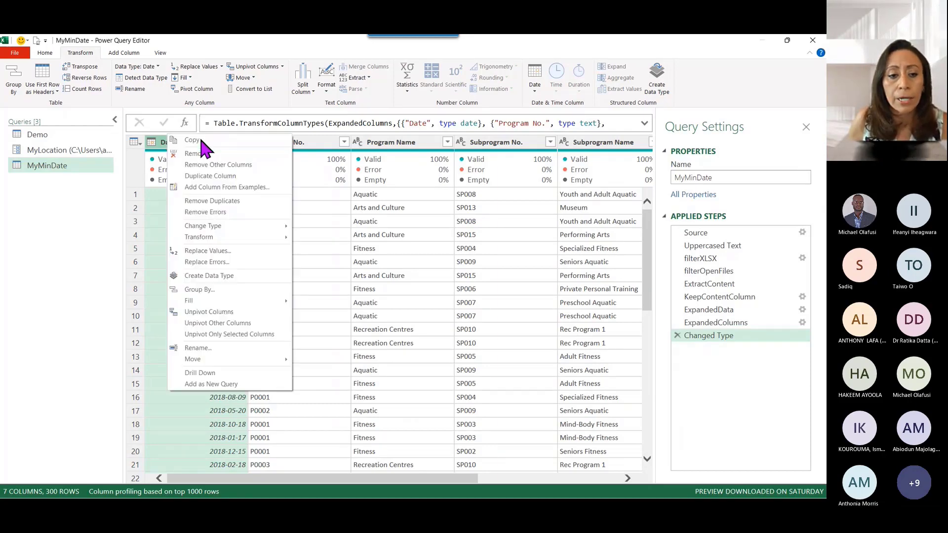
left_click(206, 374)
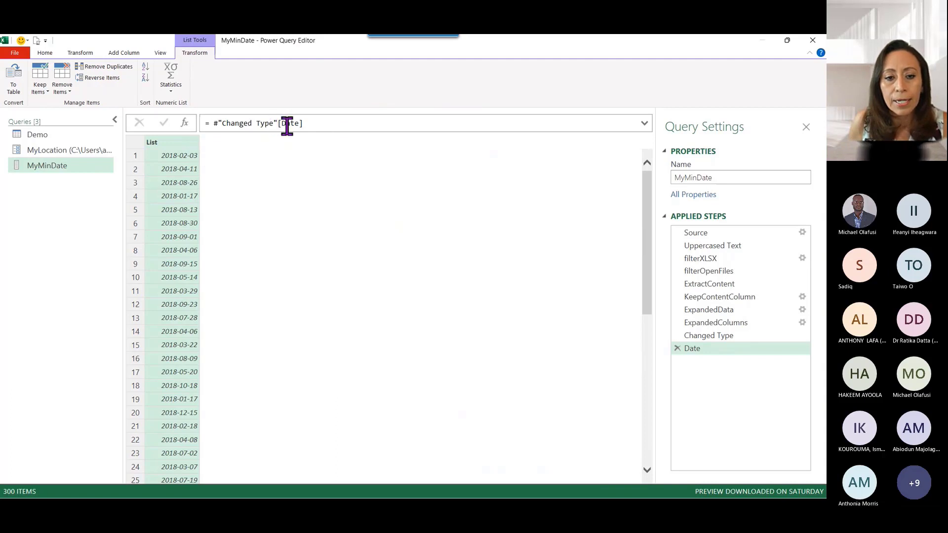
left_click_drag(304, 123, 277, 123)
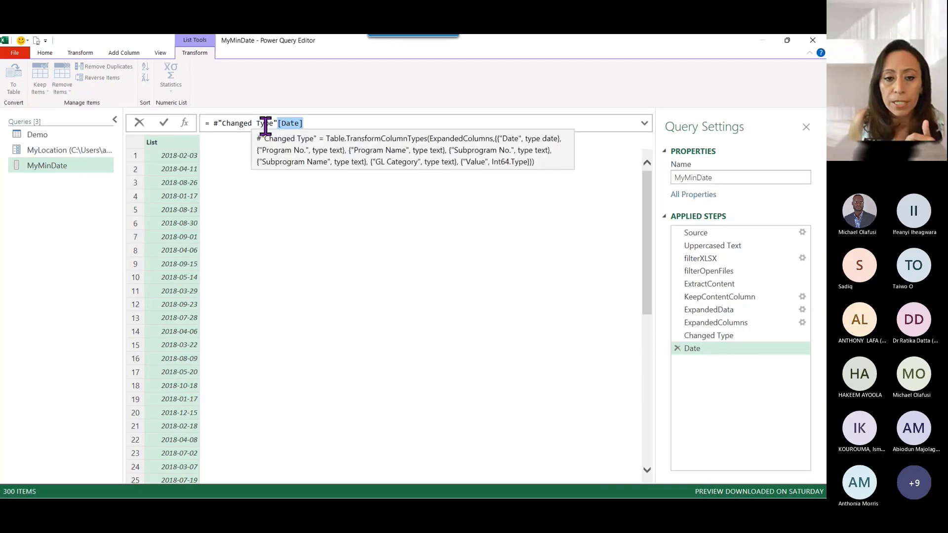
left_click(735, 337)
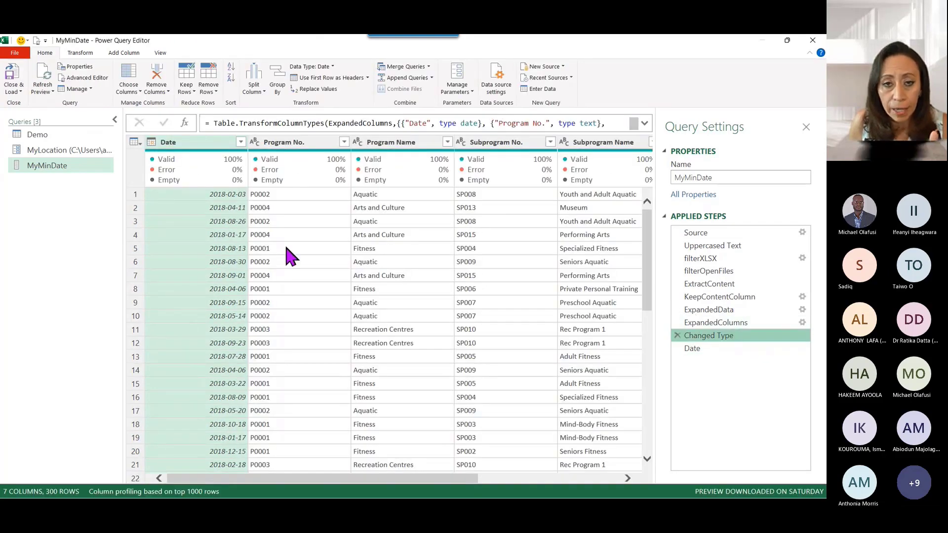
left_click(713, 348)
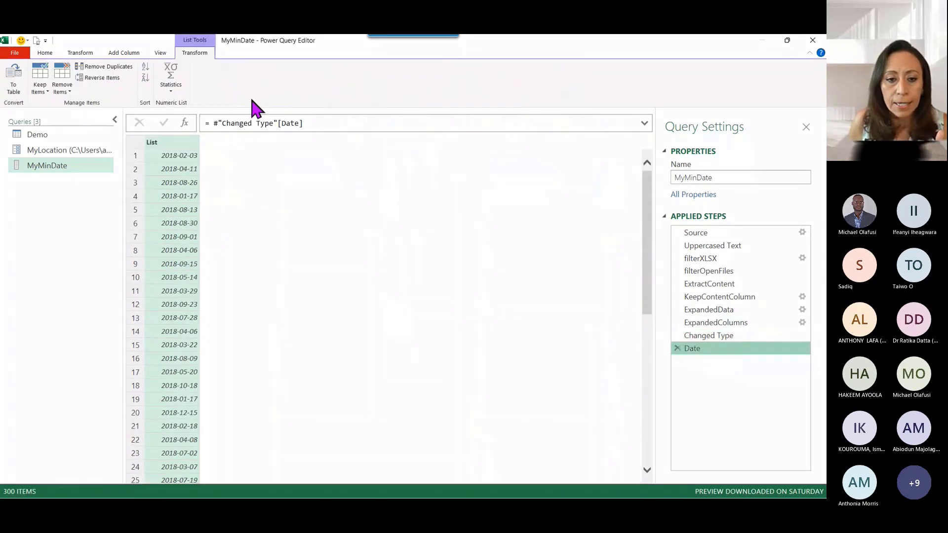
left_click_drag(331, 127, 277, 123)
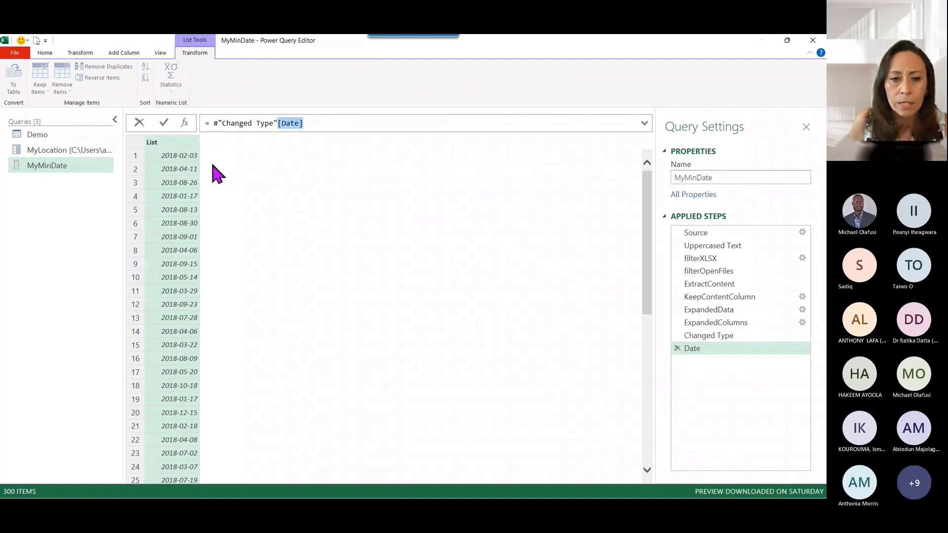
- Wrap the Date list reference in the List.Min function so the formula reads = List.Min ( #"Changed Type"[Date])
left_click(234, 123)
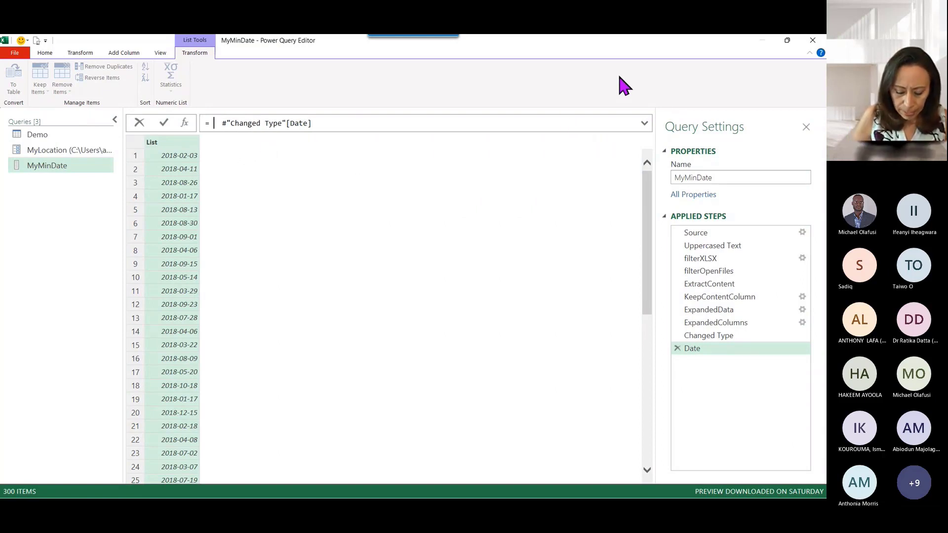
type("ListM")
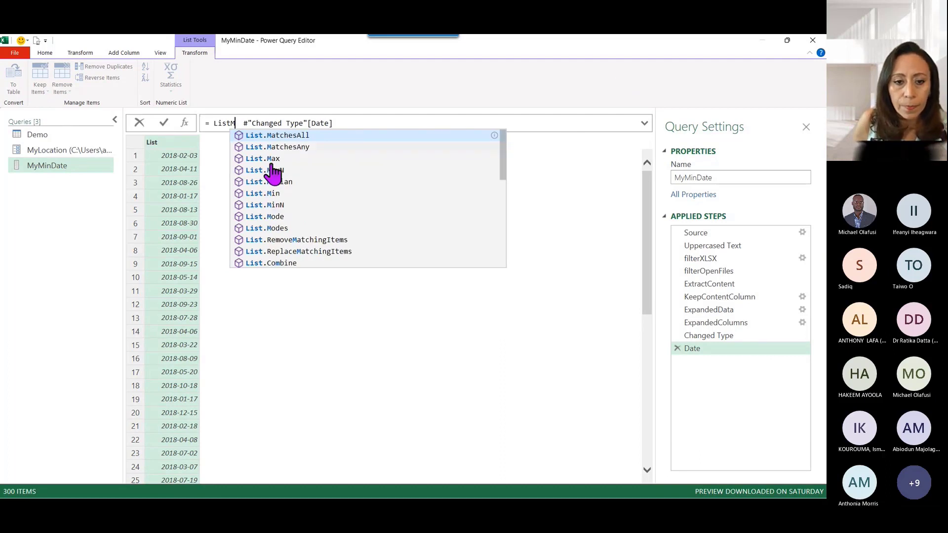
left_click(265, 195)
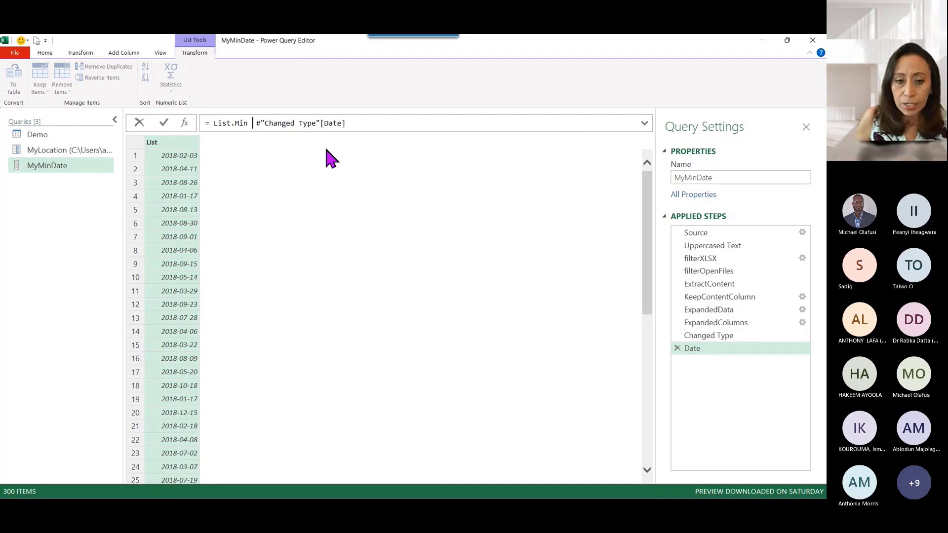
type("(")
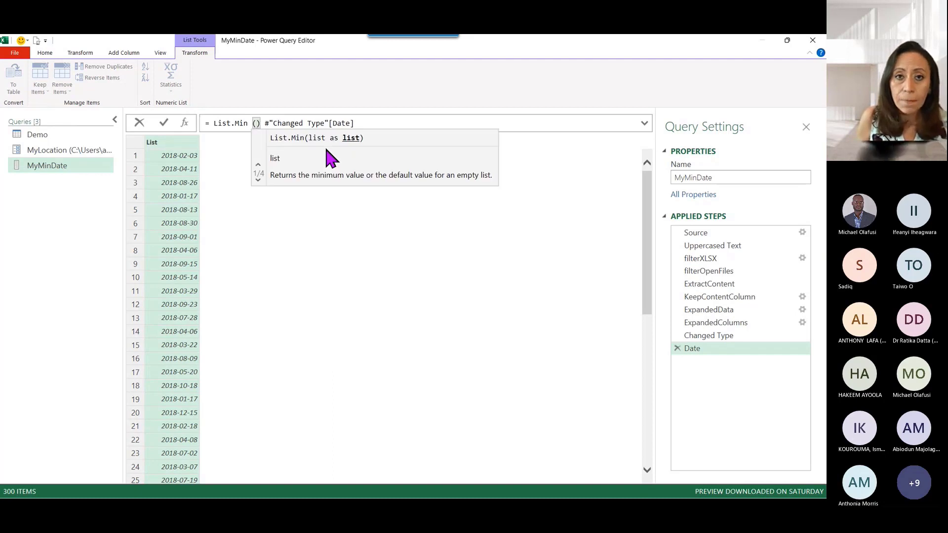
key("Delete")
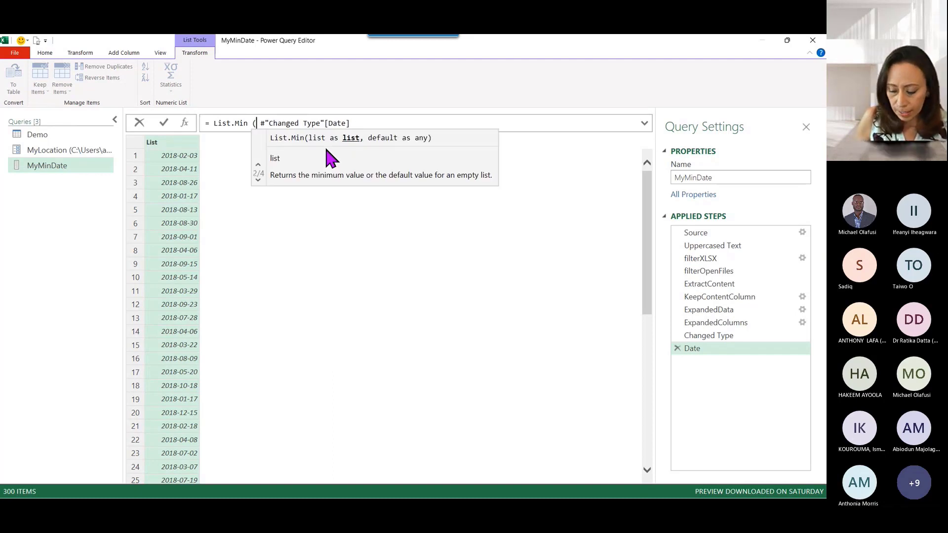
key("End")
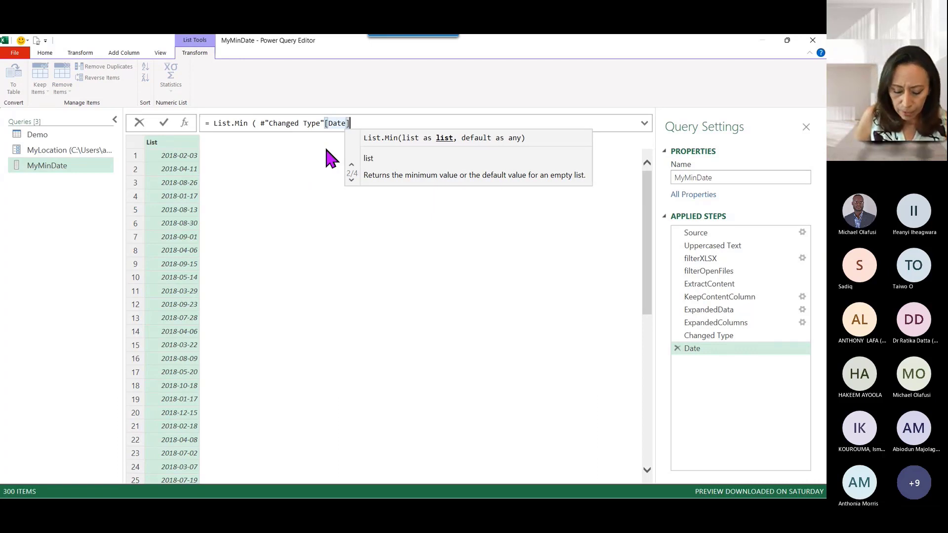
type(")")
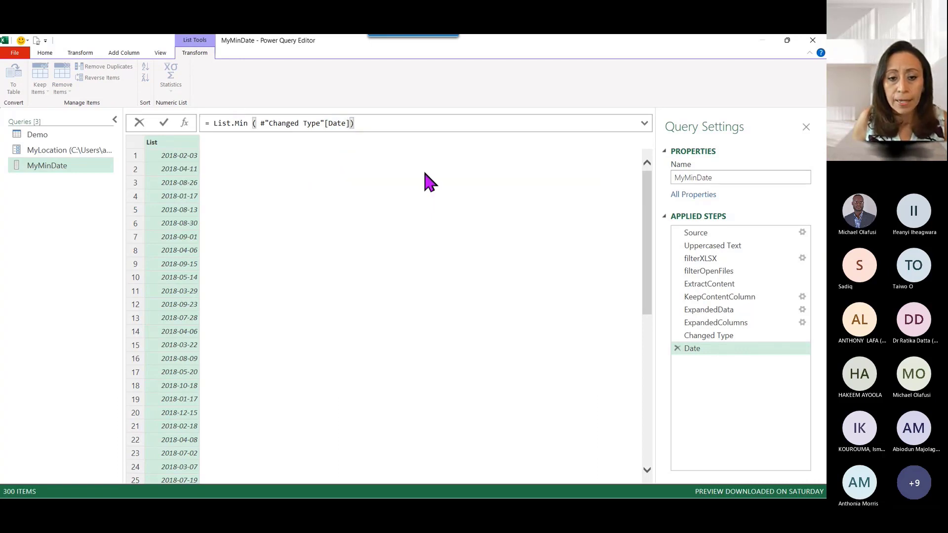
left_click(327, 123)
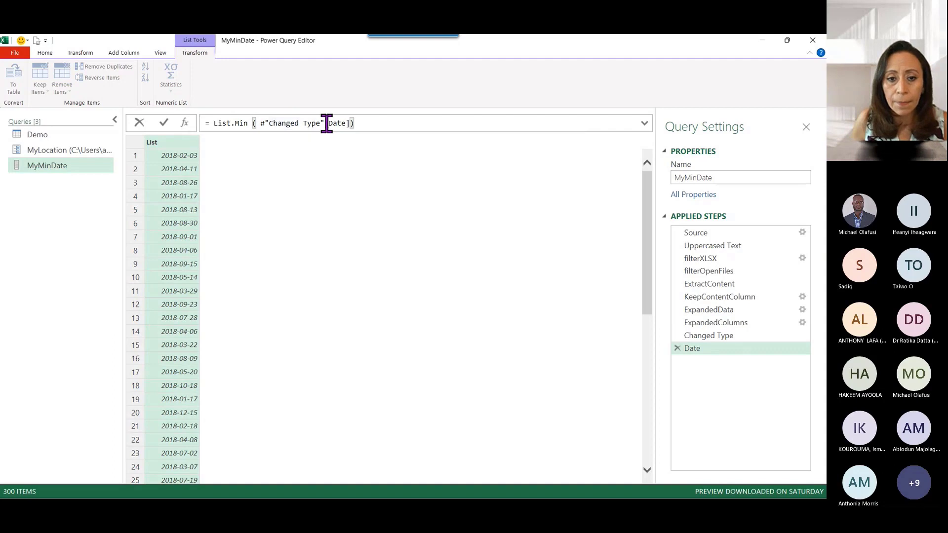
key("Return")
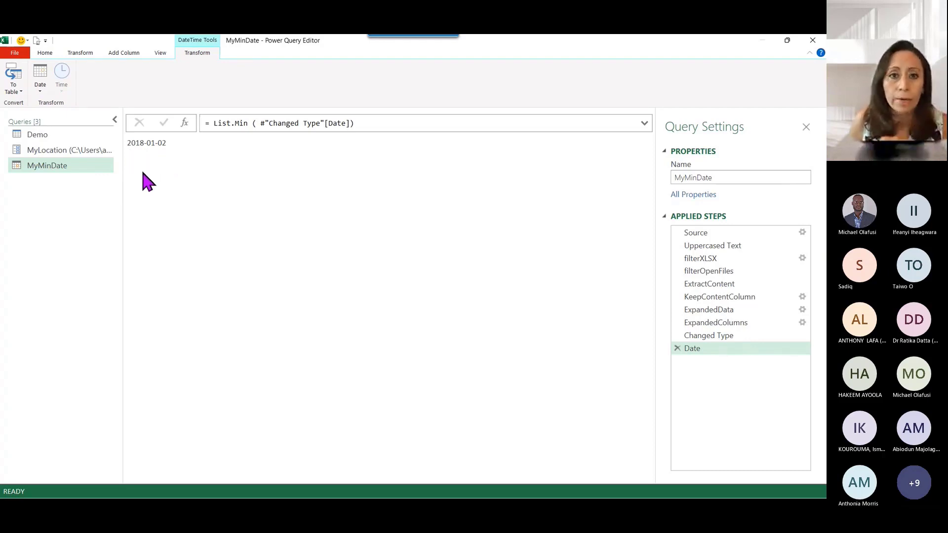
- Duplicate the MyMinDate query and rename the copy as MyMaxDate
right_click(75, 166)
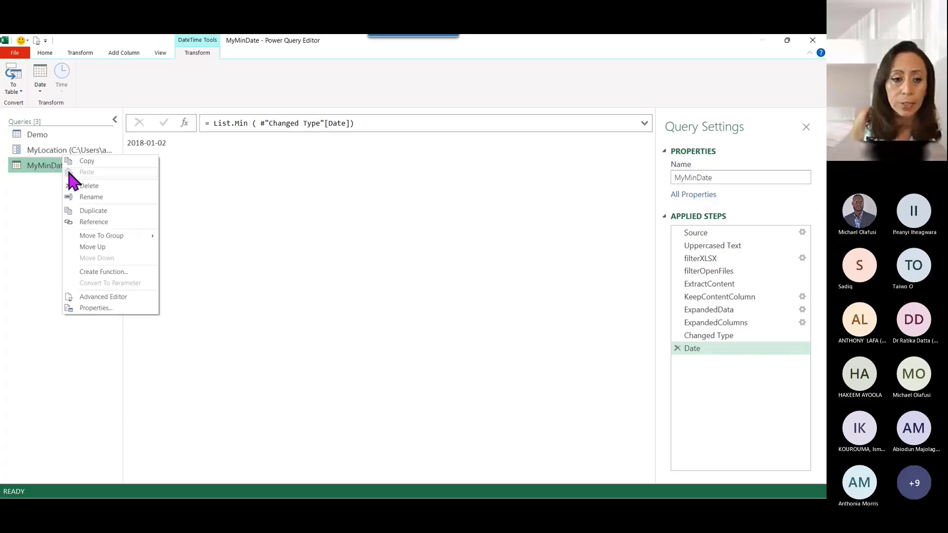
left_click(97, 211)
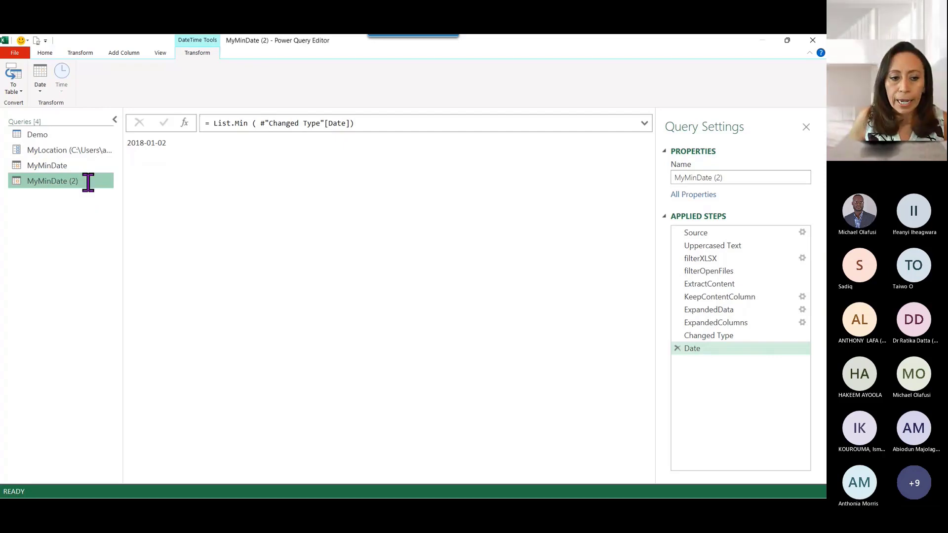
double_click(88, 182)
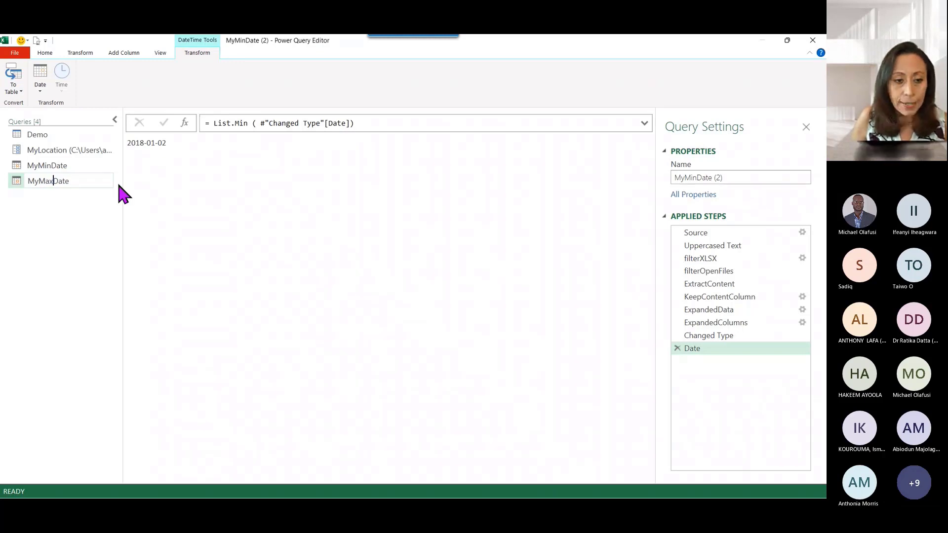
key("Return")
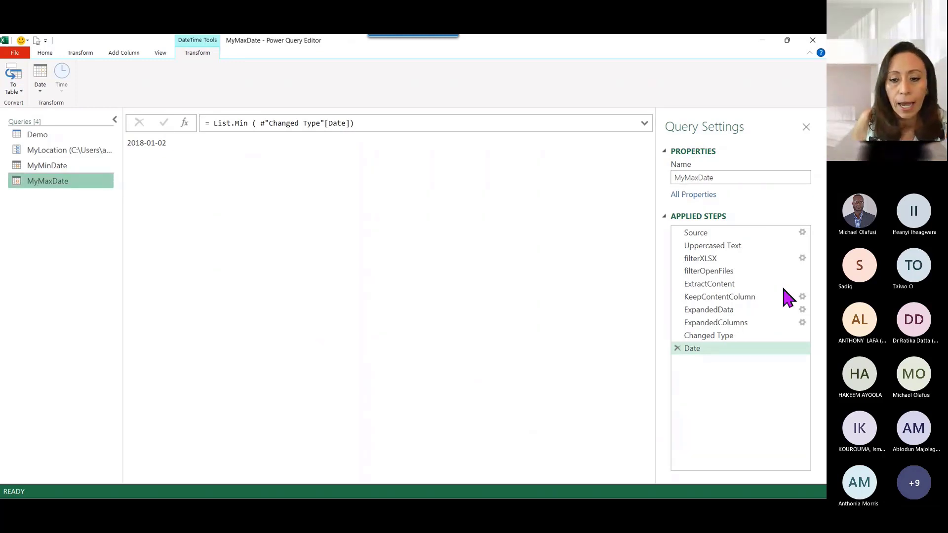
- Change the function in the MyMaxDate formula to List.Max so it reads = List.Max ( #"Changed Type"[Date])
left_click(235, 123)
double_click(241, 123)
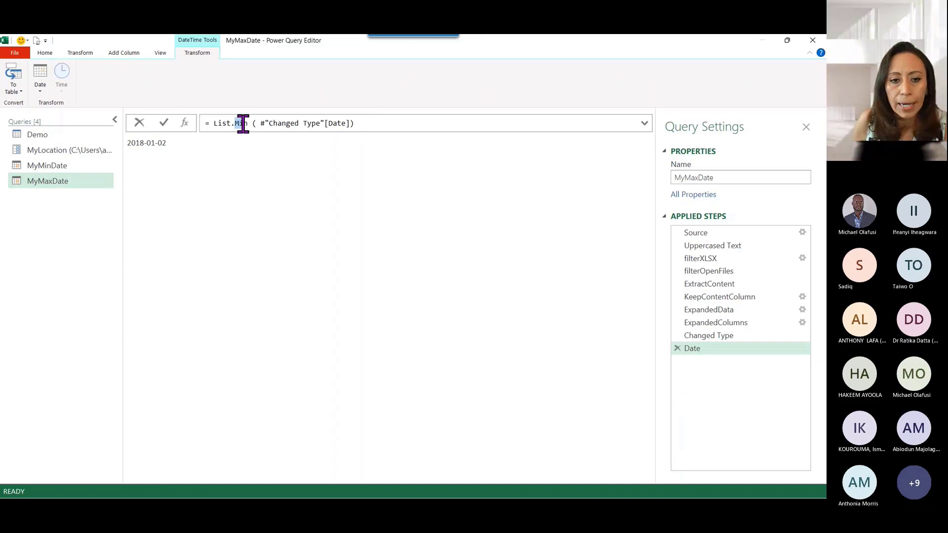
type("Max")
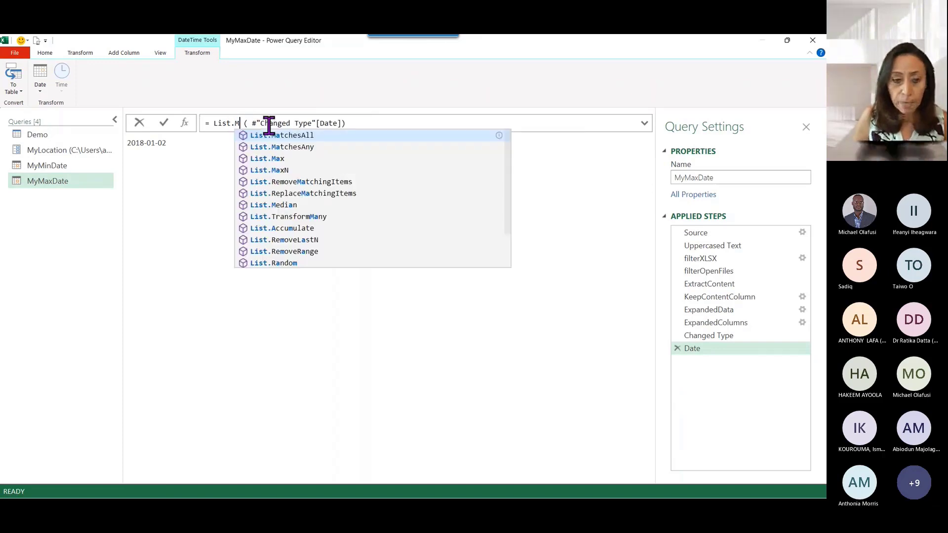
left_click(383, 121)
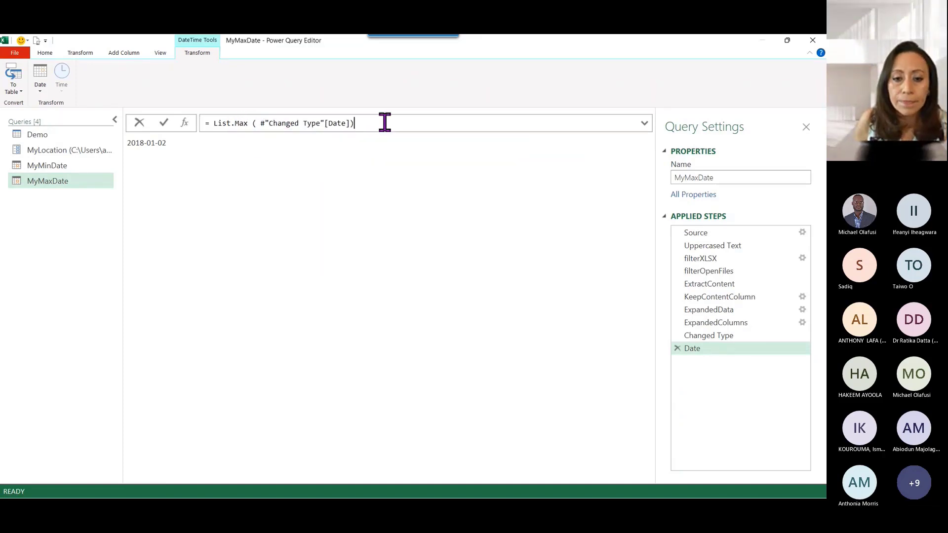
key("Return")
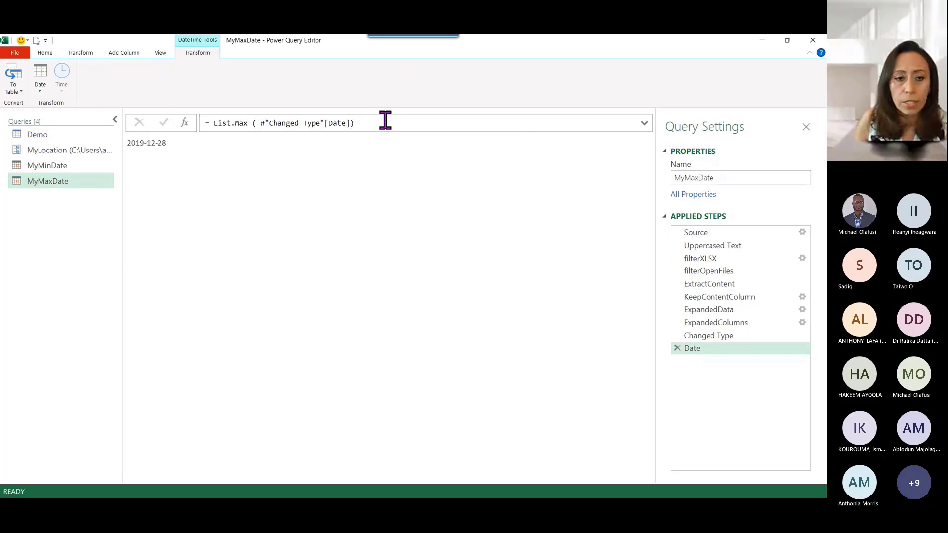
left_click_drag(168, 143, 129, 145)
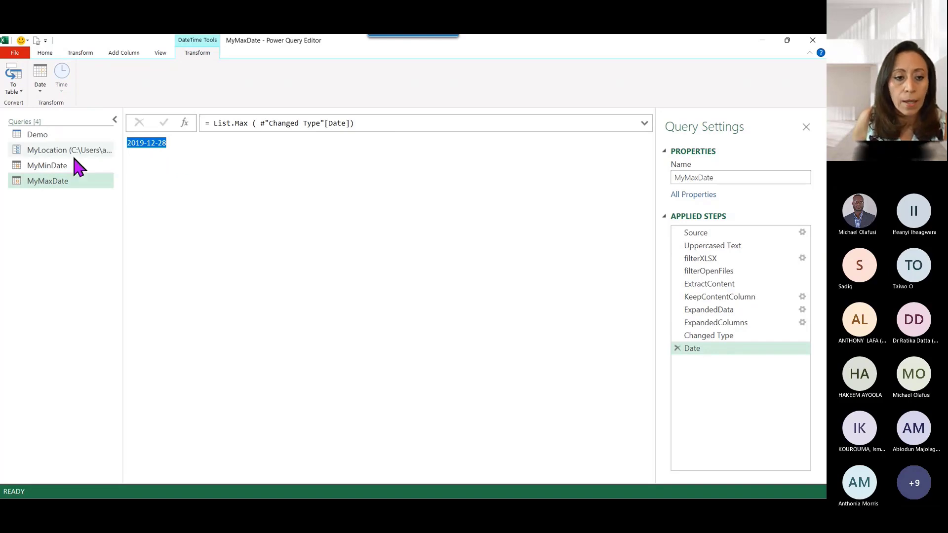
- Edit the settings of the Demo query's ExpandedColumns step and exclude Program No. from the columns to expand
left_click(74, 135)
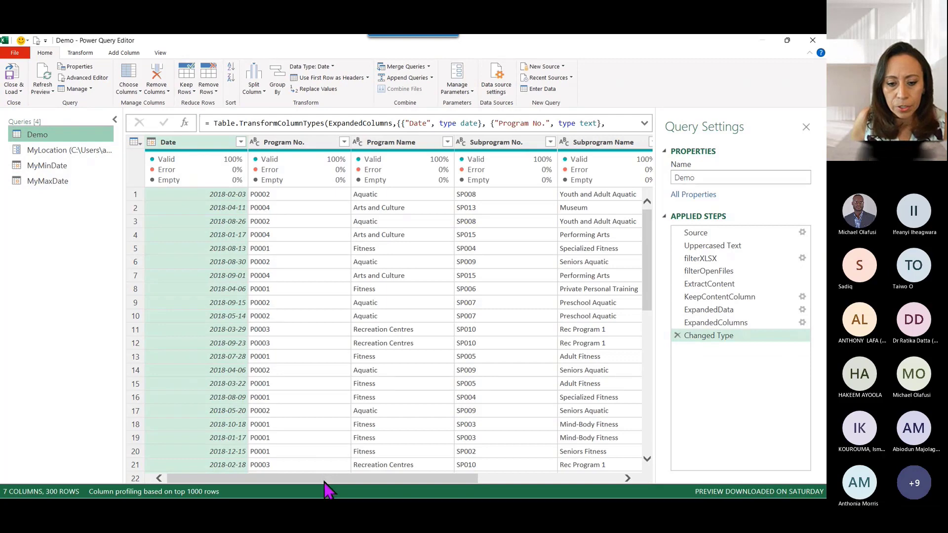
mouse_move(324, 483)
left_mouse_down()
mouse_move(512, 482)
mouse_move(333, 473)
left_mouse_up()
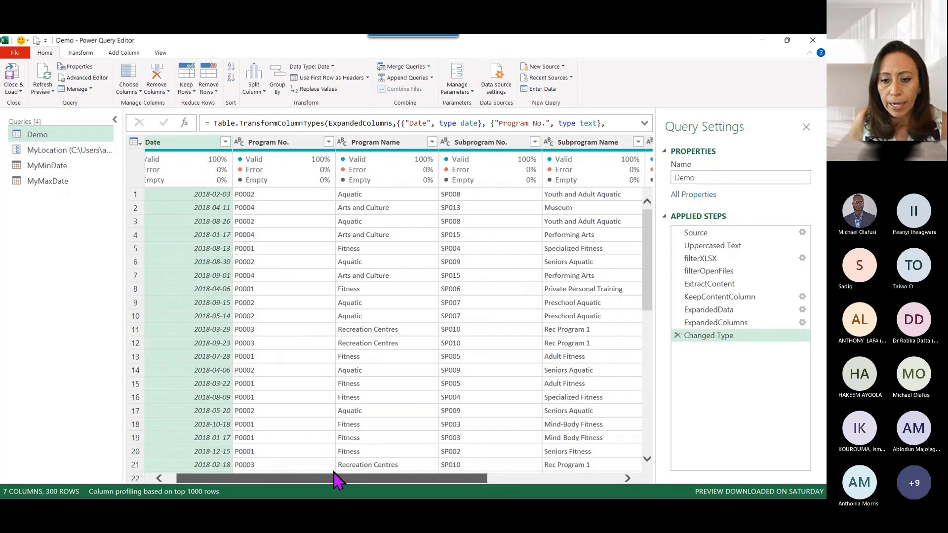
left_click(282, 145)
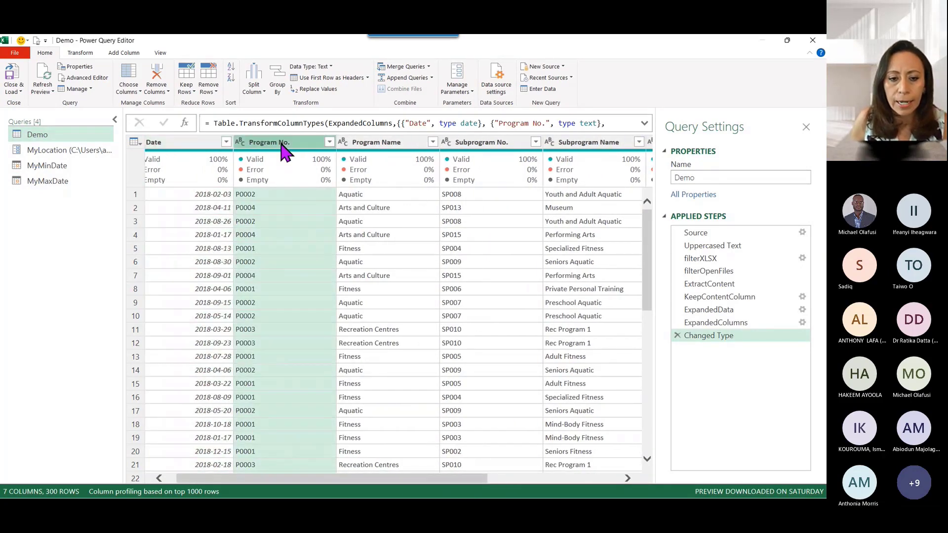
left_click(495, 143)
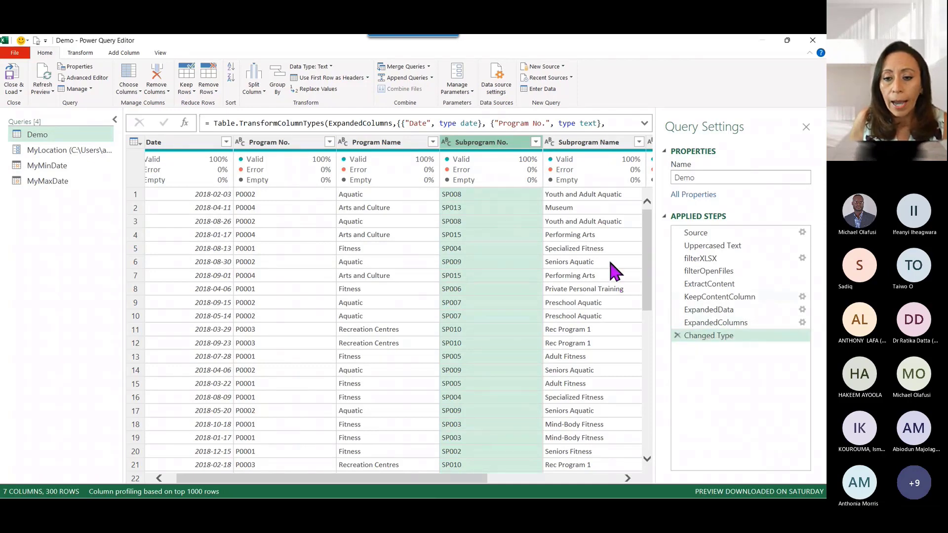
left_click_drag(749, 321, 751, 332)
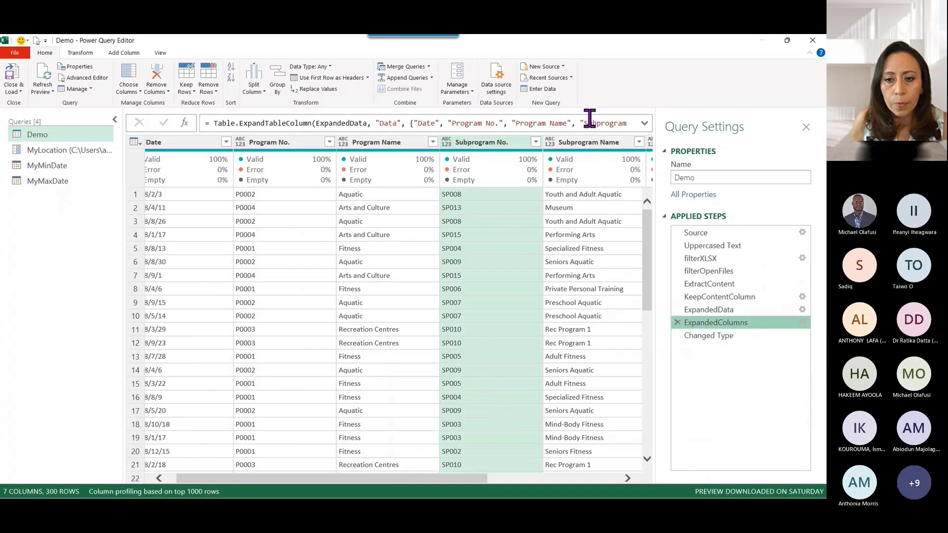
left_click(644, 123)
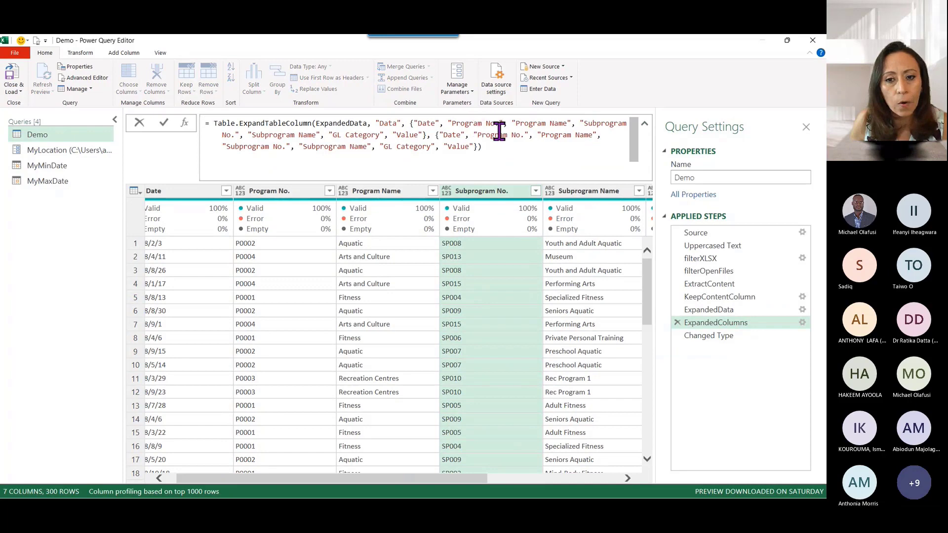
left_click(737, 324)
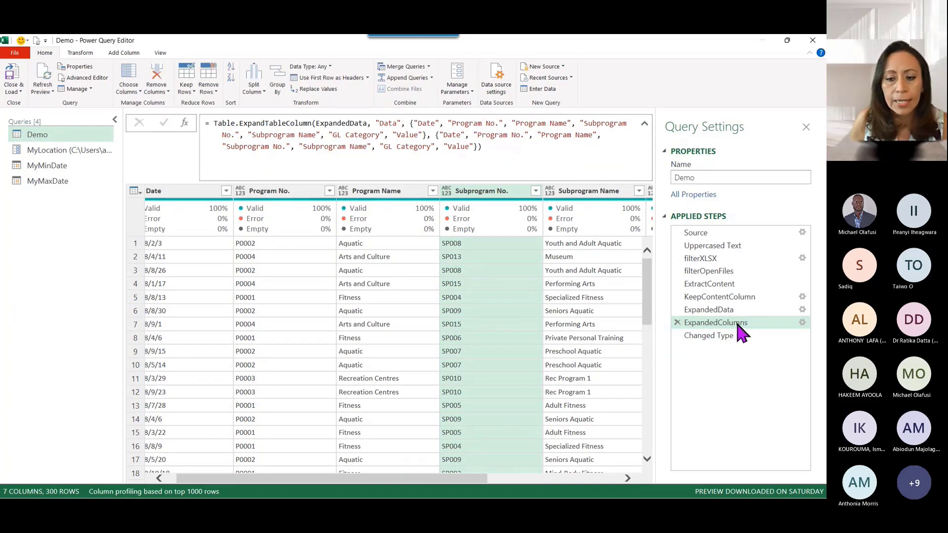
double_click(738, 325)
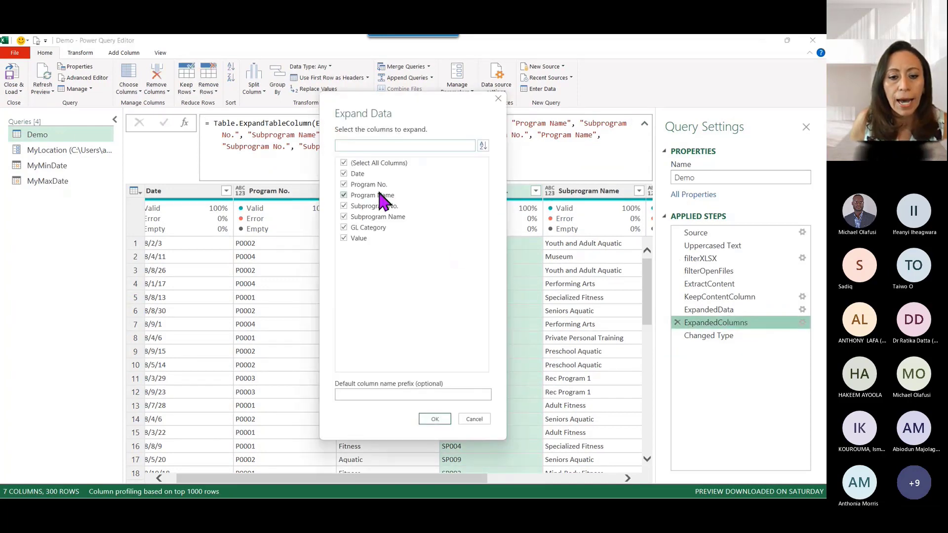
left_click(345, 186)
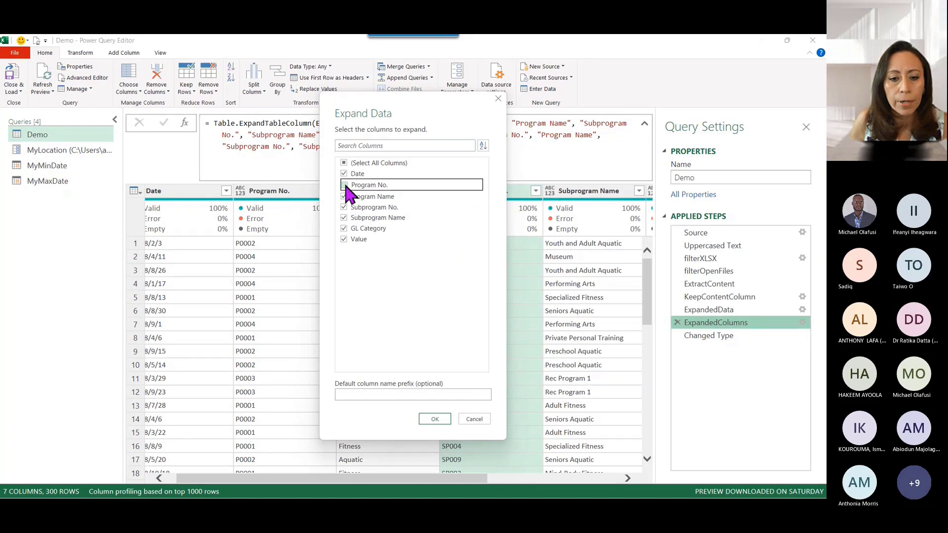
- Exclude Subprogram No. from the columns expanded in the ExpandedColumns step and inspect the column lists in its formula
left_click(344, 208)
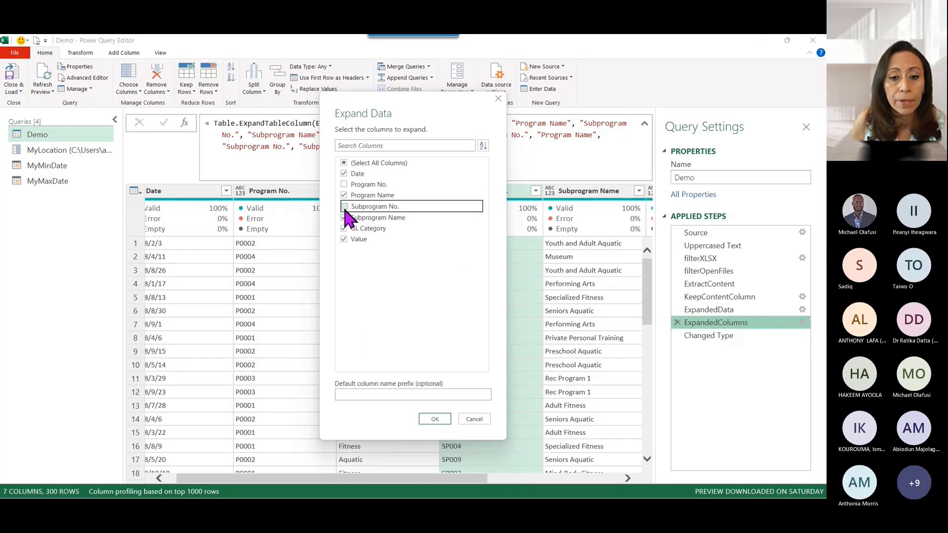
left_click(436, 421)
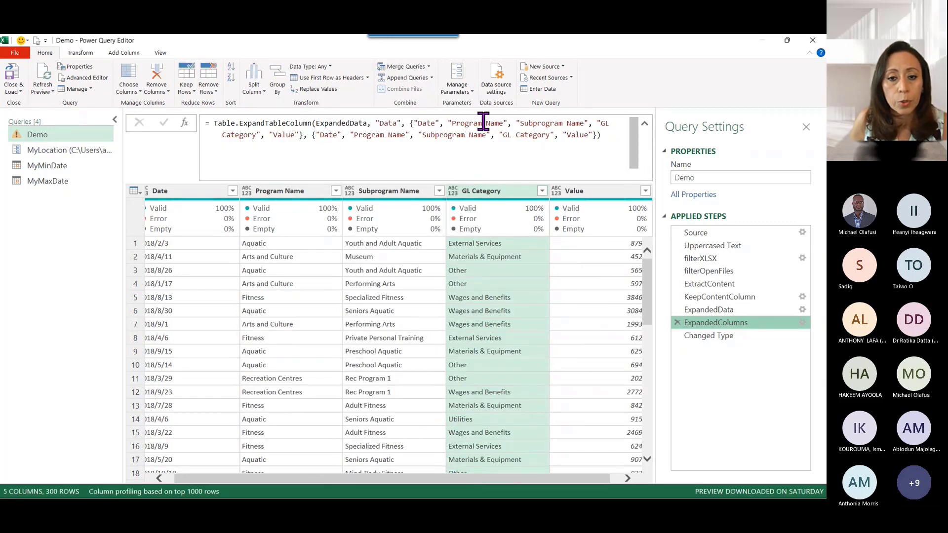
left_click_drag(409, 123, 599, 139)
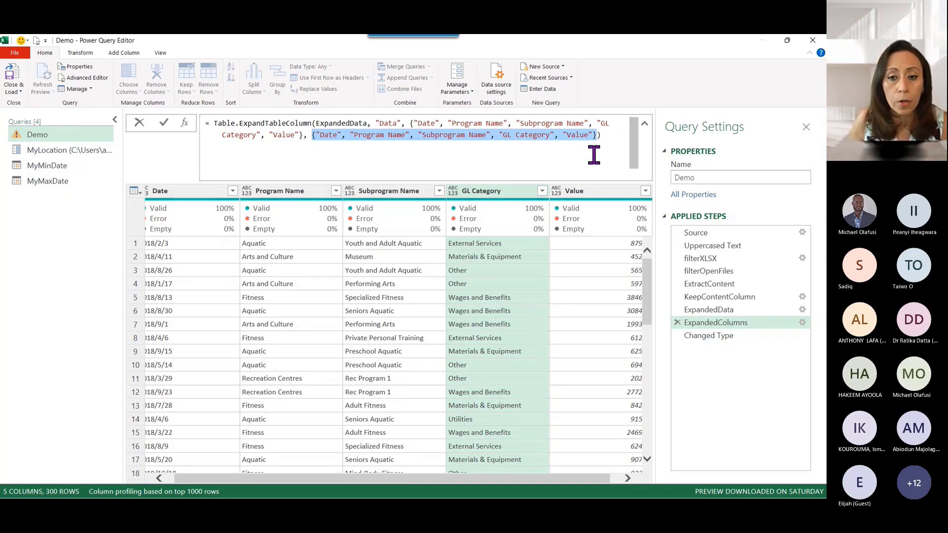
left_click(601, 136)
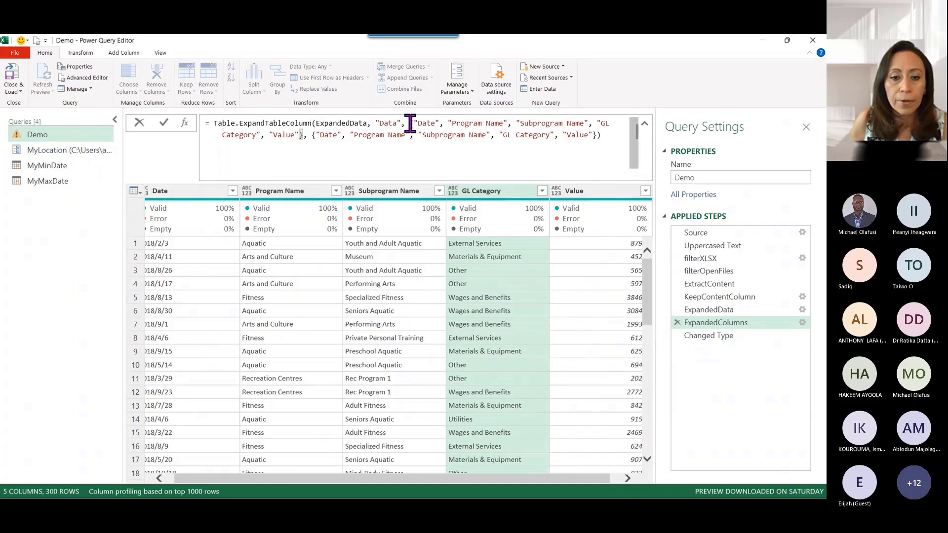
left_click_drag(410, 123, 599, 138)
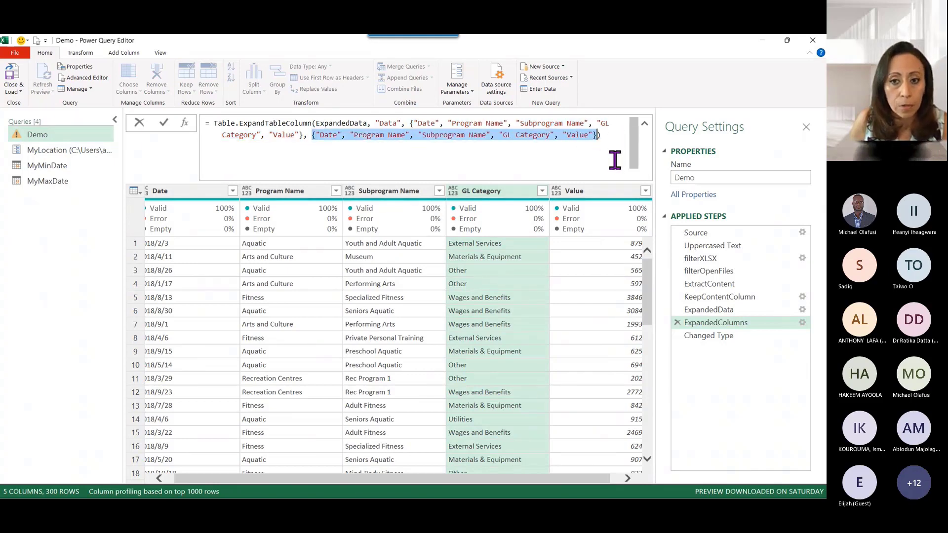
- Remove the Subprogram No. and Program No. type conversions from the Changed Type step's formula
left_click(703, 338)
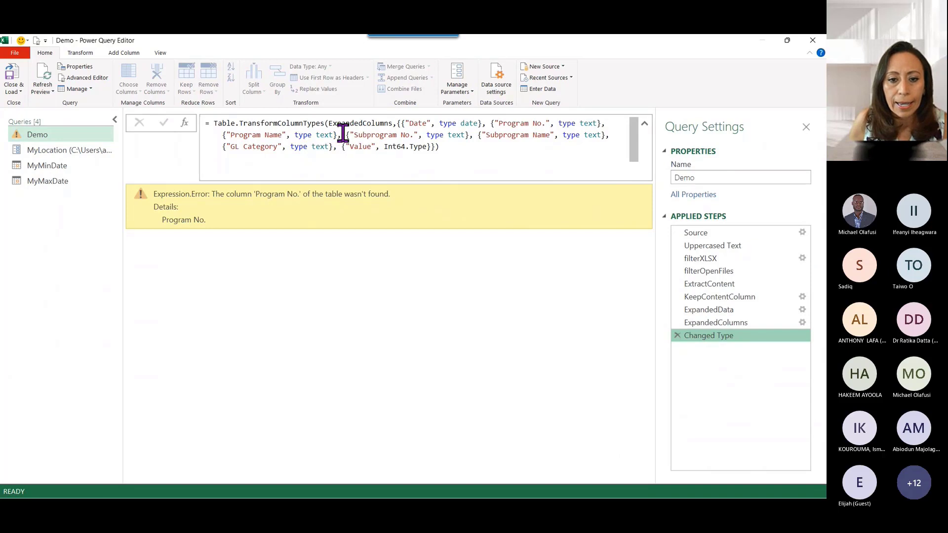
left_click_drag(346, 134, 468, 135)
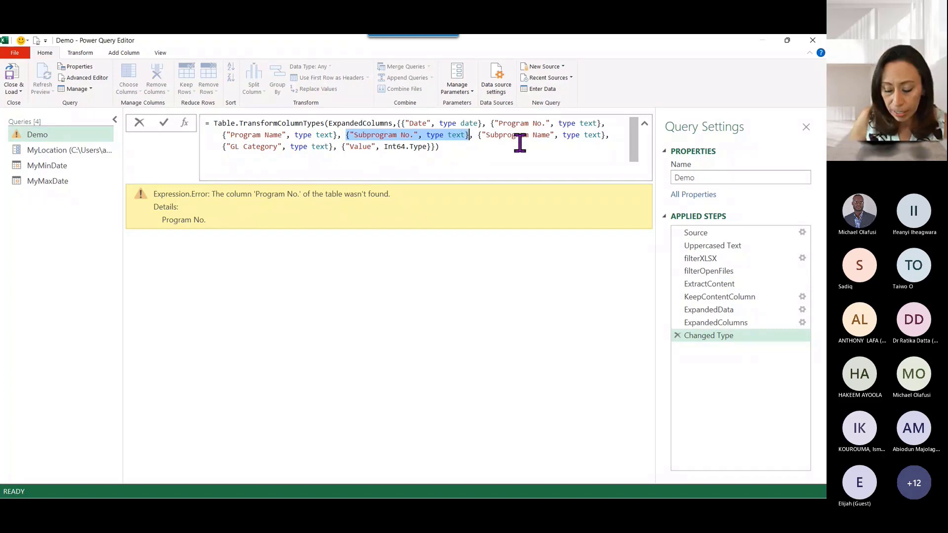
key("Delete")
key("Delete")
key("Delete")
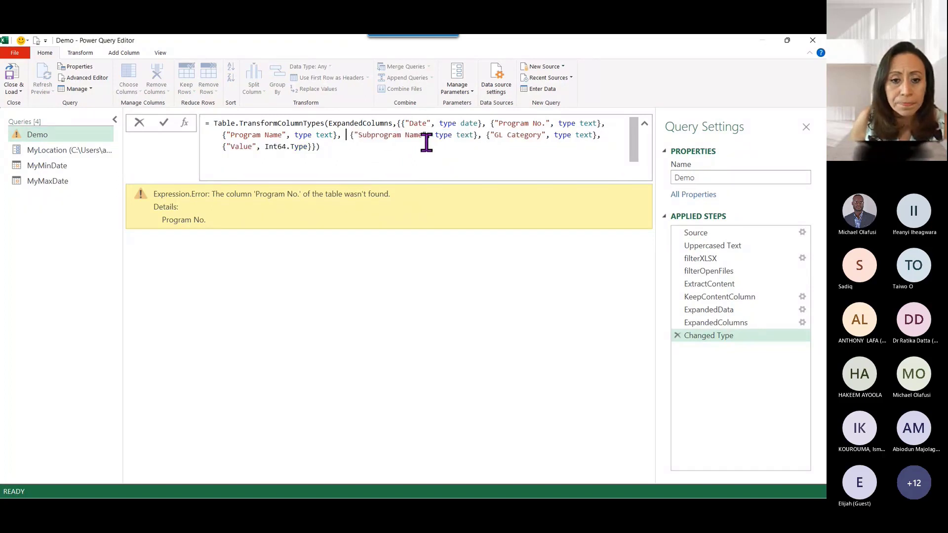
key("BackSpace")
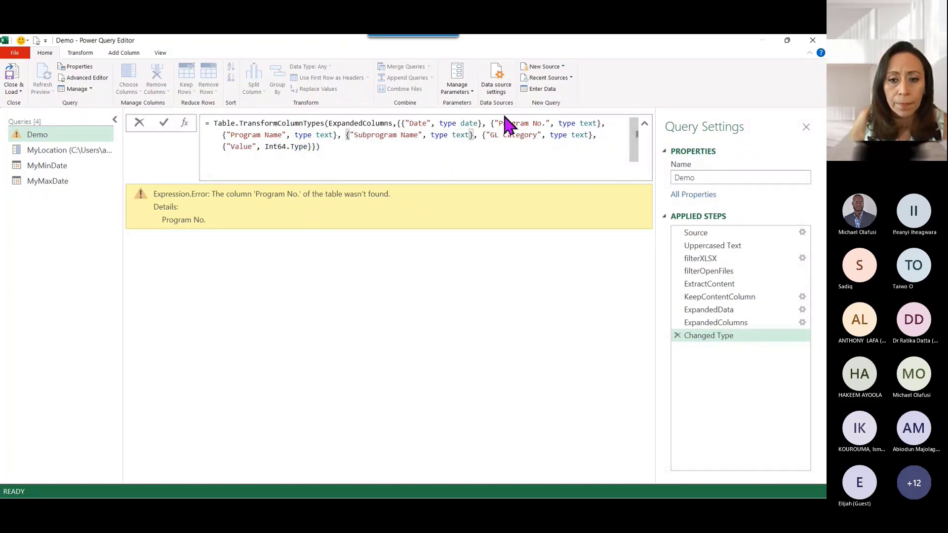
left_click_drag(490, 123, 607, 123)
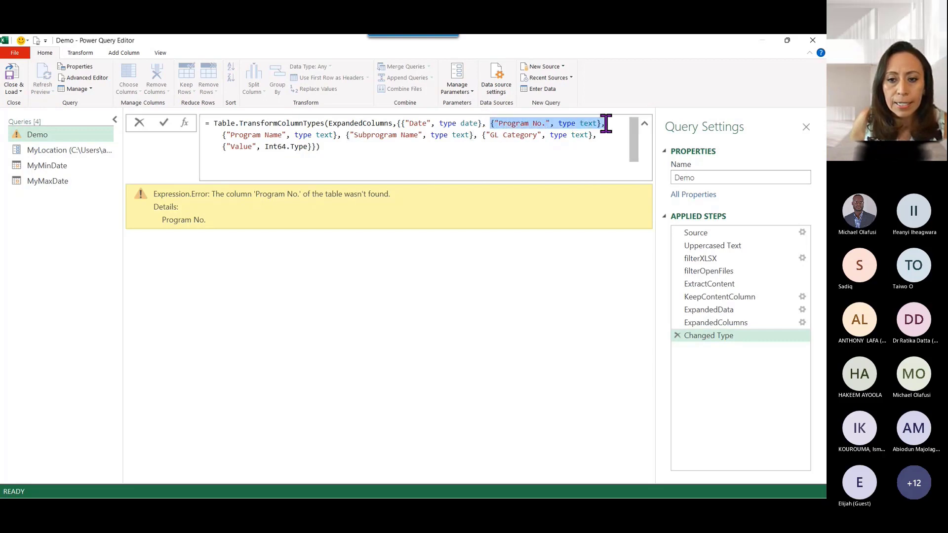
key("Delete")
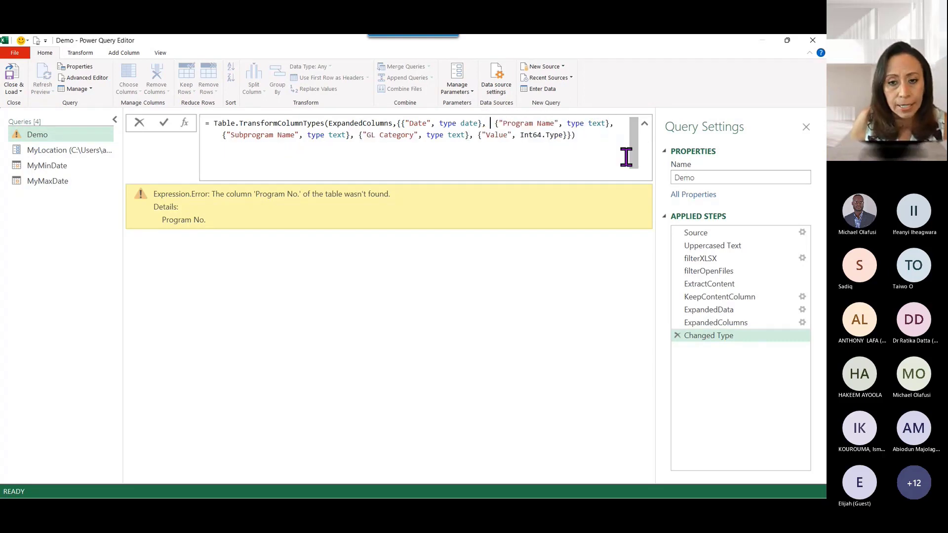
key("Return")
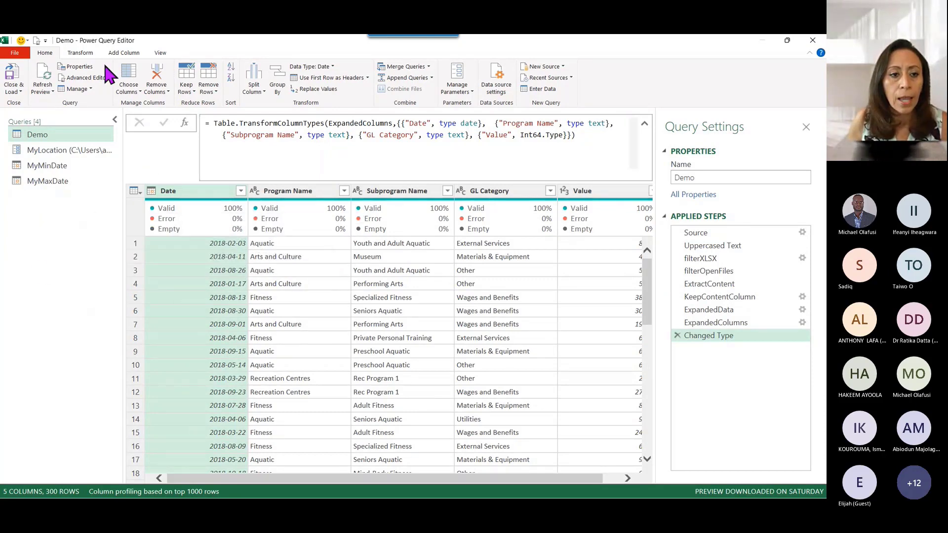
- Close the query editor and load all queries to the workbook as connections only
left_click(14, 90)
left_click(24, 114)
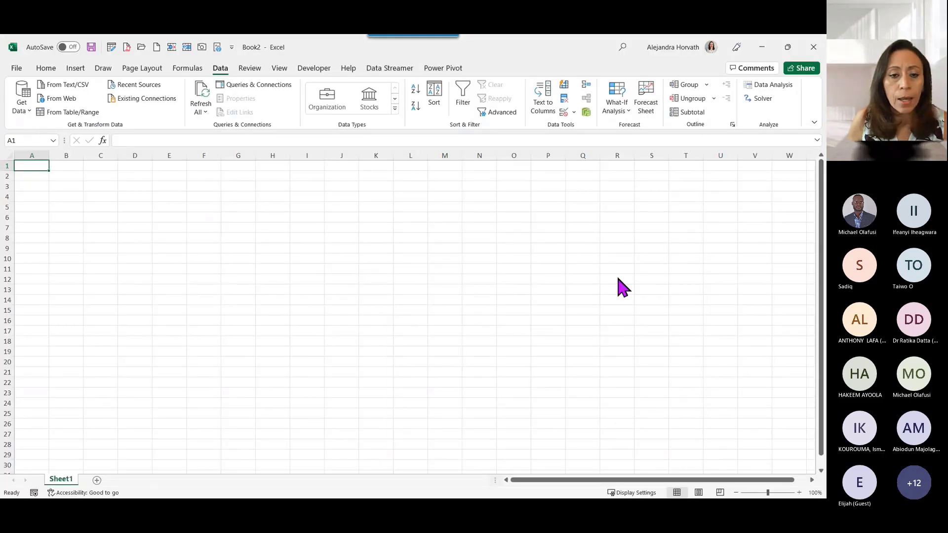
left_click(434, 235)
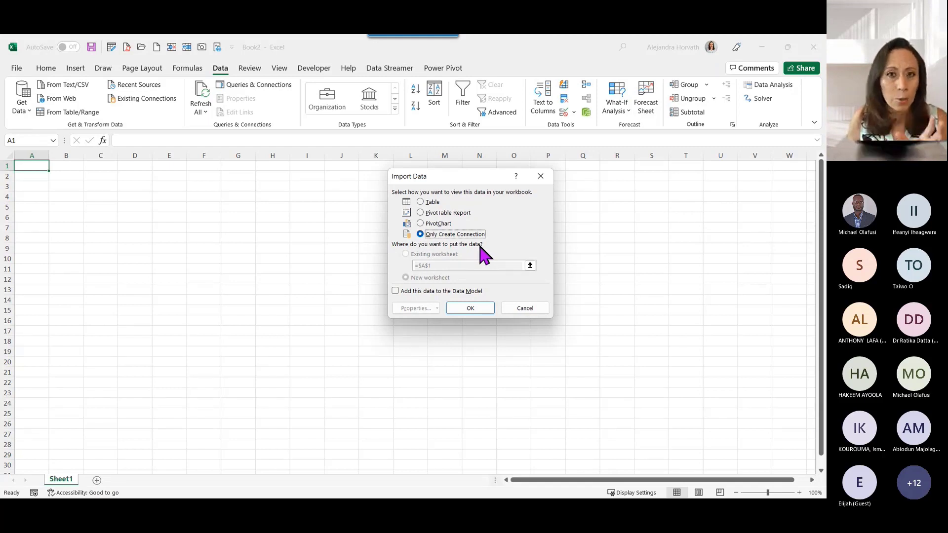
left_click(471, 309)
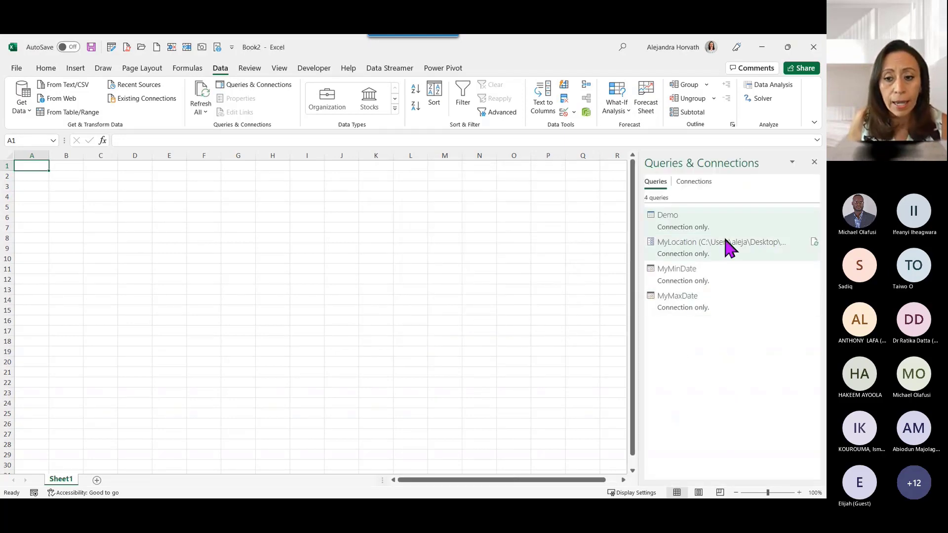
left_click(703, 226)
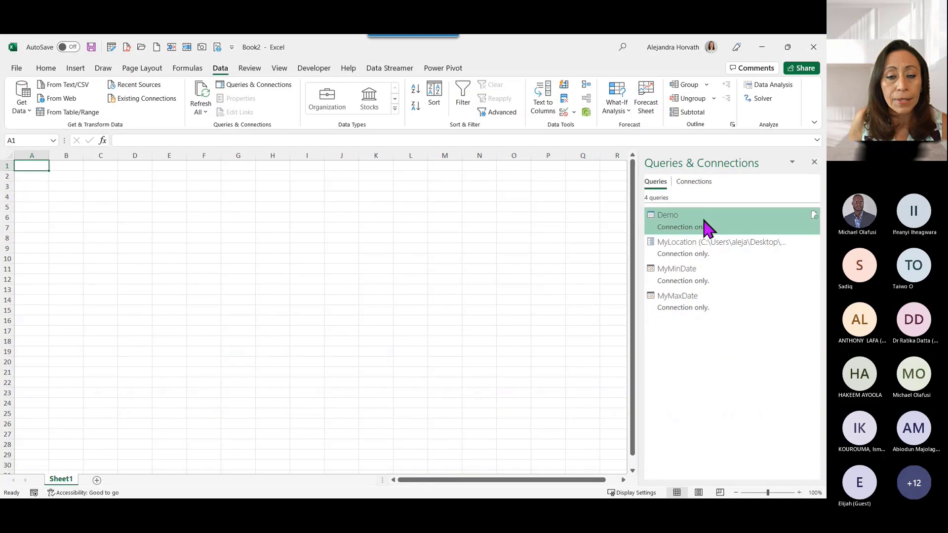
left_click(704, 277)
left_click(709, 310)
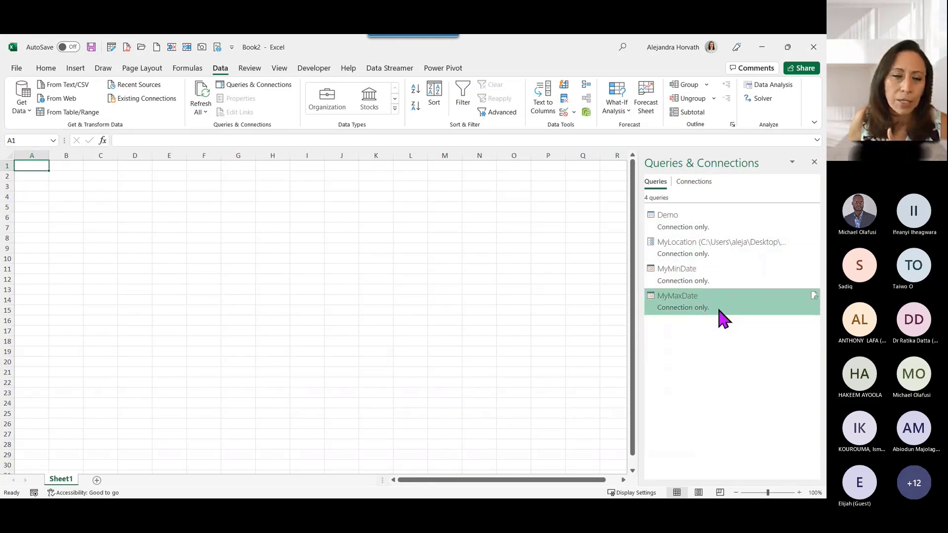
- Load the Demo query as a table in the existing worksheet, starting at cell E2 of Sheet1
left_click(683, 220)
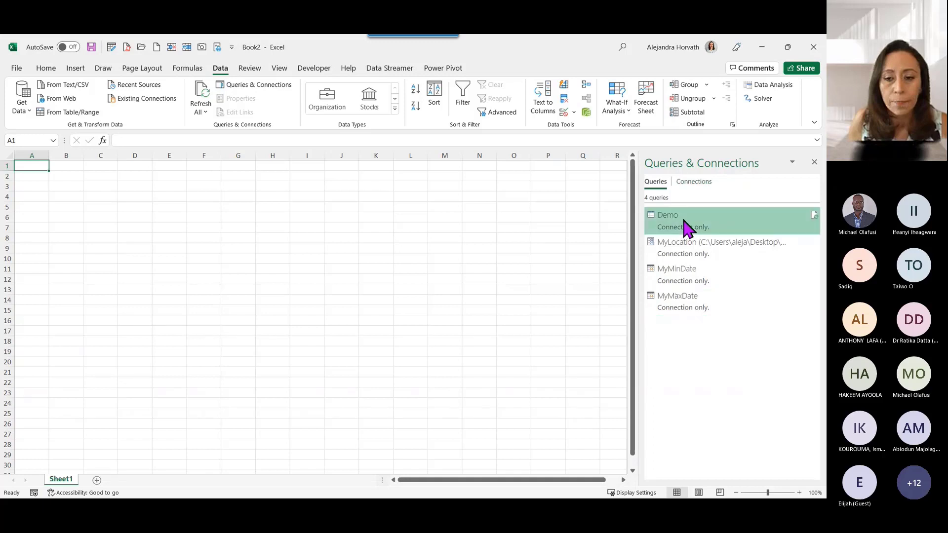
right_click(685, 221)
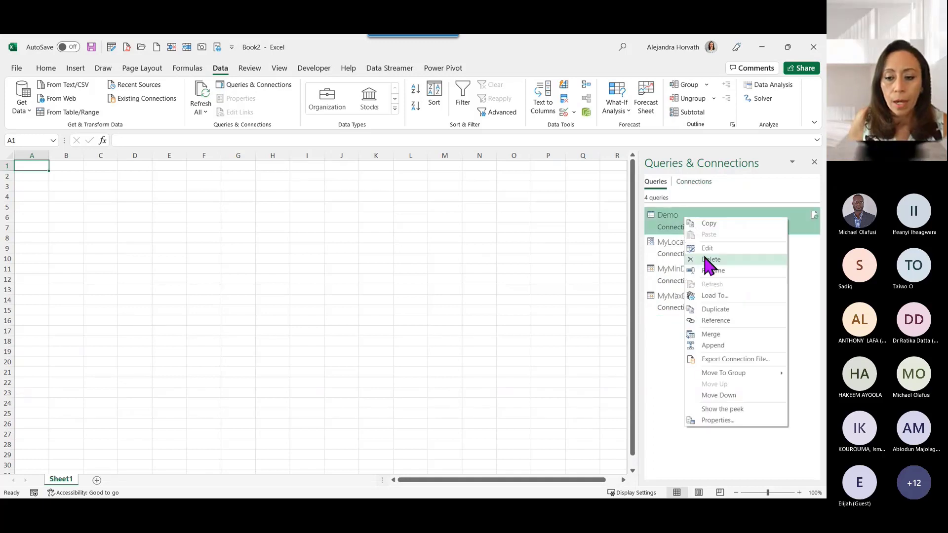
left_click(714, 295)
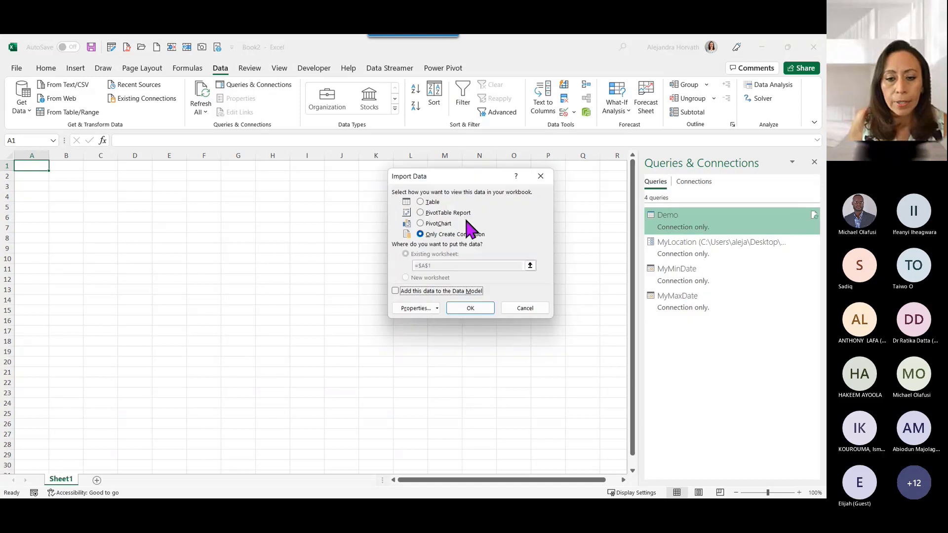
left_click(430, 202)
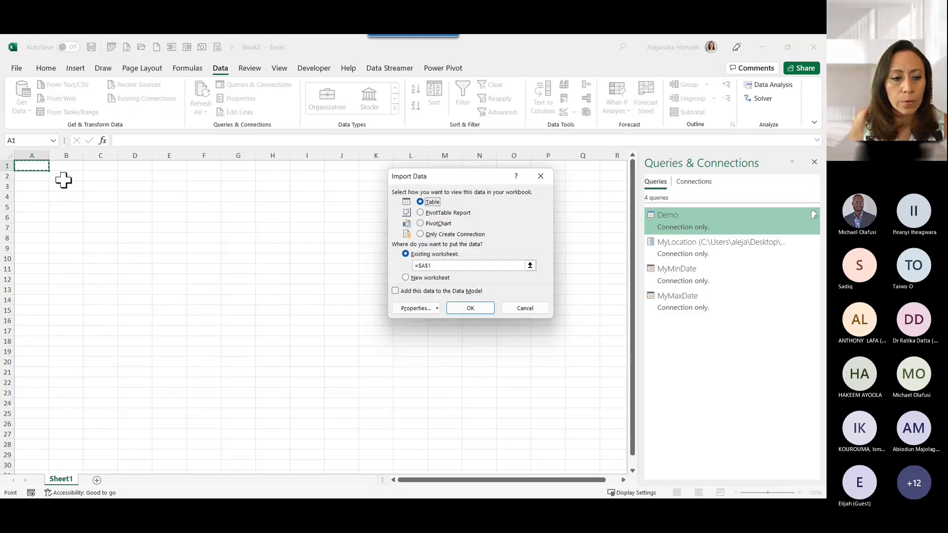
left_click(164, 175)
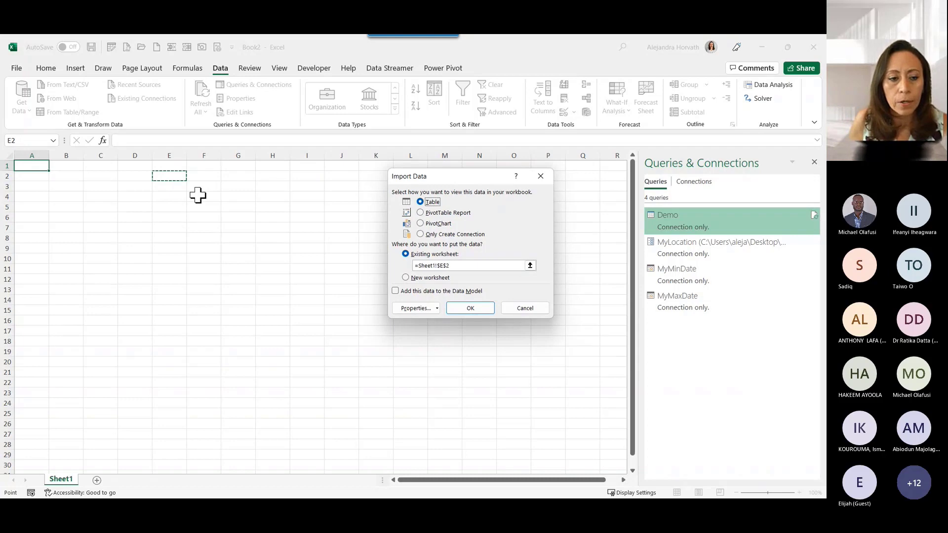
left_click(465, 308)
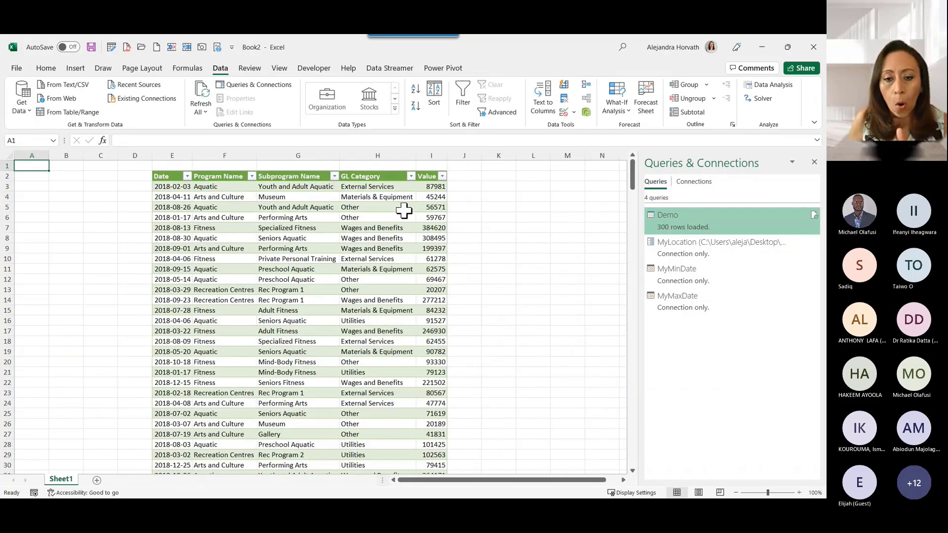
left_click(317, 269)
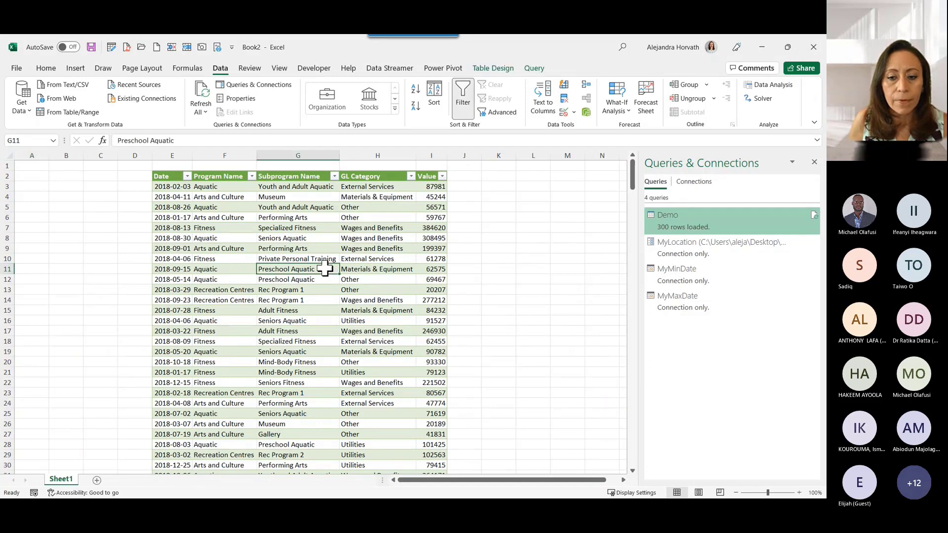
- Load the MyMinDate query as a table in the existing worksheet at cell B2
left_click(688, 282)
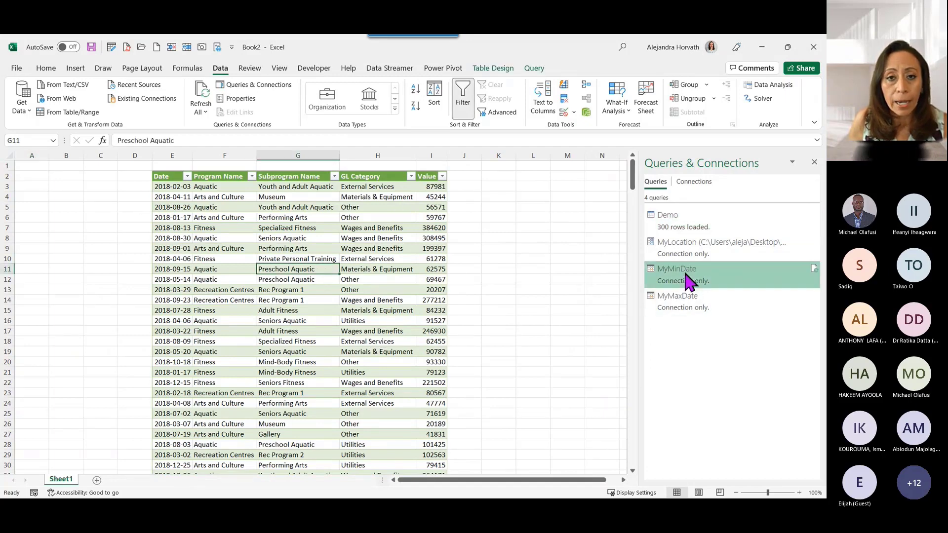
right_click(689, 281)
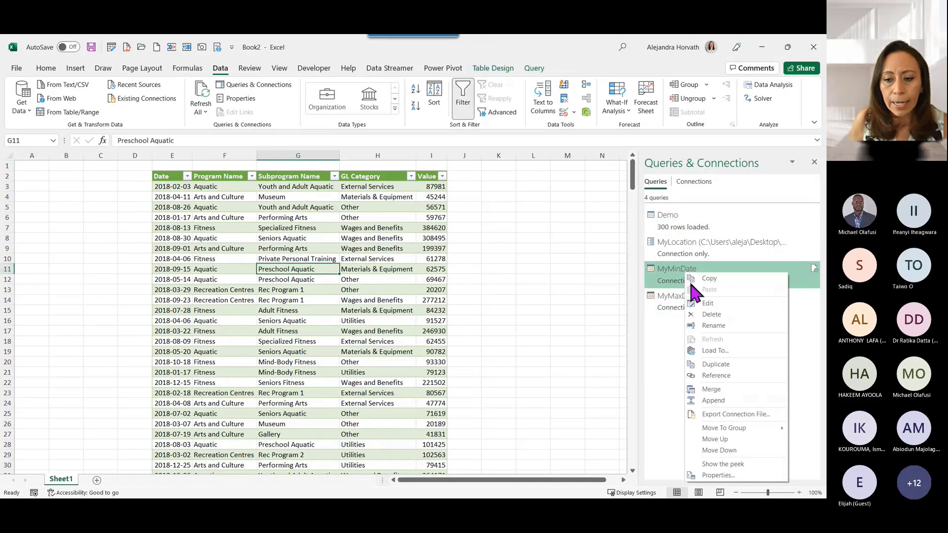
left_click(721, 351)
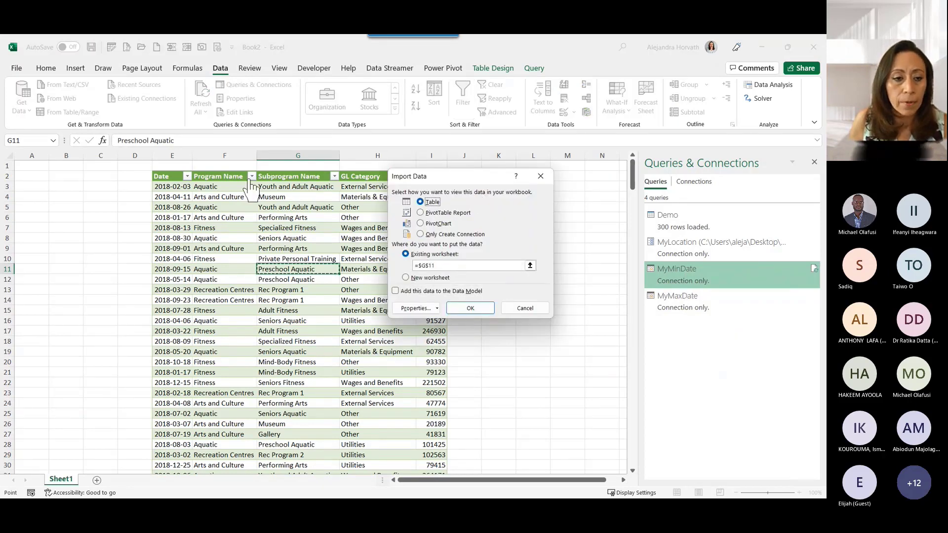
left_click(53, 172)
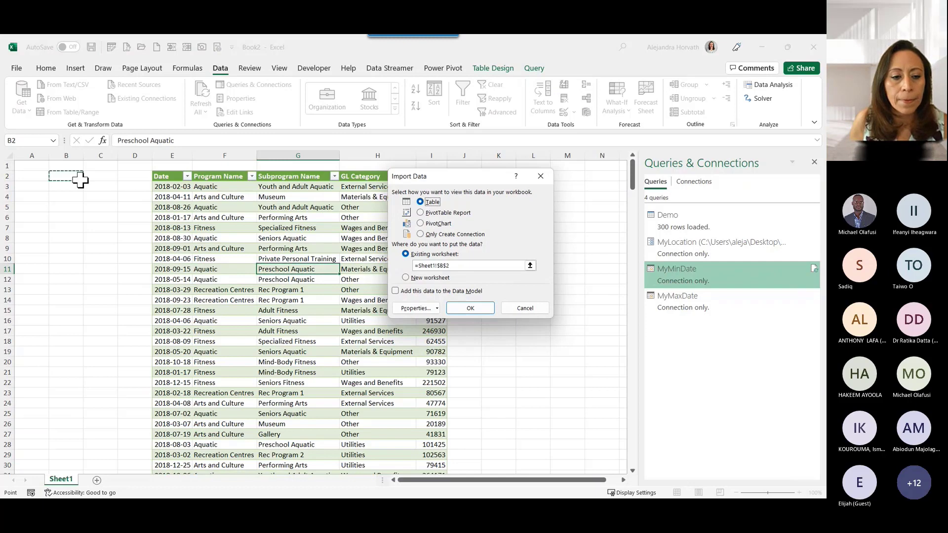
left_click(477, 307)
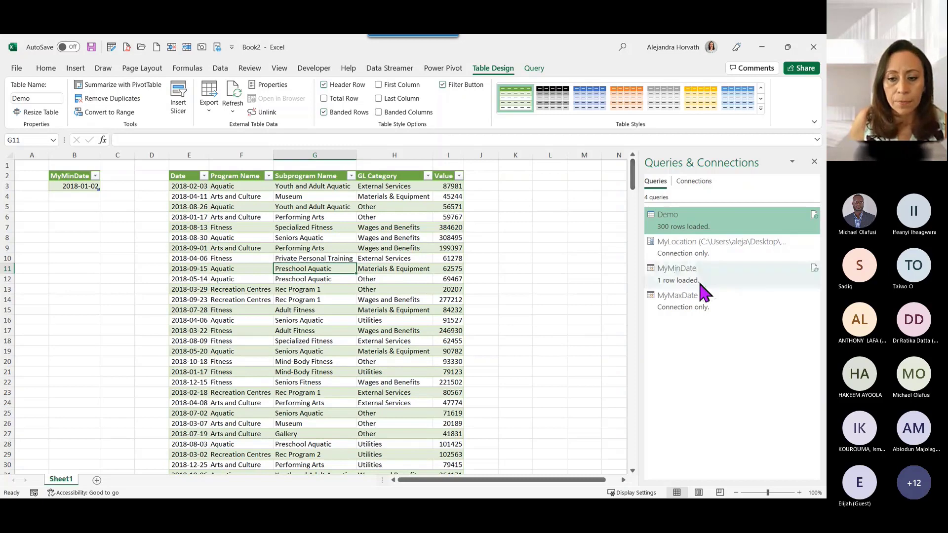
- Load the MyMaxDate query as a table in the existing worksheet at cell C2, beside the MyMinDate table
right_click(705, 295)
left_click(731, 379)
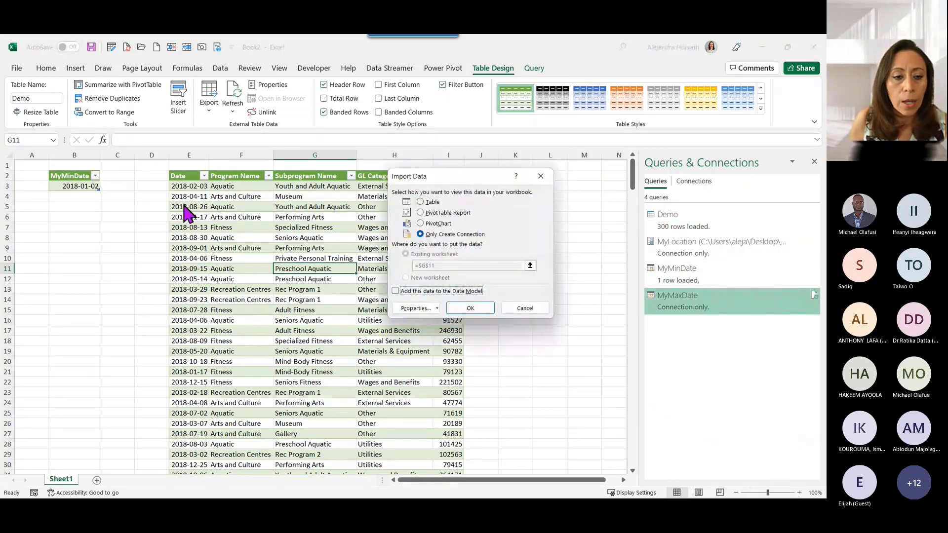
left_click(430, 202)
left_click(110, 176)
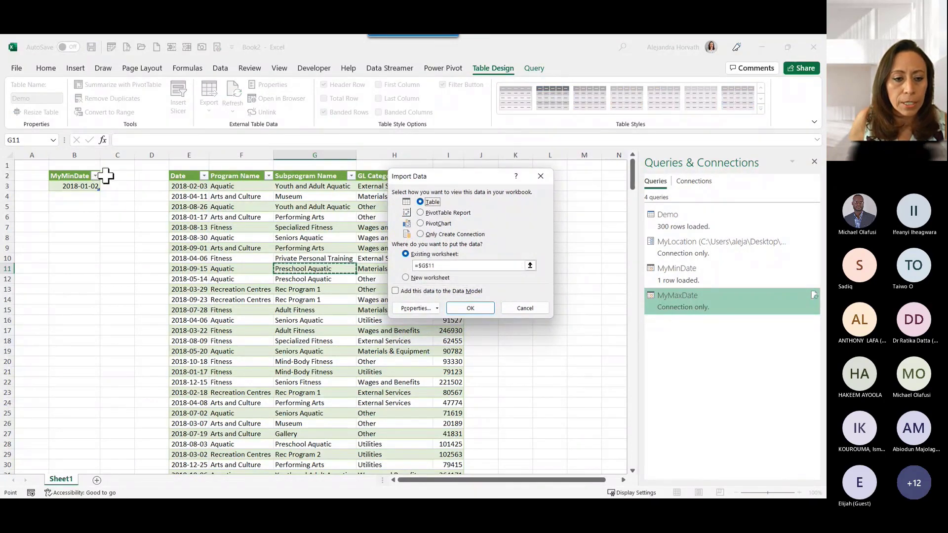
left_click(475, 309)
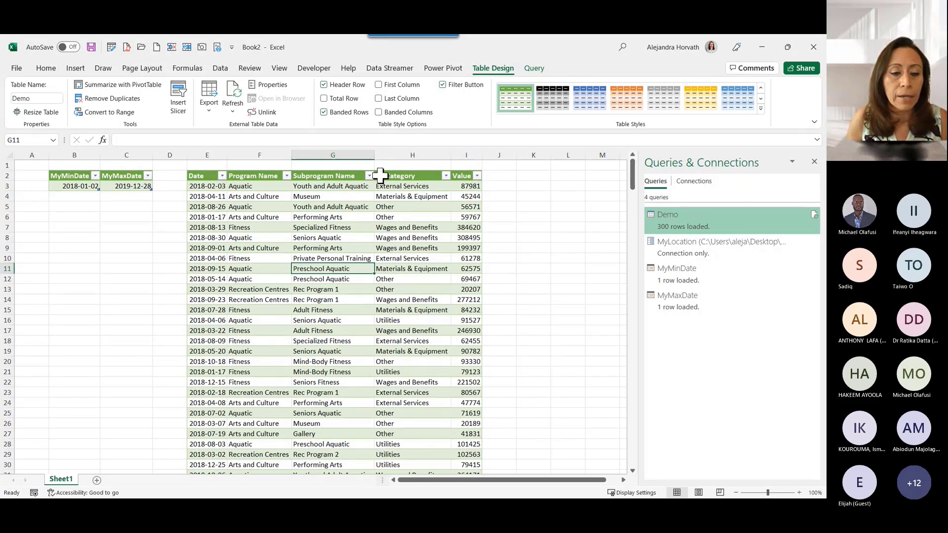
- Enter the labels "Date From" in cell B7 and "Date To" in cell C7, and dismiss the chat notification
left_click(77, 226)
type("D")
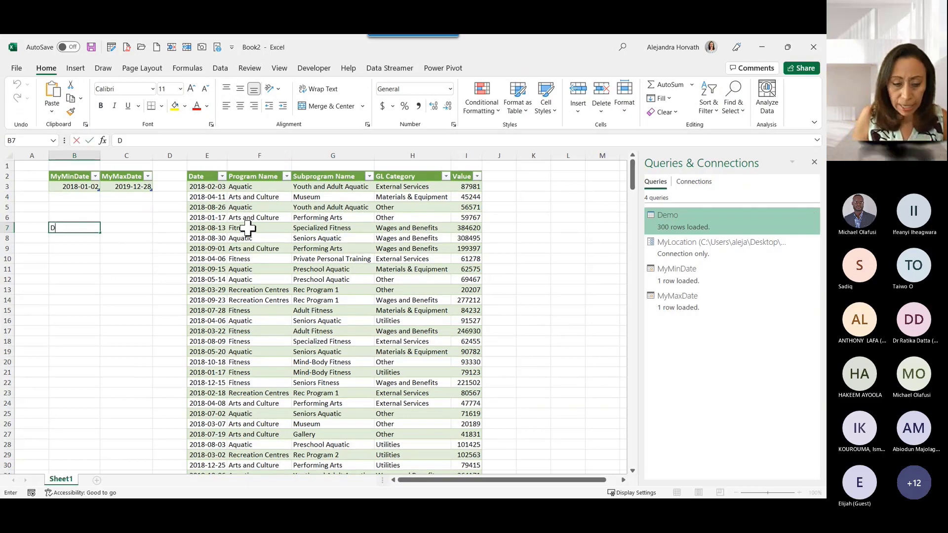
type("ate")
key("F2")
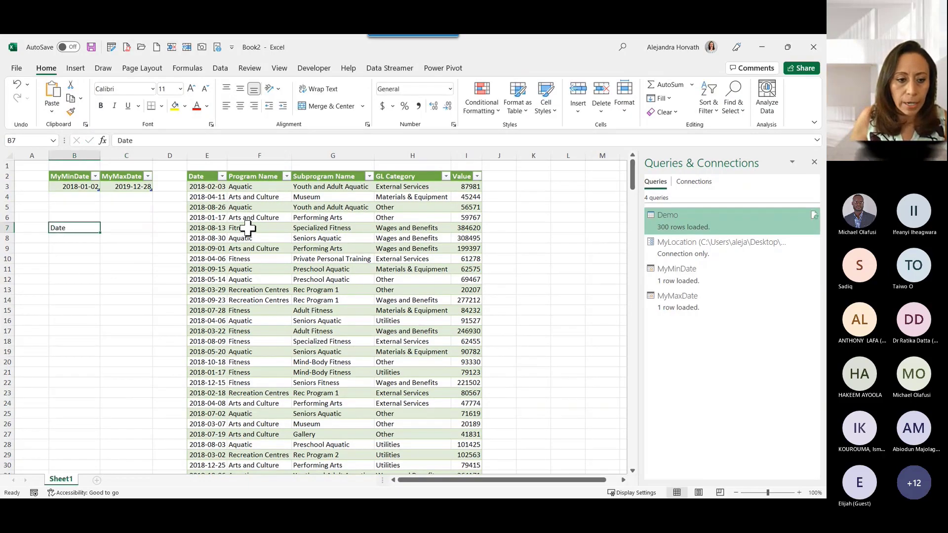
type("From")
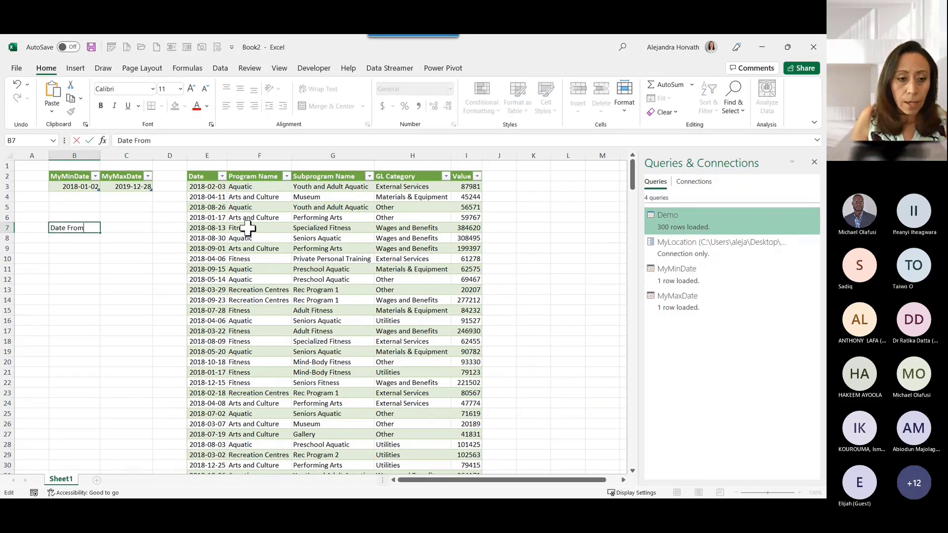
key("Tab")
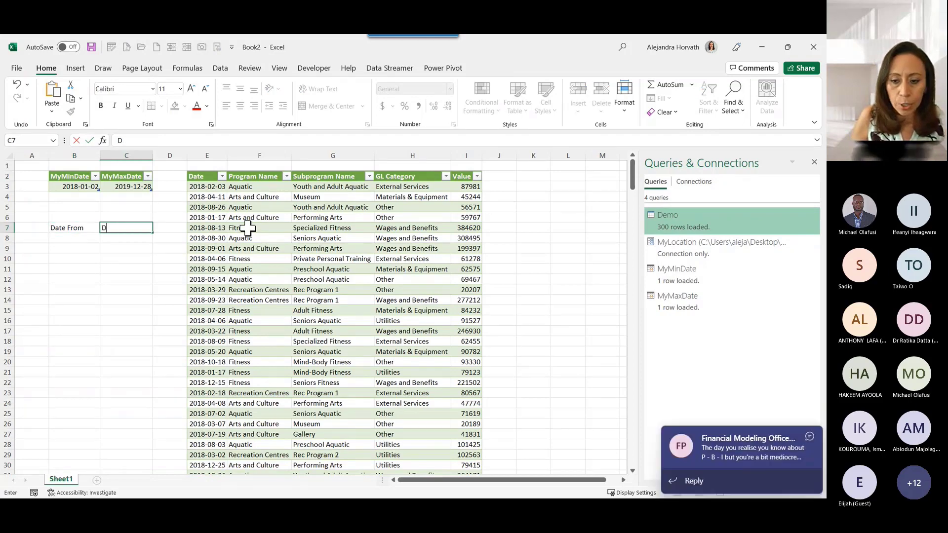
type("Date To")
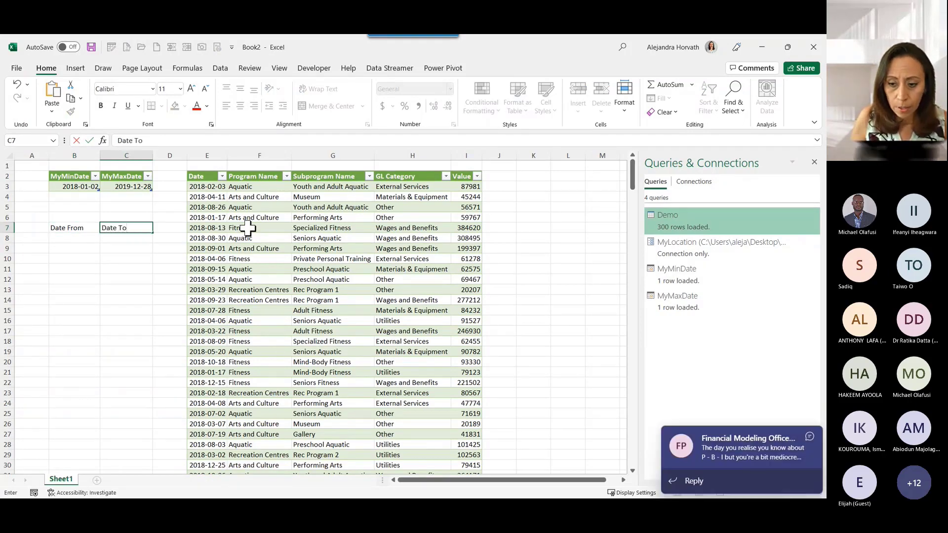
key("Return")
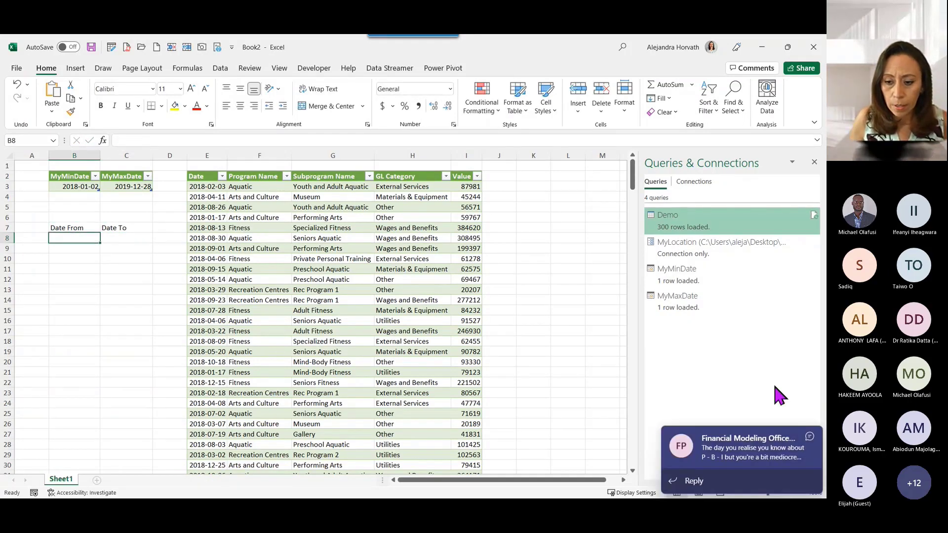
left_click(810, 437)
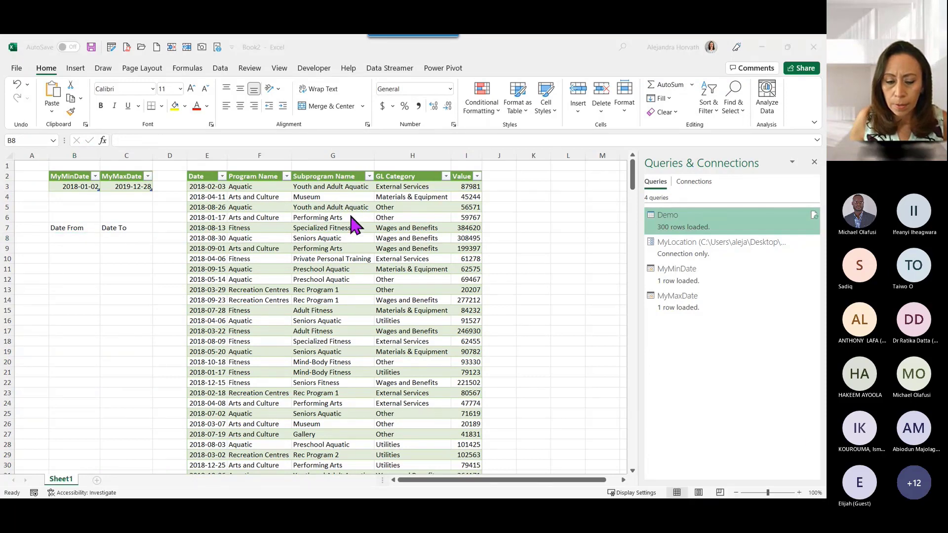
- Enter 2018-06-01 under Date From in cell B8 and 2019-05-31 under Date To in cell C8
left_click(89, 238)
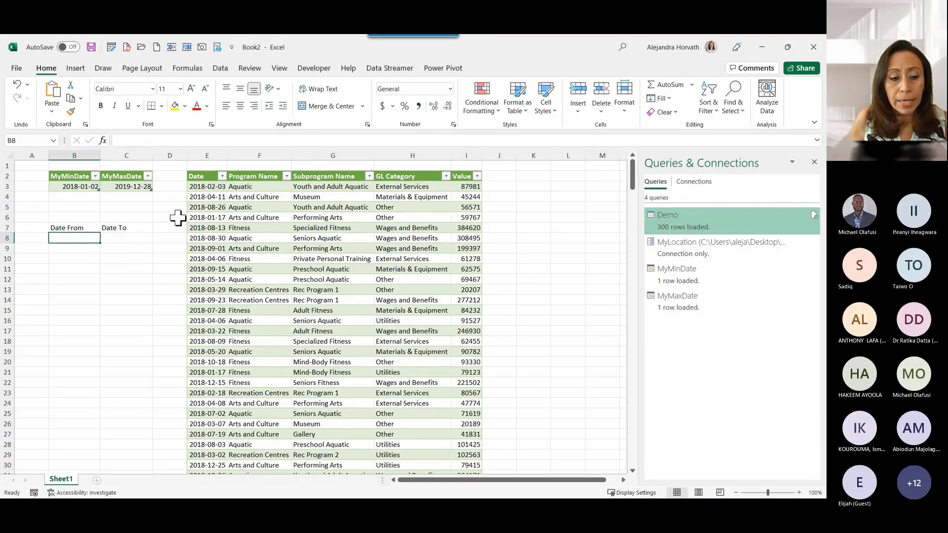
left_click(75, 187)
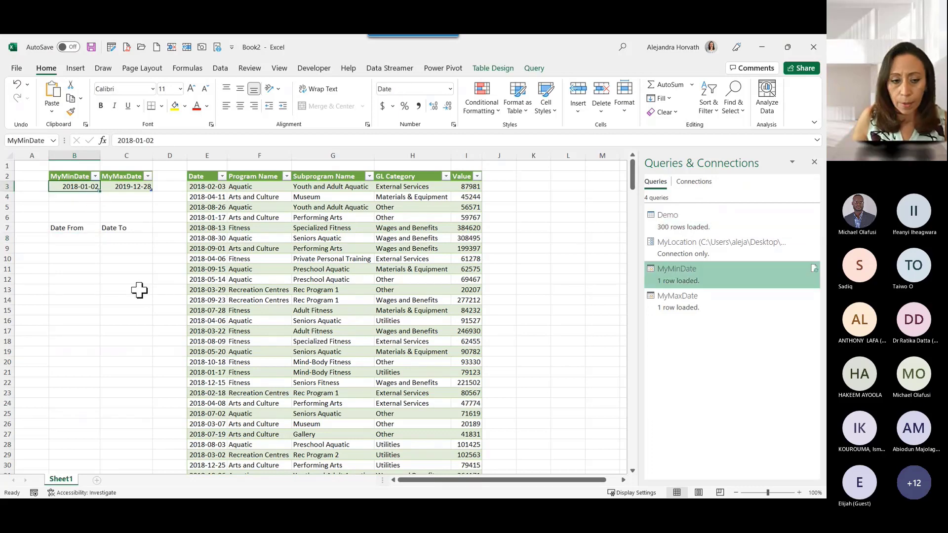
left_click_drag(97, 238, 93, 247)
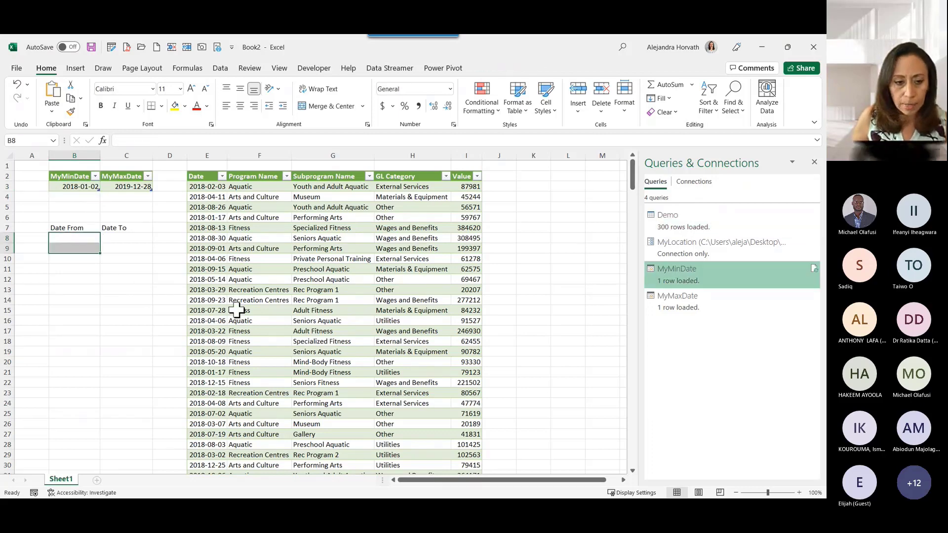
type("2")
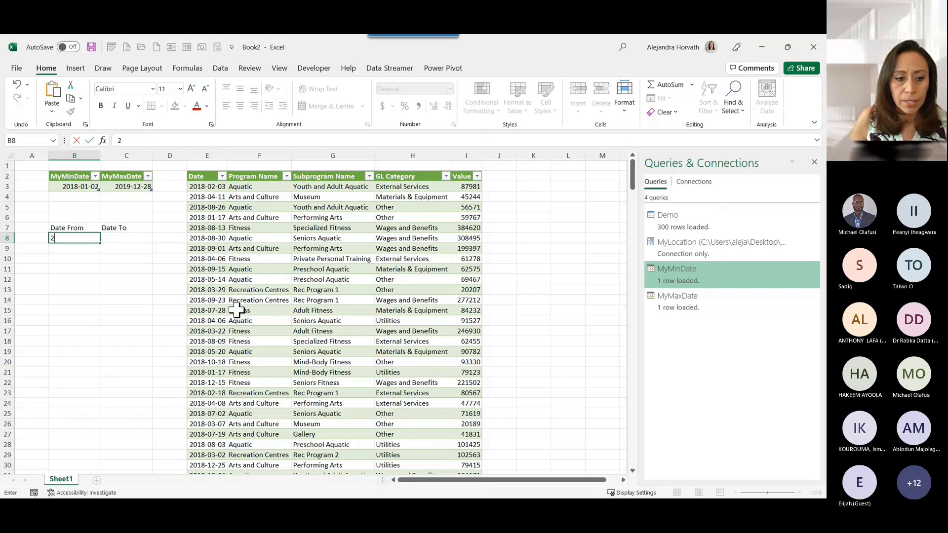
type("018-06-01")
key("Return")
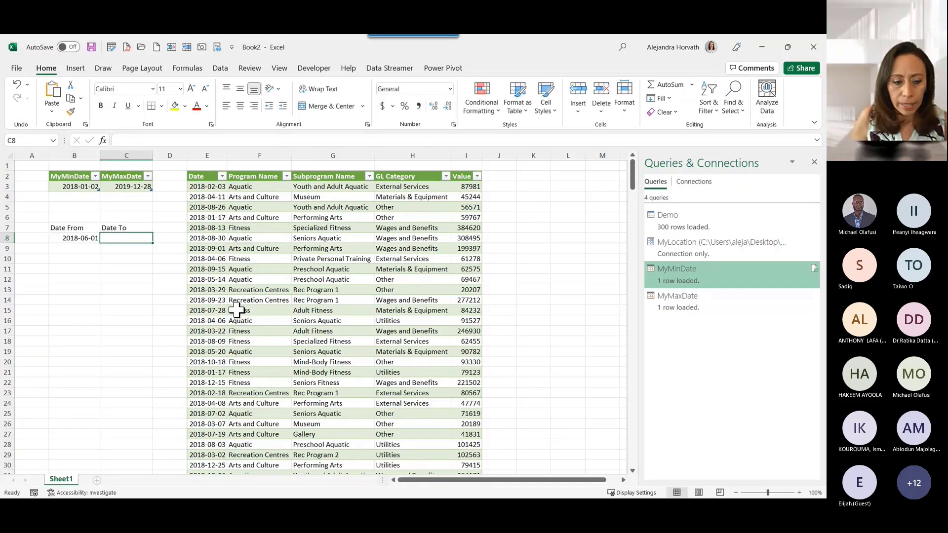
type("2019-5-31")
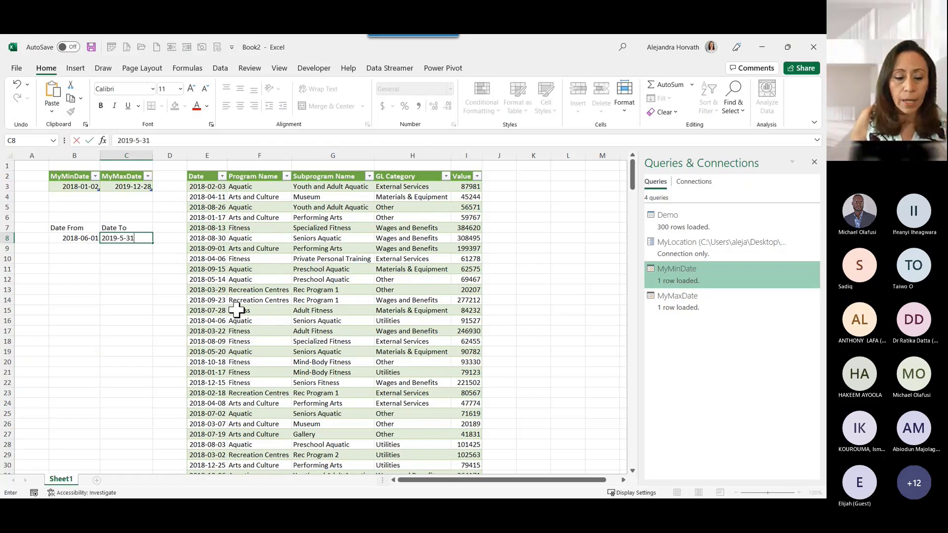
key("ctrl+Return")
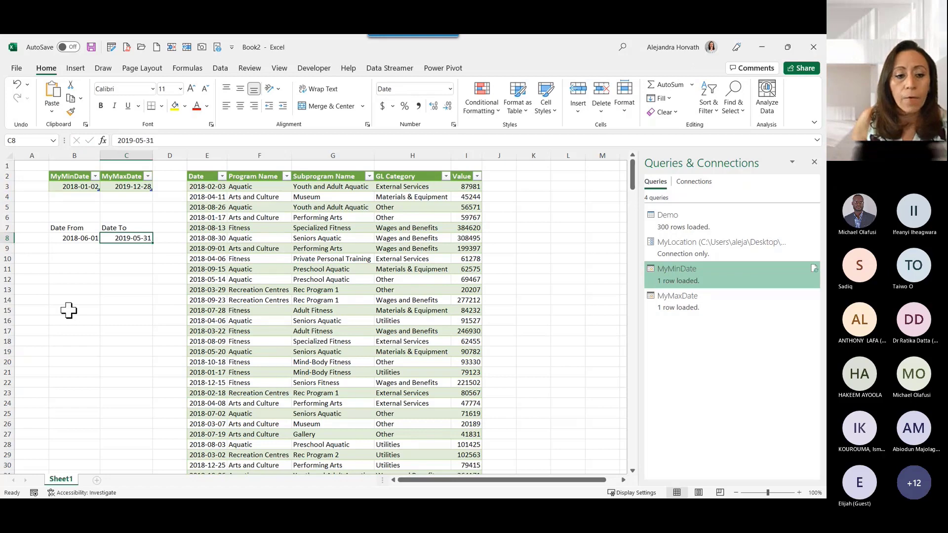
- Bring the range B7:C8 into Power Query as a table with headers
left_click(88, 239)
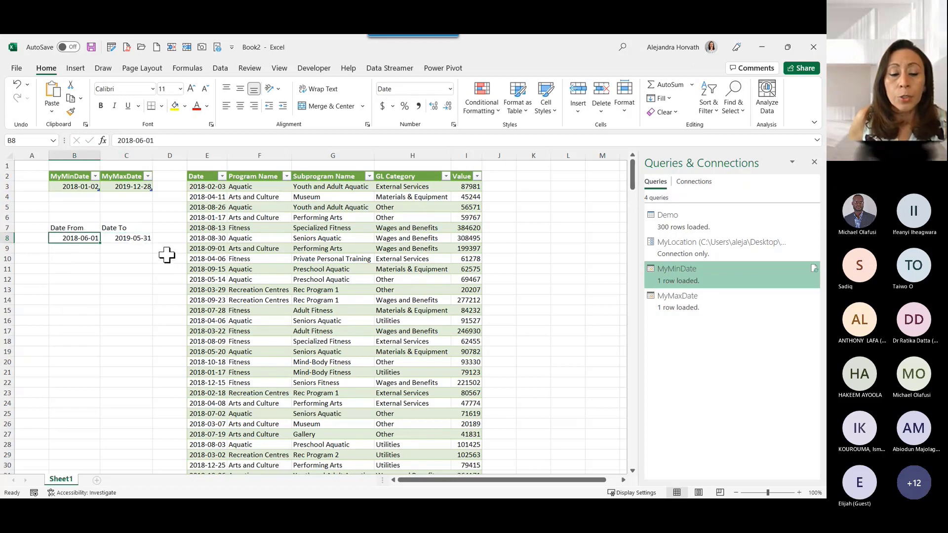
left_click(115, 240)
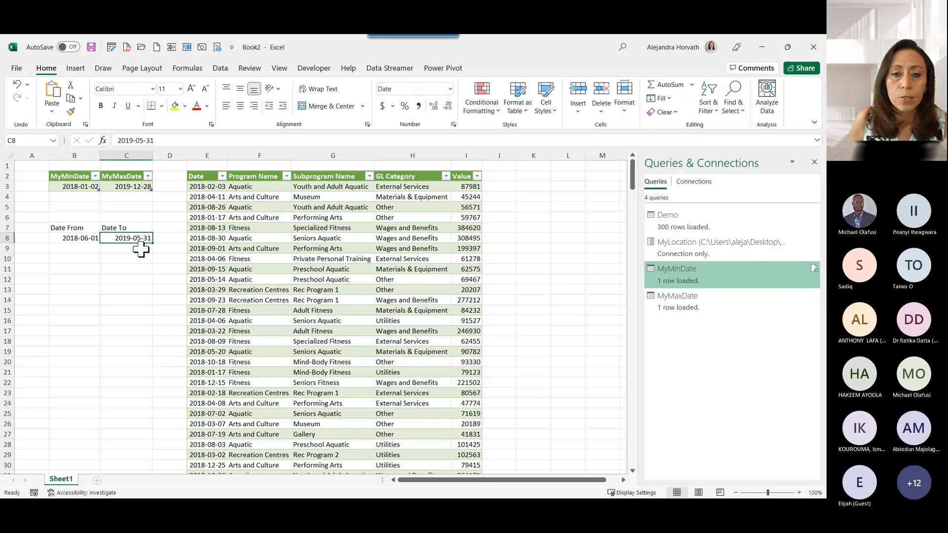
left_click(76, 238)
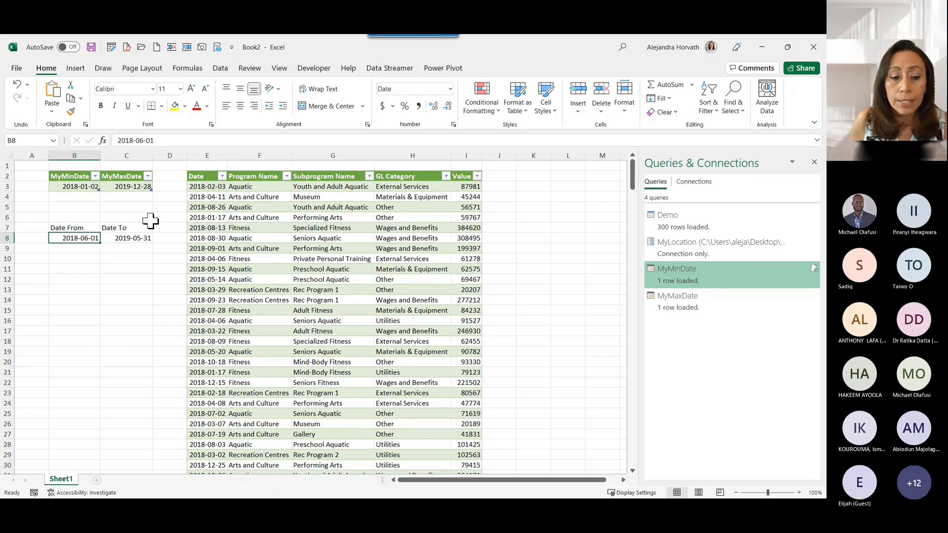
left_click(218, 69)
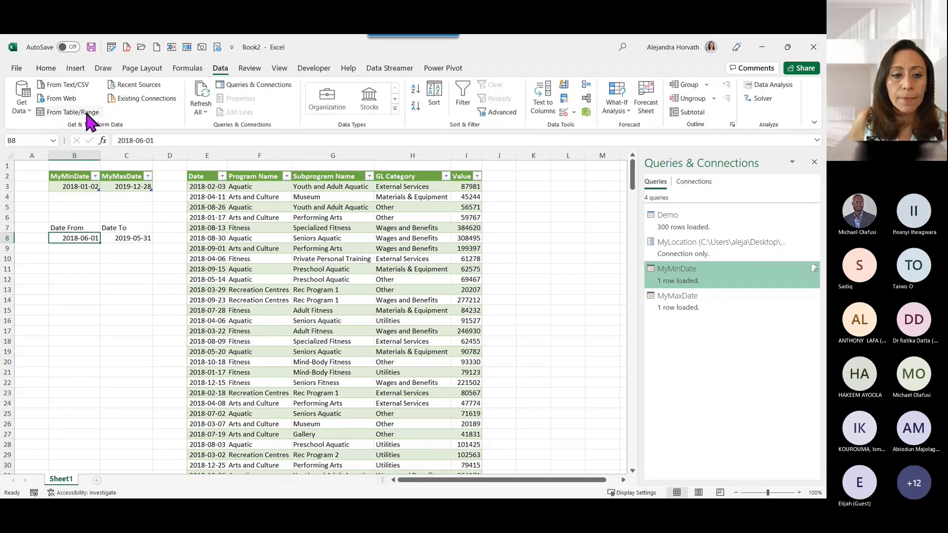
left_click(85, 113)
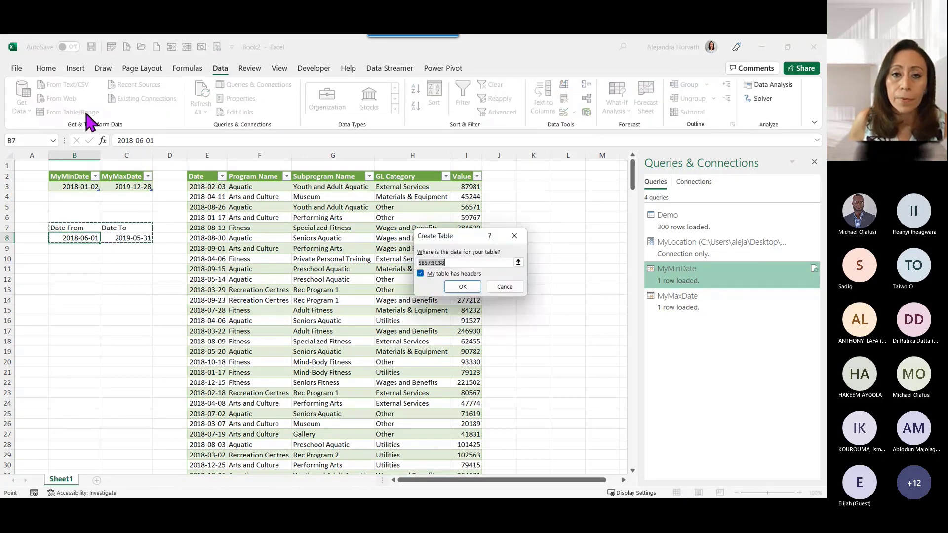
left_click(463, 290)
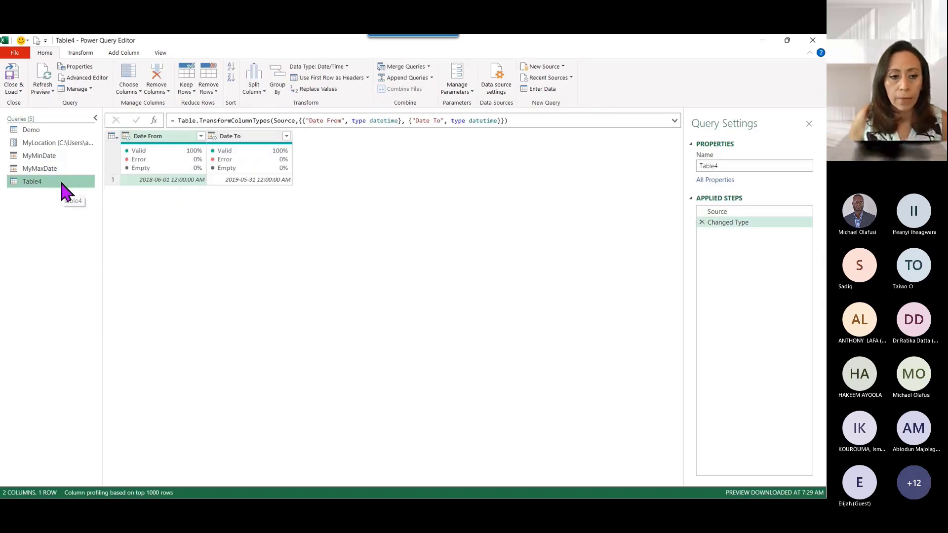
- Rename the new date table's query to "FilterDate FROM"
double_click(61, 184)
type("FilterDate")
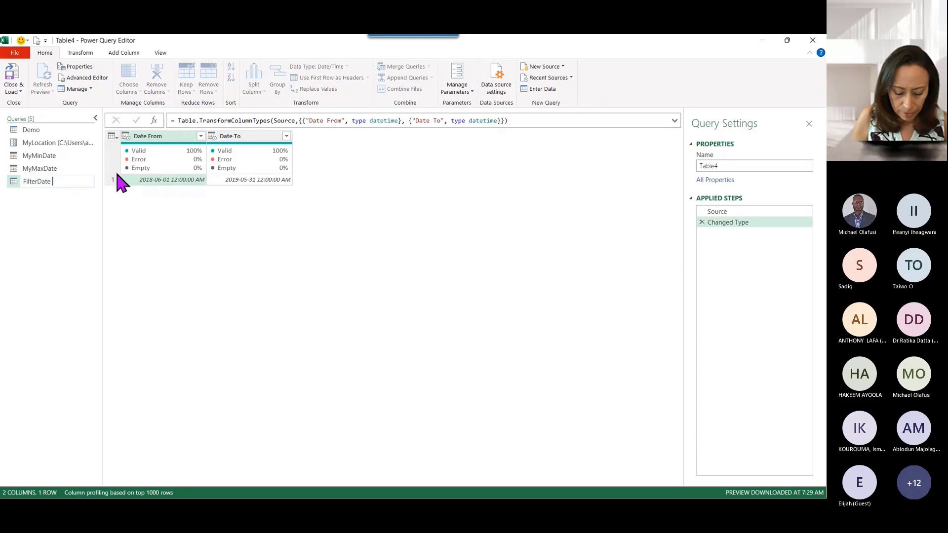
type(" FROM")
key("Return")
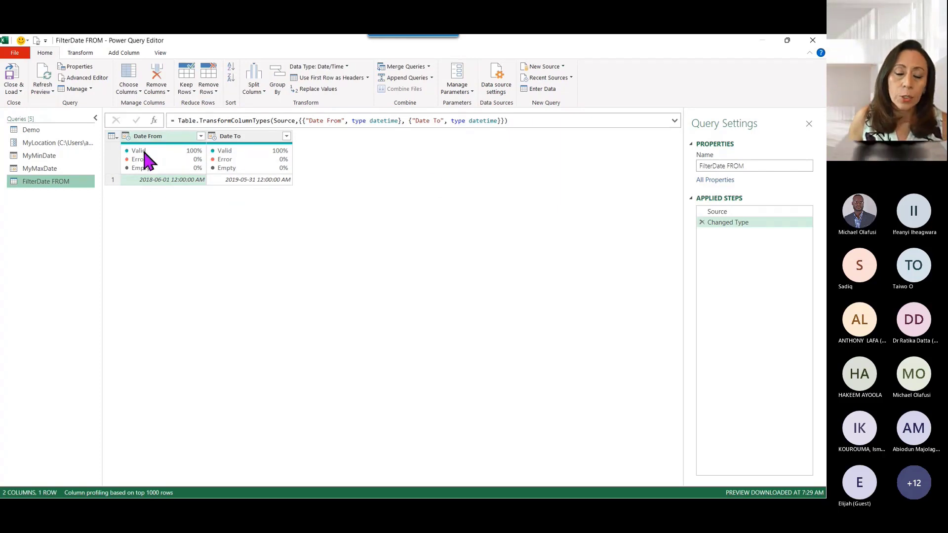
- Examine the date-time values in the Date From and Date To columns at a larger display size
mouse_move(130, 149)
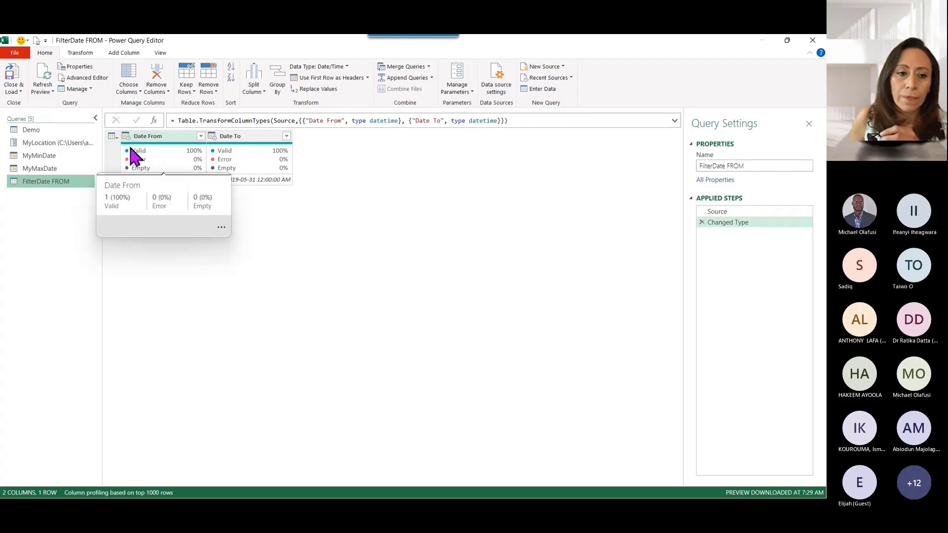
left_click(168, 137)
mouse_move(202, 167)
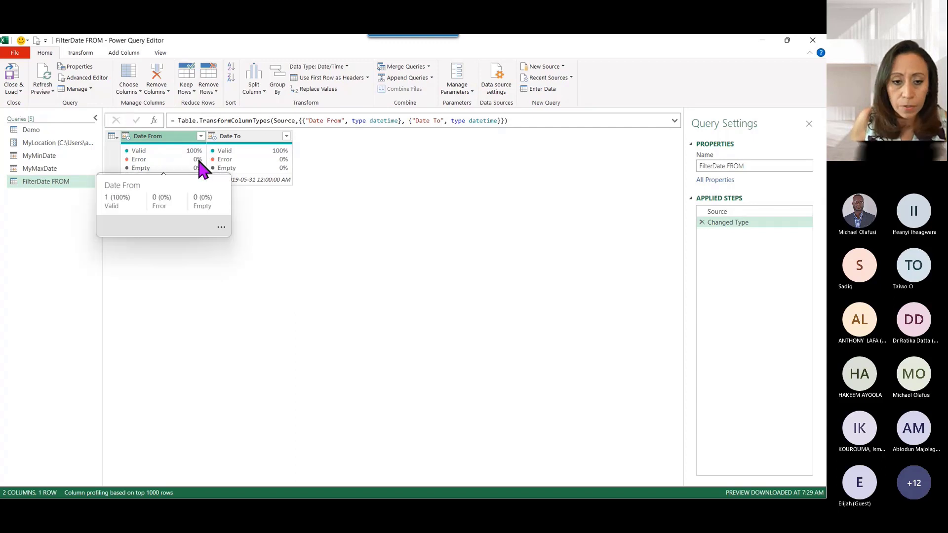
key("ctrl+shift+plus")
key("ctrl+shift+plus")
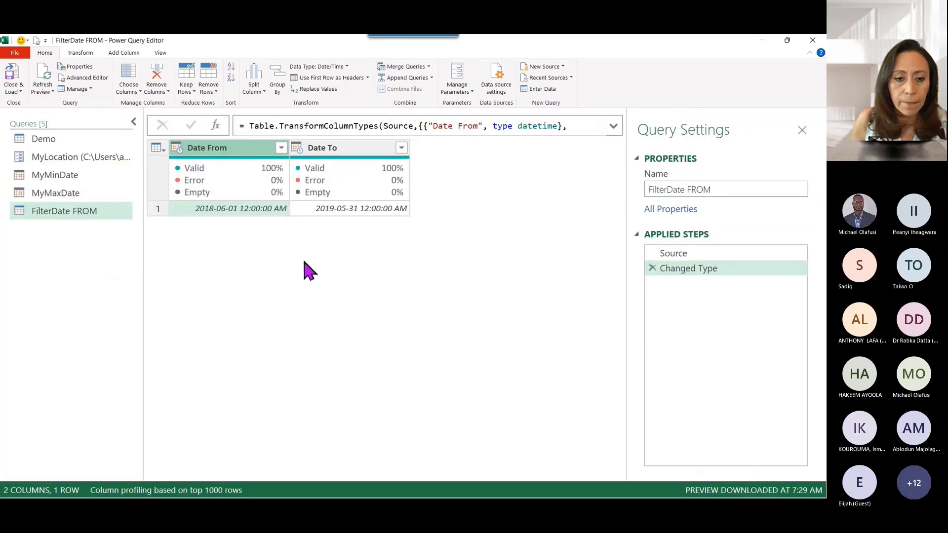
left_click(272, 217)
left_click(364, 212)
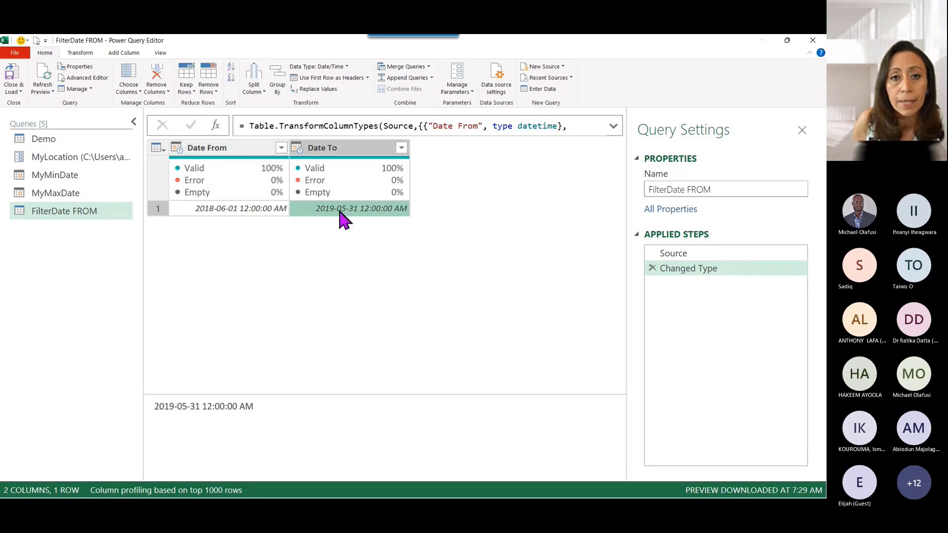
left_click(281, 217)
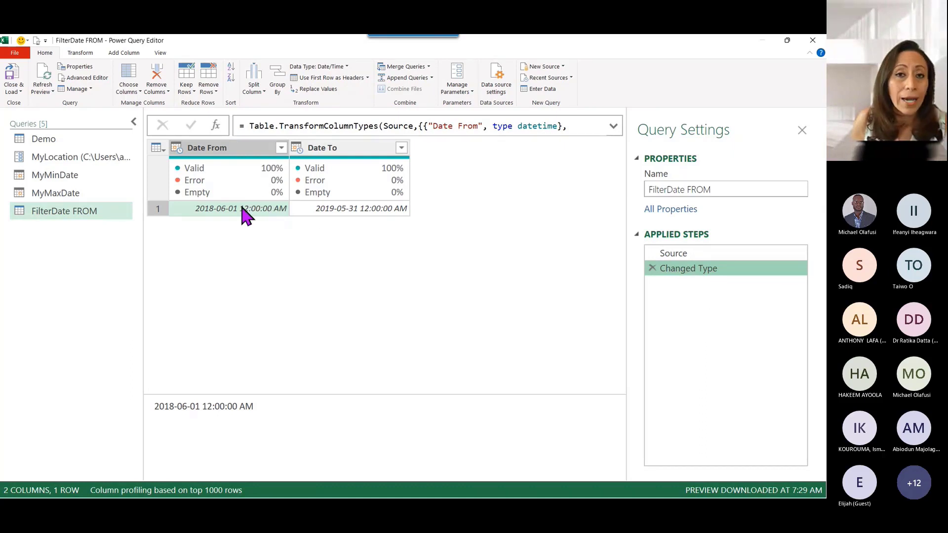
left_click(245, 216)
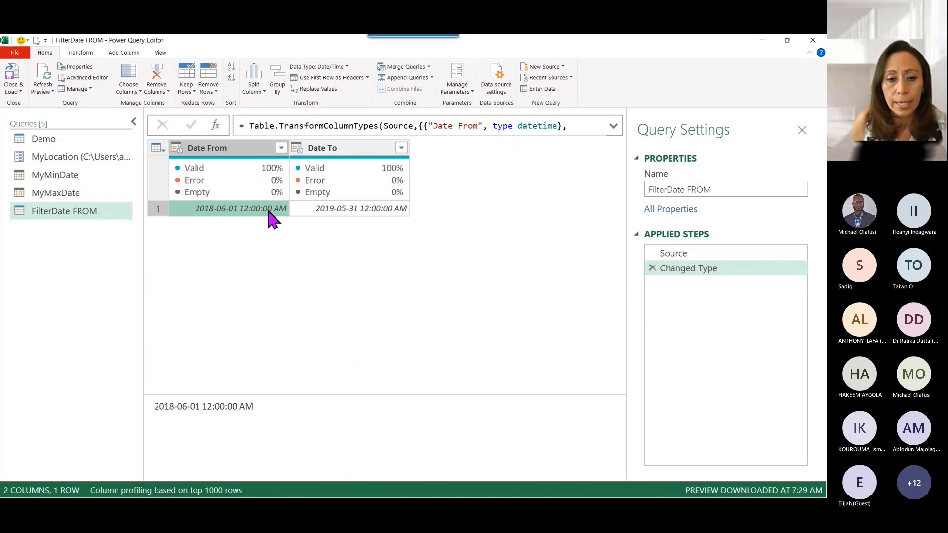
- Change the Date From column's data type to Date, replacing the current type conversion
left_click(176, 148)
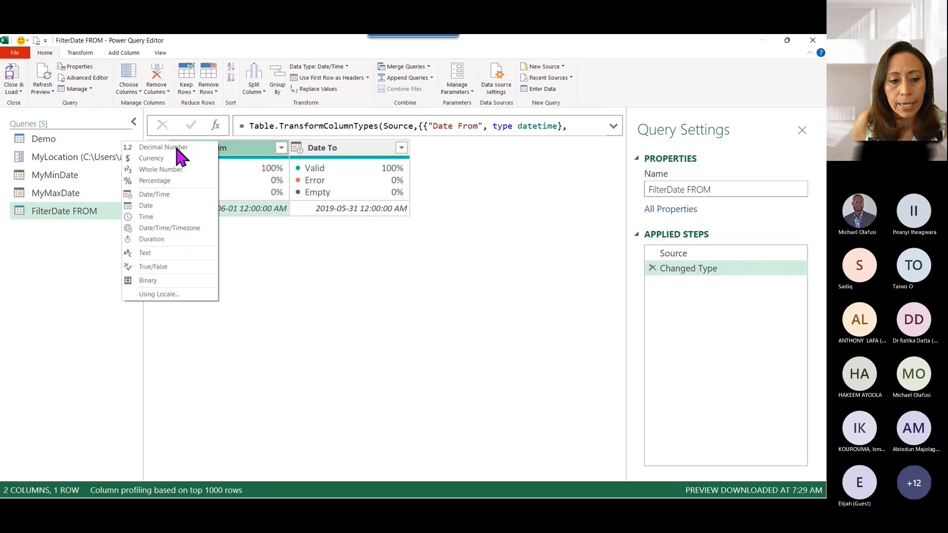
left_click(176, 148)
left_click(176, 148)
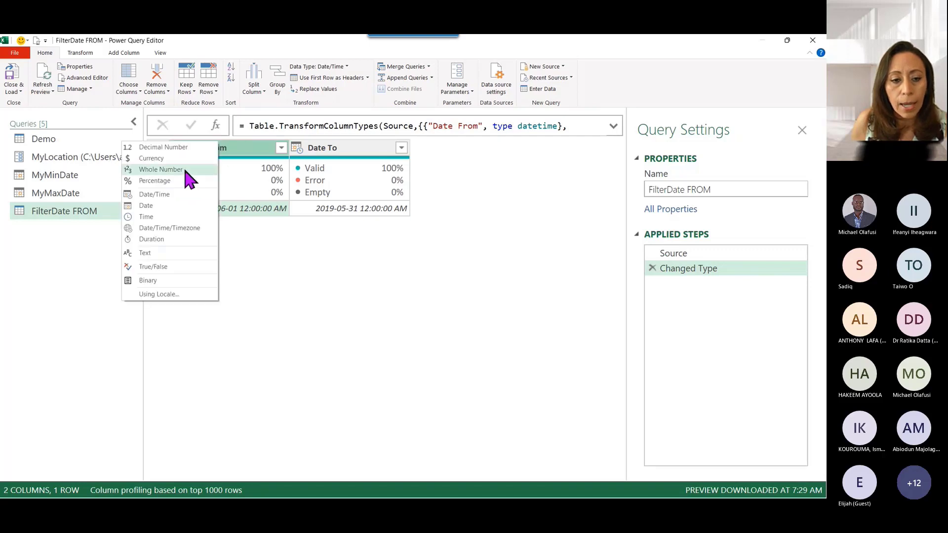
left_click(169, 206)
left_click(407, 298)
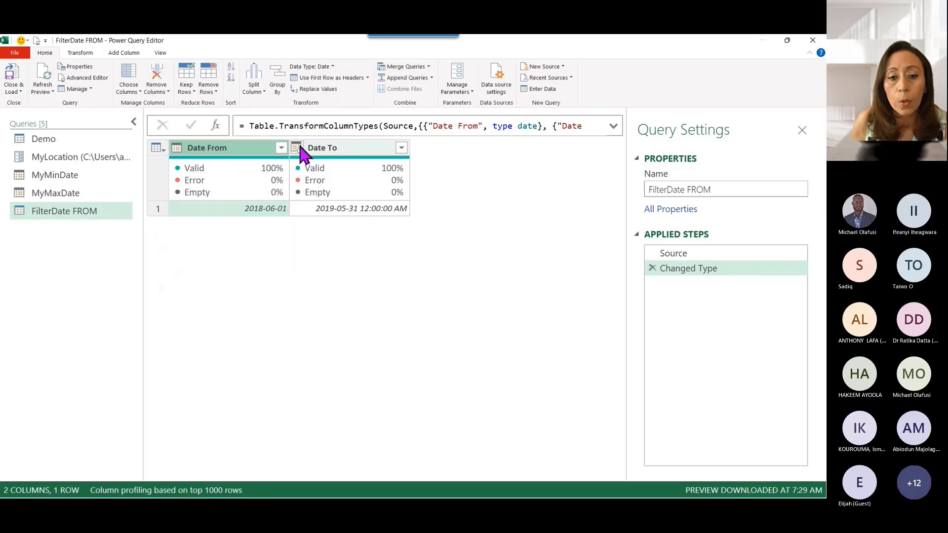
- Change the Date To column's data type to Date, replacing the current conversion, and check both date values
left_click(297, 147)
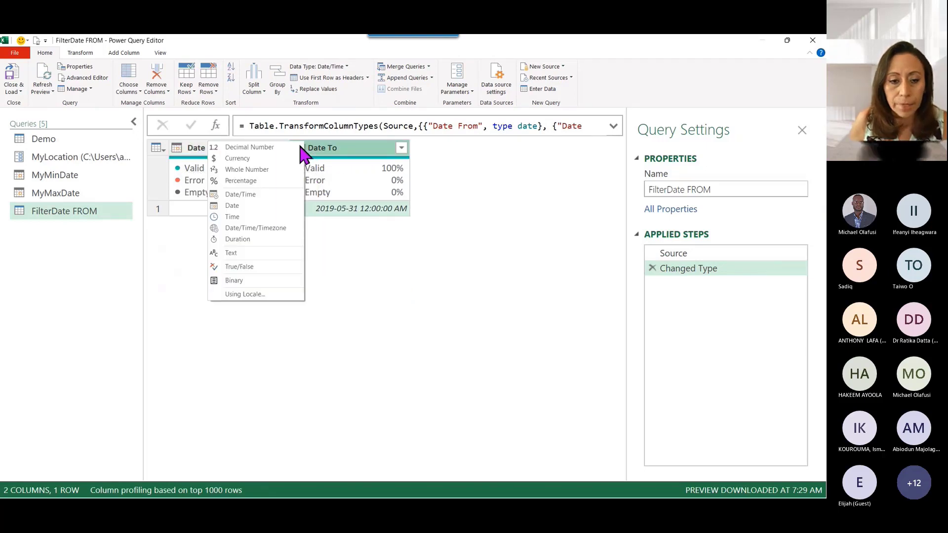
left_click(269, 206)
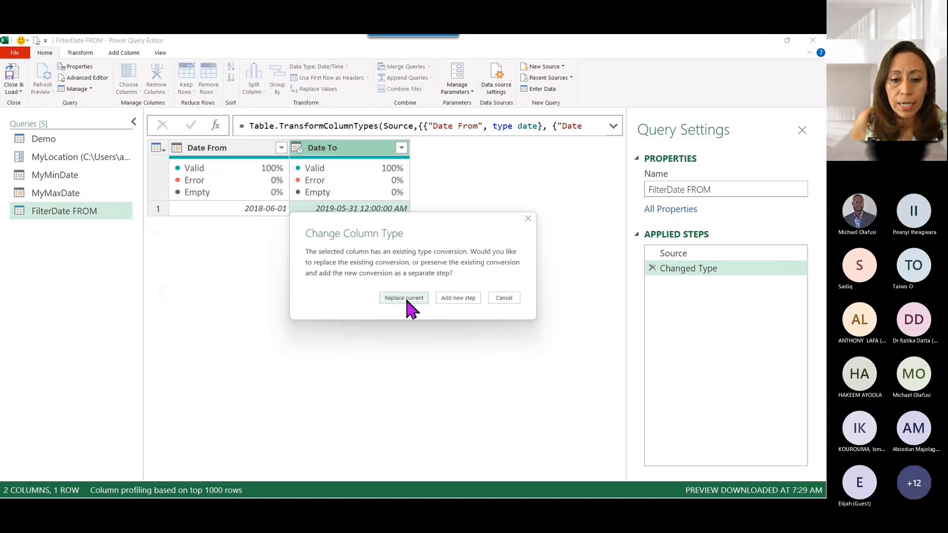
left_click(406, 298)
left_click(279, 209)
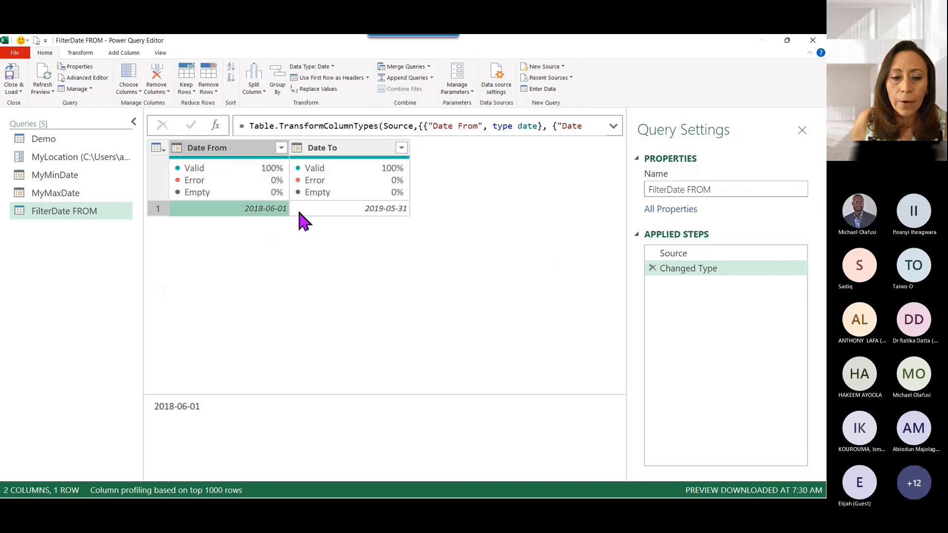
left_click(321, 211)
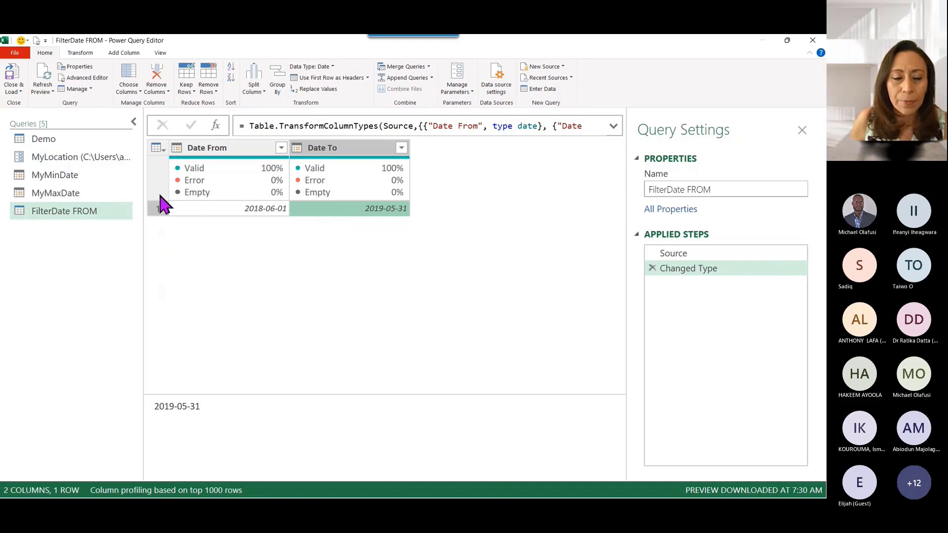
- Duplicate the FilterDate FROM query and rename the copy "FilterDate TO"
right_click(106, 213)
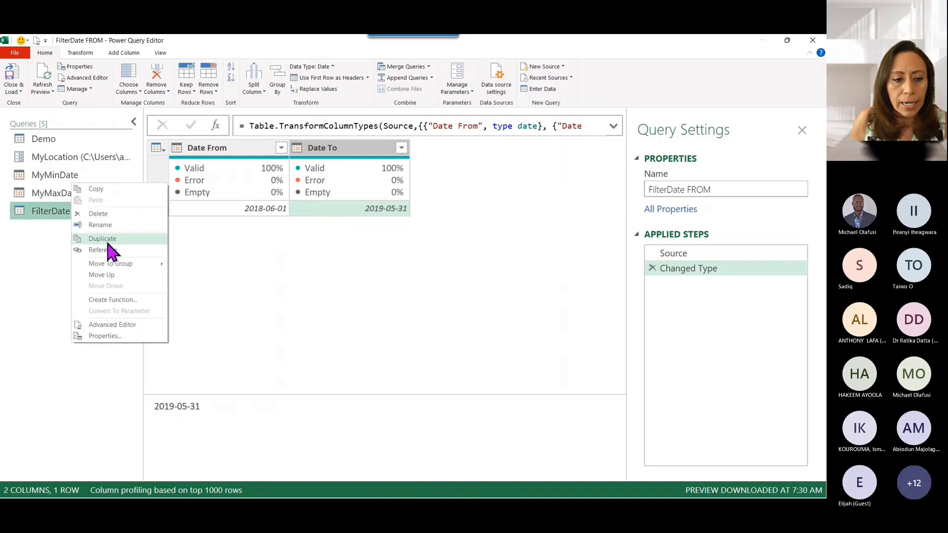
left_click(108, 241)
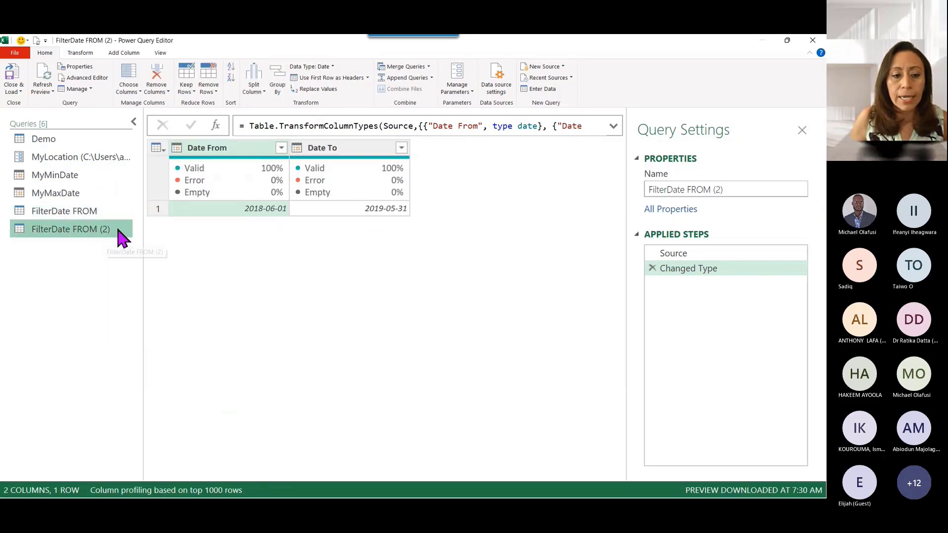
double_click(119, 229)
left_click(118, 230)
key("BackSpace")
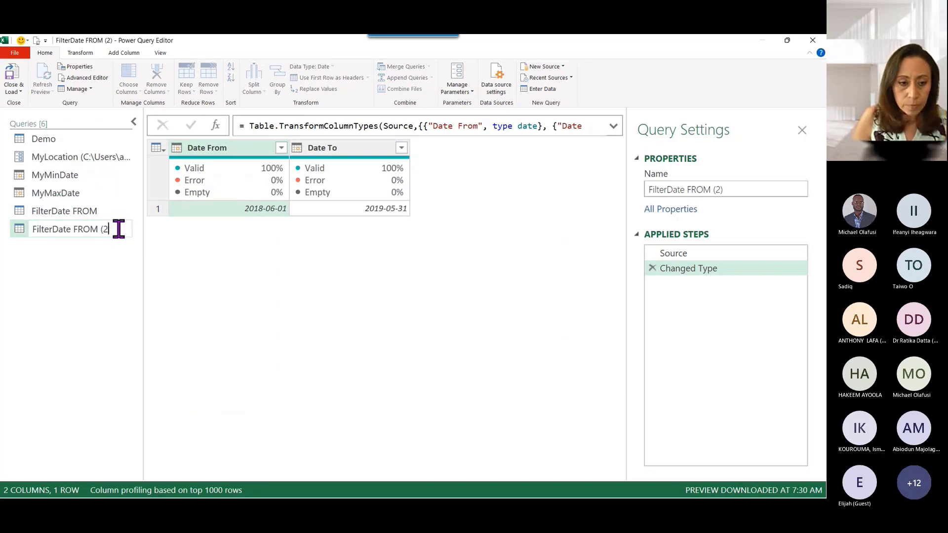
key("BackSpace")
key("BackSpace")
key("BackSpace")
key("BackSpace")
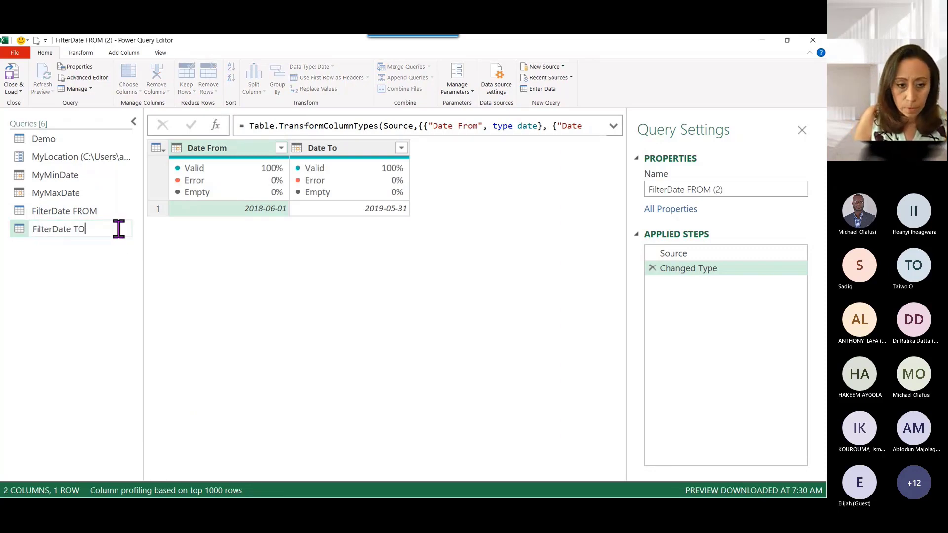
key("Return")
- Drill down into the Date From value in the FilterDate FROM query and examine the row and column references in its formula
left_click(121, 213)
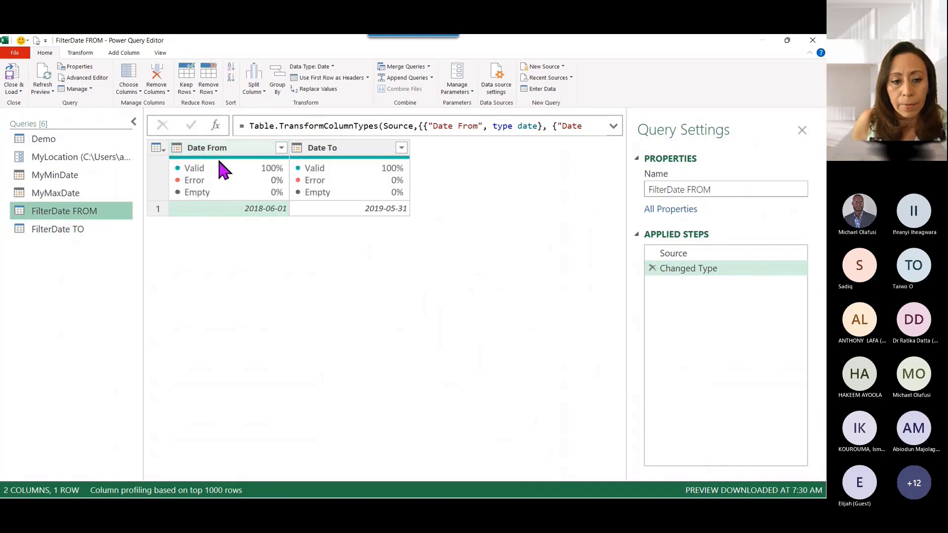
left_click(211, 213)
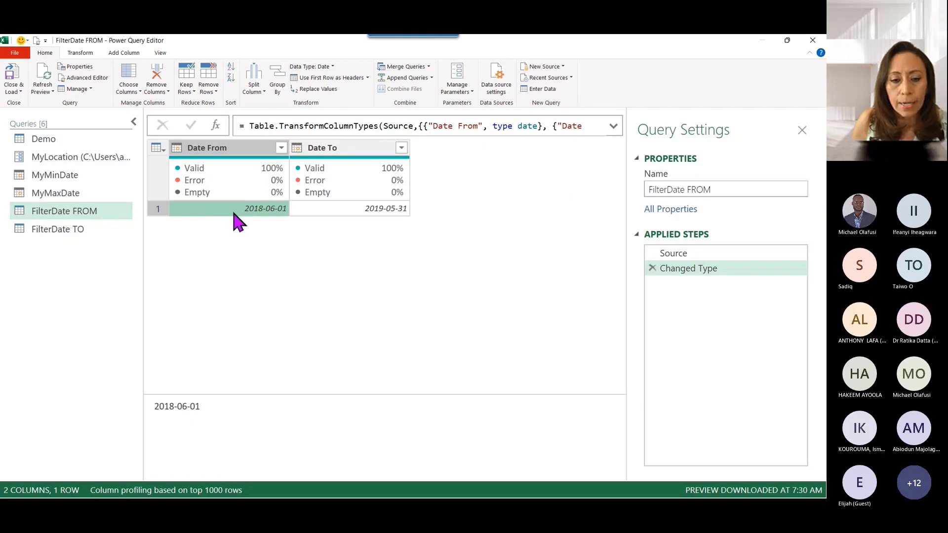
right_click(207, 213)
left_click(202, 221)
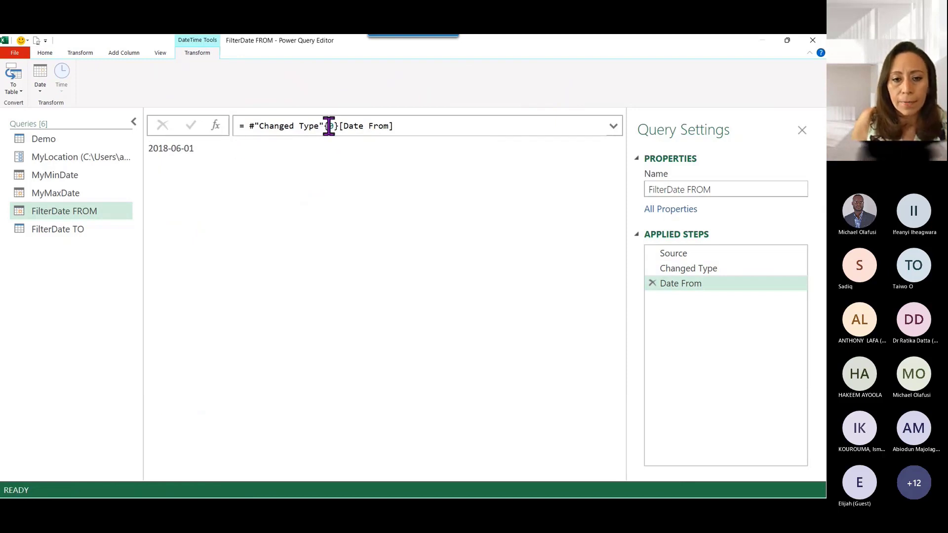
left_click_drag(250, 126, 340, 126)
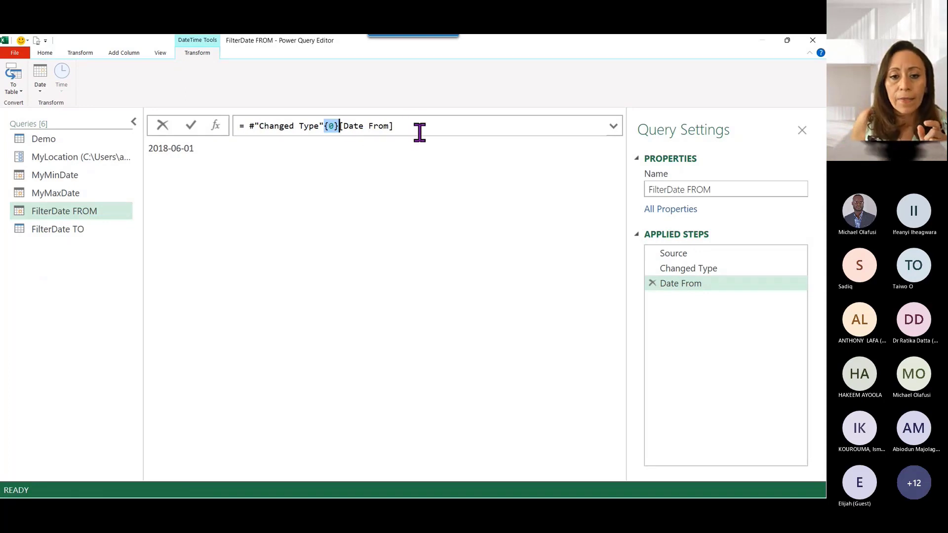
left_click_drag(395, 127, 350, 130)
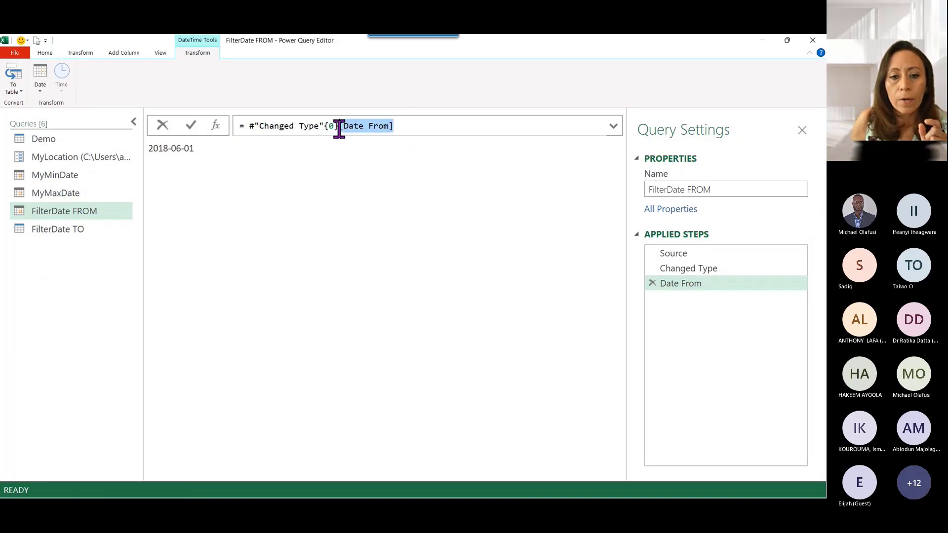
left_click(208, 164)
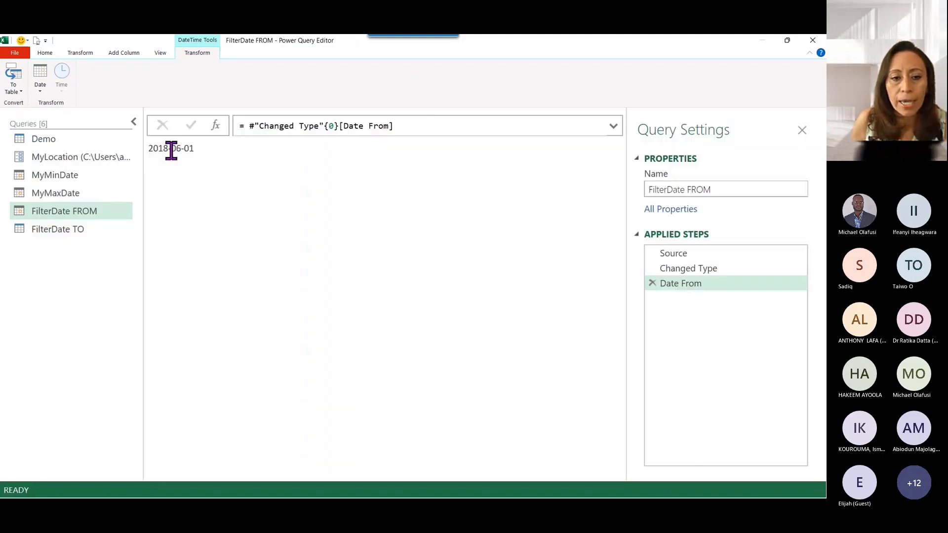
left_click_drag(207, 158, 158, 160)
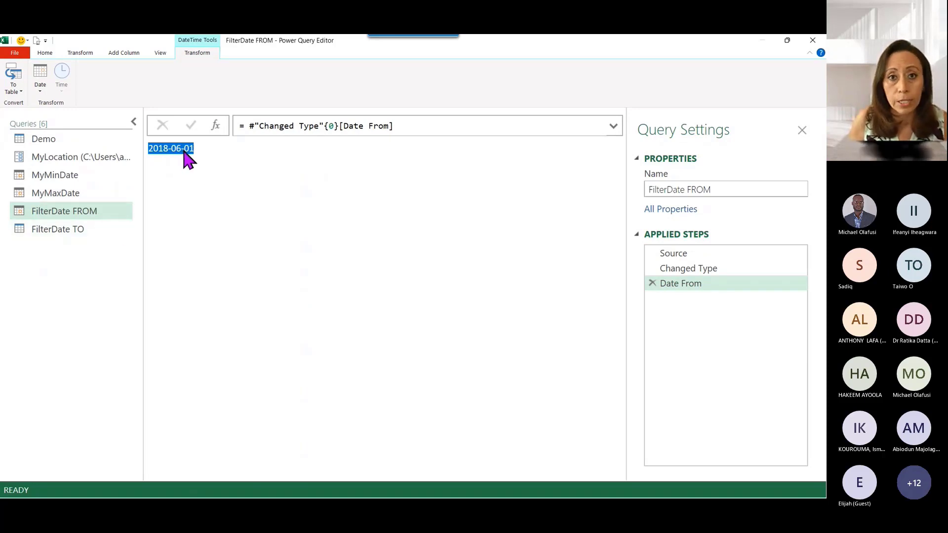
- Drill down into the Date To value in the FilterDate TO query and compare it with FilterDate FROM
left_click(109, 231)
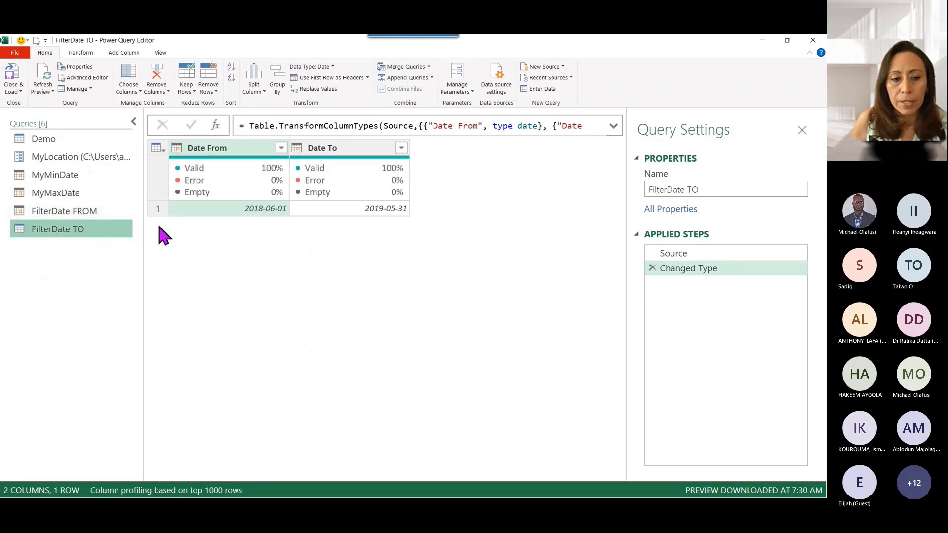
left_click(331, 212)
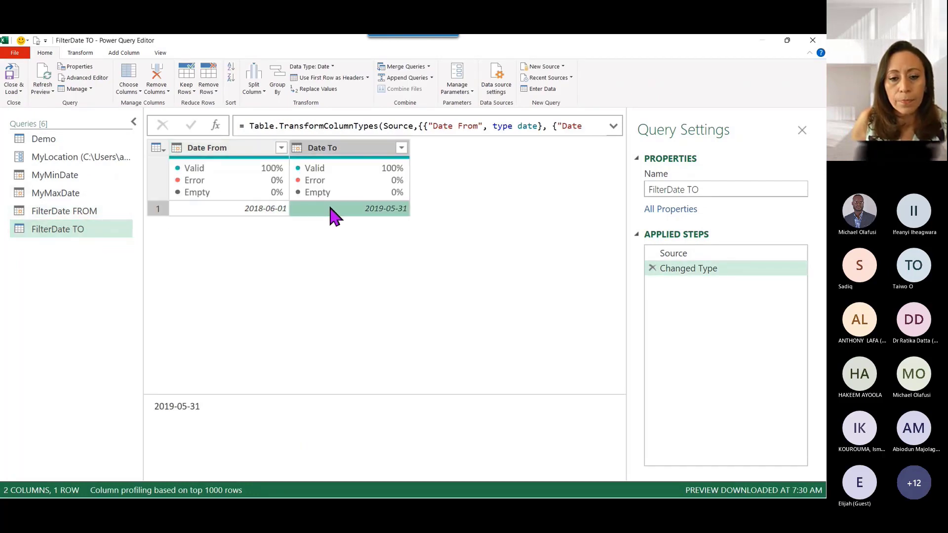
right_click(332, 212)
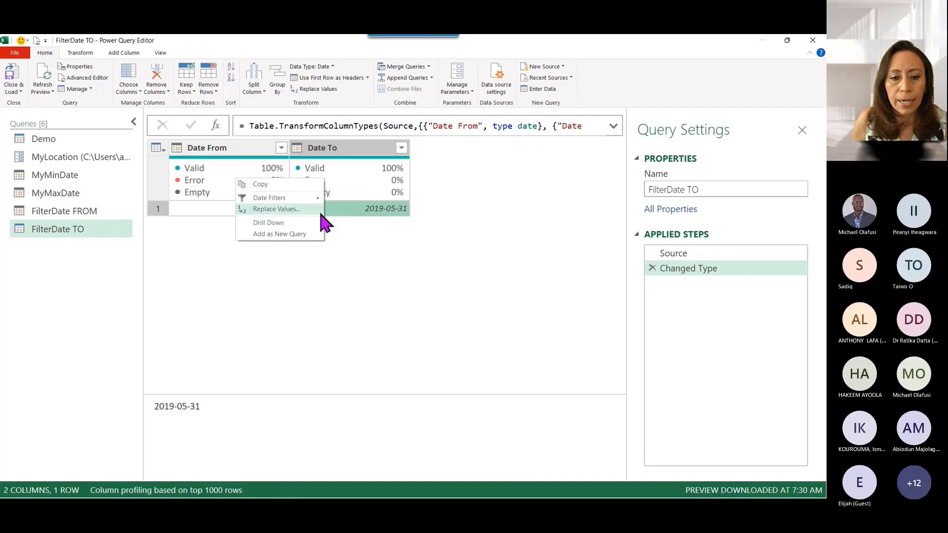
left_click(315, 220)
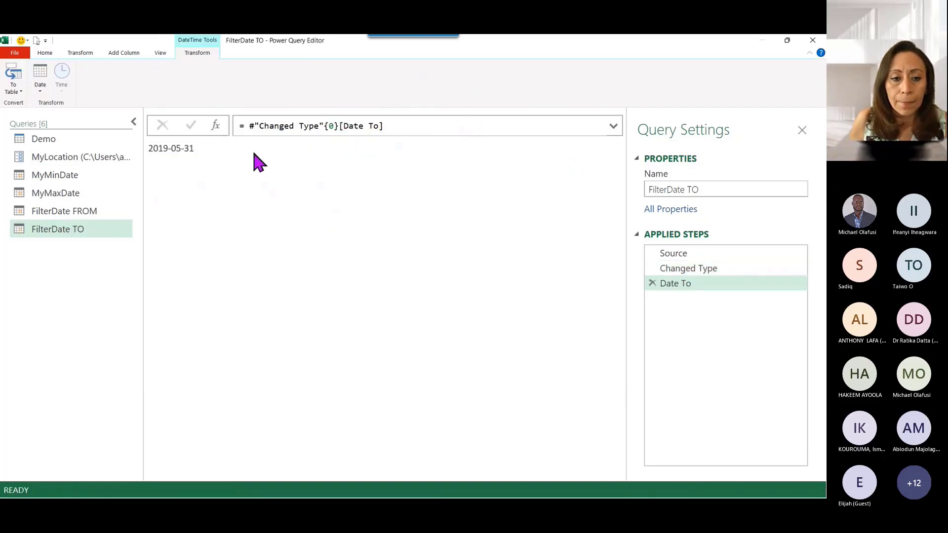
left_click(79, 213)
left_click(75, 228)
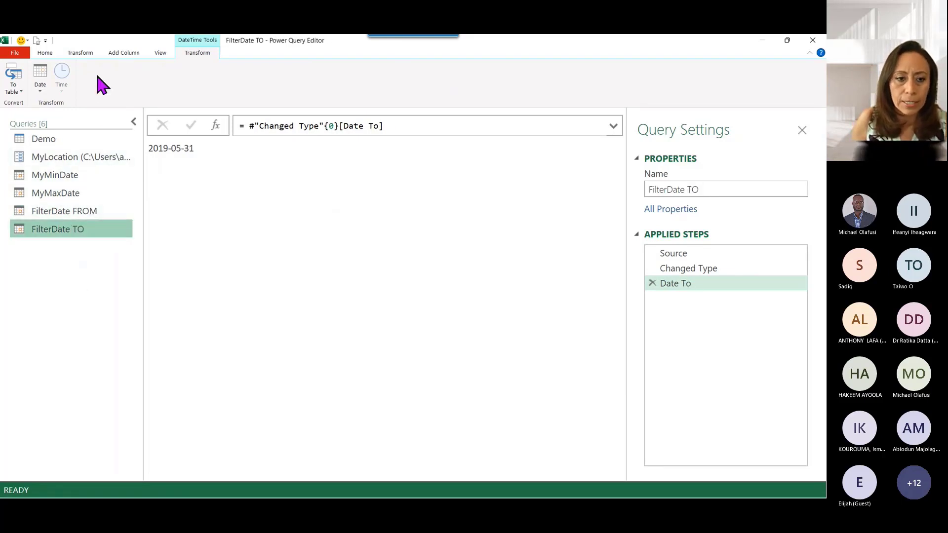
- Create a new query group named "FilteringQueries"
left_click(57, 297)
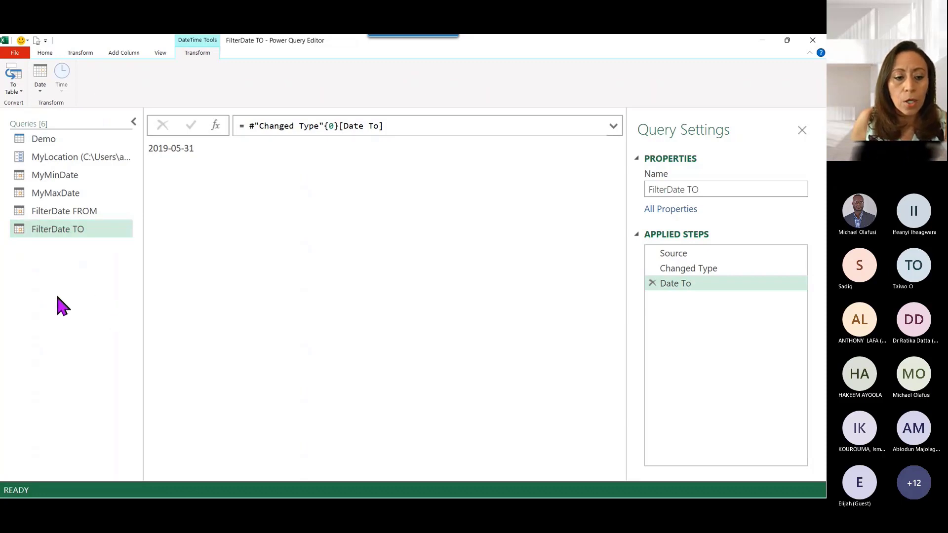
right_click(55, 267)
left_click(61, 256)
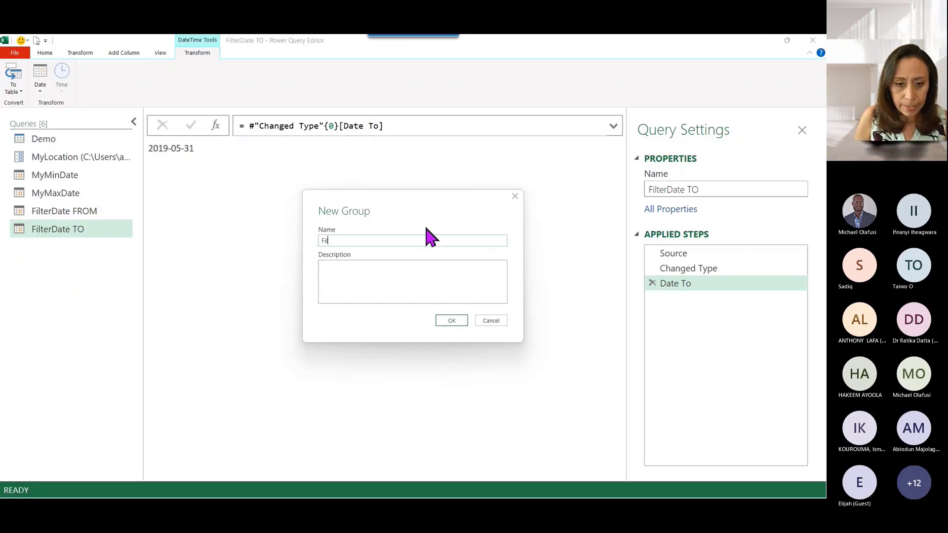
type("Filterin")
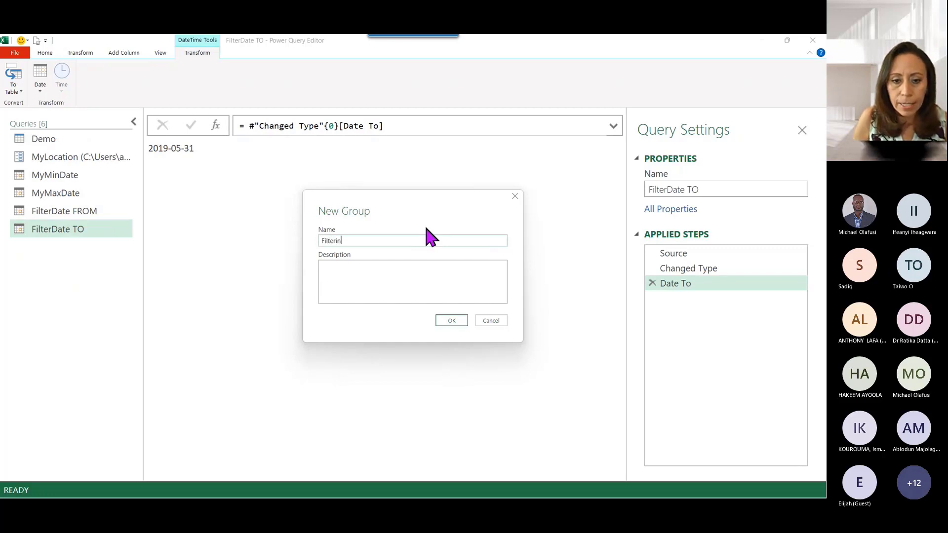
type("gQuer")
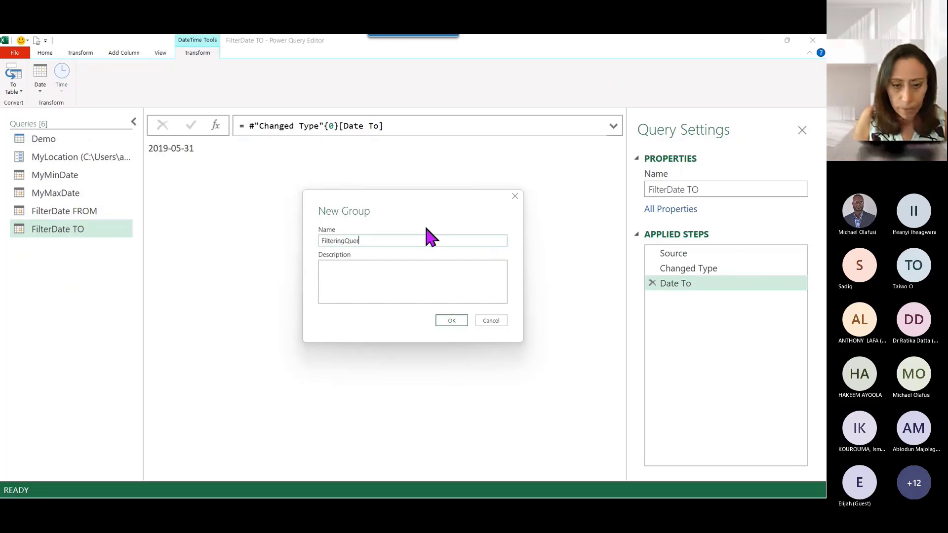
type("ies")
key("Return")
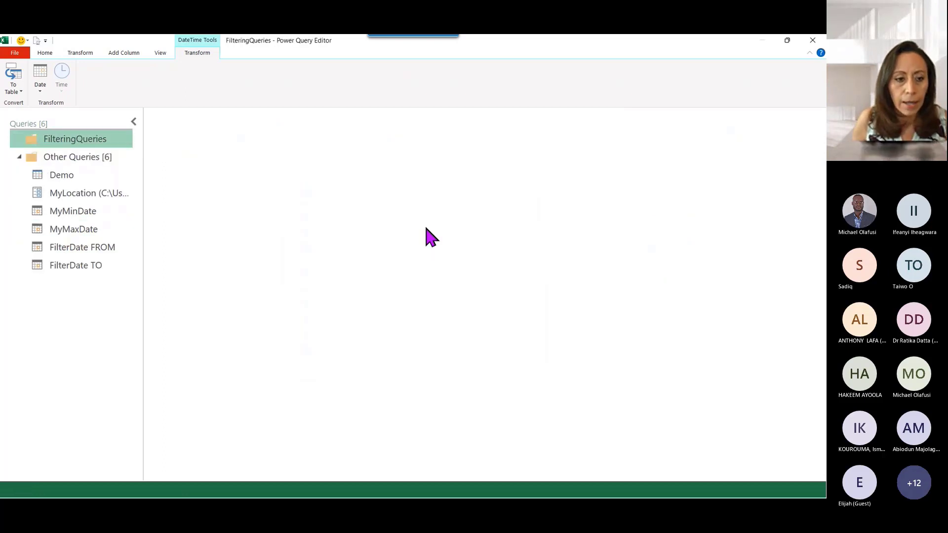
- Move the FilterDate FROM and FilterDate TO queries together into the FilteringQueries group
left_click(95, 212)
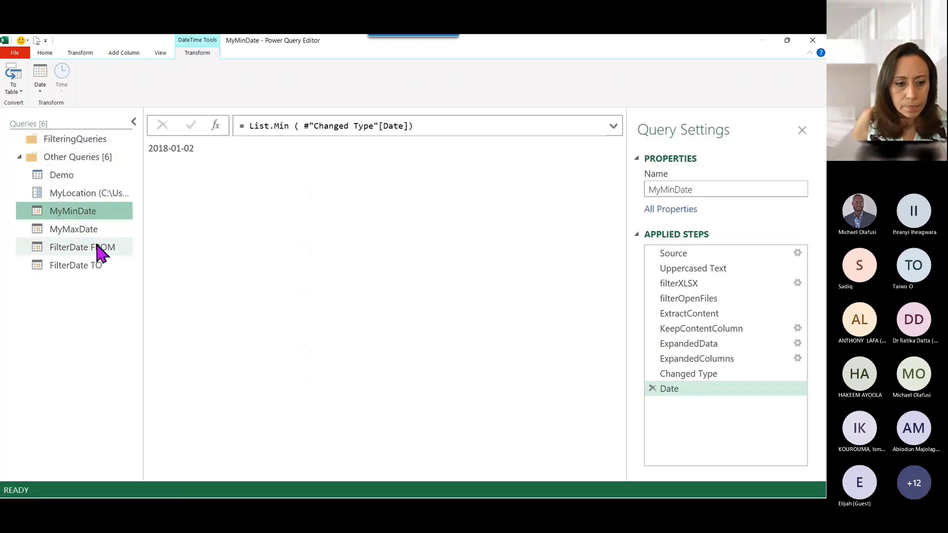
left_click(101, 250)
left_click(101, 267, "ctrl")
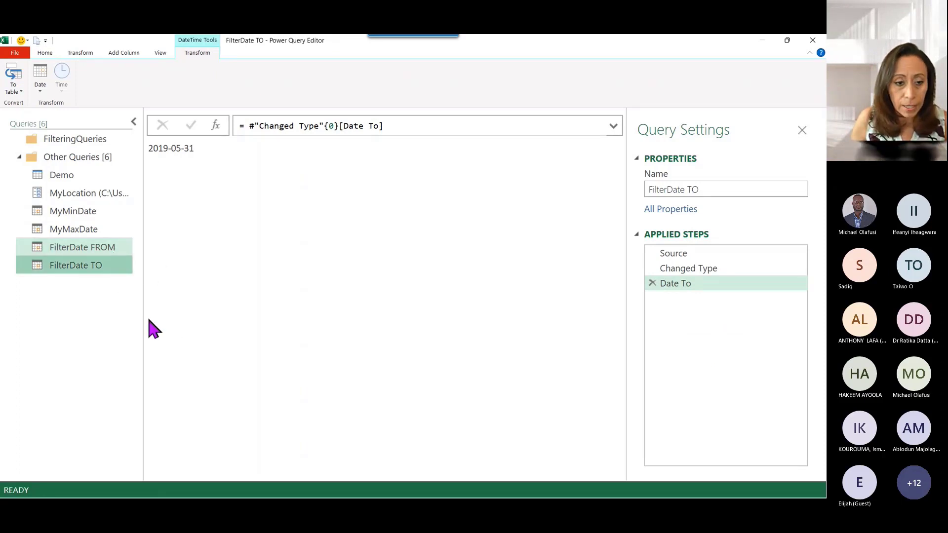
left_click_drag(106, 250, 109, 143)
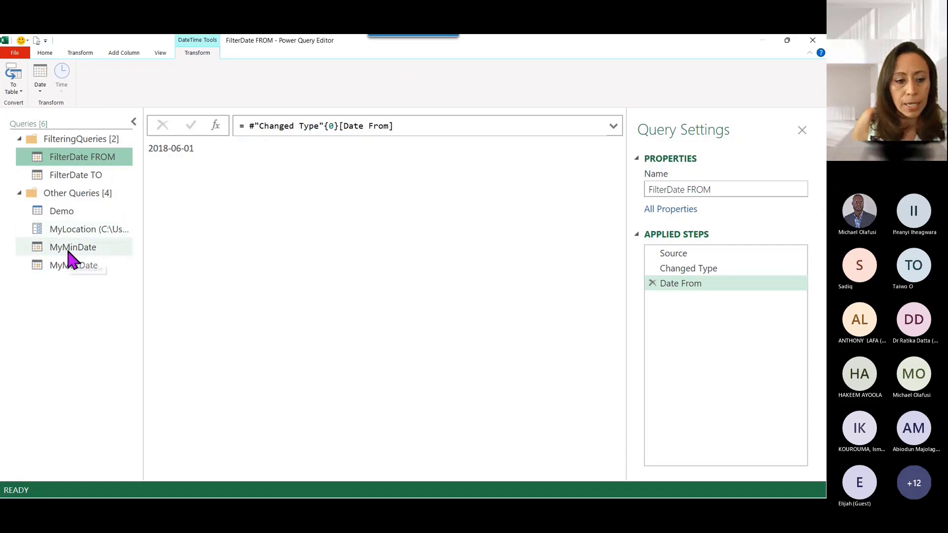
- Create a new query group named "SupportingQueries"
right_click(56, 295)
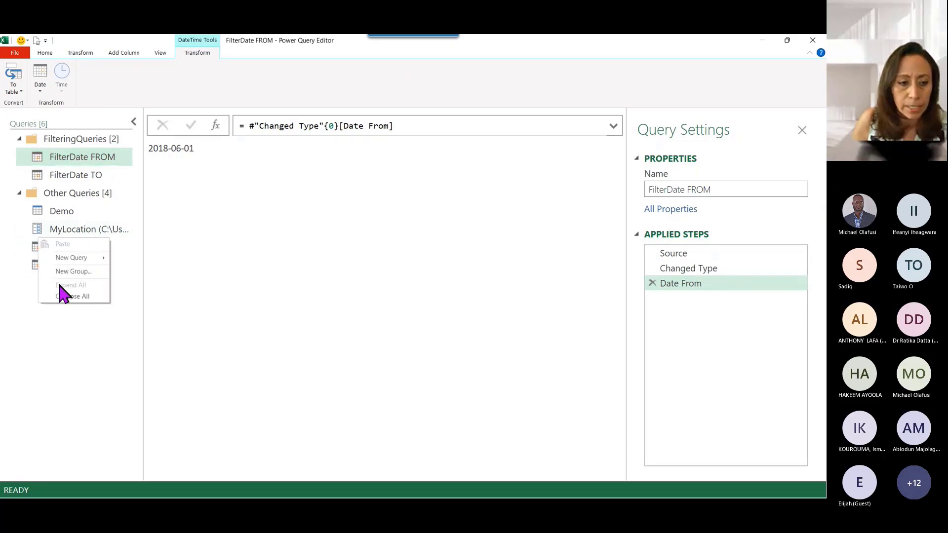
left_click(65, 271)
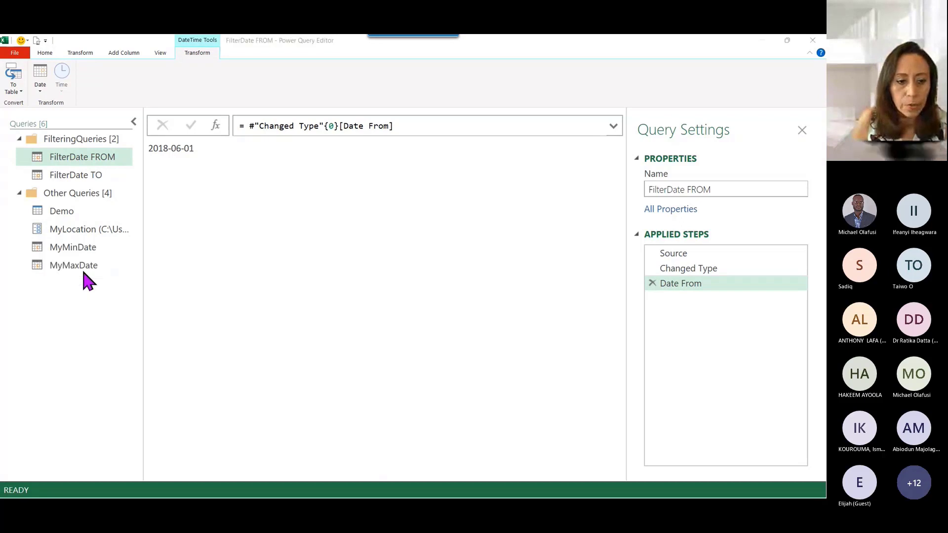
type("Sup")
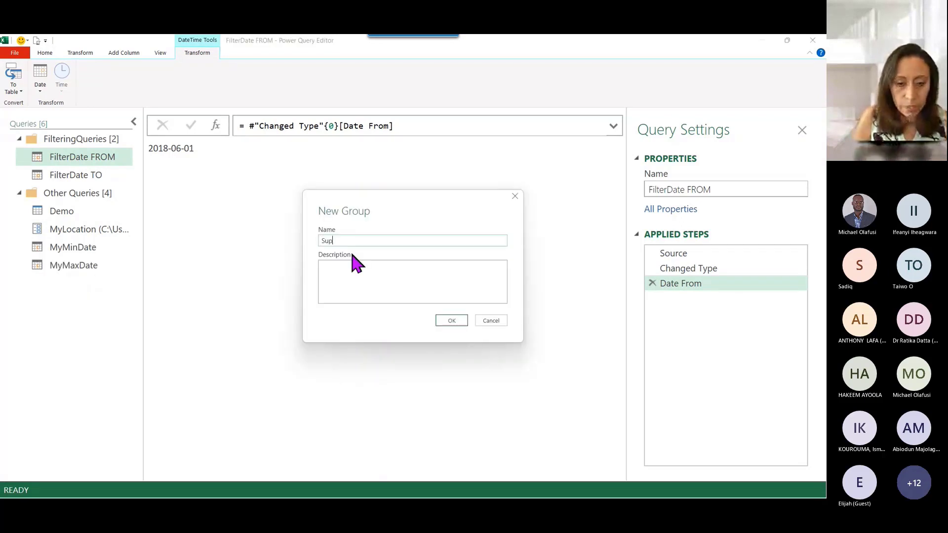
type("portingQue")
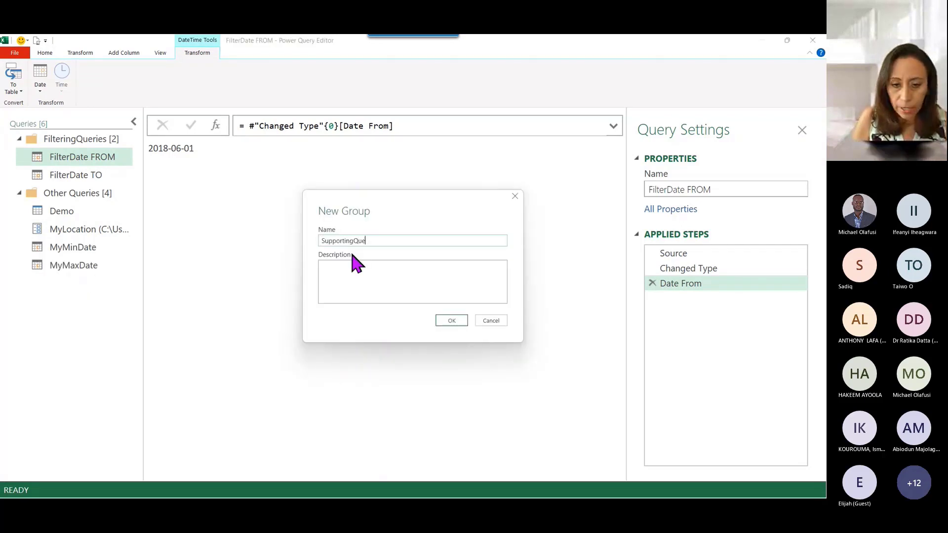
type("ries")
key("Return")
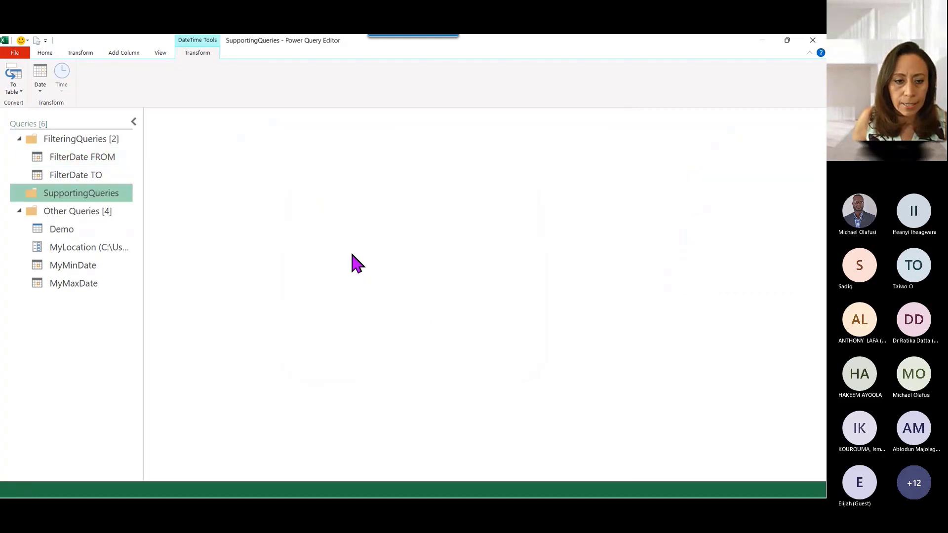
- Move the MyMinDate and MyMaxDate queries together into the SupportingQueries group
left_click(64, 264)
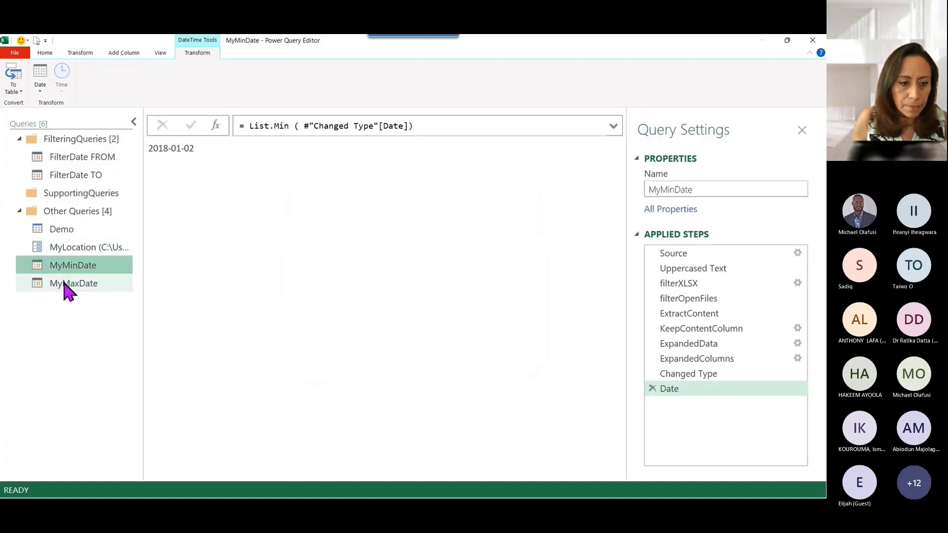
left_click(75, 283, "ctrl")
left_click_drag(90, 284, 86, 195)
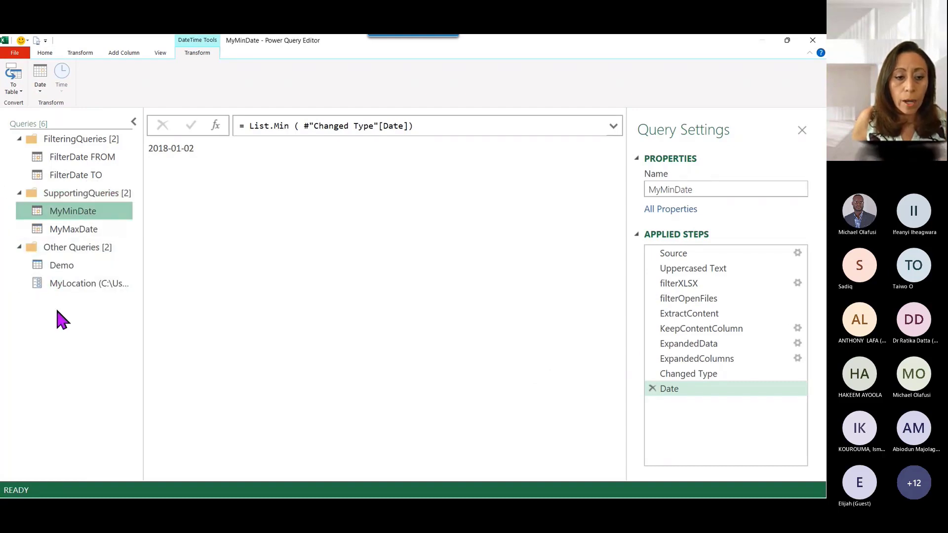
- Create a new query group named "Parameters"
right_click(60, 320)
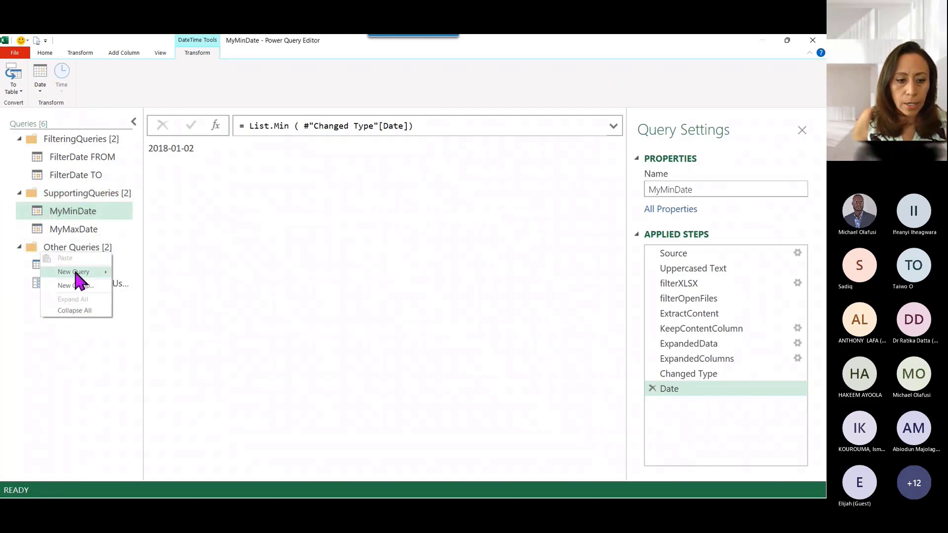
left_click(79, 286)
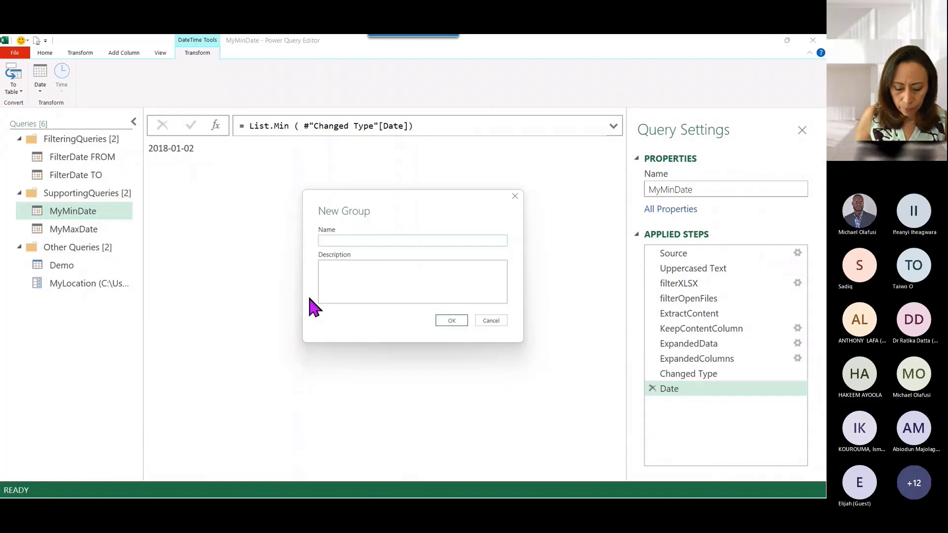
type("Parama")
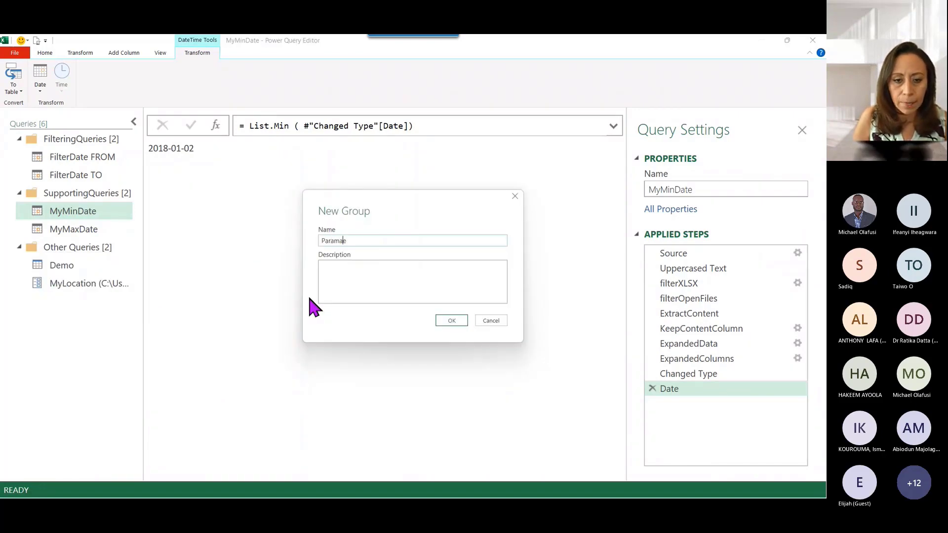
type("ters")
key("Return")
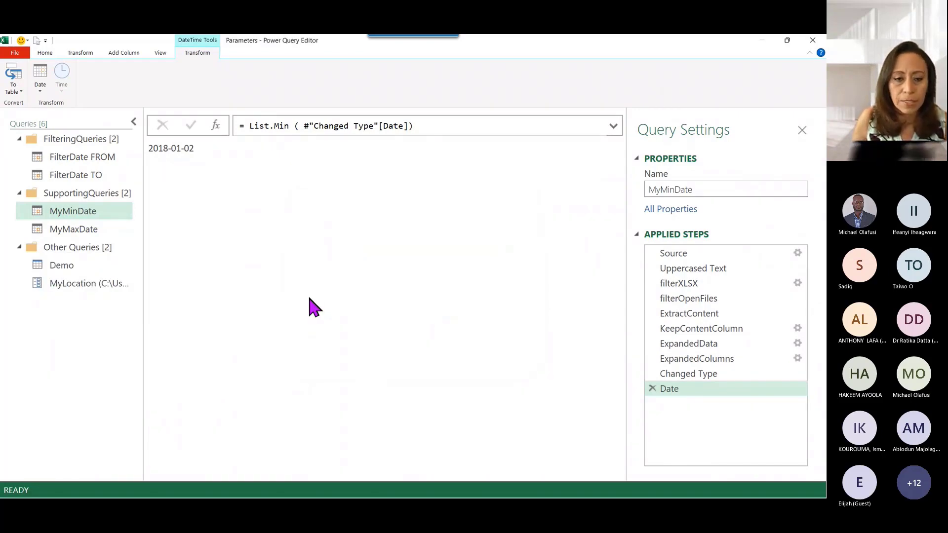
- Move the MyLocation parameter into the Parameters query group
left_click_drag(69, 303, 76, 265)
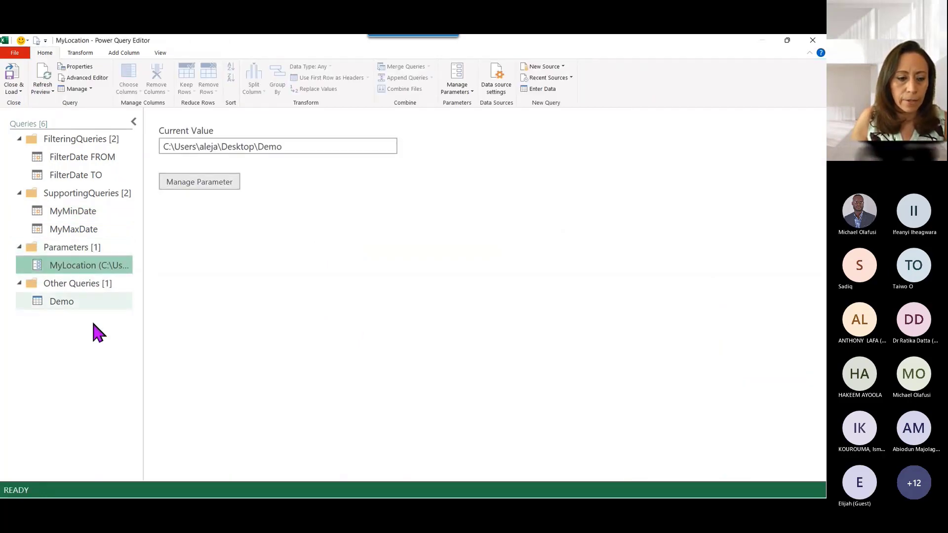
- Filter the Demo query's Date column to only 2018-01-02
left_click(84, 304)
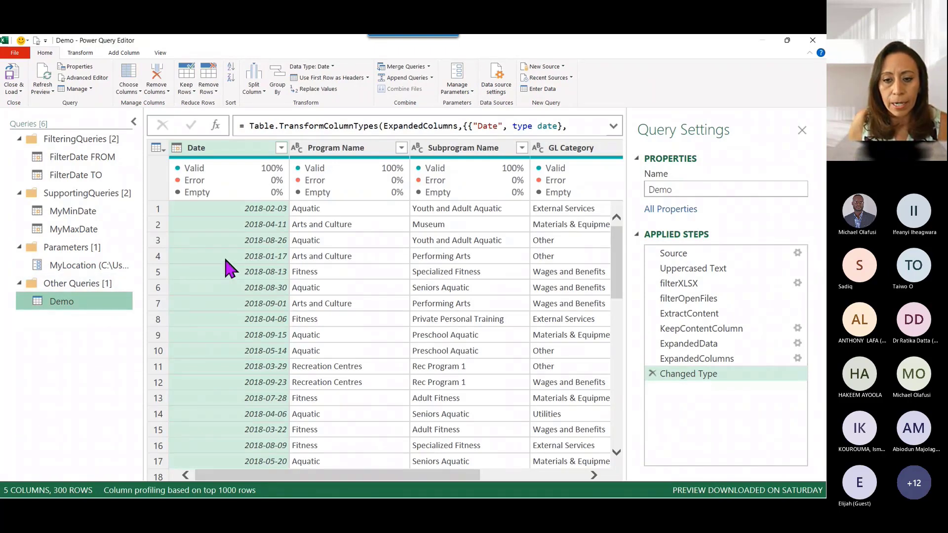
scroll(225, 269, "right", 5)
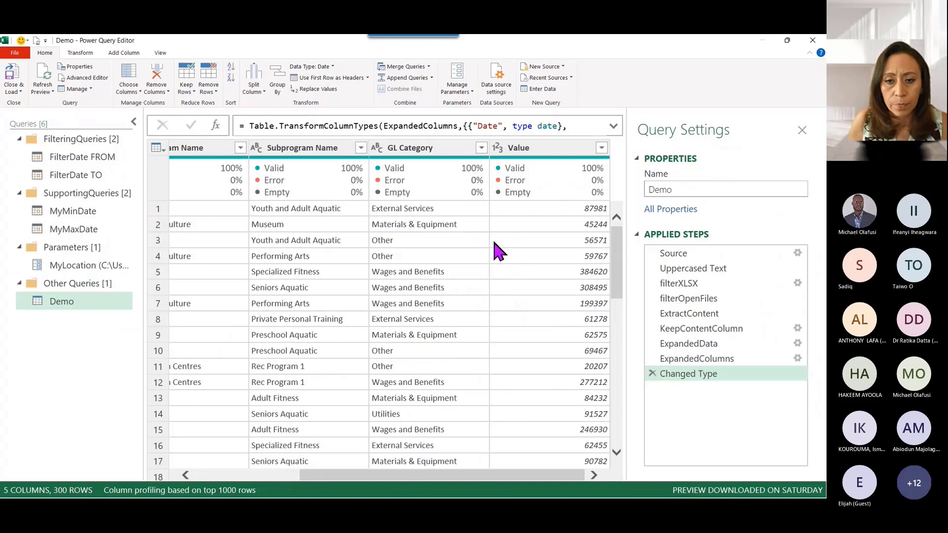
left_click_drag(563, 477, 428, 477)
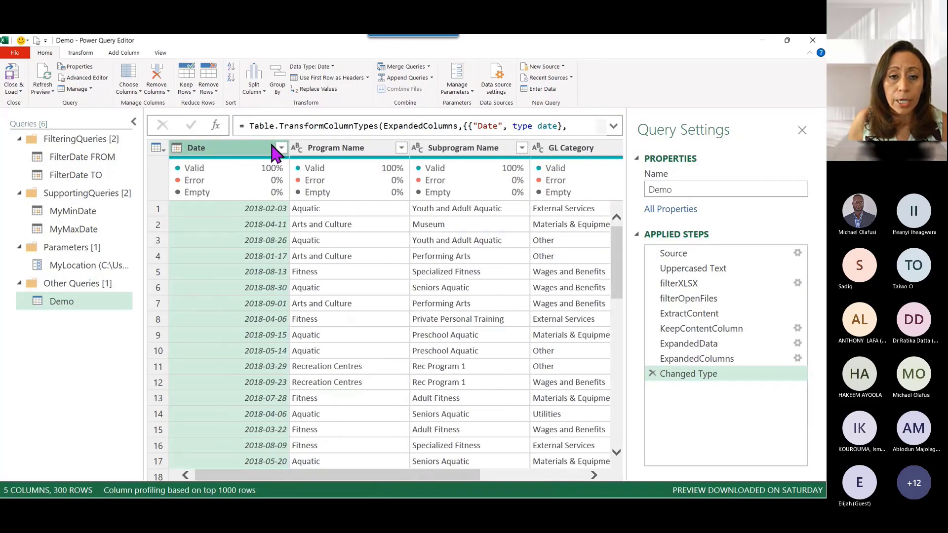
left_click(282, 148)
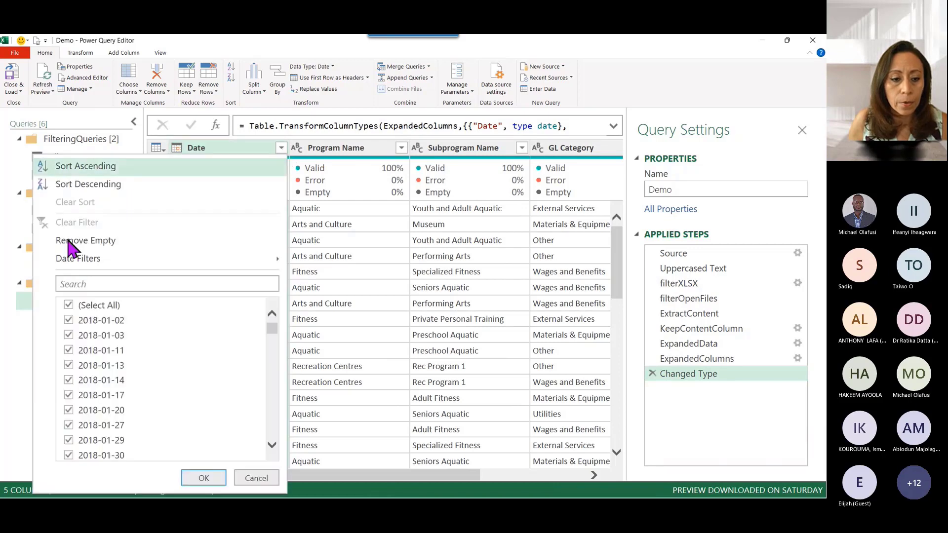
left_click(69, 305)
left_click(69, 321)
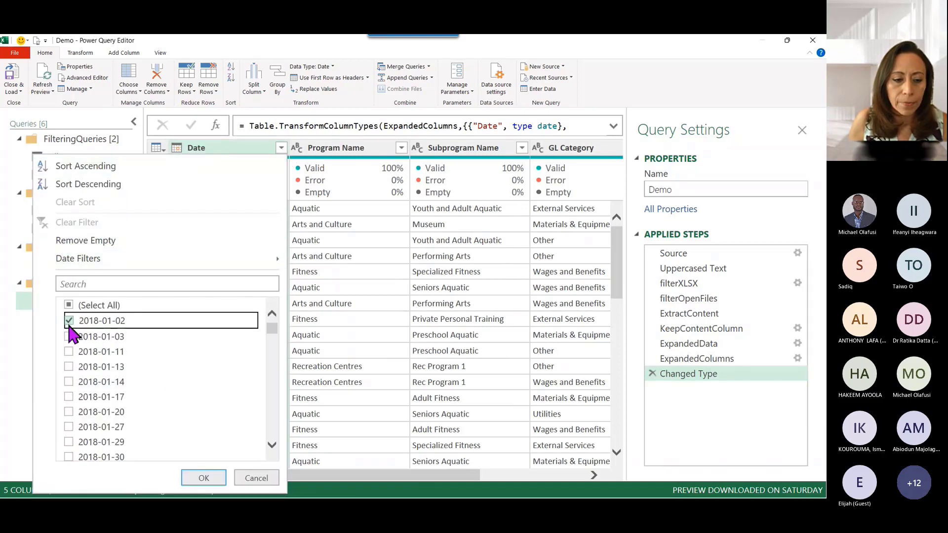
left_click(203, 478)
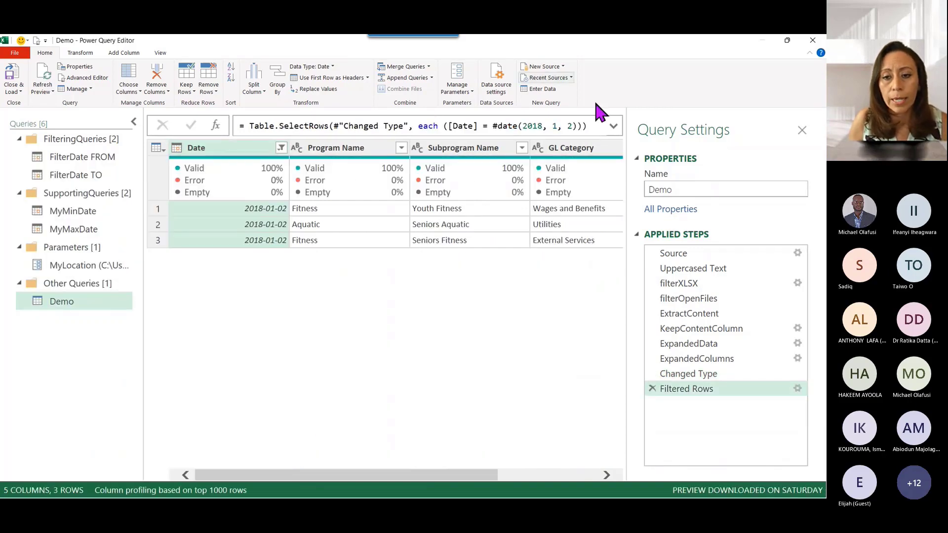
- In the Filtered Rows formula, replace the fixed date with #"FilterDate FROM" and change the comparison operator to >=
left_click(615, 128)
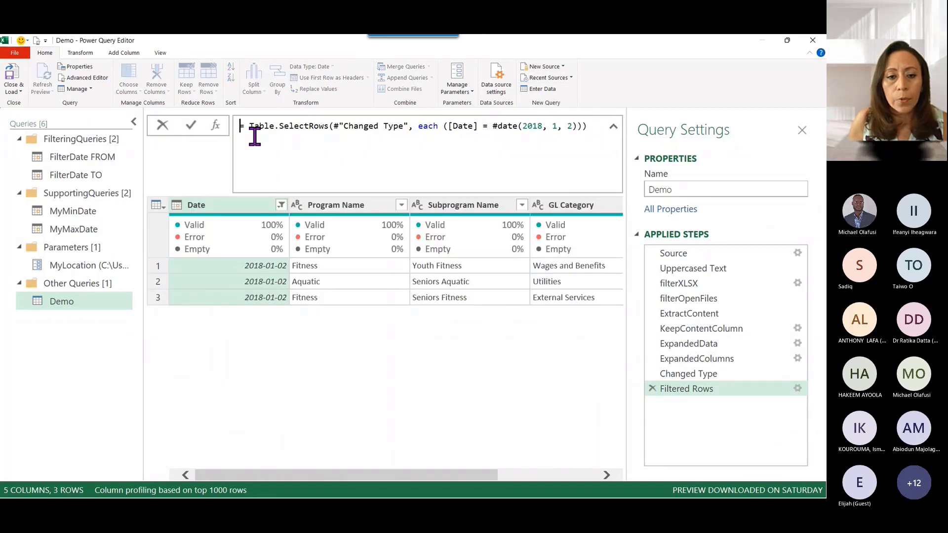
left_click_drag(249, 128, 328, 130)
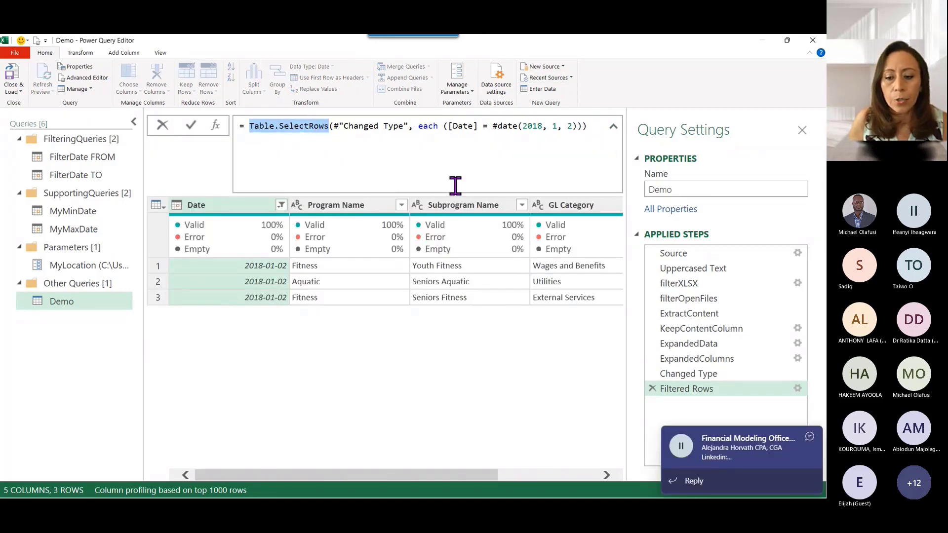
left_click(809, 437)
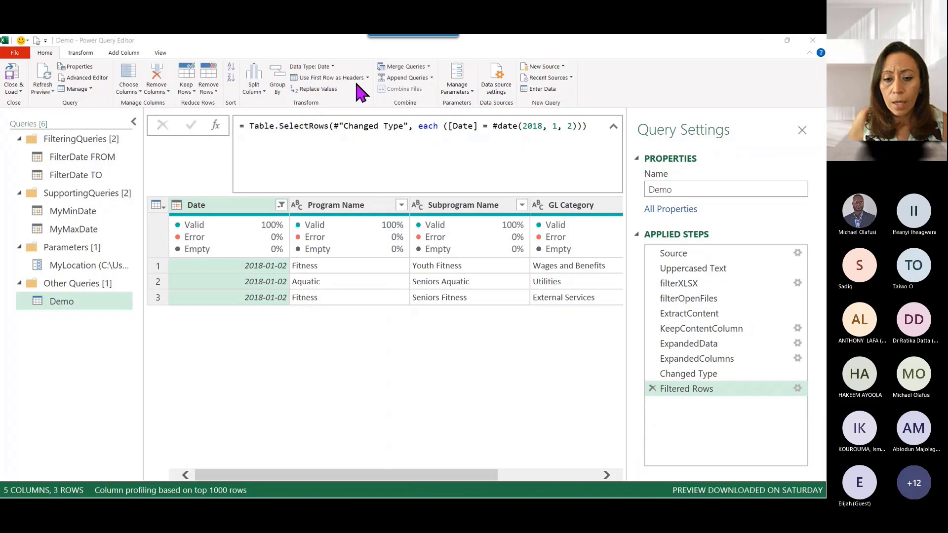
left_click_drag(250, 127, 334, 129)
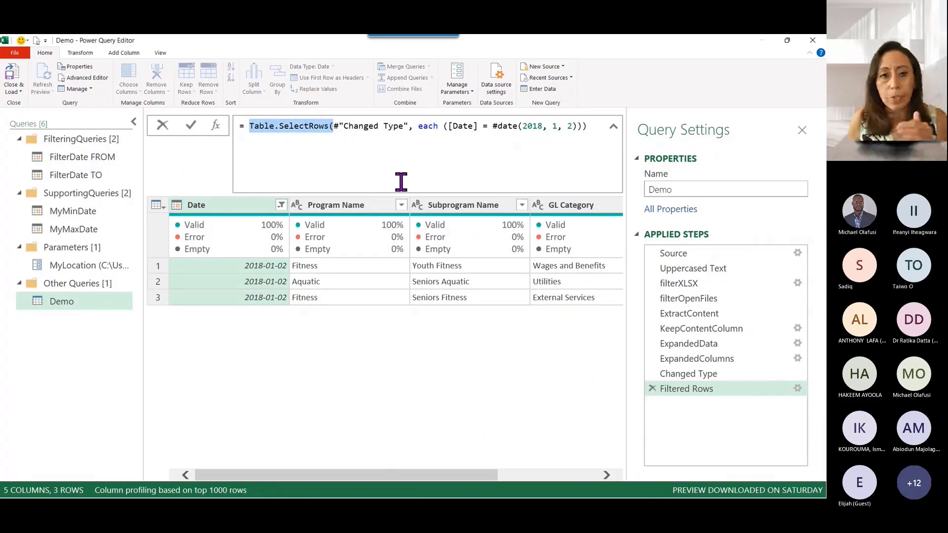
left_click(336, 125)
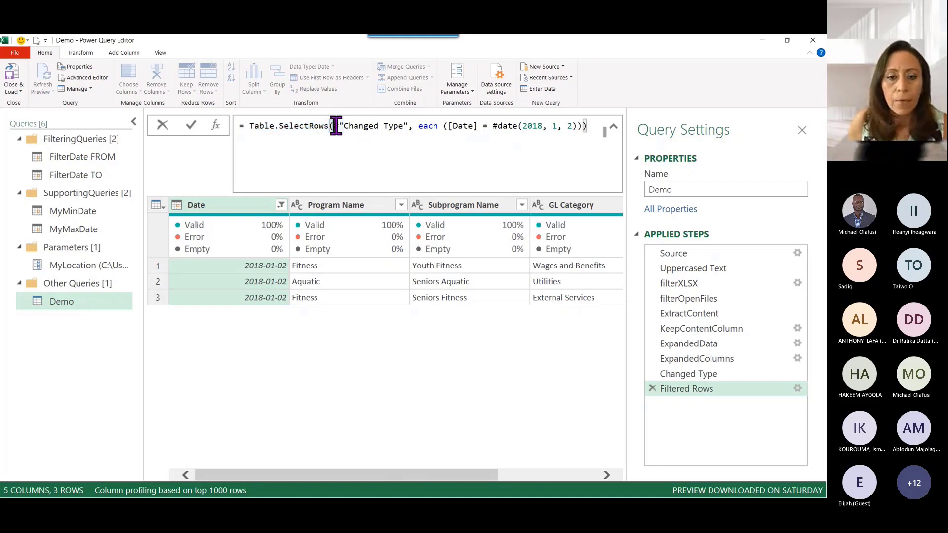
left_click_drag(335, 125, 573, 127)
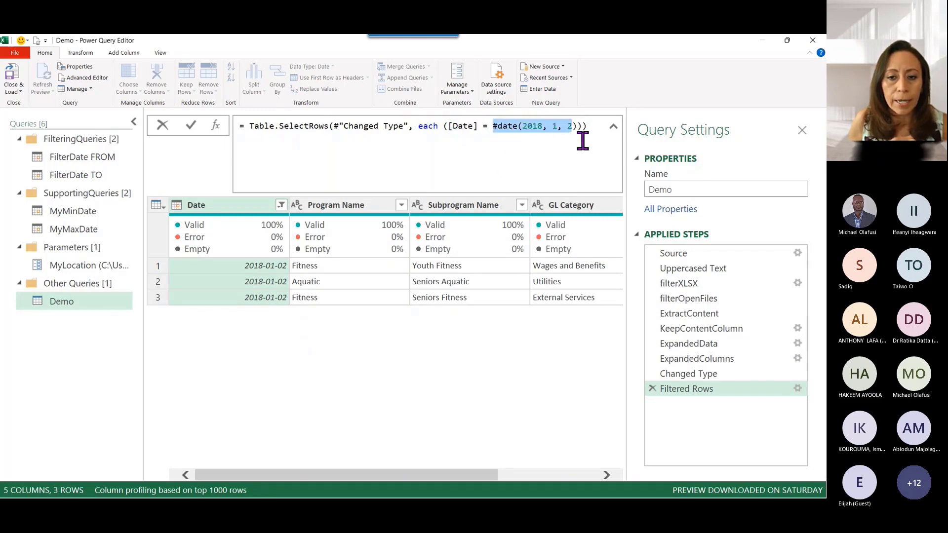
key("shift+Right")
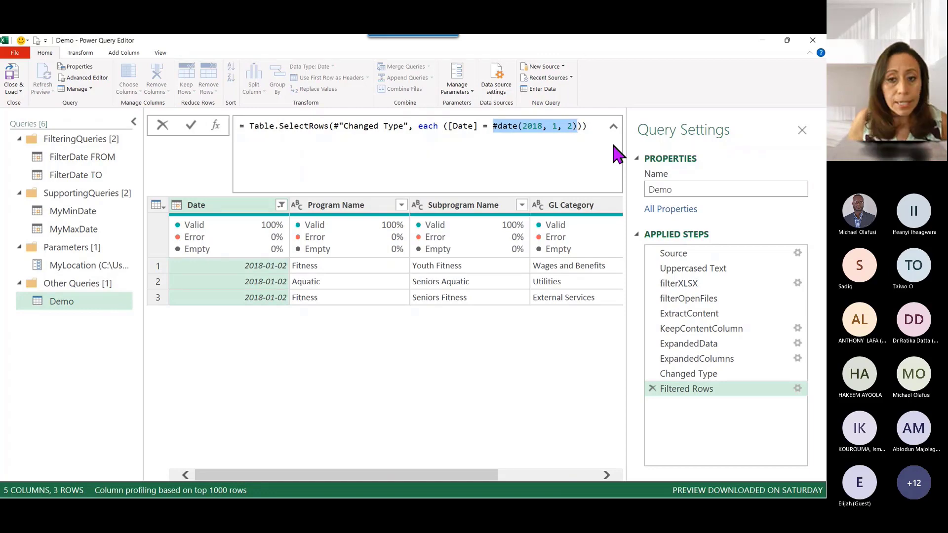
key("Delete")
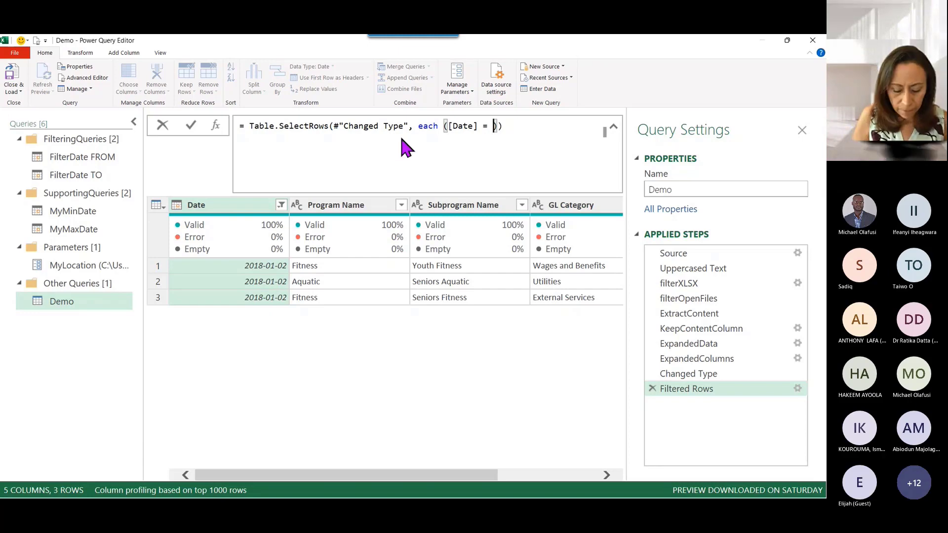
type("Filter")
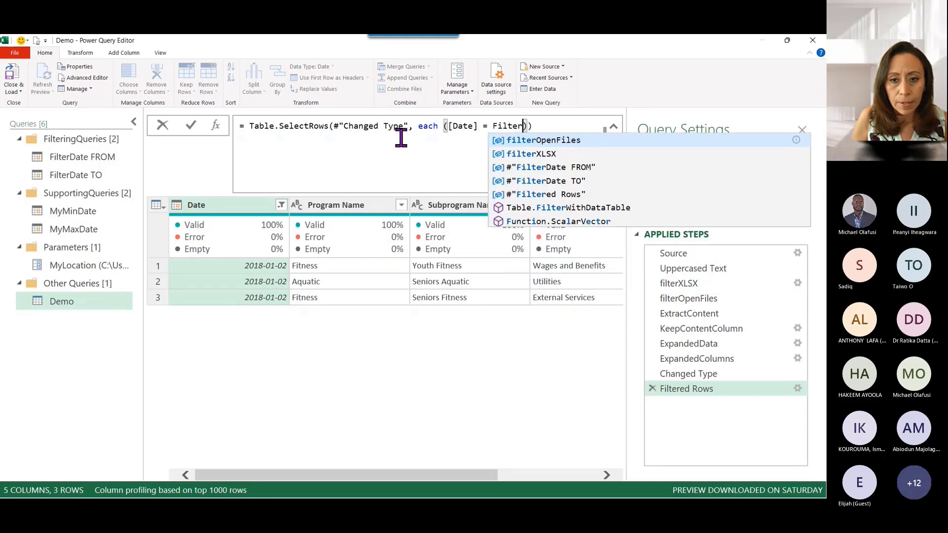
type("da")
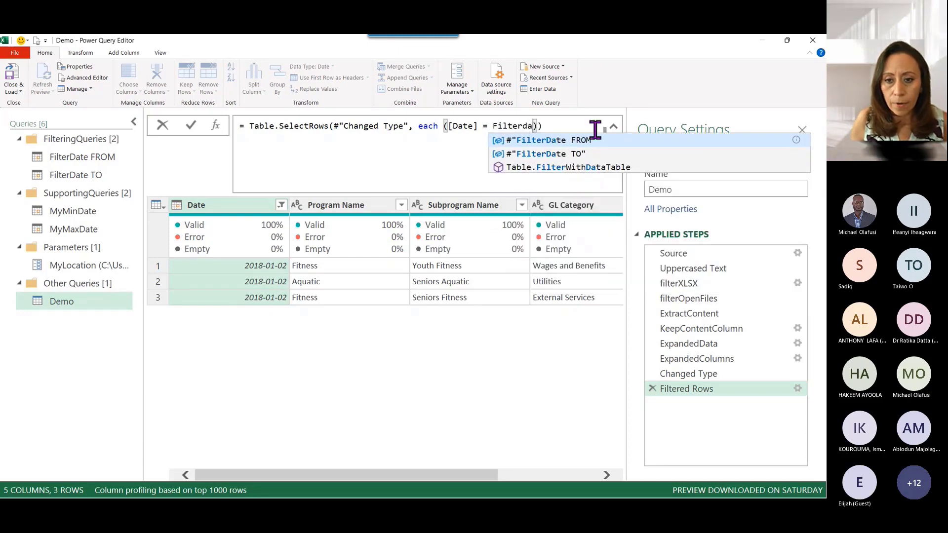
left_click(597, 142)
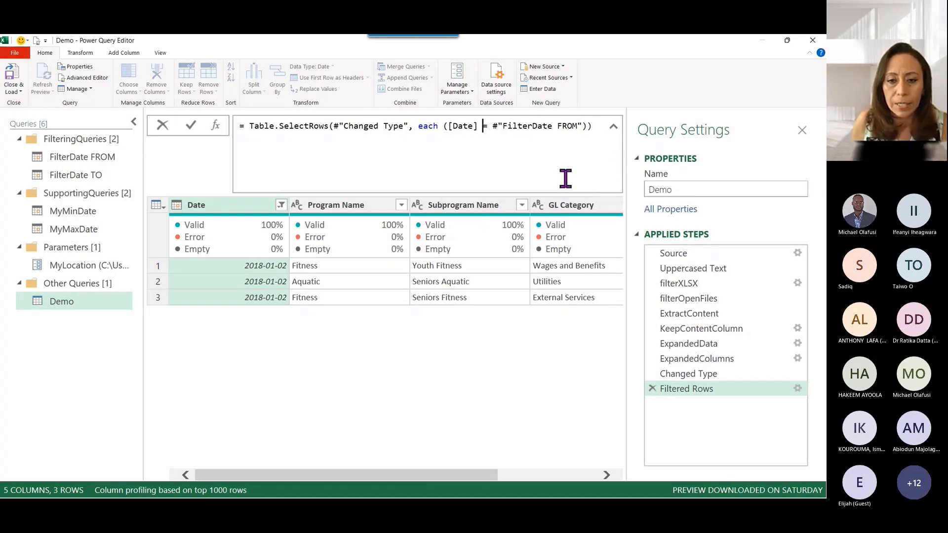
type(">")
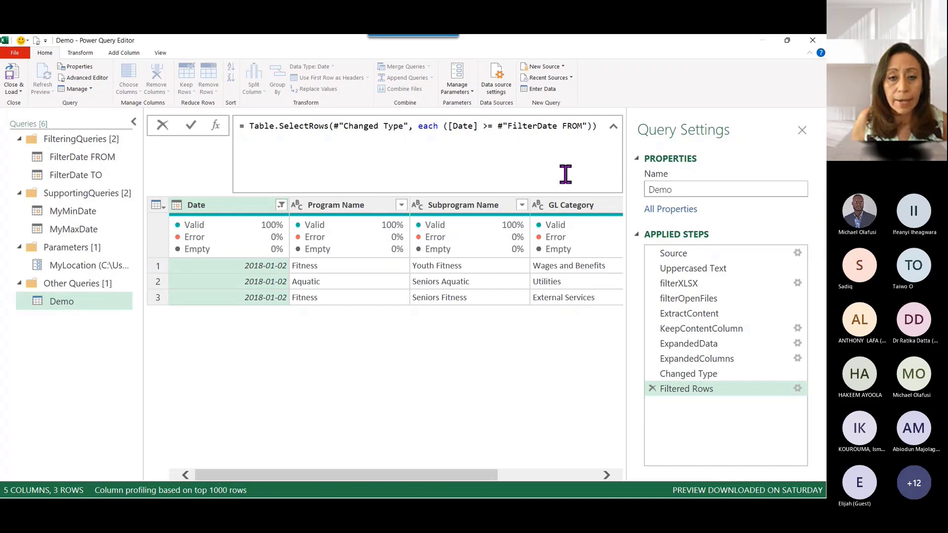
- Copy the [Date] >= #"FilterDate FROM" condition and append it after itself in the formula, joined with "and"
key("Left")
key("Left")
key("Left")
key("Left")
key("Left")
key("Left")
key("Left")
key("Left")
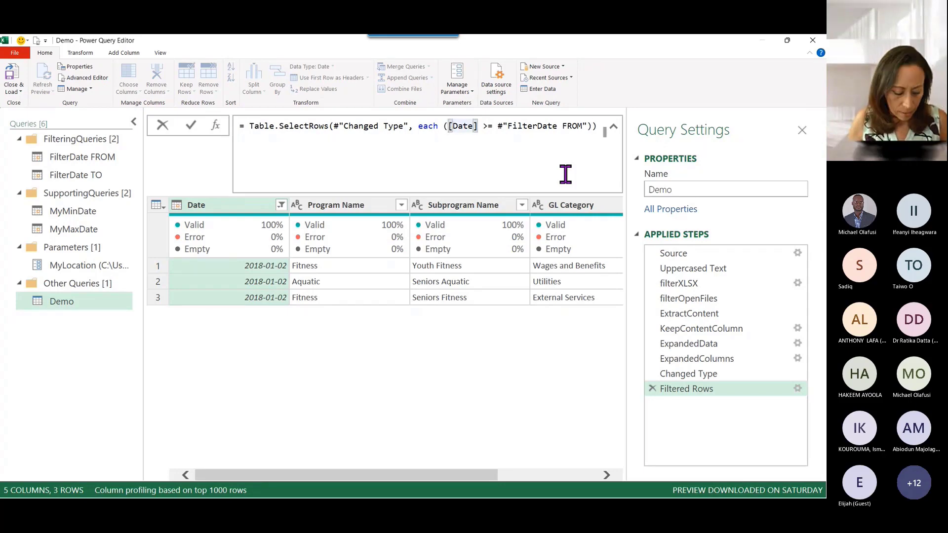
key("Right")
key("shift+Right")
key("shift+Right")
key("shift+Right")
key("shift+Right")
key("shift+Right")
key("shift+Right")
key("shift+Right")
key("shift+Right")
key("shift+Right")
key("shift+Right")
key("shift+Right")
key("shift+Right")
key("shift+Right")
key("shift+Right")
key("shift+Right")
key("shift+Right")
key("shift+Right")
key("shift+Right")
key("shift+Right")
key("shift+Right")
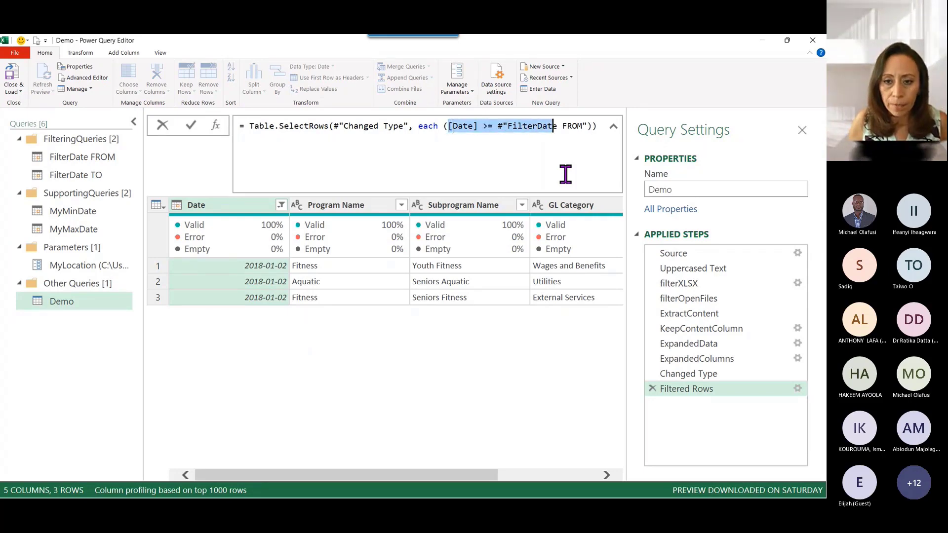
key("shift+Right")
key("shift+Right")
key("shift+Right")
key("ctrl+c")
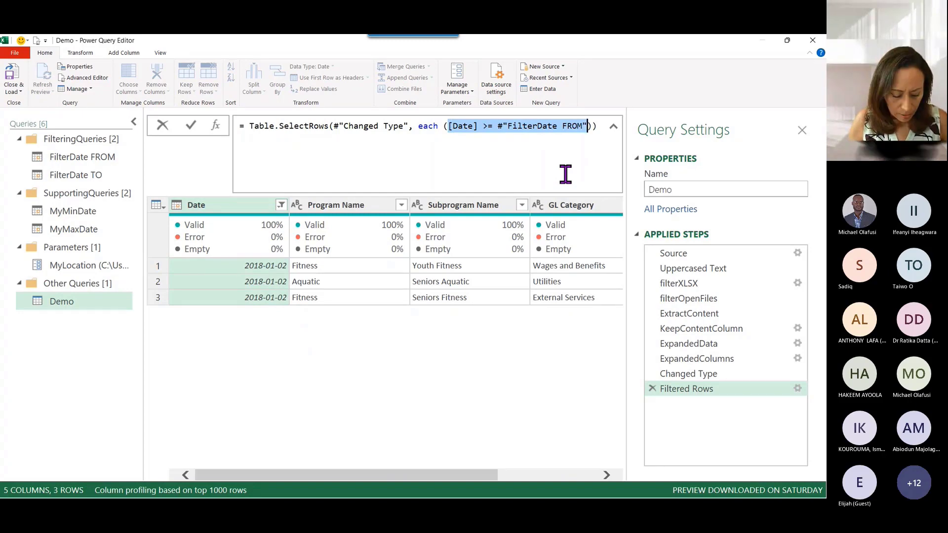
key("Right")
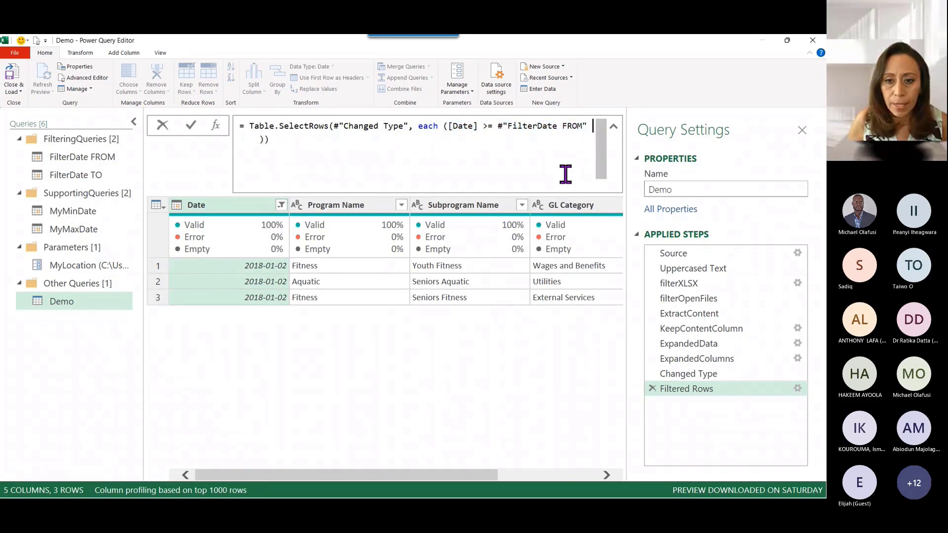
type("and")
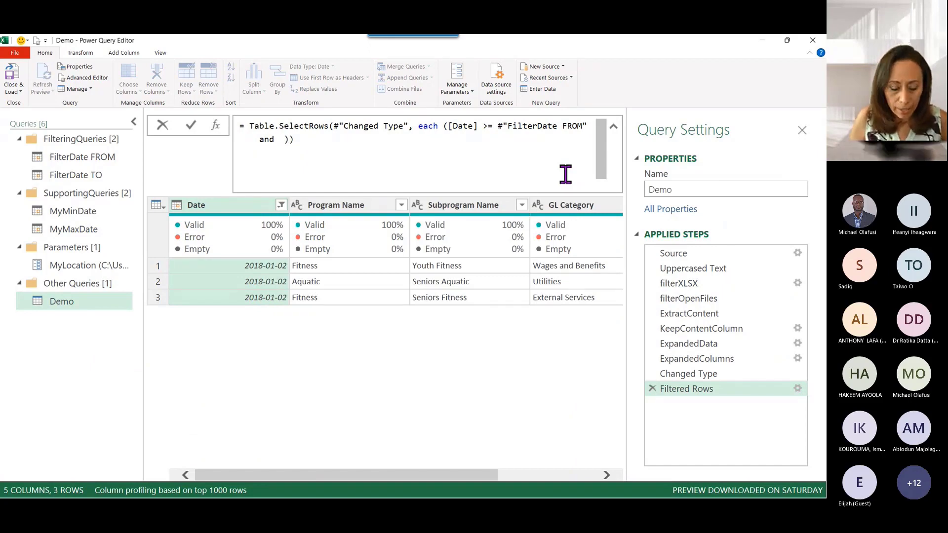
key("ctrl+v")
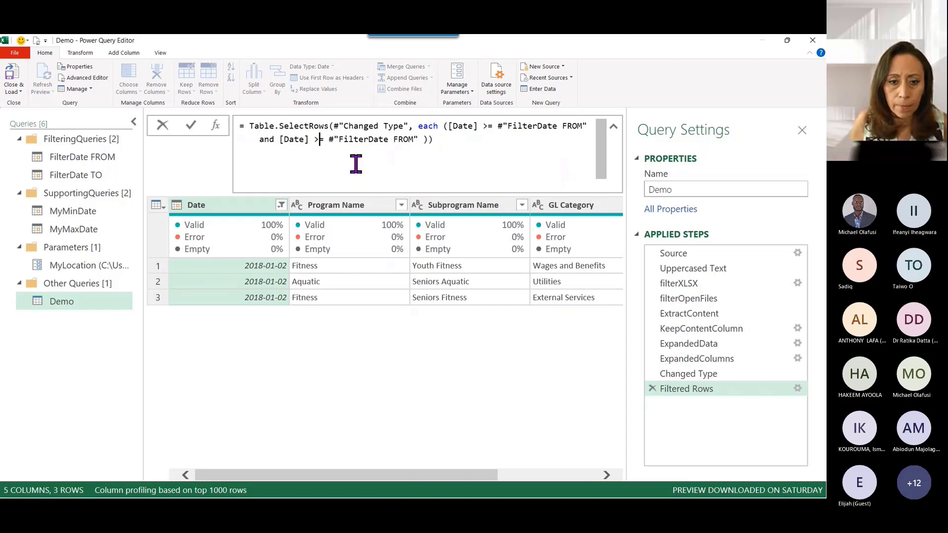
- Change the second condition to [Date] <= #"FilterDate TO" and commit the Filtered Rows formula
key("BackSpace")
type("<")
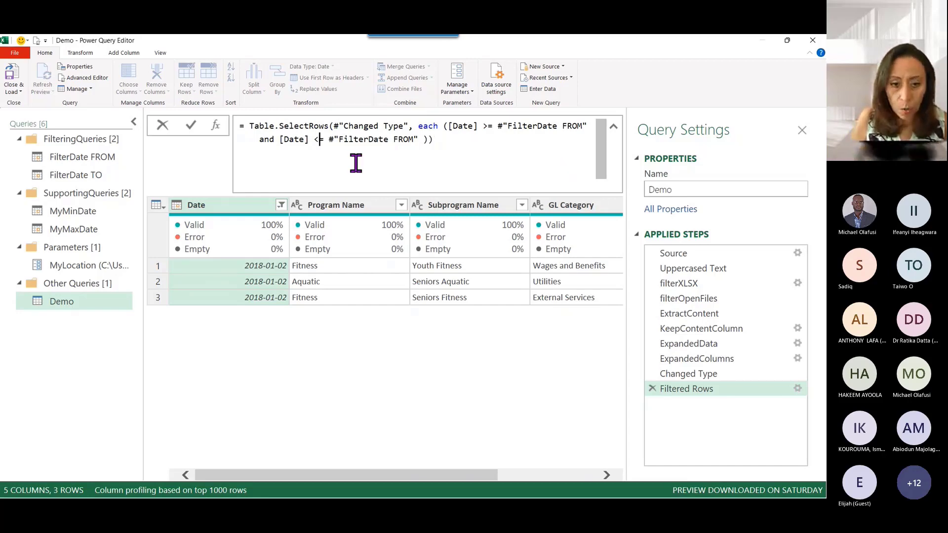
key("Right")
key("Right")
key("Right")
key("Right")
key("Right")
key("Right")
key("Right")
key("Right")
key("Right")
key("Right")
key("Right")
key("Right")
key("Right")
key("Right")
key("Right")
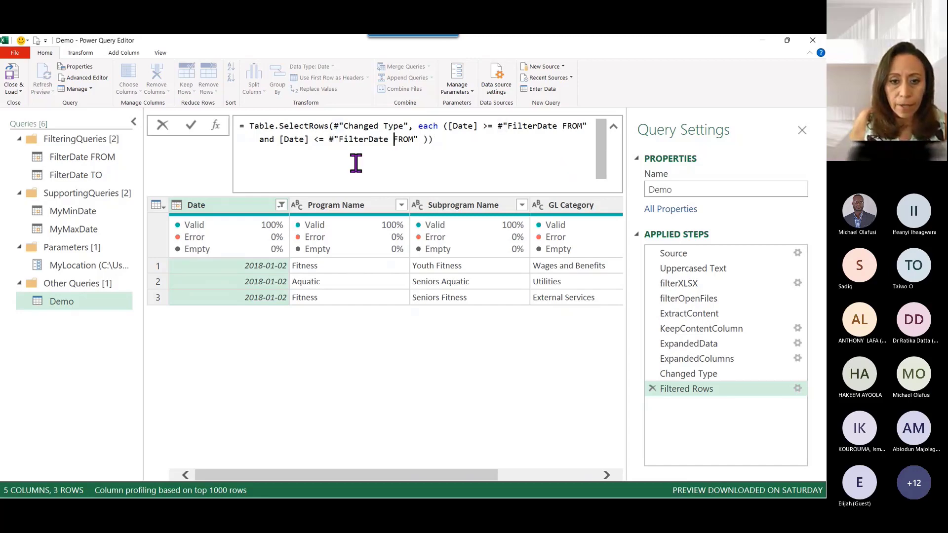
key("Left")
key("Delete")
key("Delete")
key("Delete")
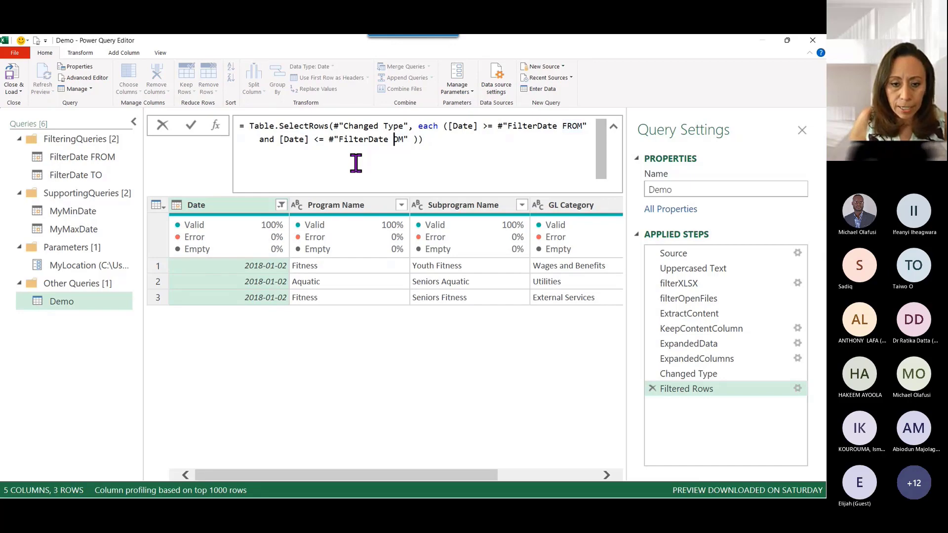
key("Delete")
type("TO")
key("End")
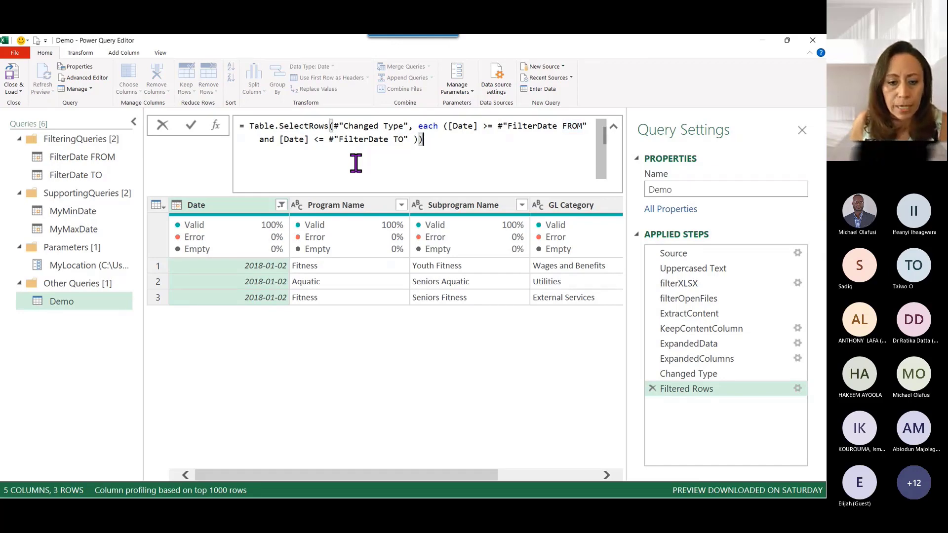
key("Return")
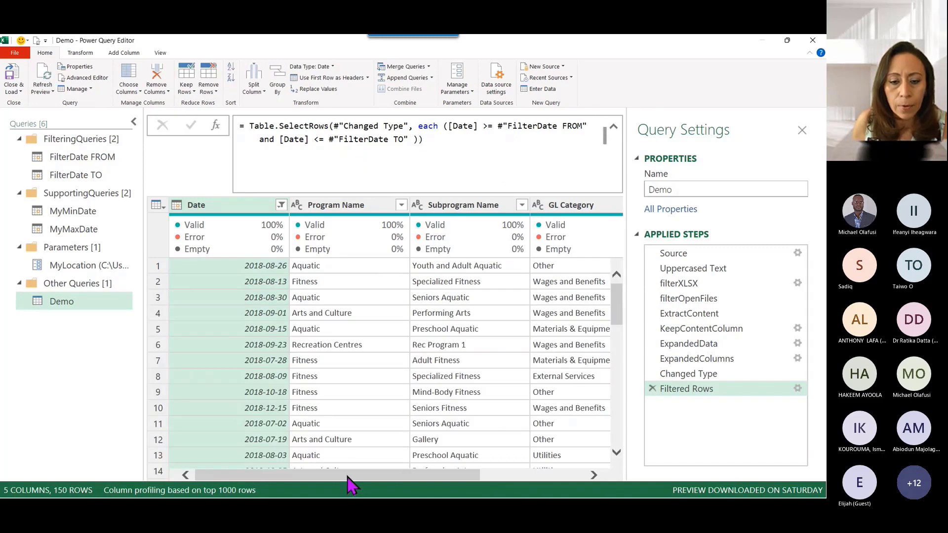
- Review the filtered Date values in Demo and compare them with the FilterDate FROM and FilterDate TO queries
mouse_move(521, 240)
key("ctrl+shift+minus")
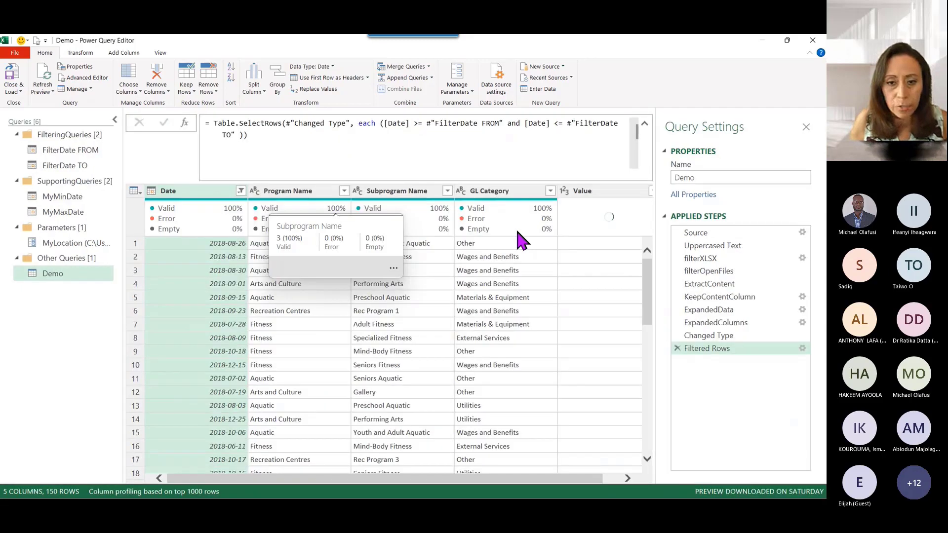
left_click(645, 124)
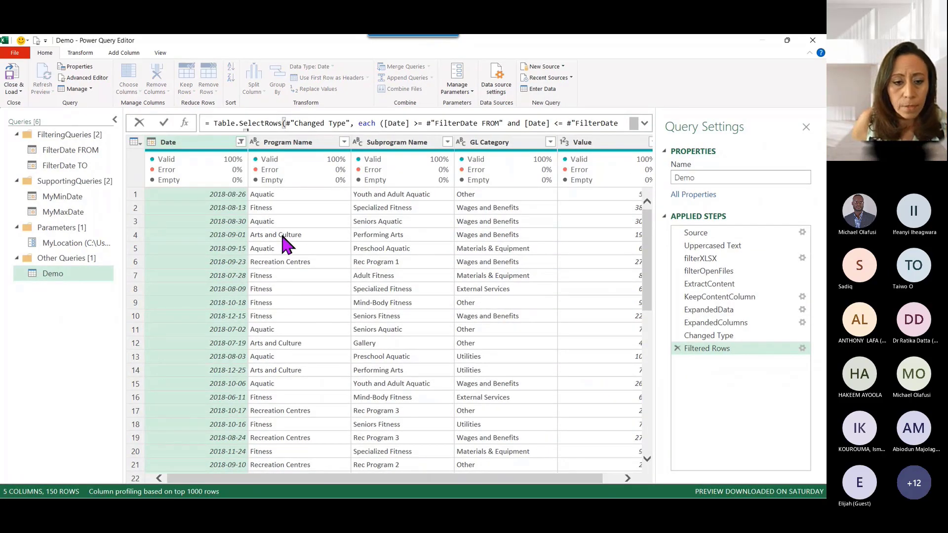
left_click(239, 144)
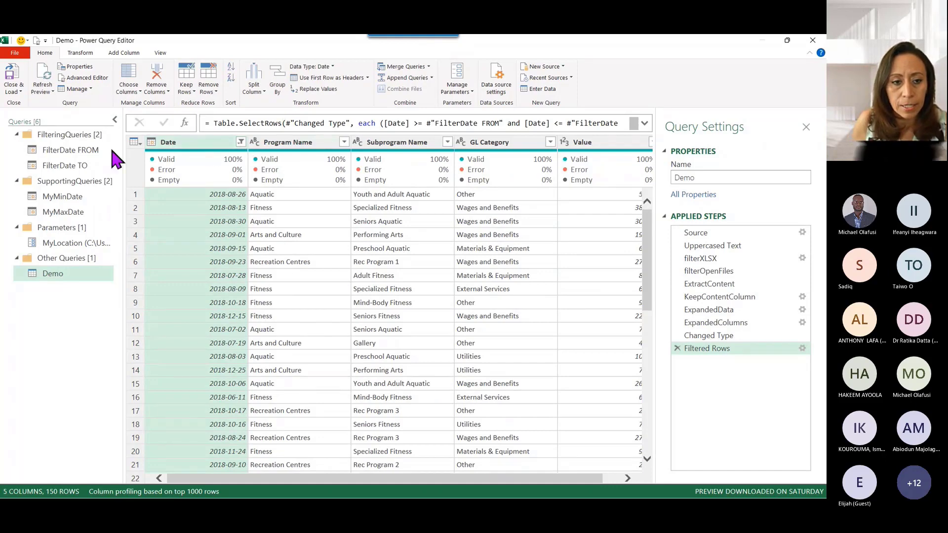
left_click(95, 151)
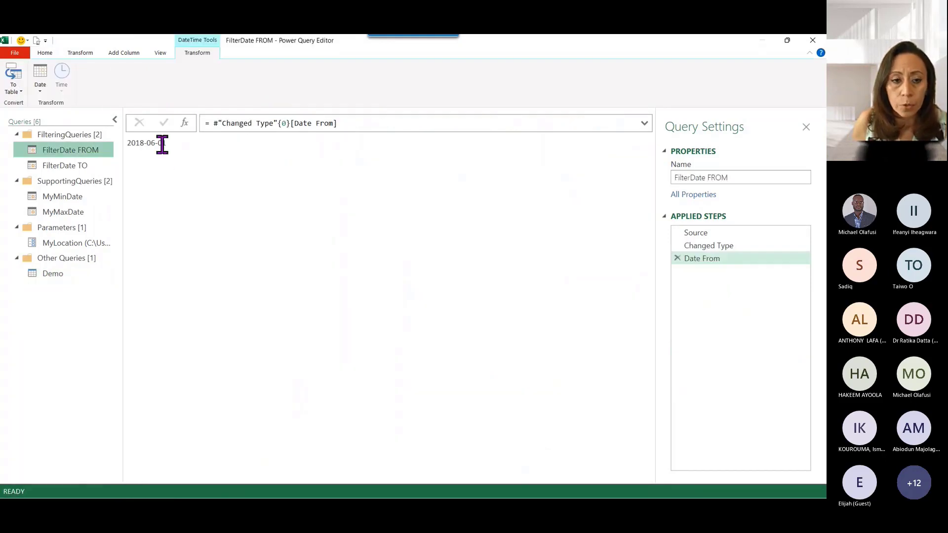
left_click(95, 166)
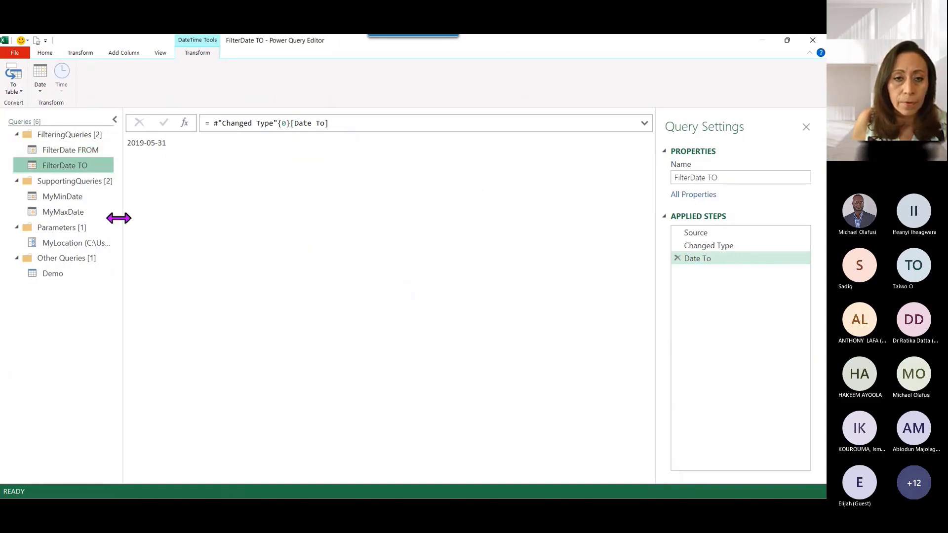
- In the Demo query, review the Date column's filter list through its latest date and apply it with all dates selected
left_click(74, 284)
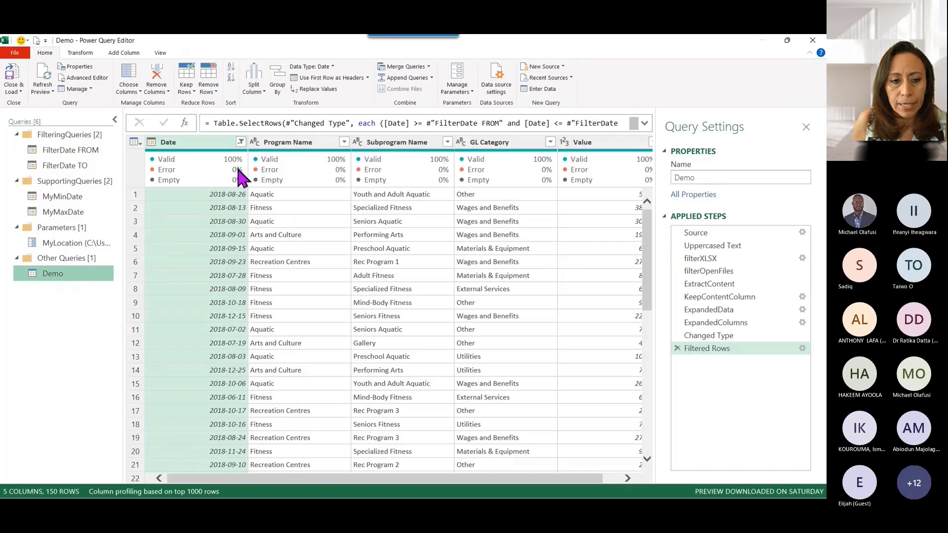
left_click(240, 142)
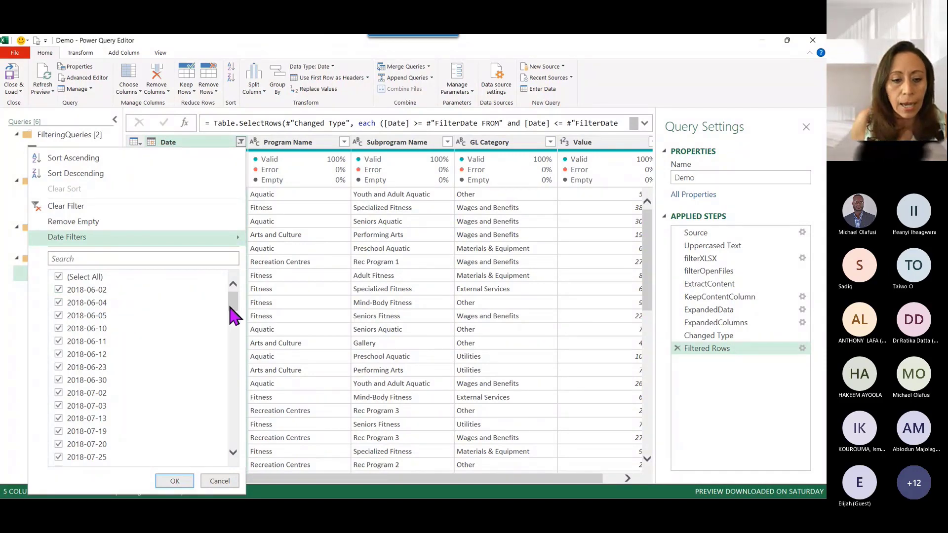
left_click_drag(232, 303, 230, 461)
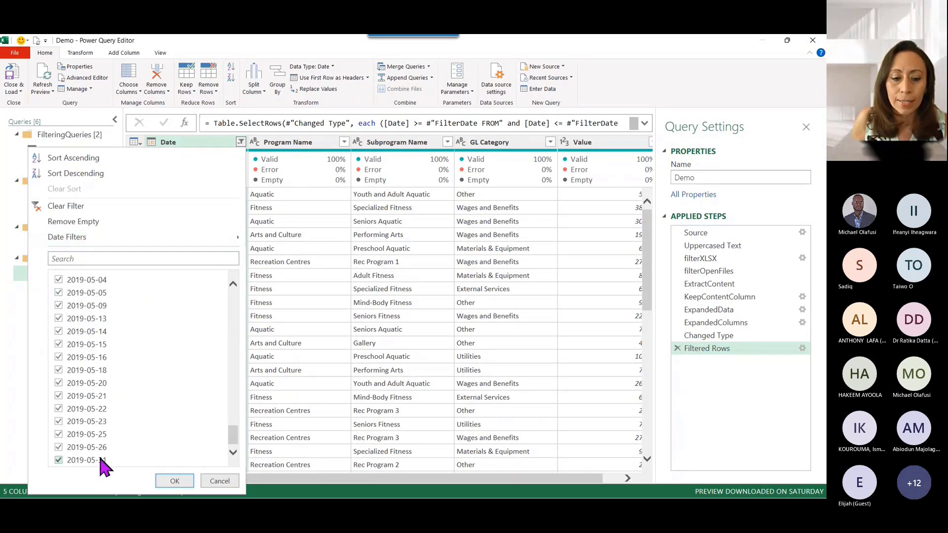
left_click(175, 482)
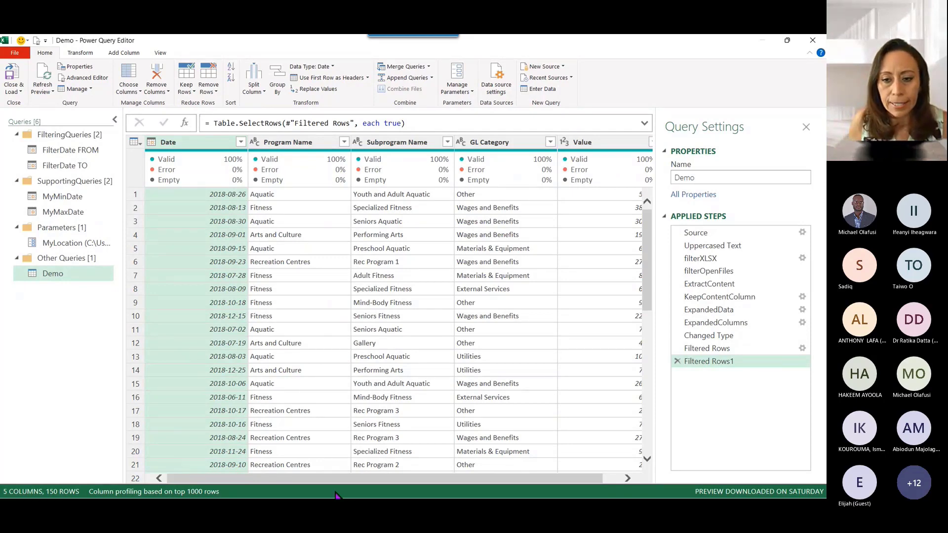
- Sort the Demo query's rows by the Value column in ascending order
scroll(186, 153, "right", 1)
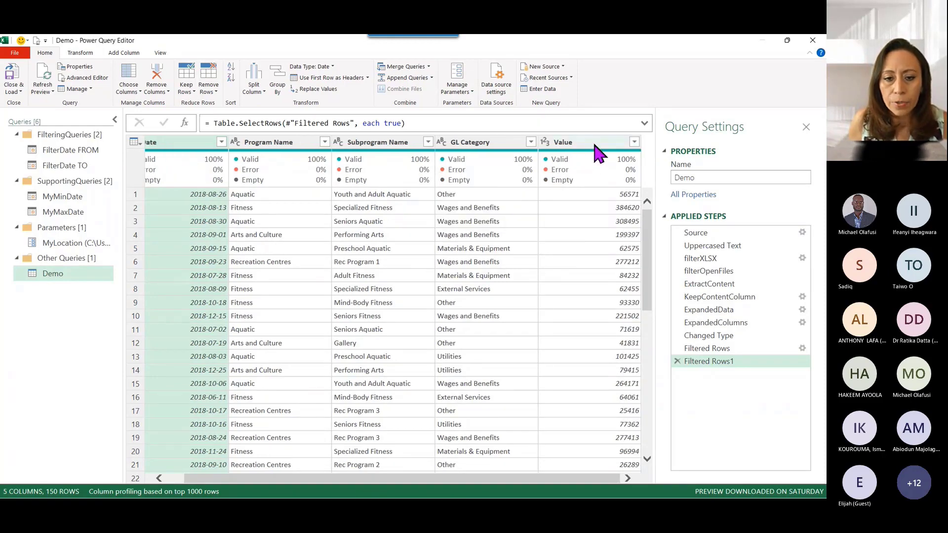
scroll(218, 247, "left", 1)
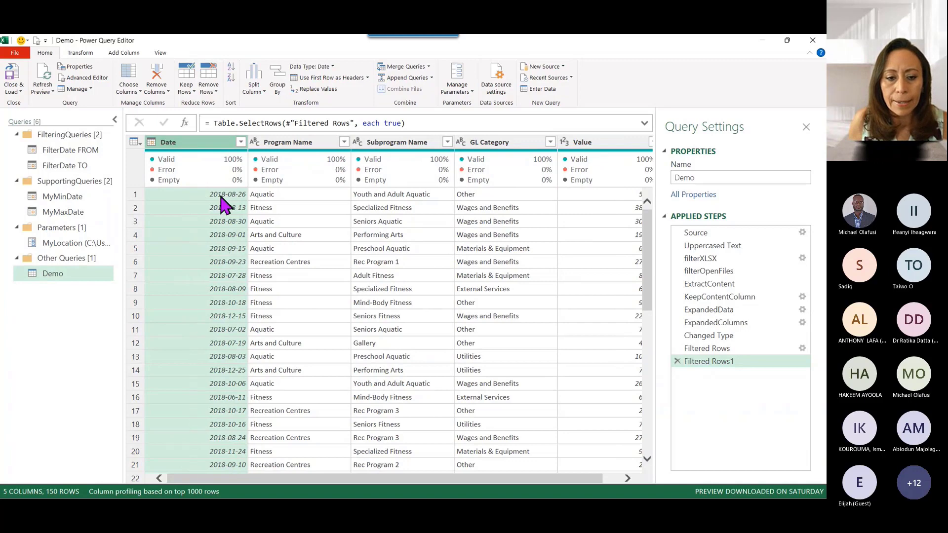
left_click(618, 145)
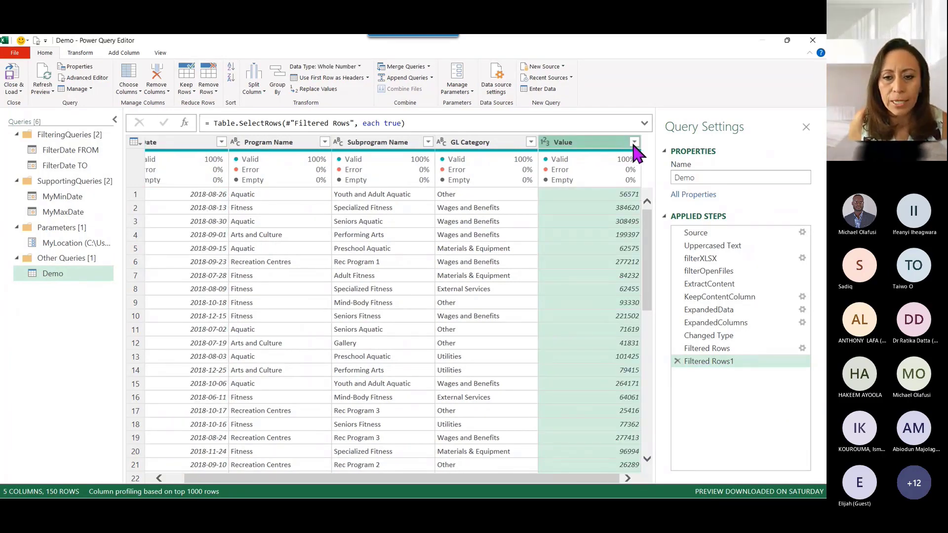
left_click(633, 142)
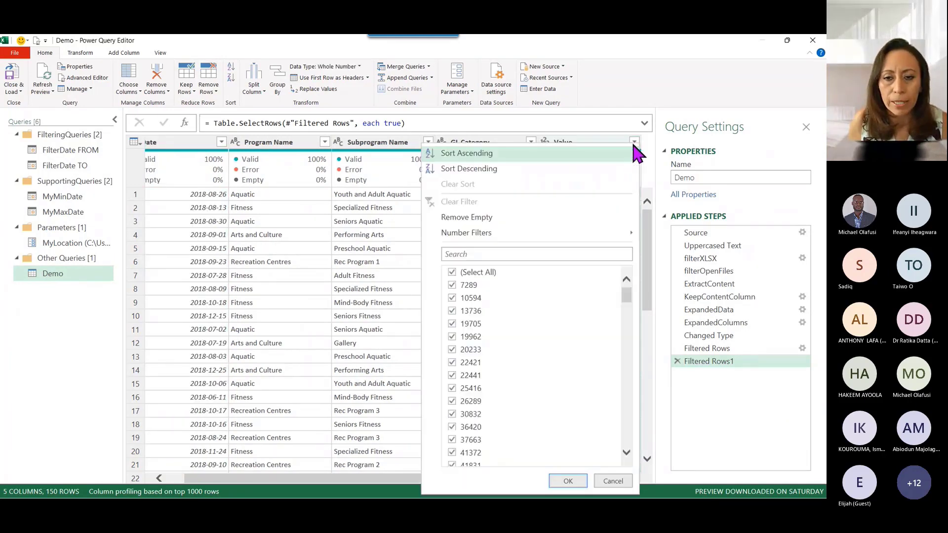
left_click(493, 155)
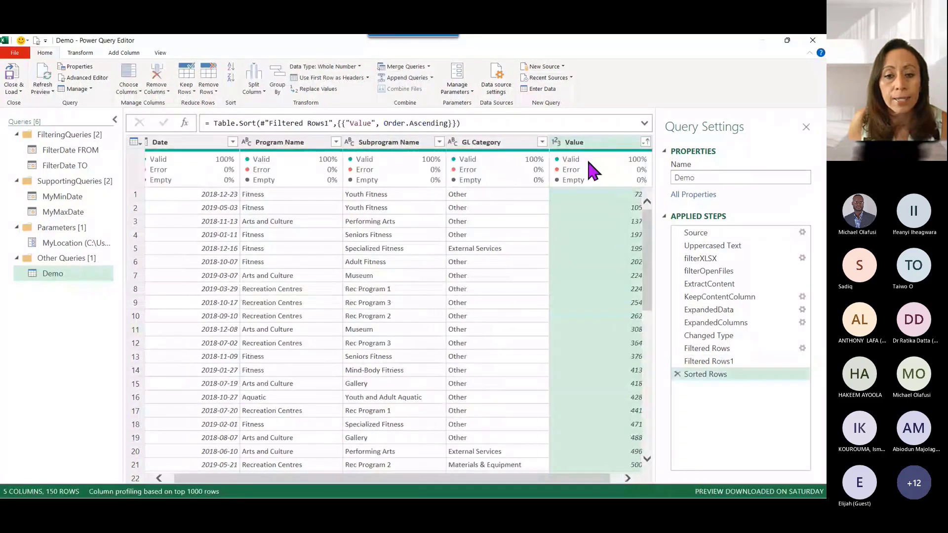
left_click(627, 478)
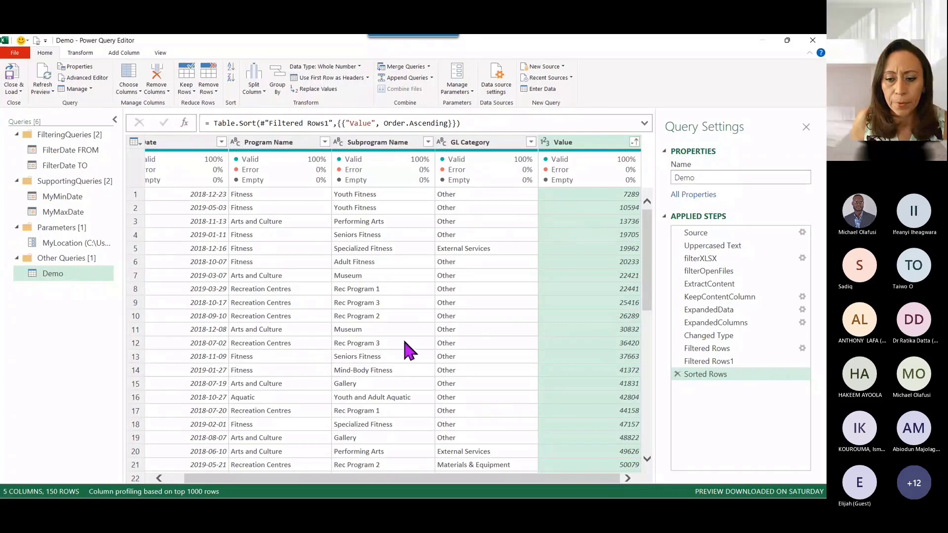
- Close the query editor and load the new queries to the workbook as Only Create Connection
left_click(14, 90)
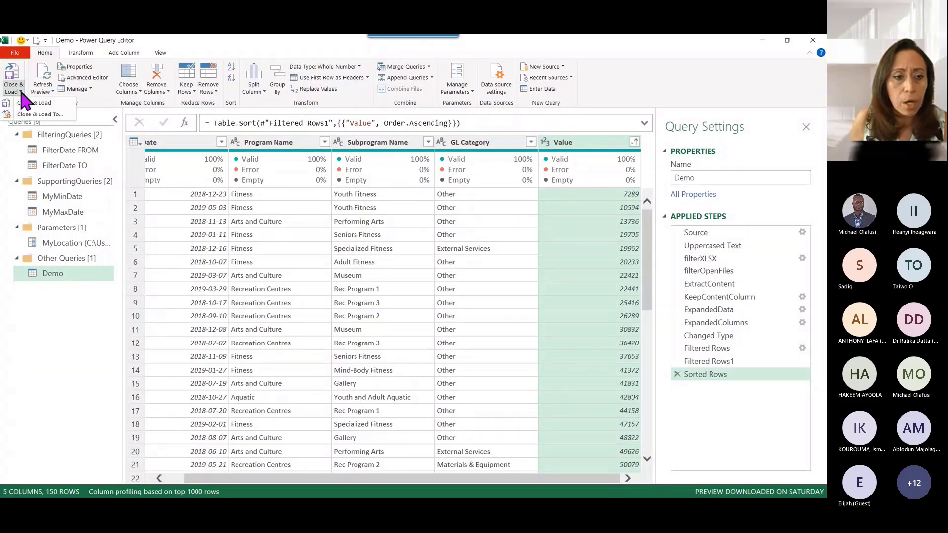
left_click(30, 114)
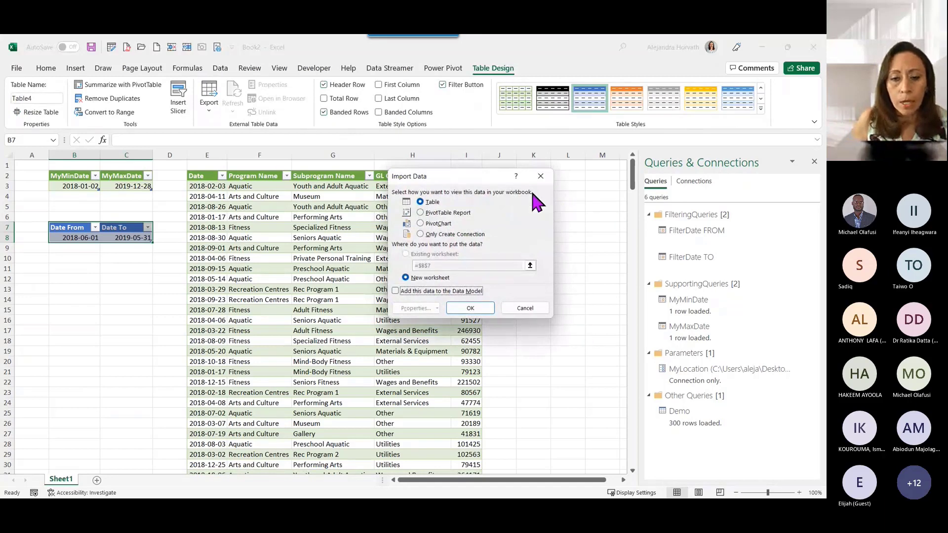
left_click(441, 234)
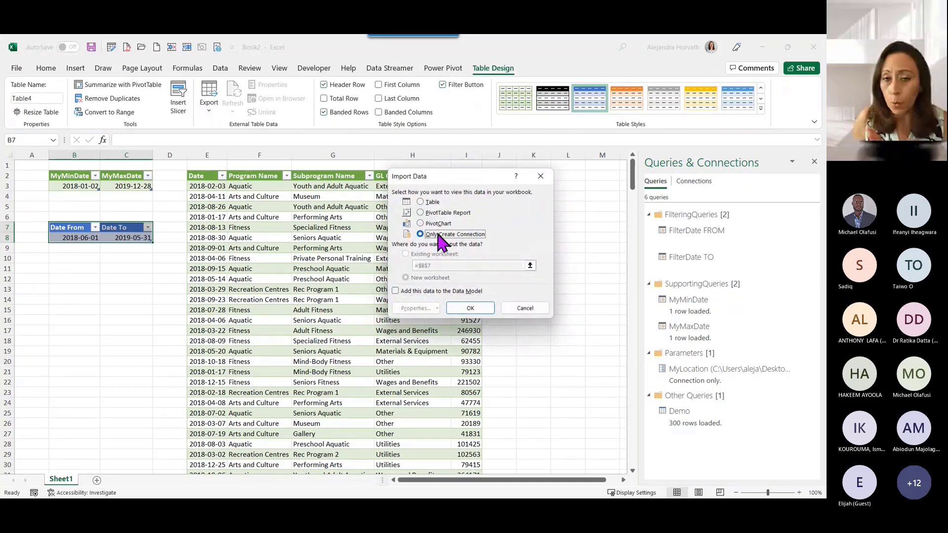
left_click(470, 308)
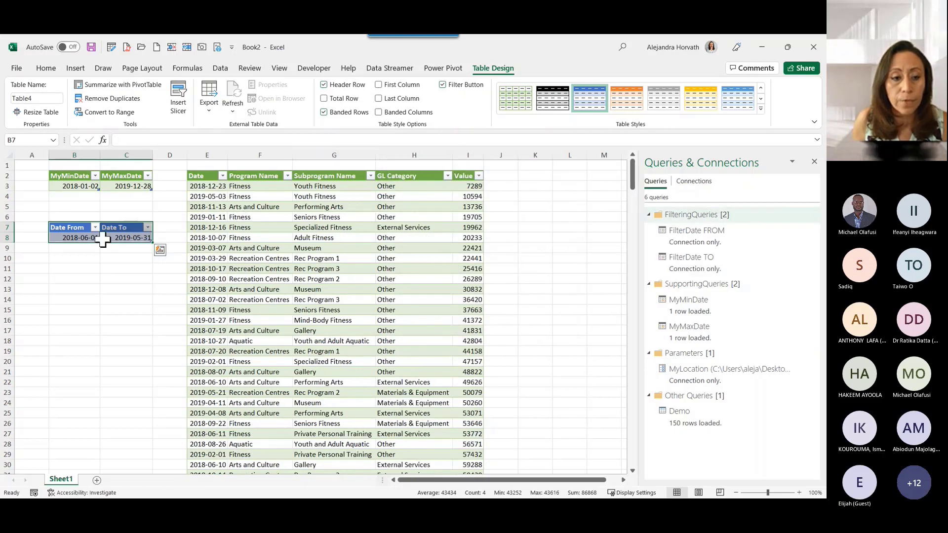
- Set the Date From value in cell B8 to 2019-01-01
left_click(84, 238)
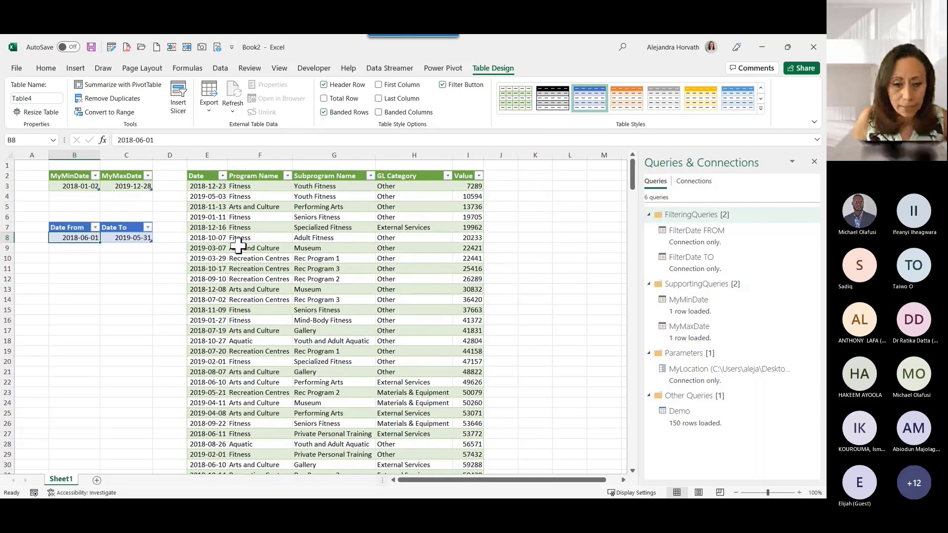
scroll(248, 244, "up", 1)
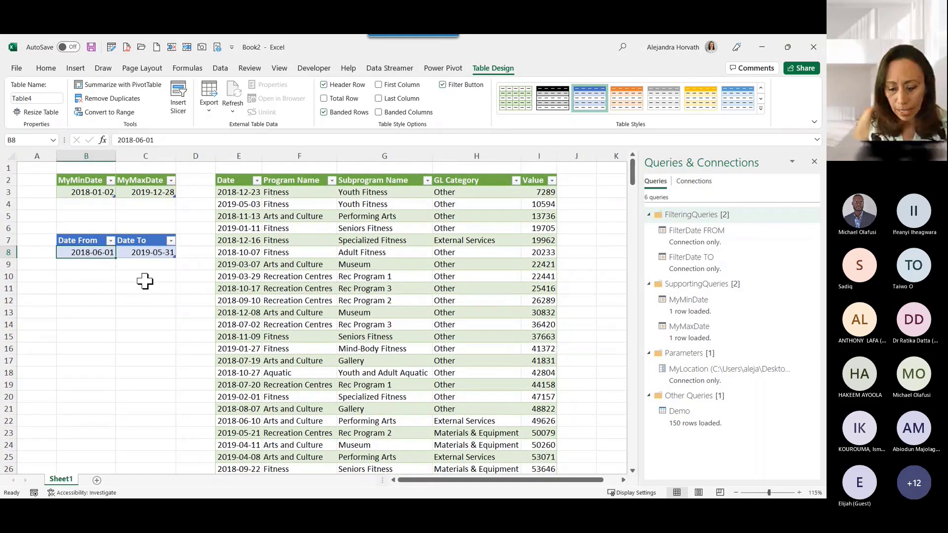
type("2019-")
type("01-01")
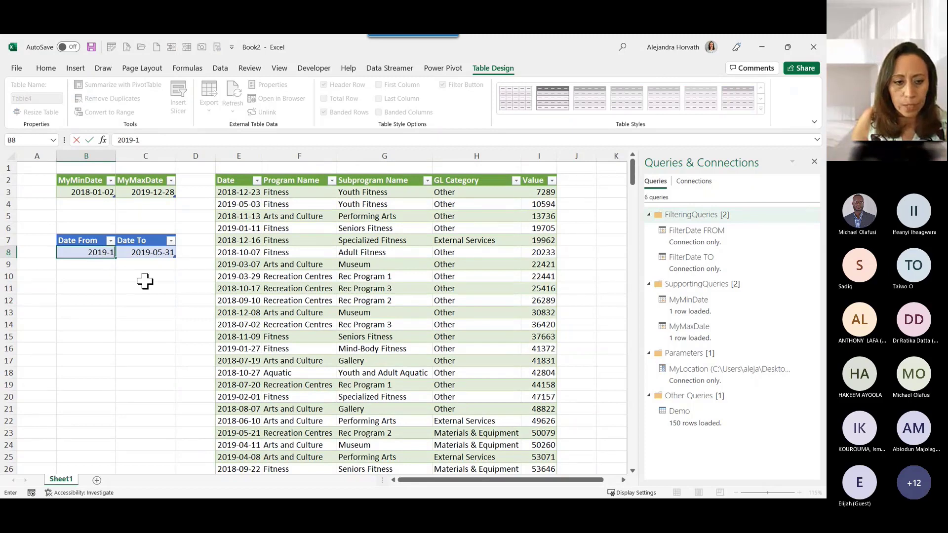
key("Return")
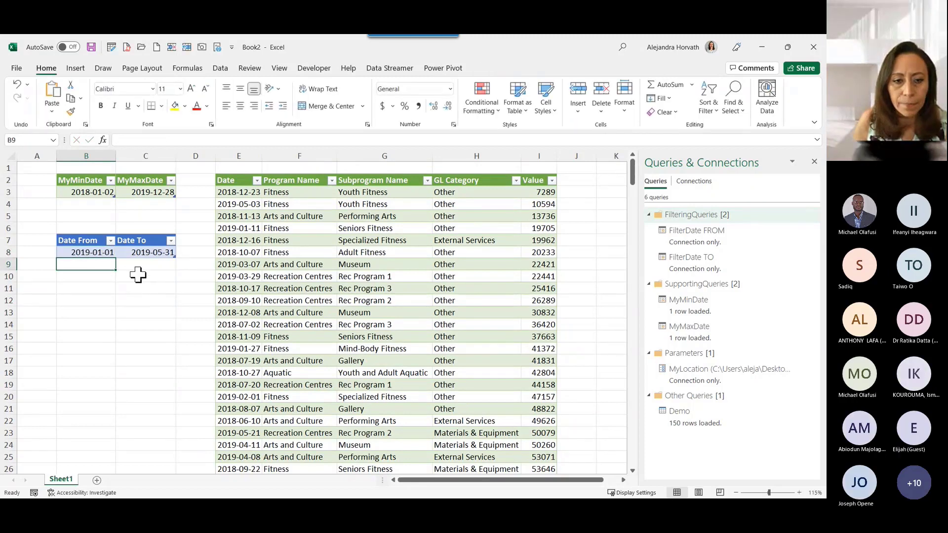
- Examine the months listed under 2018 and 2019 in the Demo table's Date filter, leaving the filter unchanged
left_click(257, 180)
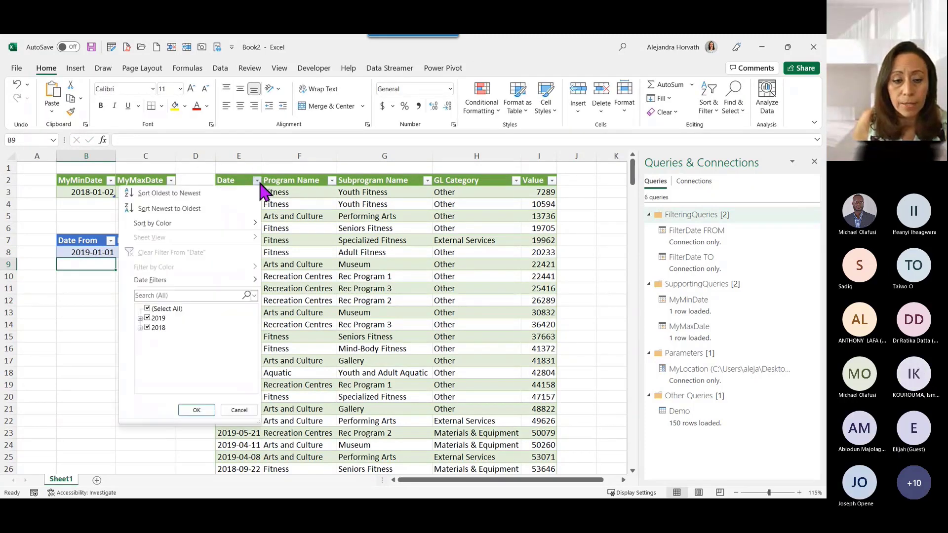
left_click(140, 327)
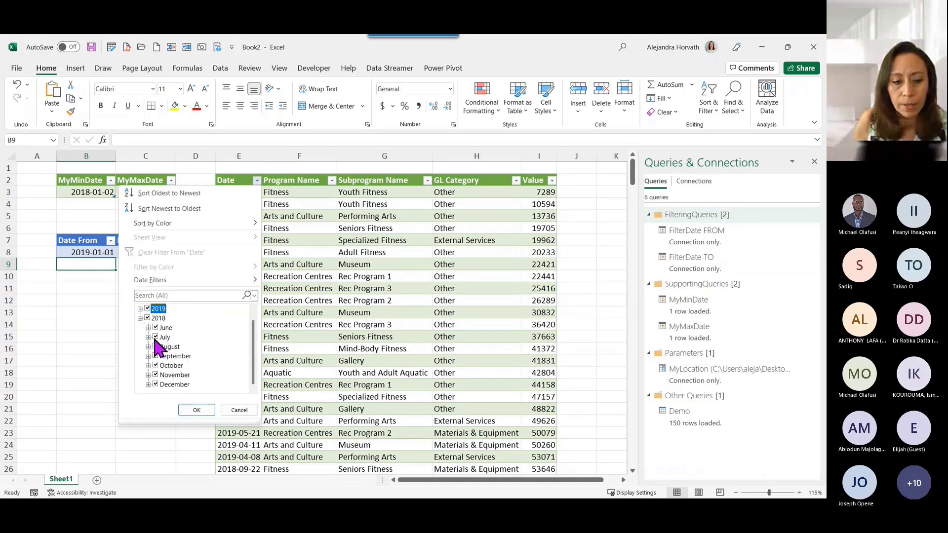
left_click(140, 308)
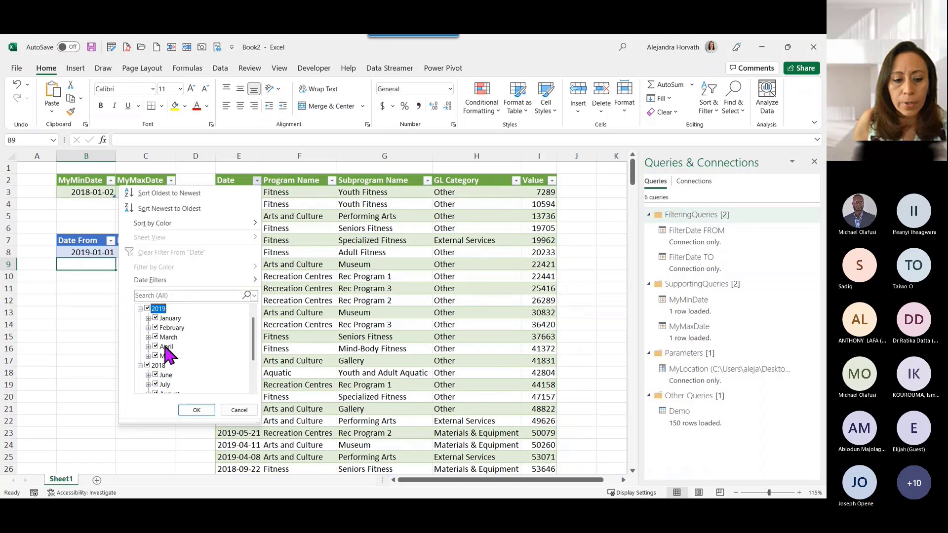
left_click(239, 410)
- Refresh the Demo table with the new Date From value and check the months listed in its Date filter
left_click(243, 220)
right_click(243, 220)
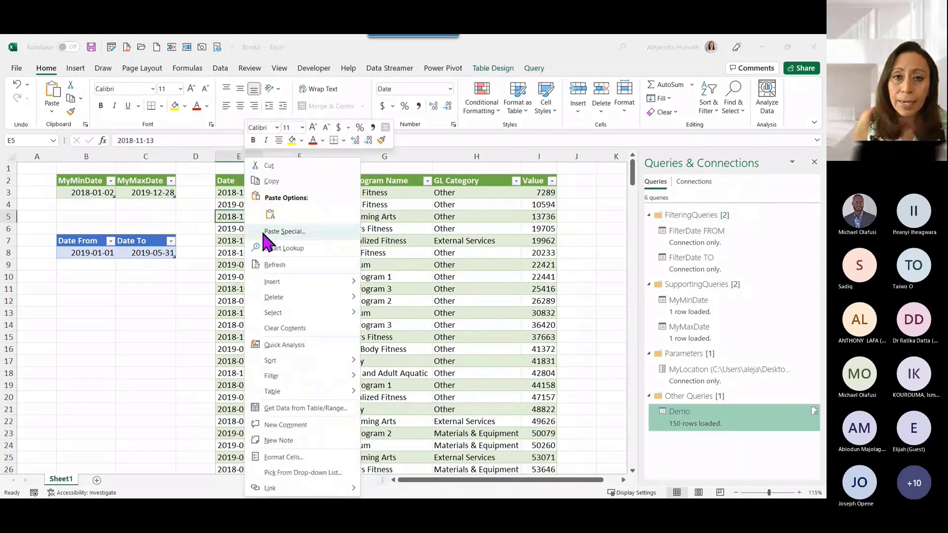
left_click(294, 266)
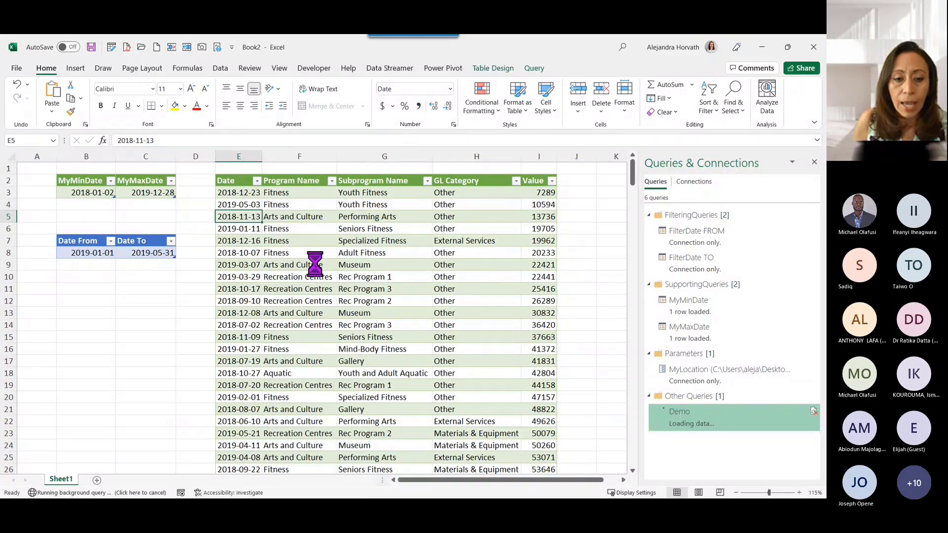
left_click(257, 180)
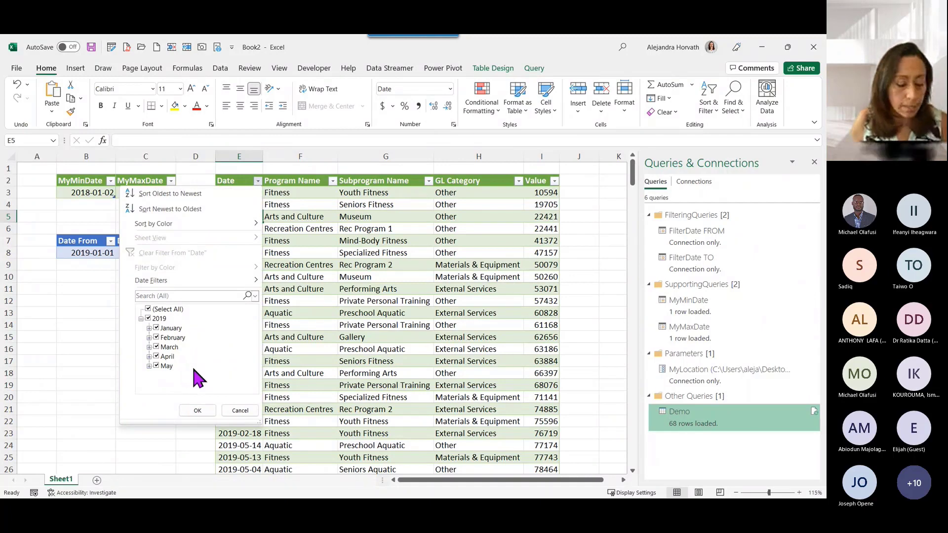
key("Escape")
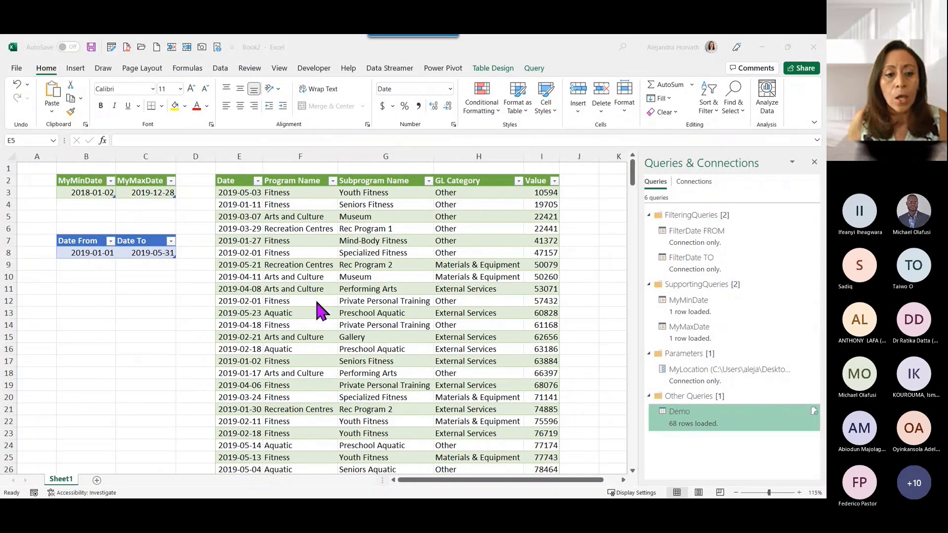
left_click(152, 270)
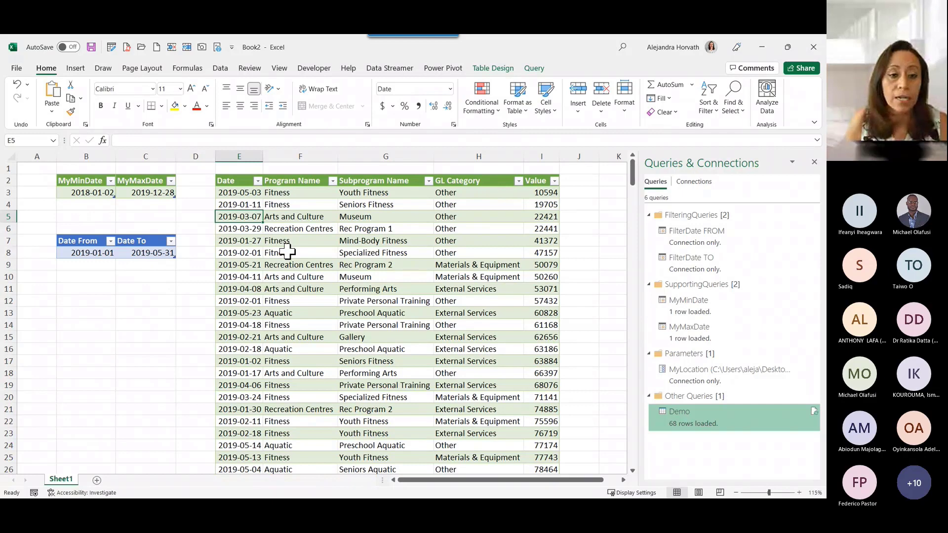
left_click(98, 252)
left_click(143, 252)
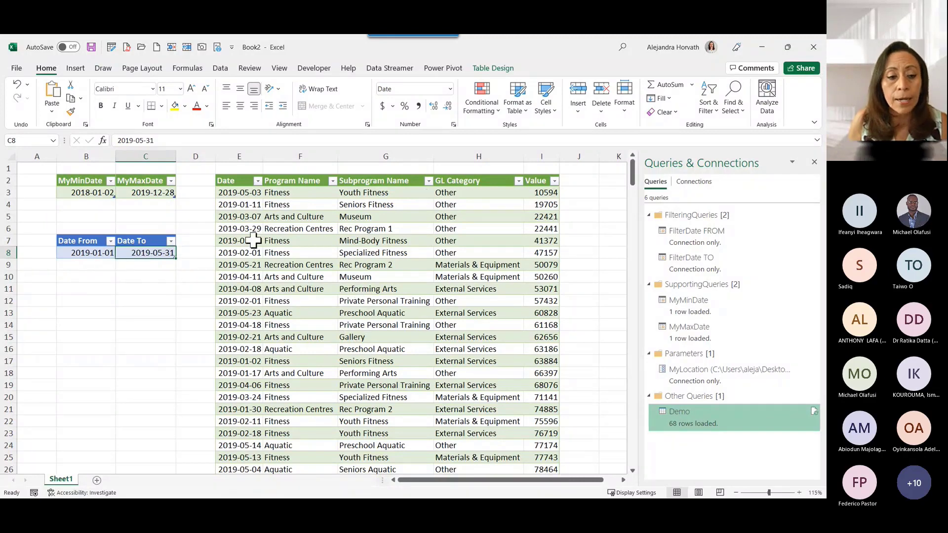
left_click(93, 274)
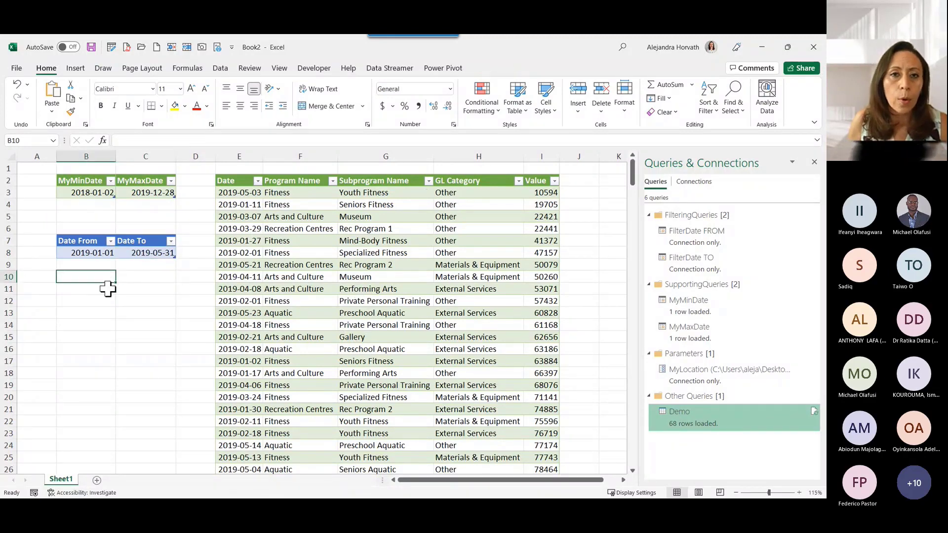
- Examine the program names listed in the Demo table's Program Name filter without applying a filter
left_click(274, 229)
left_click(333, 181)
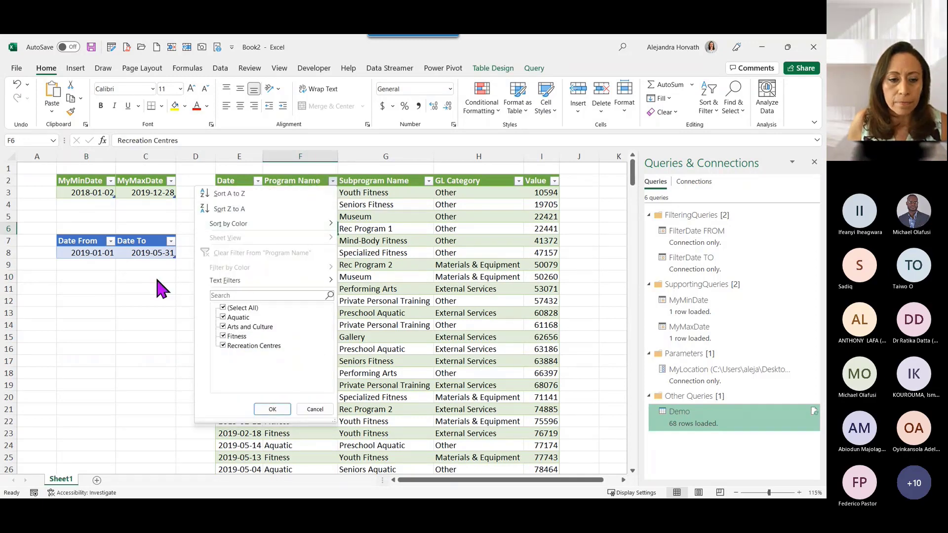
left_click(154, 296)
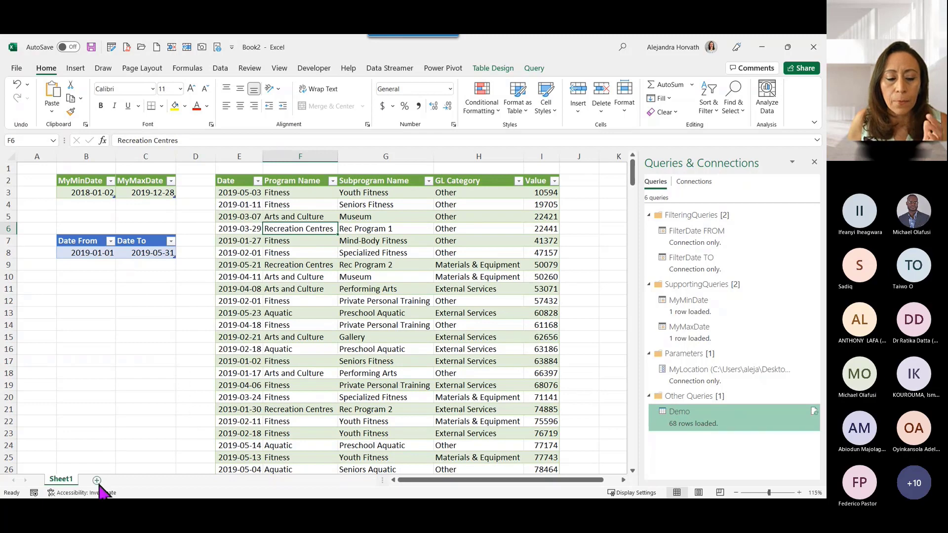
left_click(289, 193)
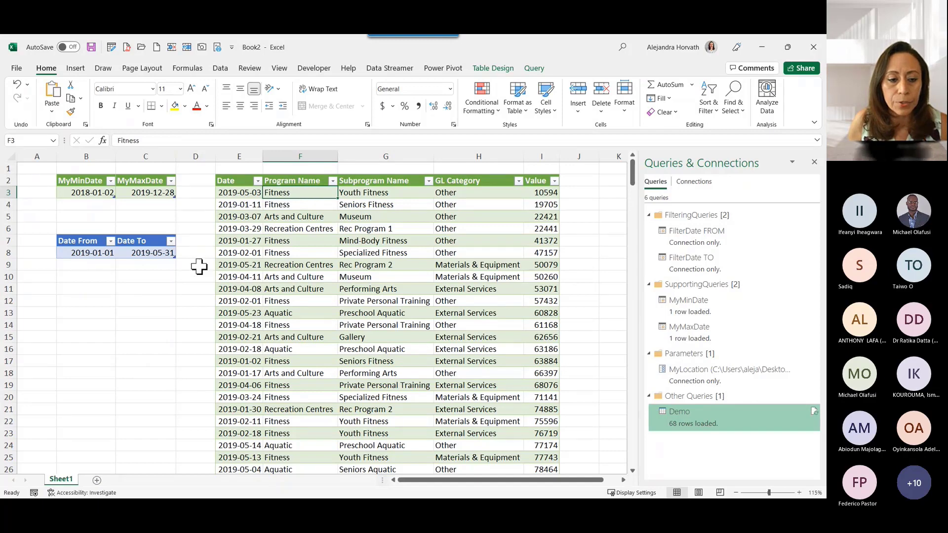
- Enter a UNIQUE formula in cell B14 that lists the distinct values of the Demo table's Program Name column
left_click(86, 324)
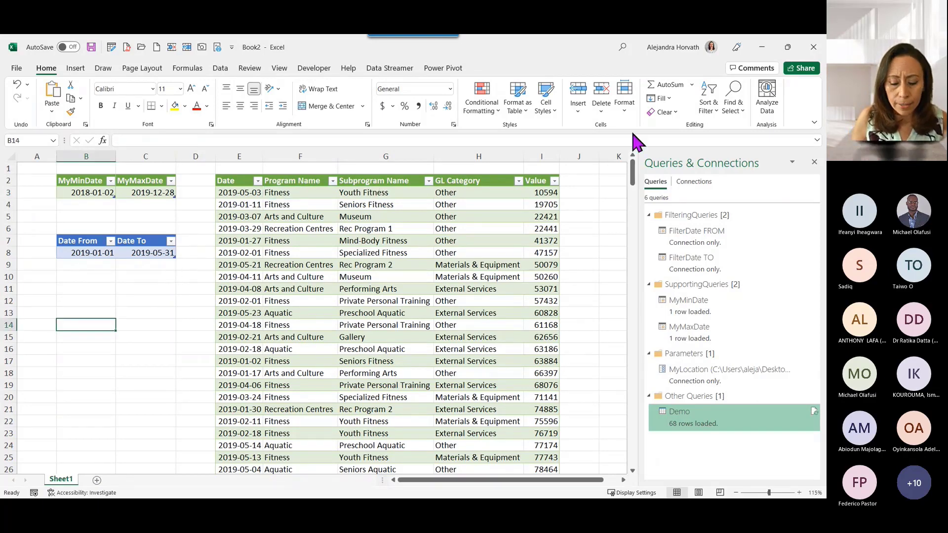
type("=")
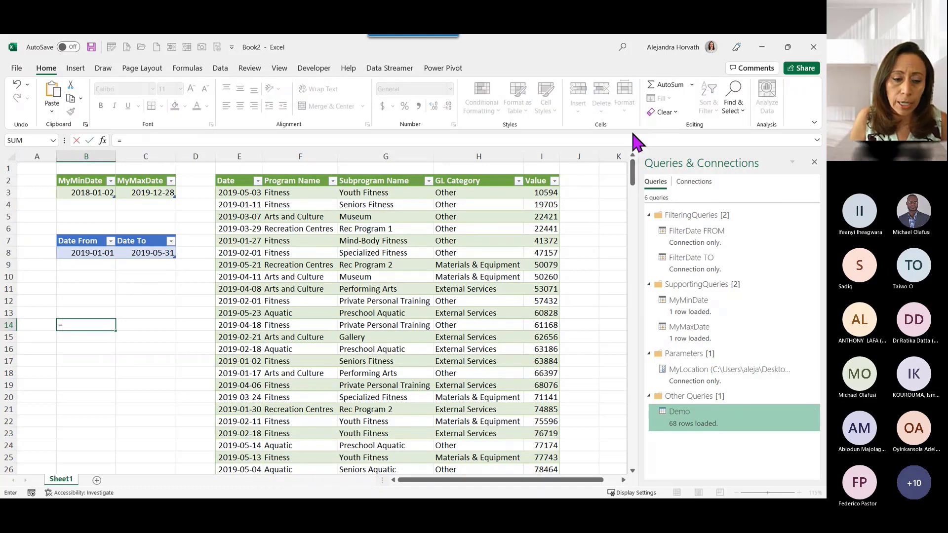
type("uni")
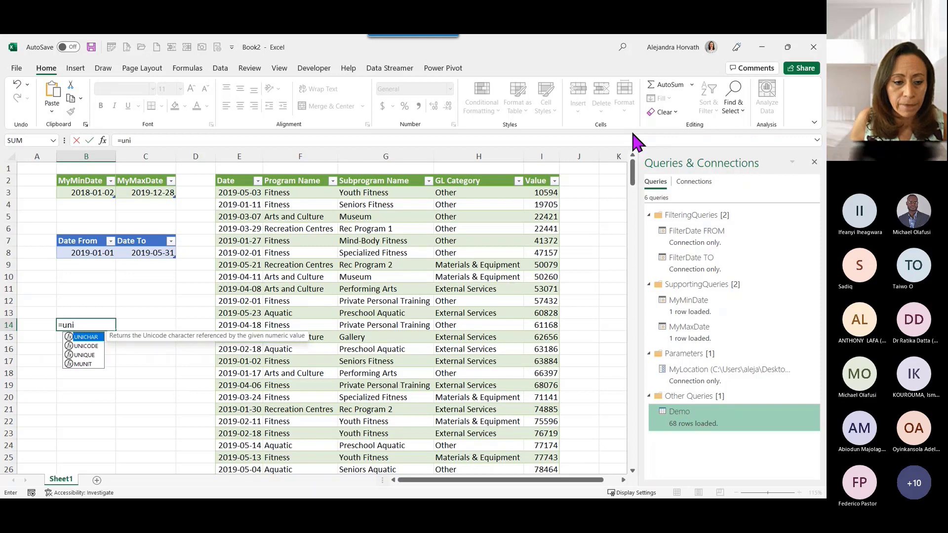
left_click(84, 355)
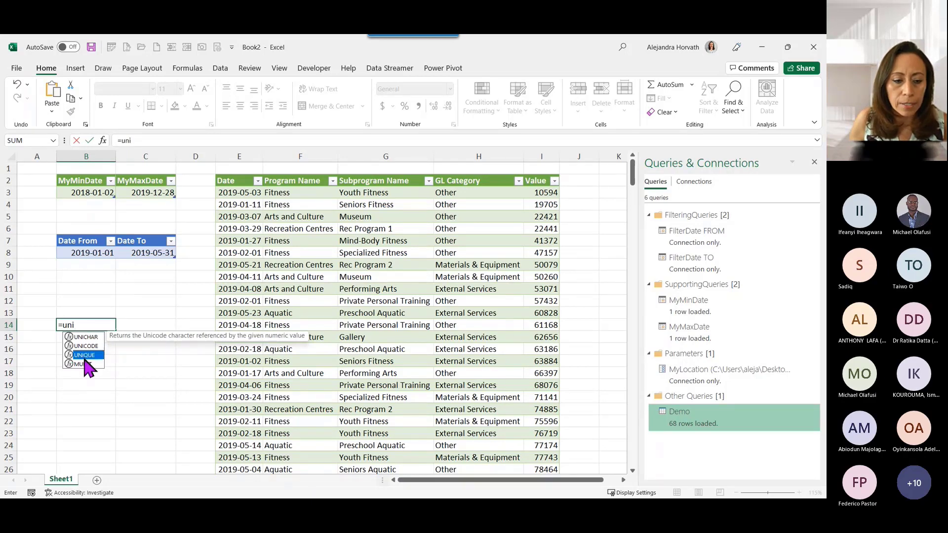
double_click(84, 356)
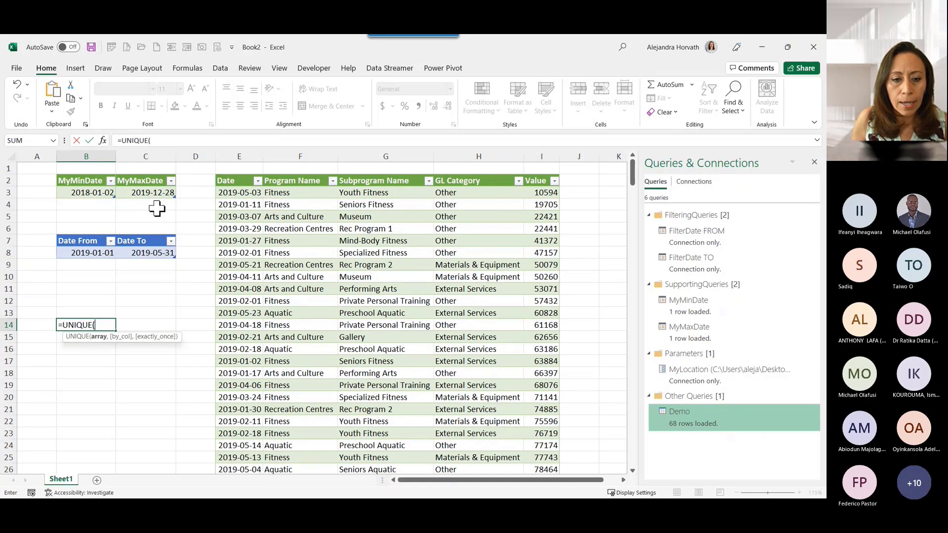
left_click(277, 192)
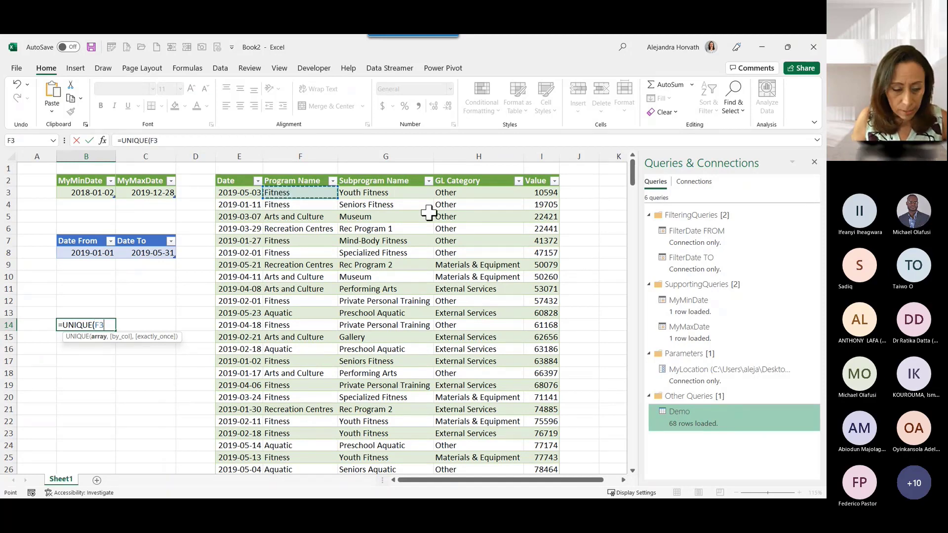
key("ctrl+shift+Down")
key("Return")
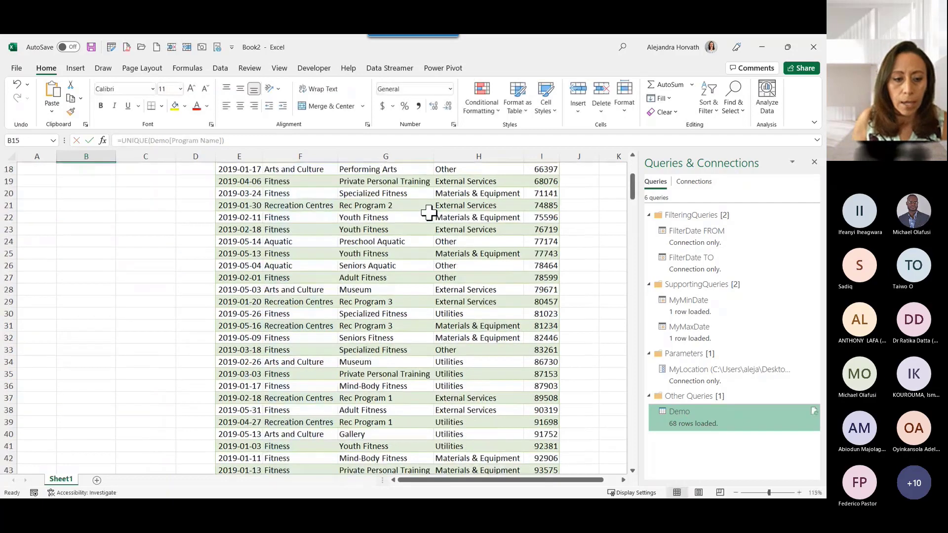
- Replace the UNIQUE formula results in B14:B17 with static values by copying and pasting them in place
key("Up")
key("Up")
key("Up")
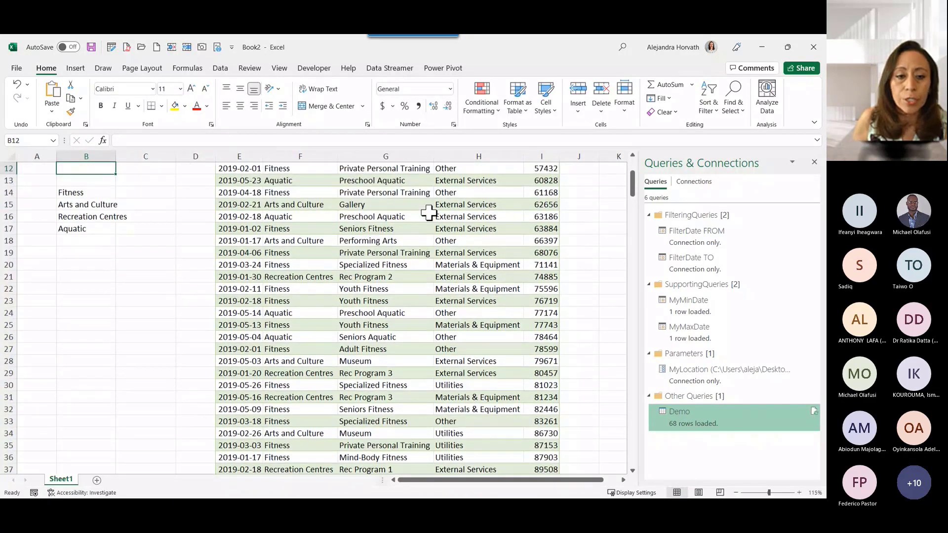
key("Up")
key("Down")
key("Down")
key("Down")
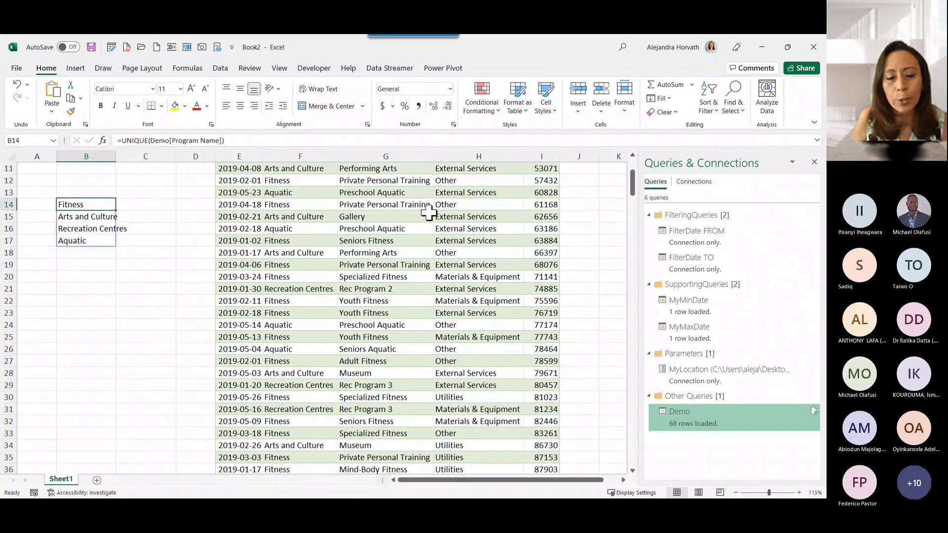
scroll(429, 213, "up", 4)
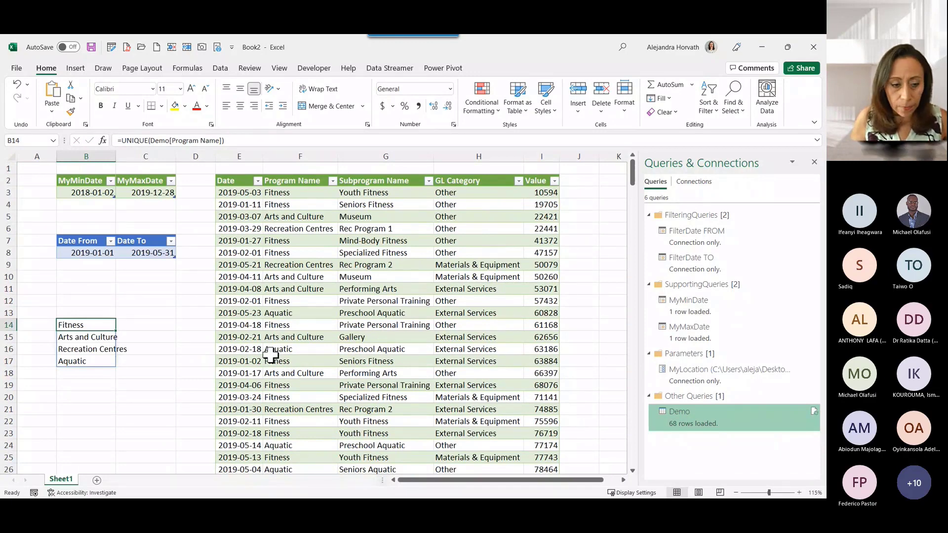
key("shift+Down")
key("shift+Down")
key("shift+Down")
key("ctrl+c")
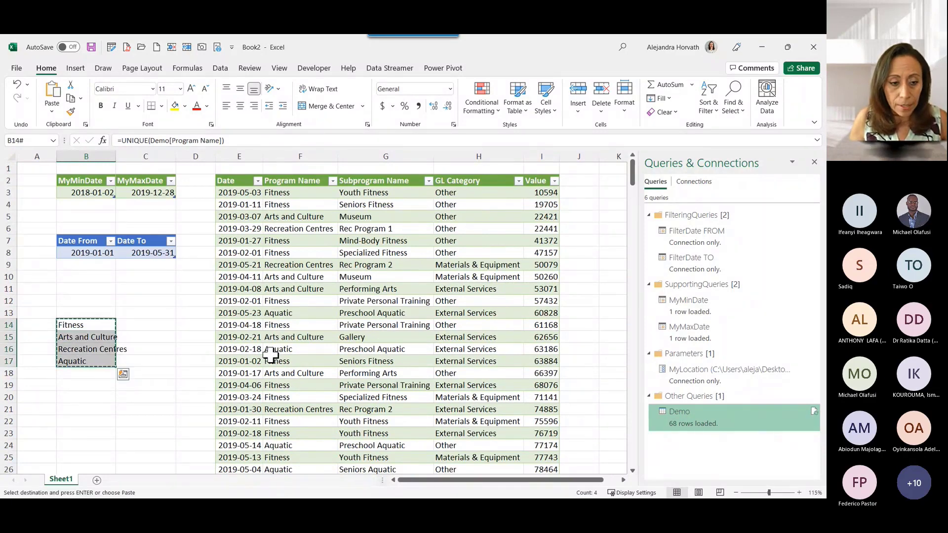
right_click(98, 340)
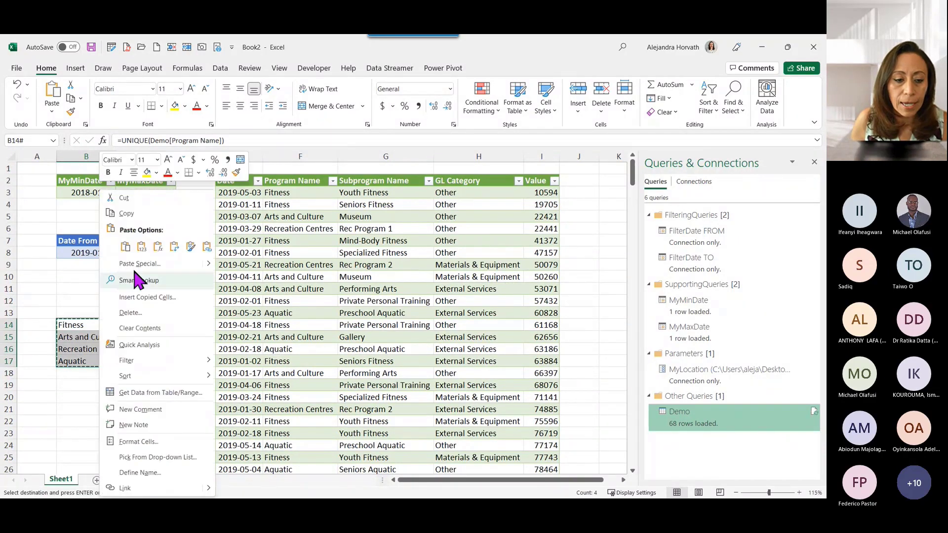
left_click(137, 250)
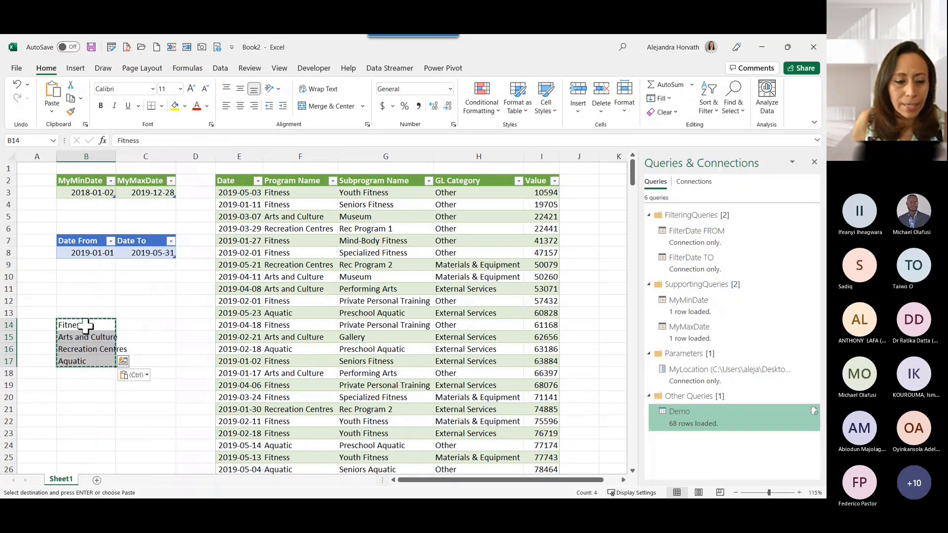
- Copy the Demo table's Program Name header into cell B13 above the program list, without its formatting
left_click(85, 325)
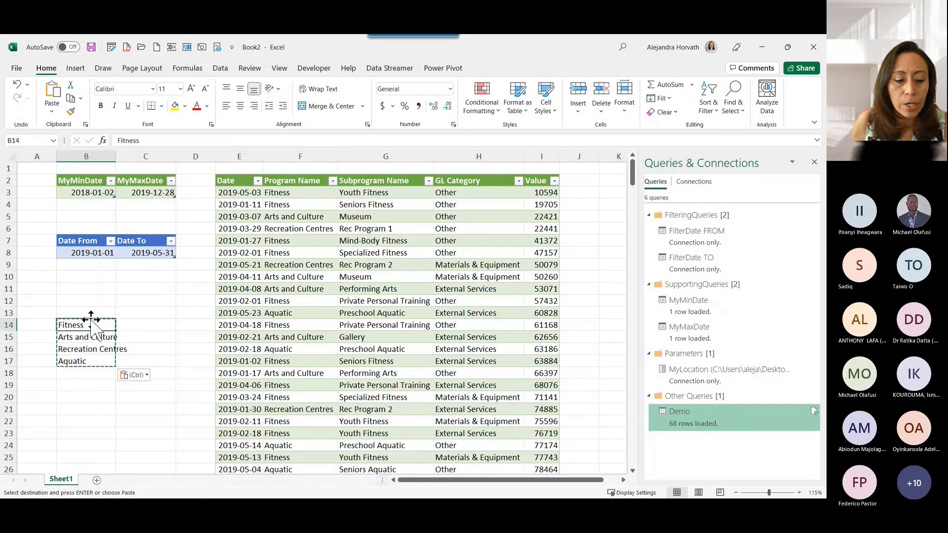
left_click(329, 184)
key("ctrl+c")
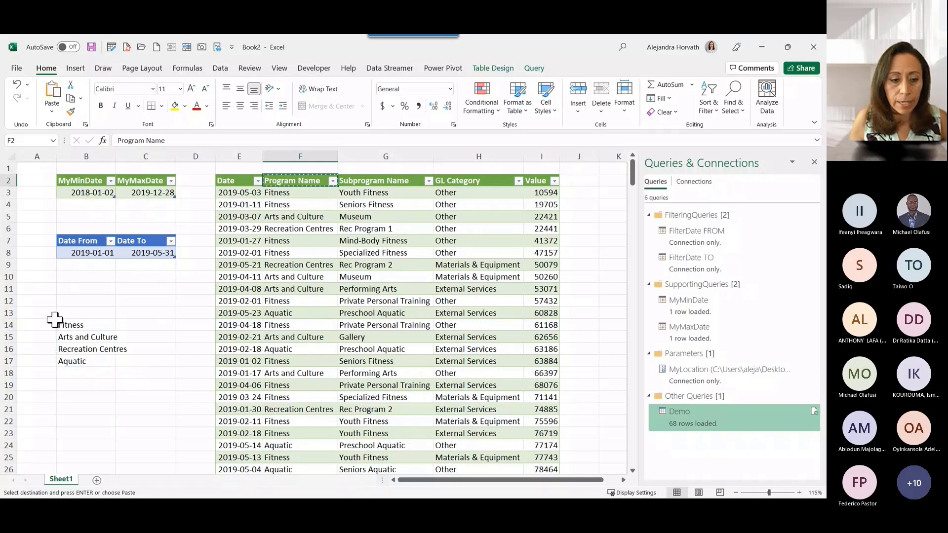
right_click(80, 312)
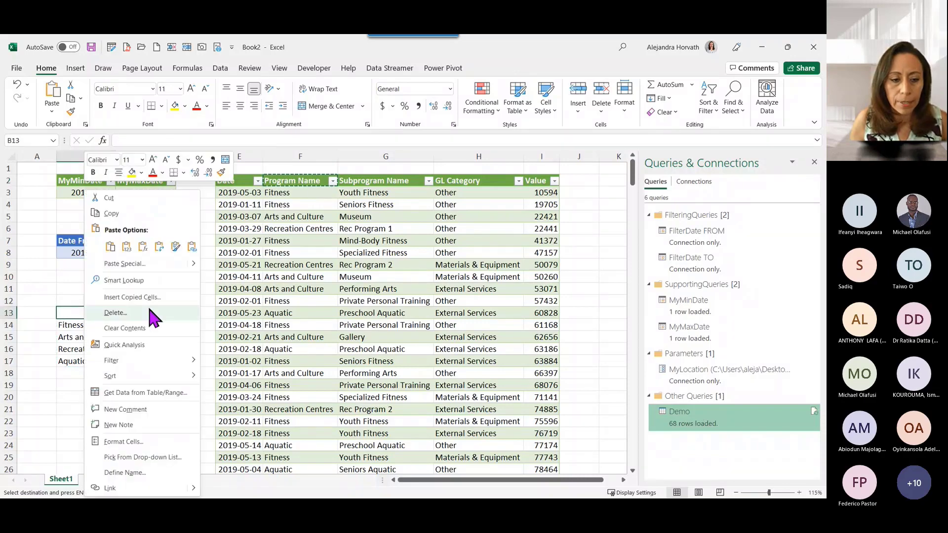
left_click(142, 246)
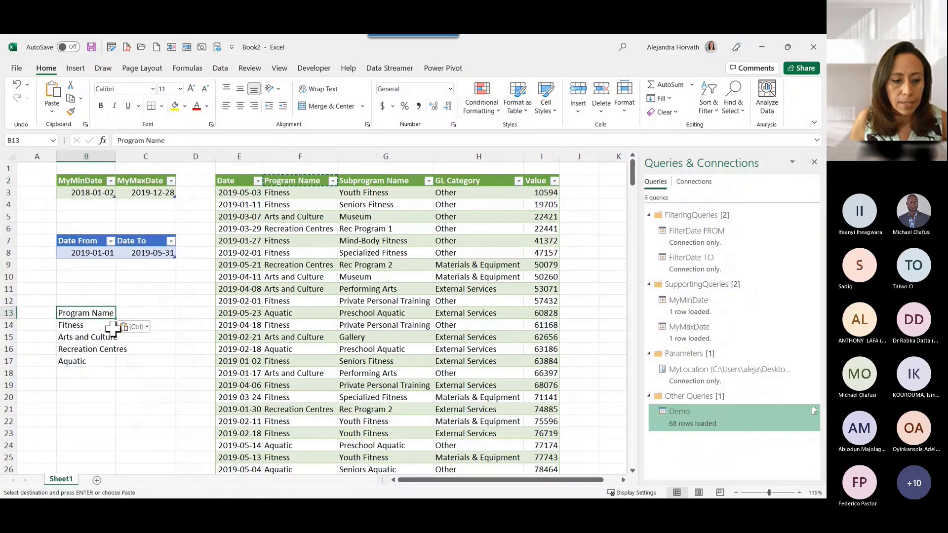
- Move the program list with its header from B13:B17 to a new sheet, starting at cell B2
left_click(89, 360, "shift")
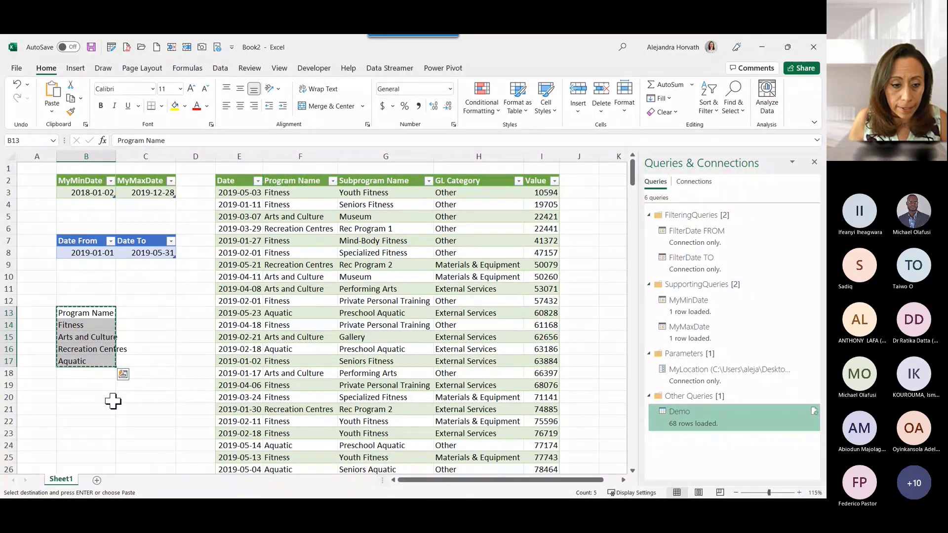
left_click(97, 480)
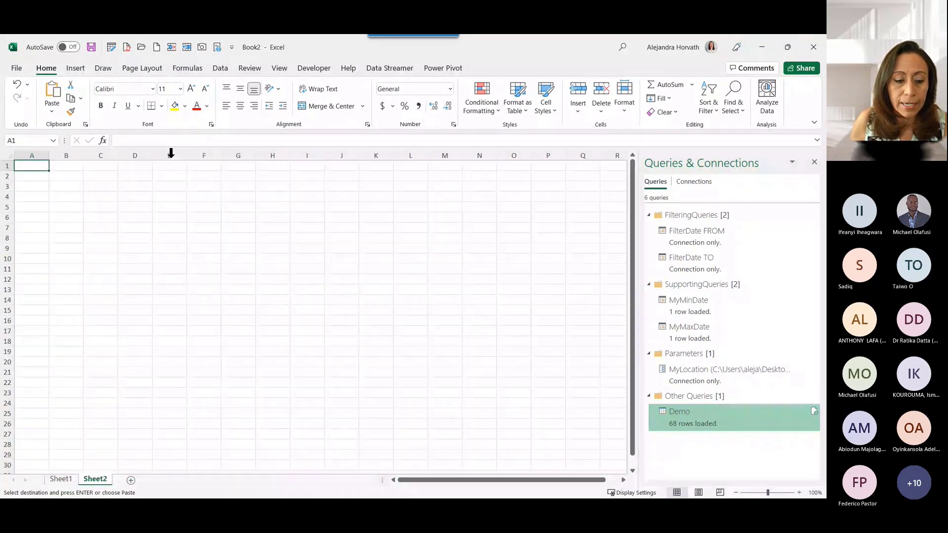
left_click(69, 177)
key("Return")
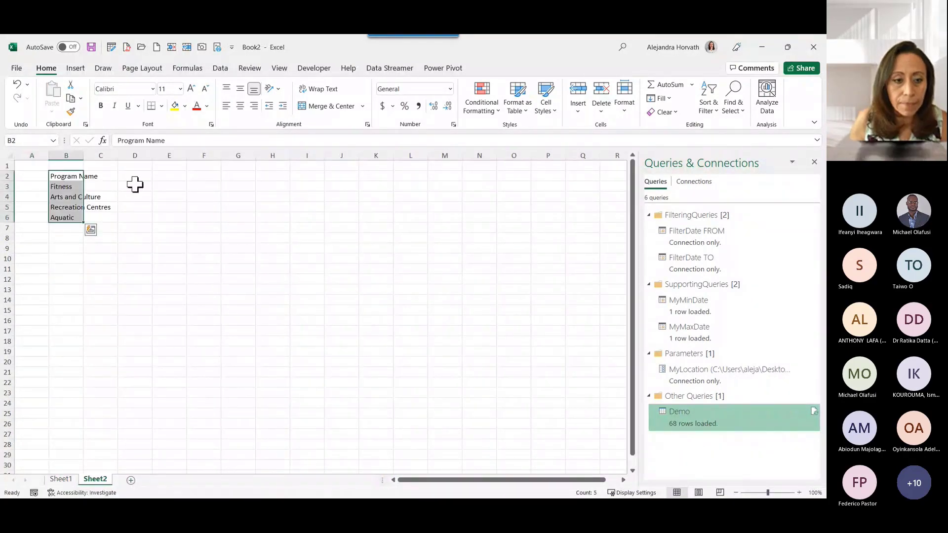
- Autofit column B on Sheet2 to the program names and make the Program Name header in B2 bold
double_click(84, 156)
left_click(91, 187)
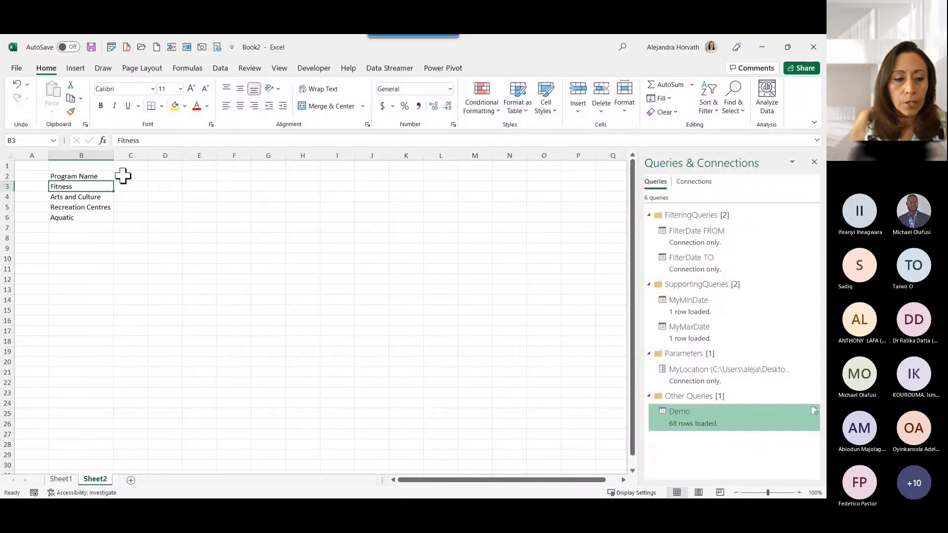
left_click(106, 174)
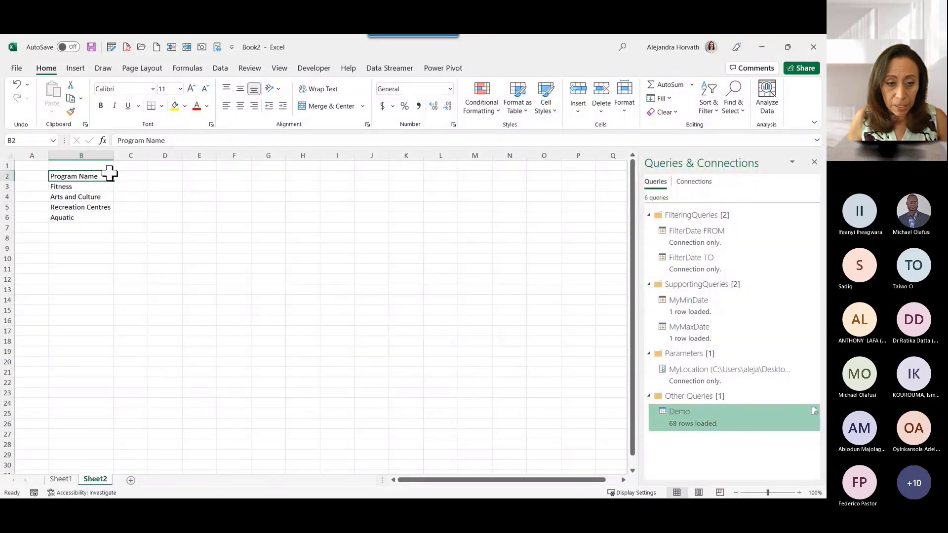
- On Sheet1, copy the Demo table's Program Name header into cell B11 without its formatting
left_click(64, 480)
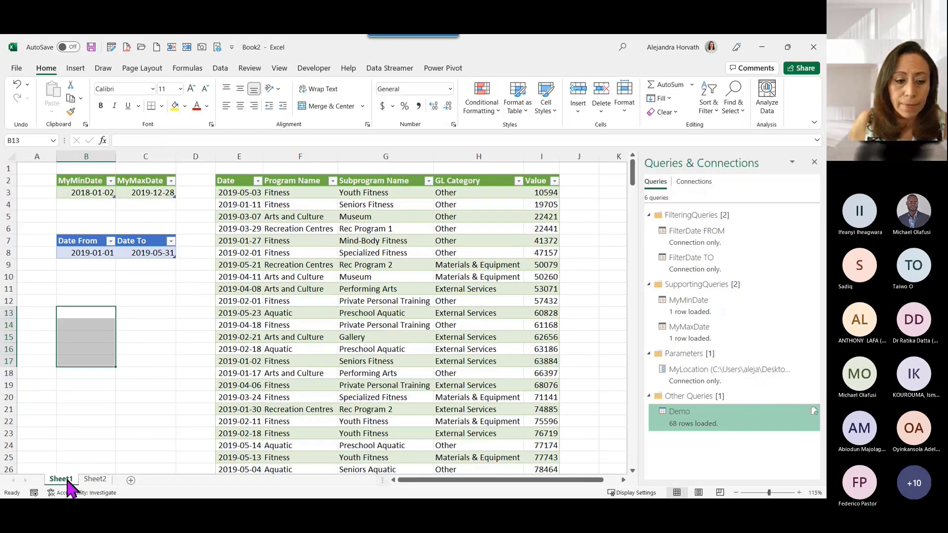
left_click(113, 313)
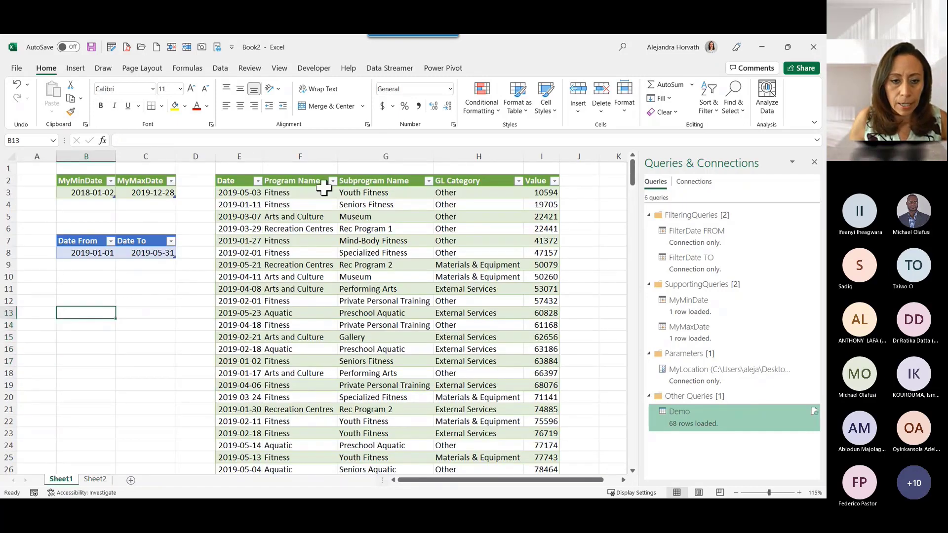
left_click(298, 180)
key("ctrl+c")
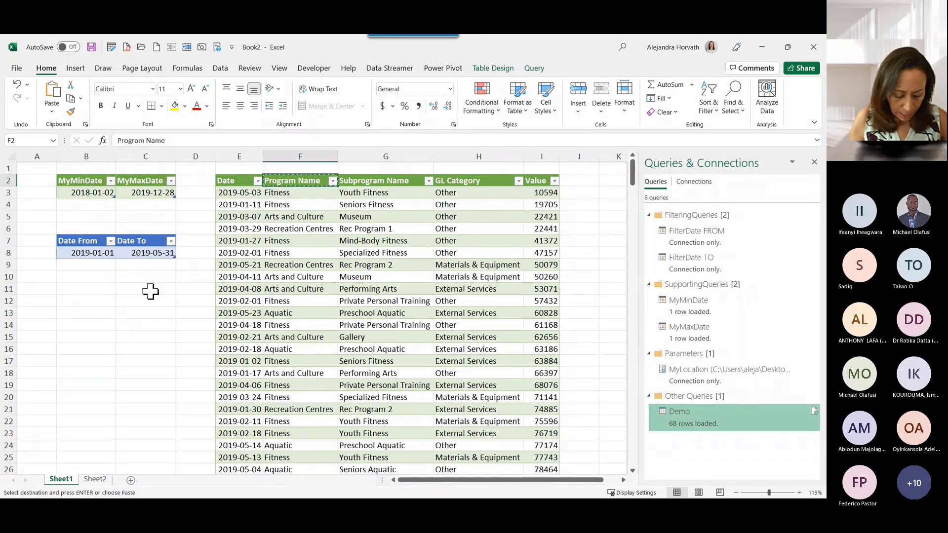
right_click(99, 289)
left_click(144, 248)
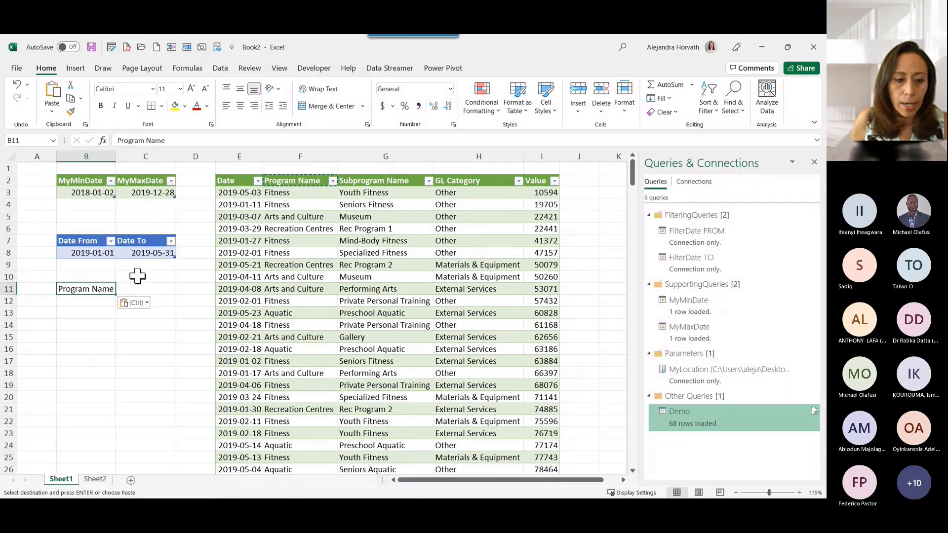
- Start data validation on cell B12 below the Program Name header and set it to allow a list
left_click(104, 302)
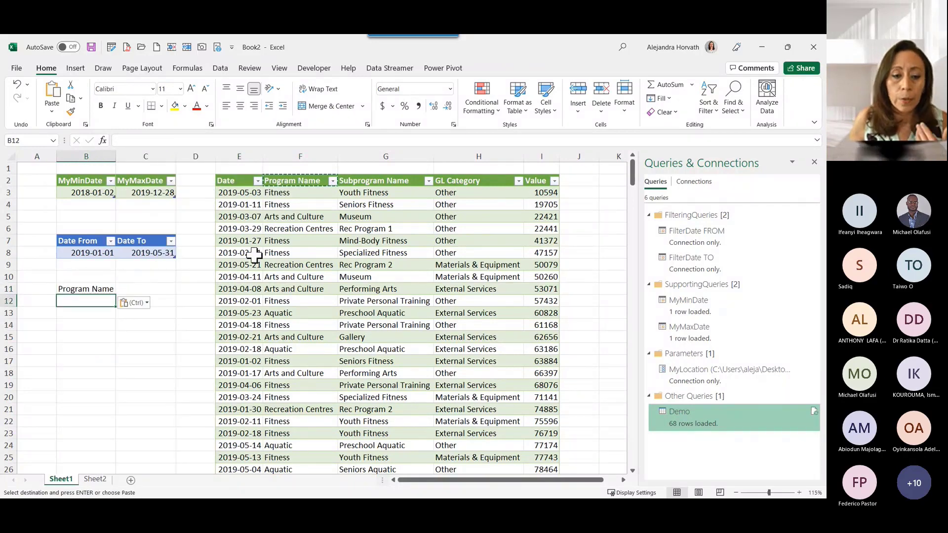
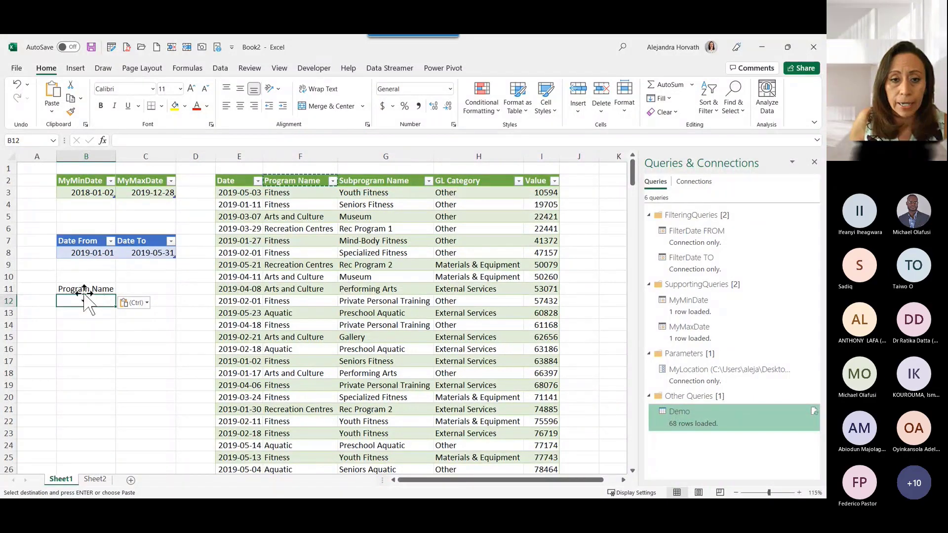
left_click(222, 69)
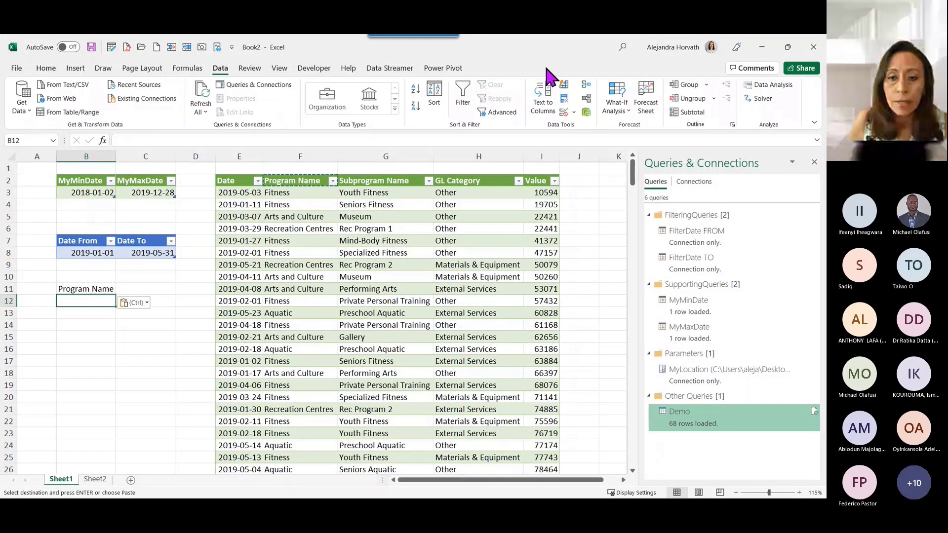
left_click(574, 113)
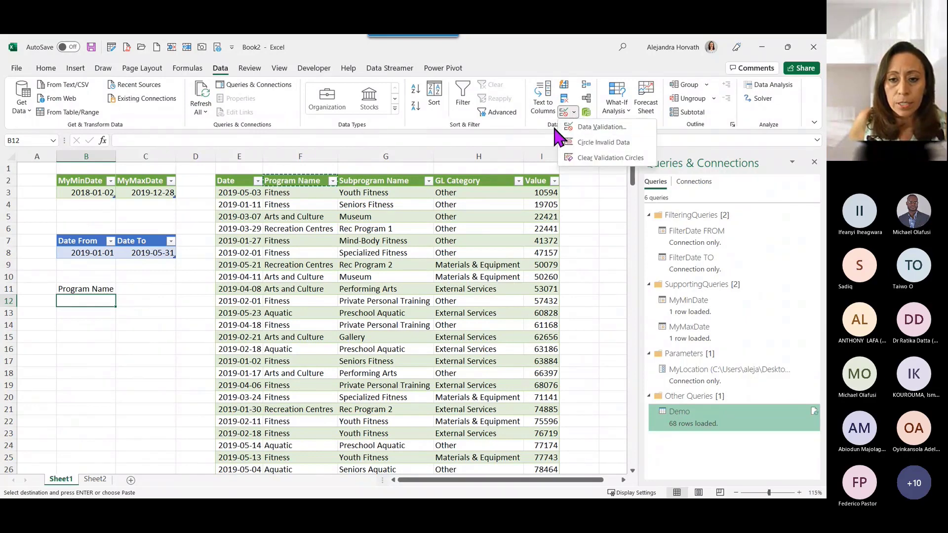
left_click(600, 127)
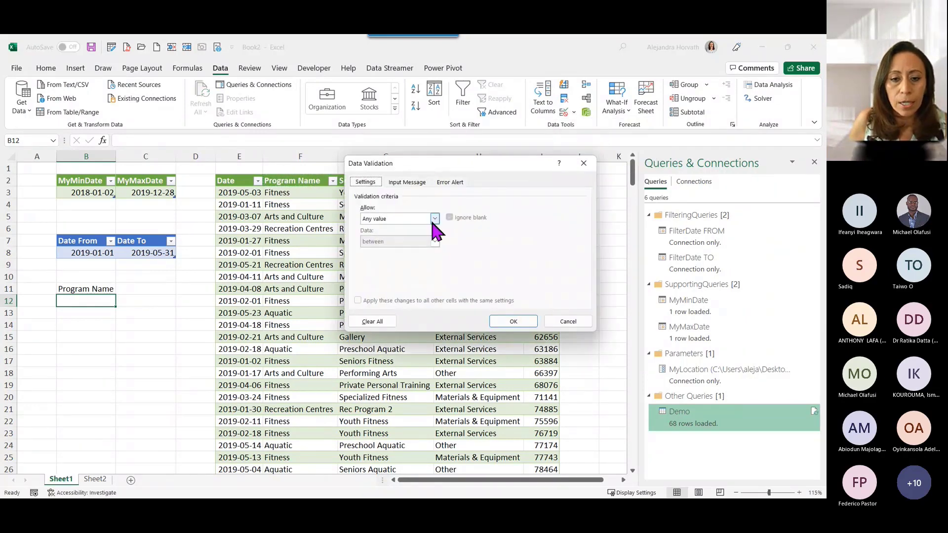
left_click(435, 218)
left_click(417, 251)
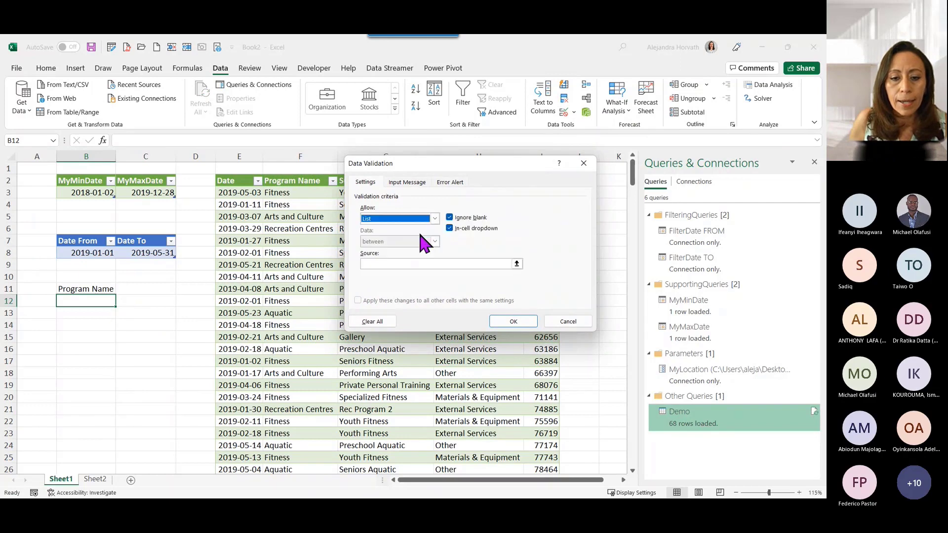
- Set the validation list's source to =Sheet2!$B$2:$B$6, removing the duplicated sheet reference, and apply the rule to B12
left_click(411, 263)
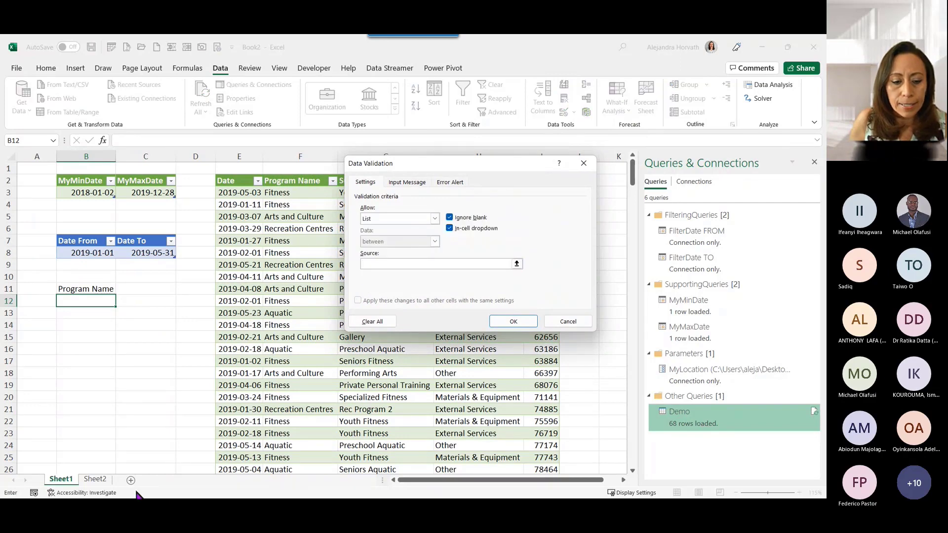
left_click(96, 479)
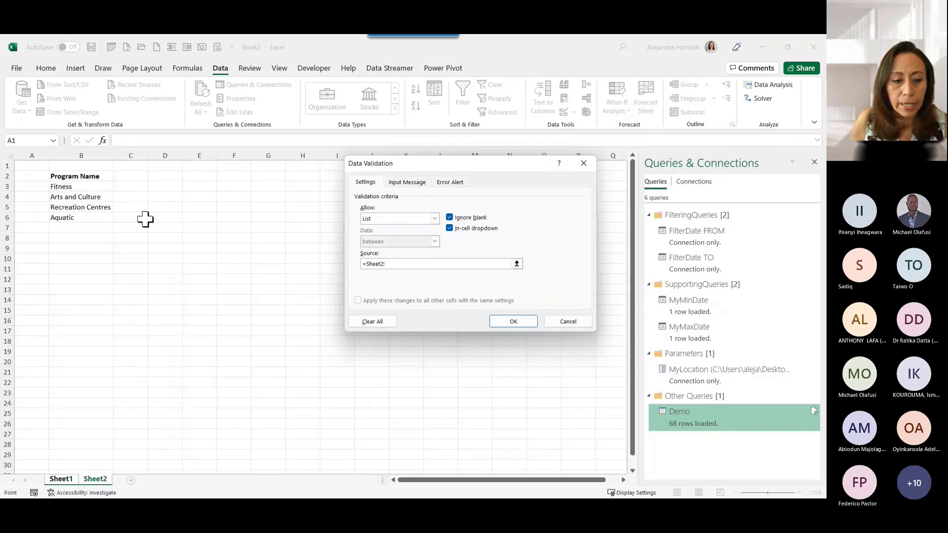
left_click(516, 264)
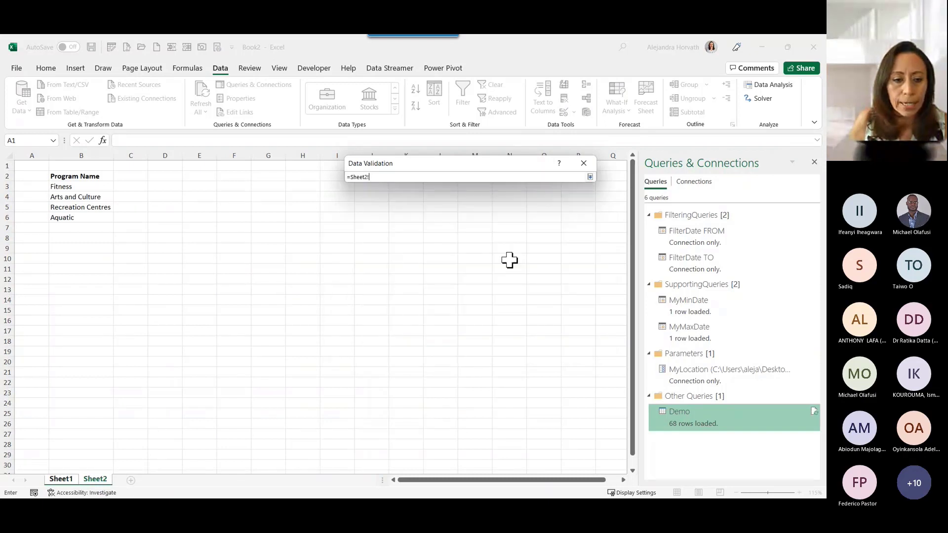
left_click_drag(96, 179, 89, 216)
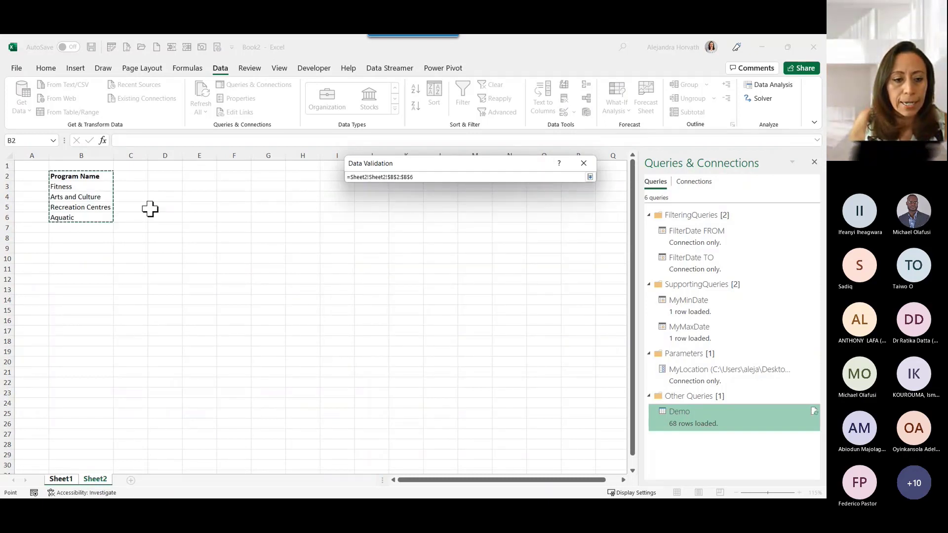
key("Return")
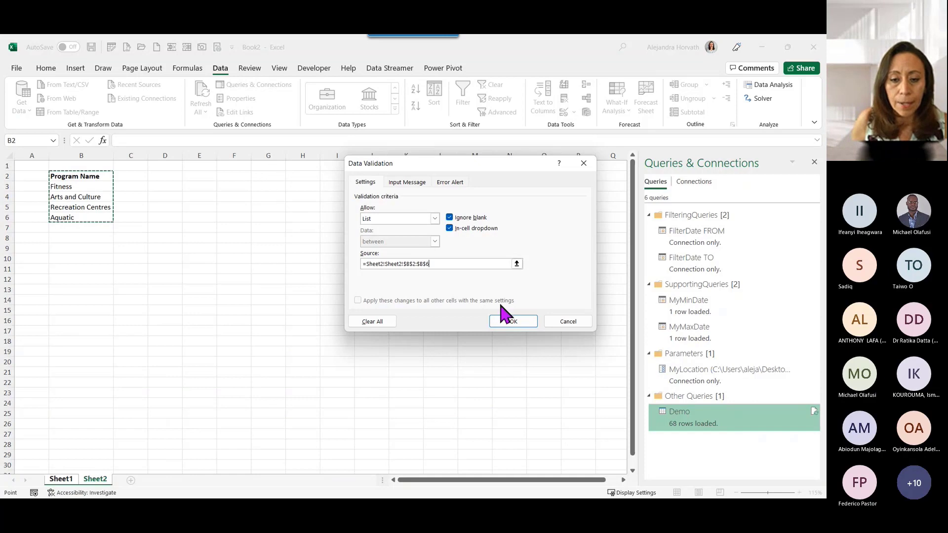
left_click(513, 322)
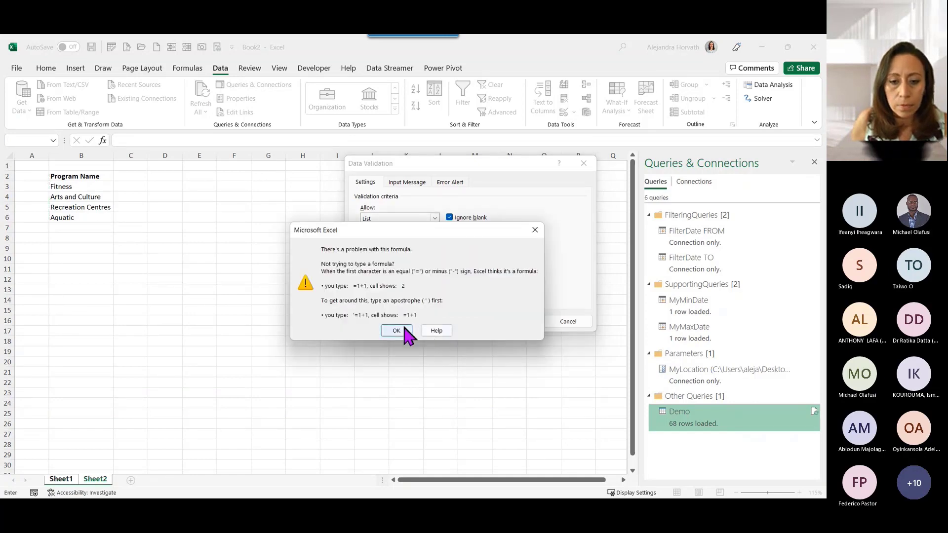
left_click(403, 331)
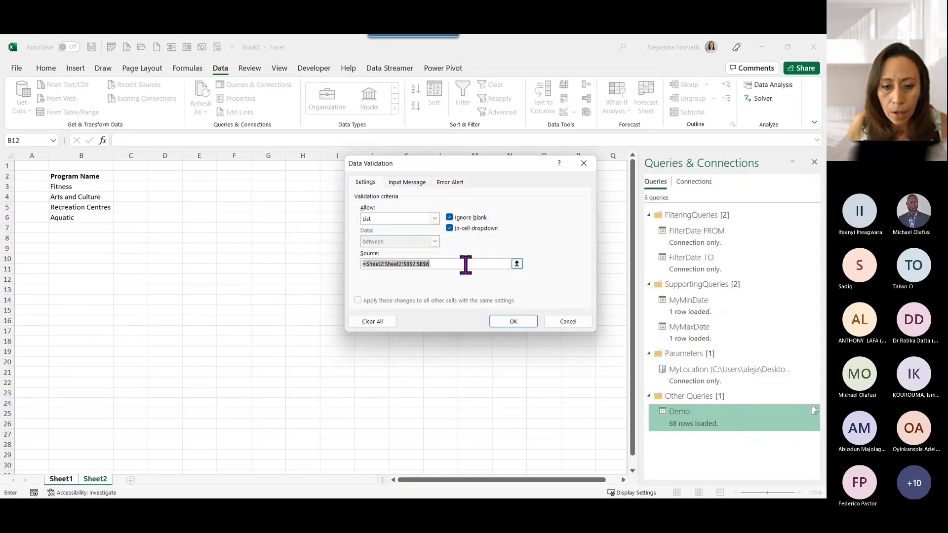
left_click(385, 264)
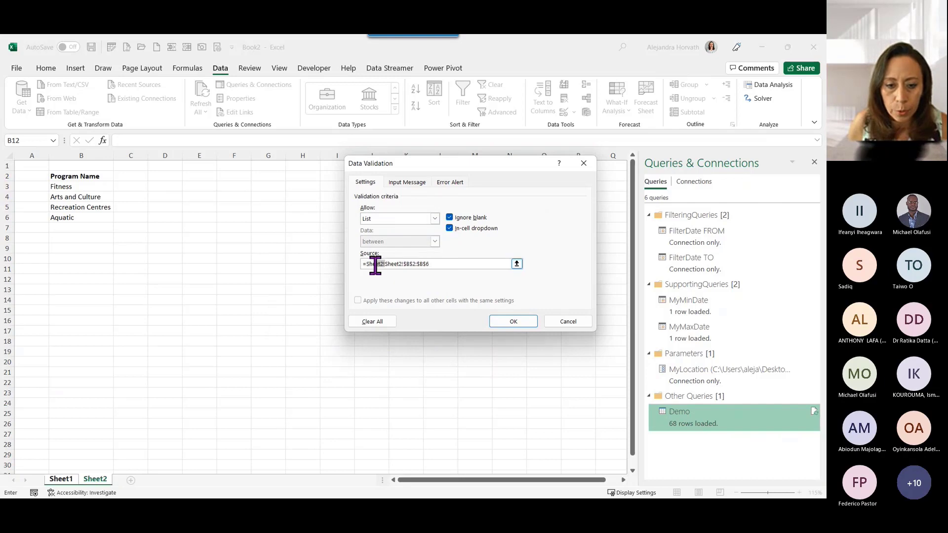
key("Delete")
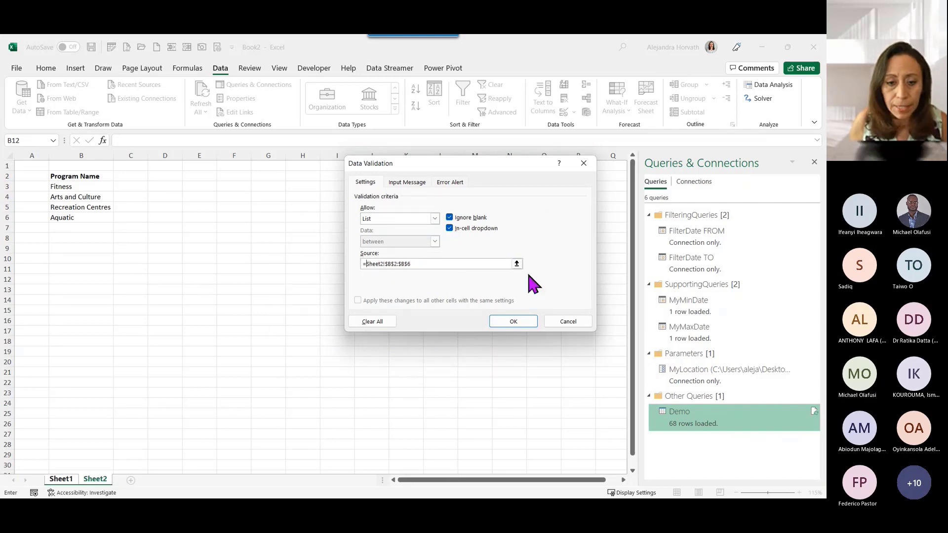
key("Return")
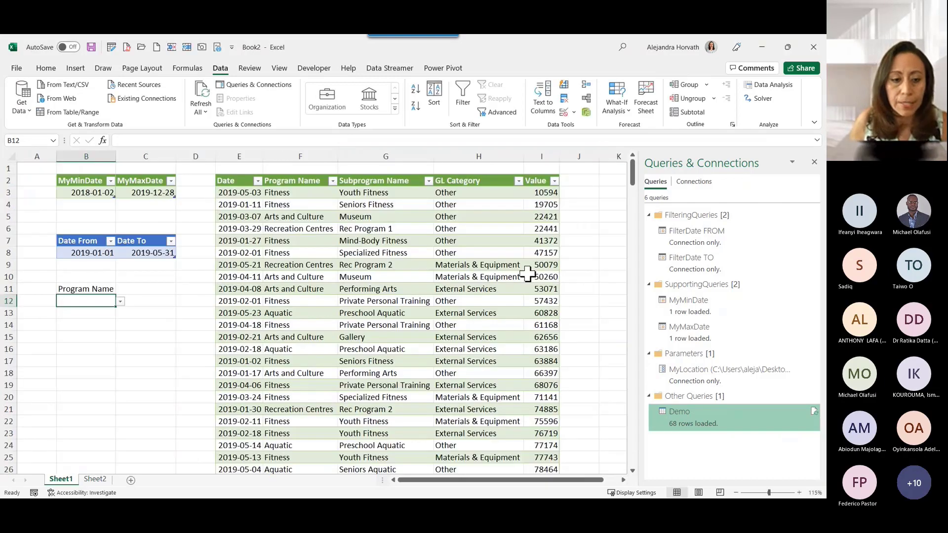
- Change B12's validation list source to =Sheet2!$B$3:$B$6 so the header is left out of the choices
left_click(120, 302)
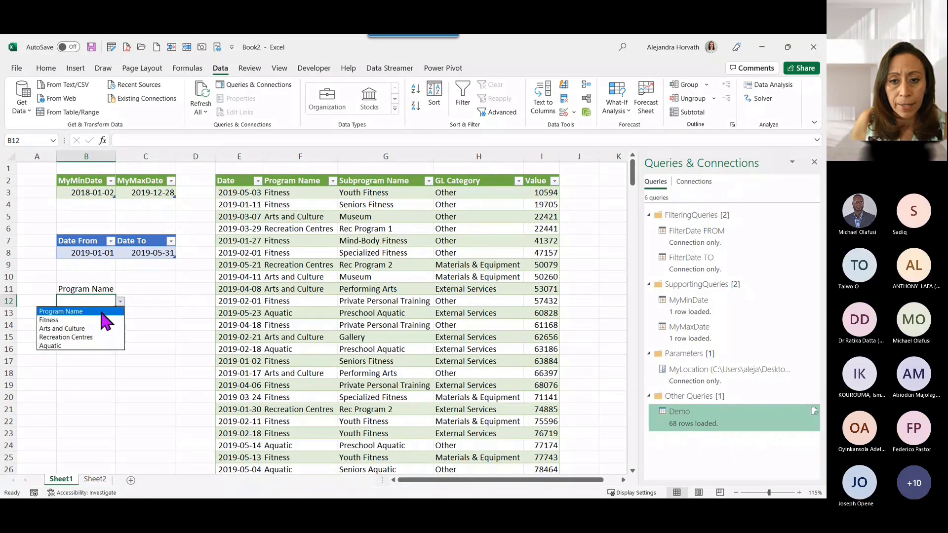
left_click(568, 115)
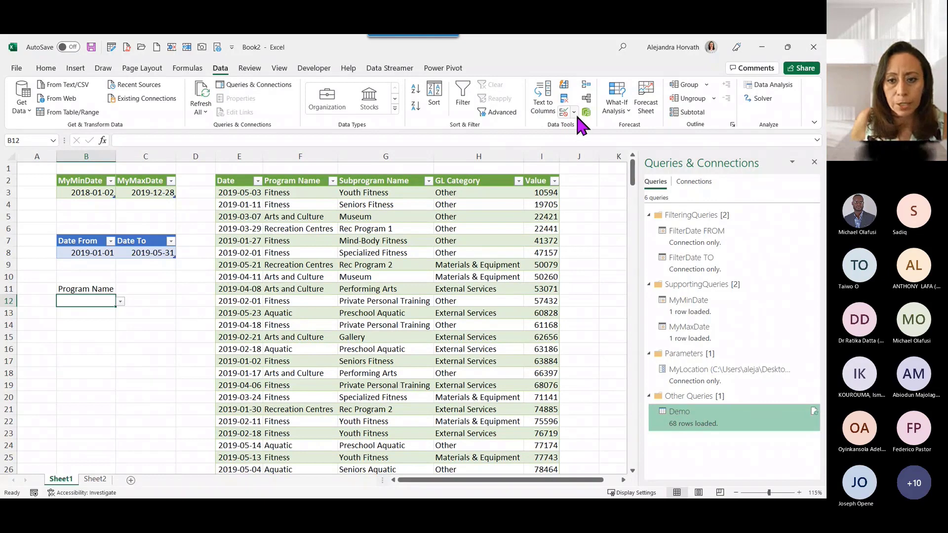
left_click(574, 113)
left_click(601, 127)
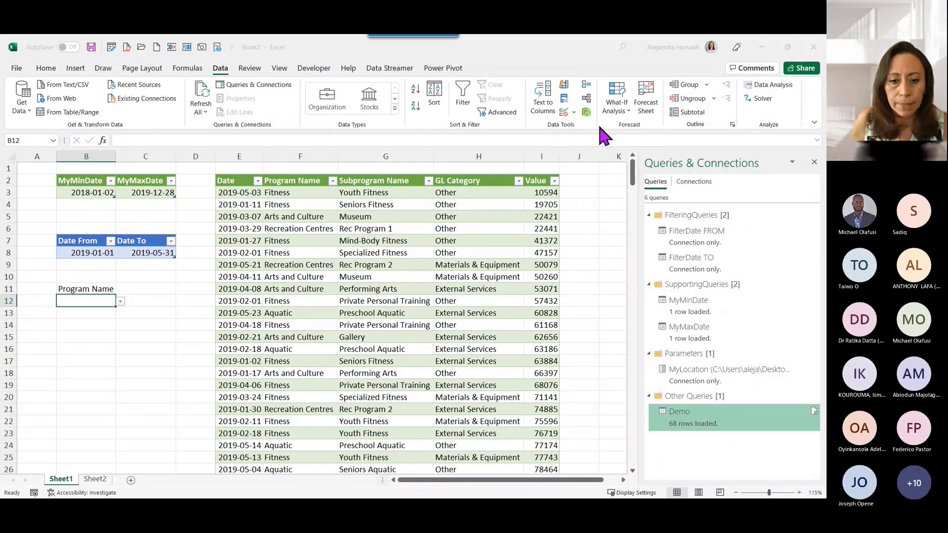
left_click(398, 263)
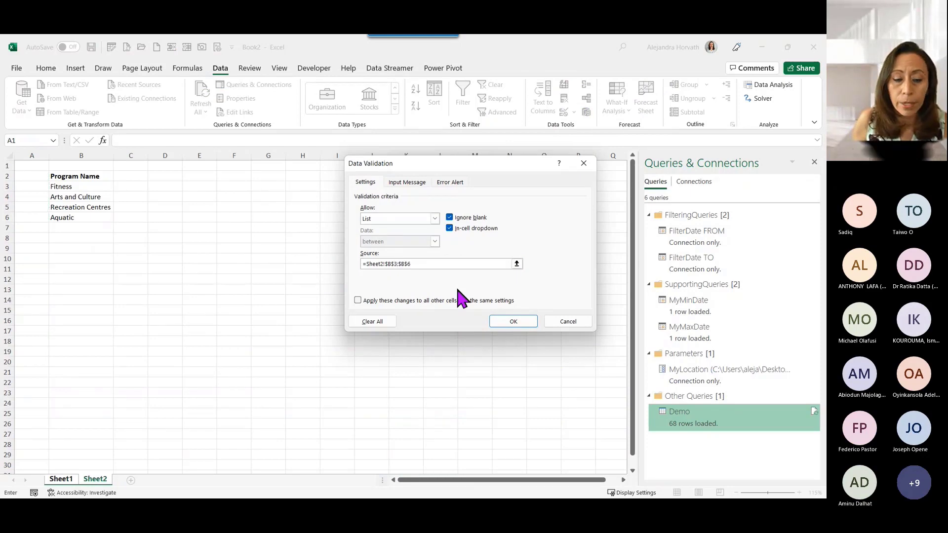
key("Return")
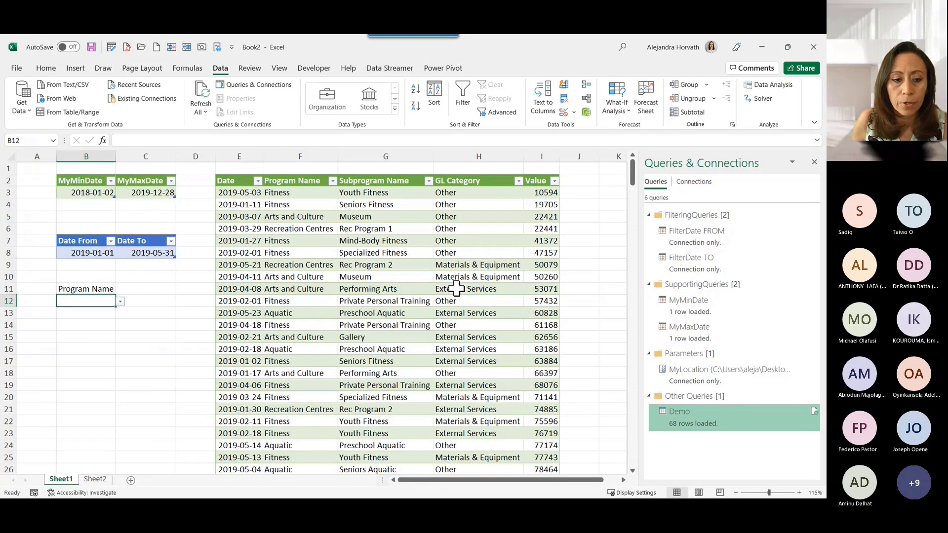
- Check the program choices in B12's drop-down list and choose Arts and Culture
left_click(121, 302)
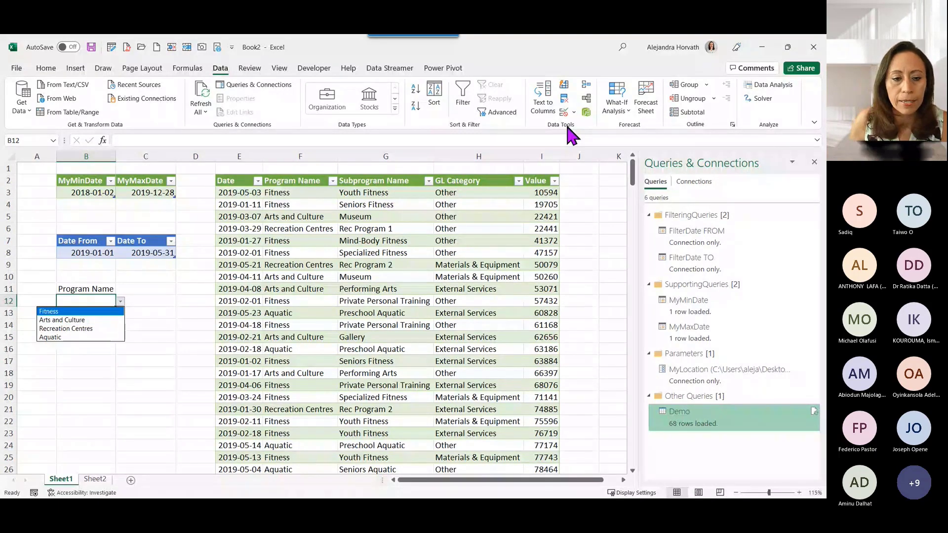
left_click(109, 300)
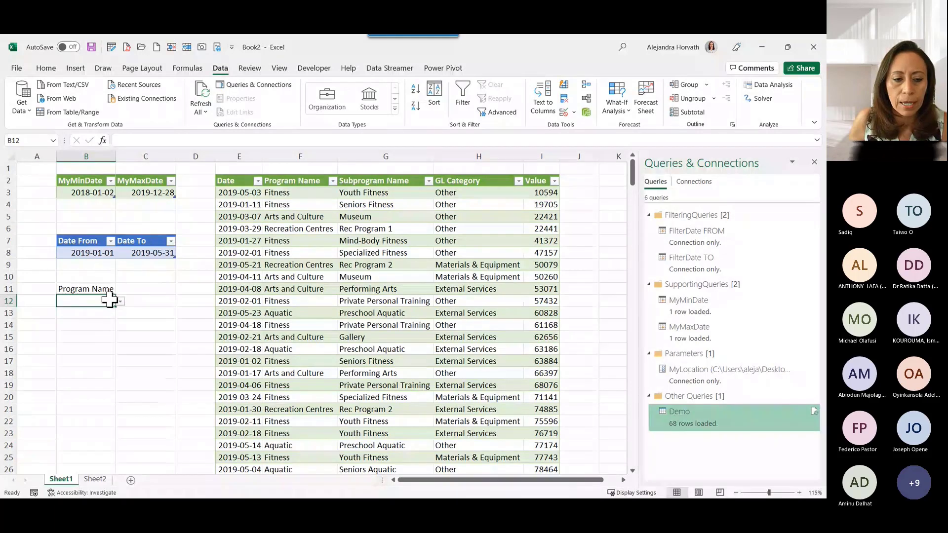
left_click(120, 302)
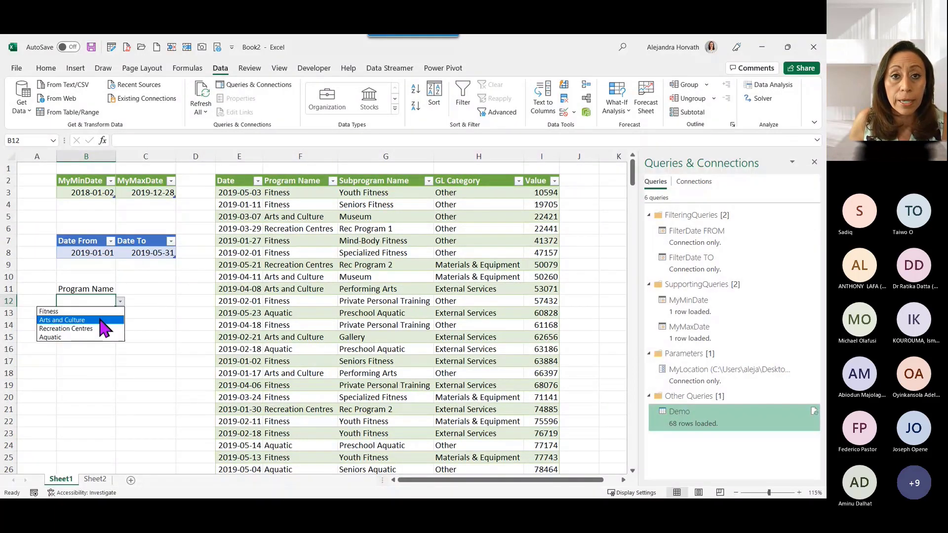
left_click(74, 320)
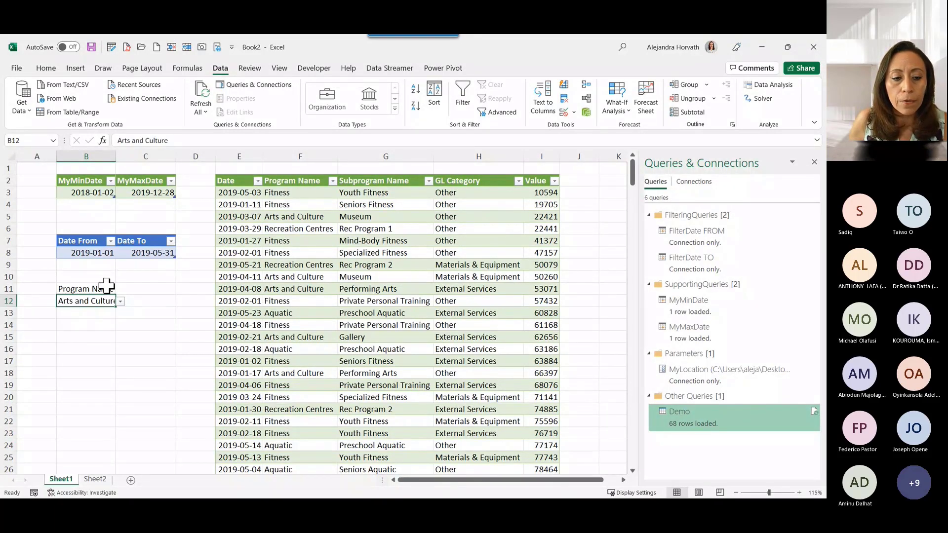
- Turn B11:B12 into a table with headers and load it into Power Query as a new query
left_click(100, 286)
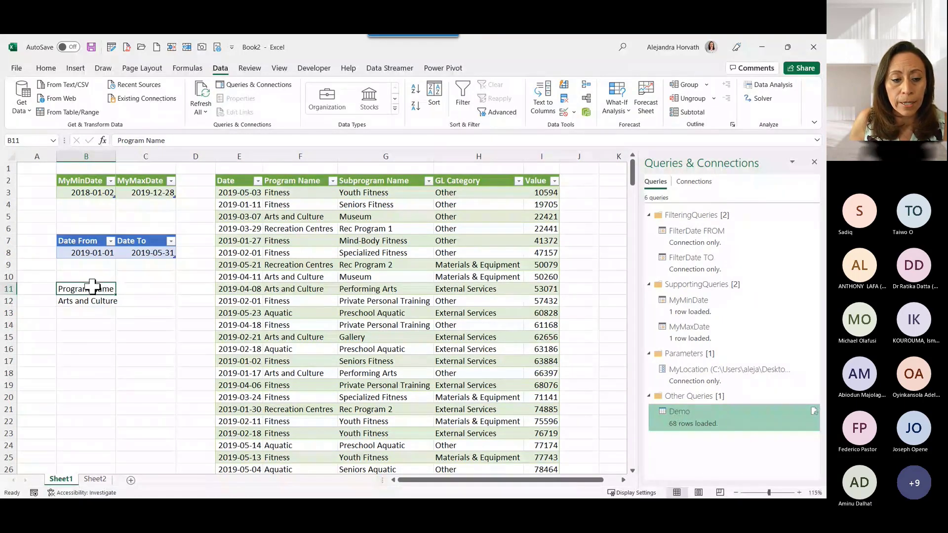
left_click_drag(97, 289, 92, 296)
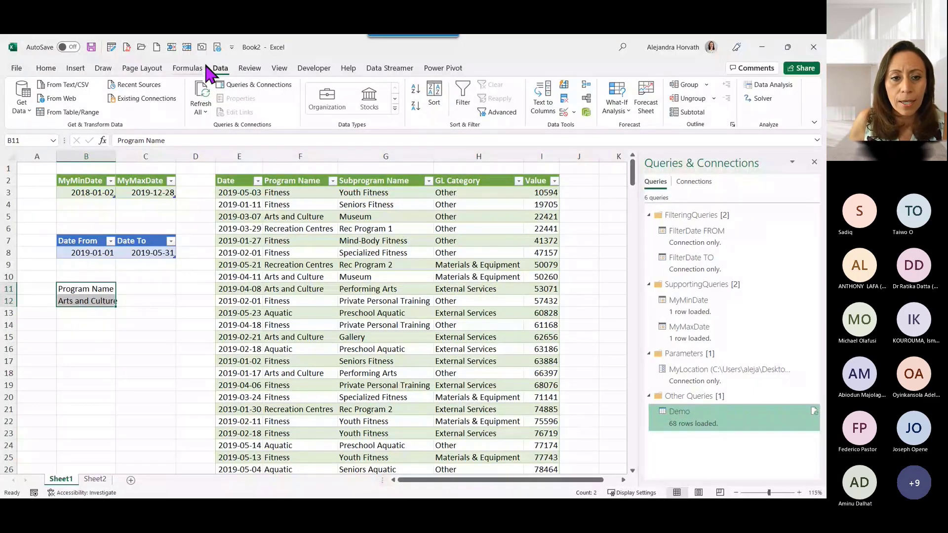
left_click(64, 113)
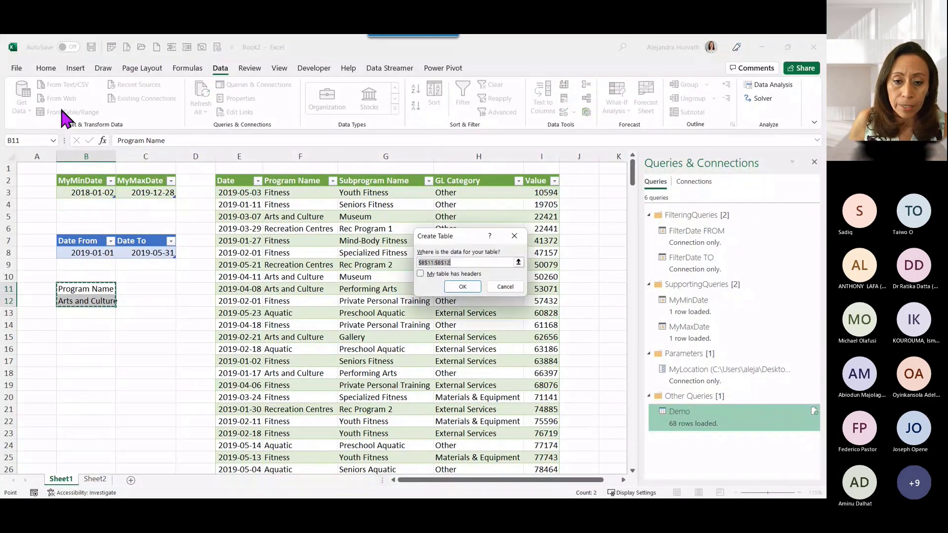
left_click(421, 273)
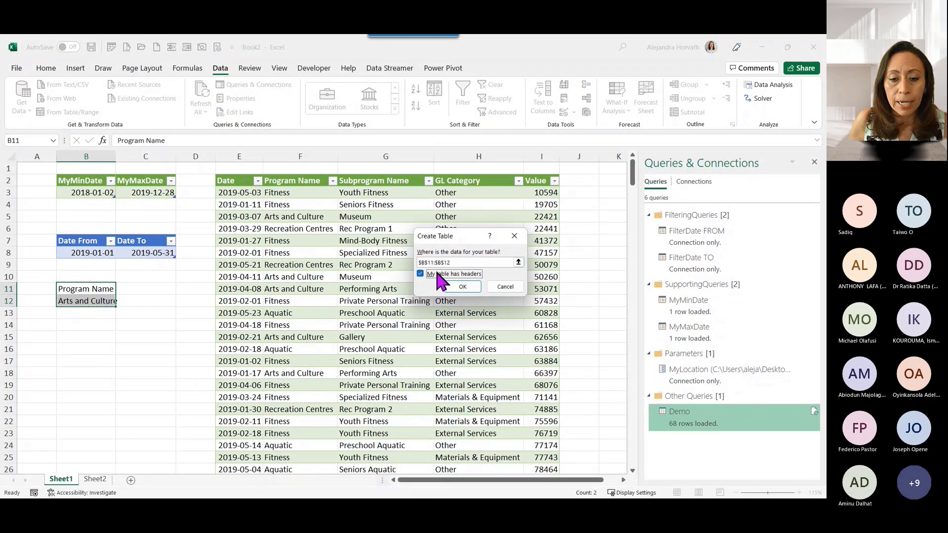
left_click(462, 286)
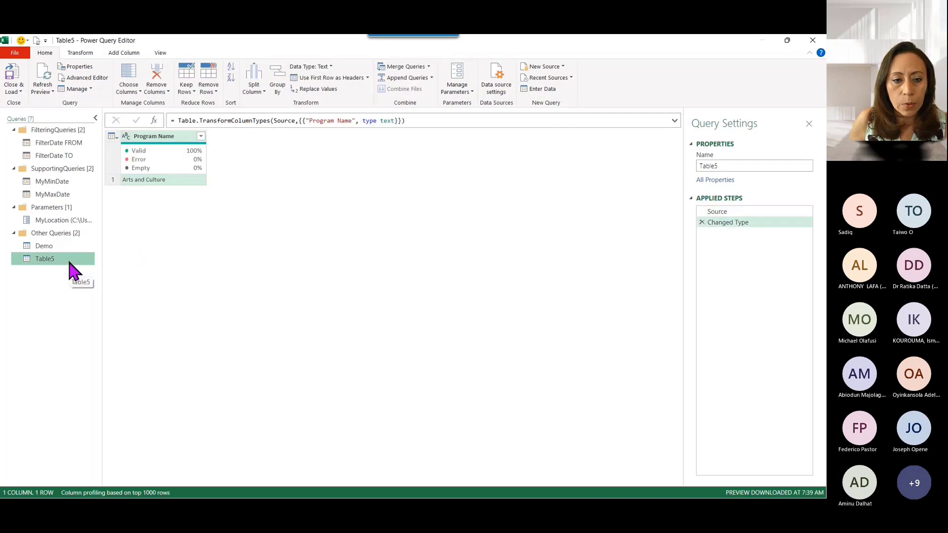
- Rename the new query as MyProgram and drill down to its single Program Name value
double_click(75, 260)
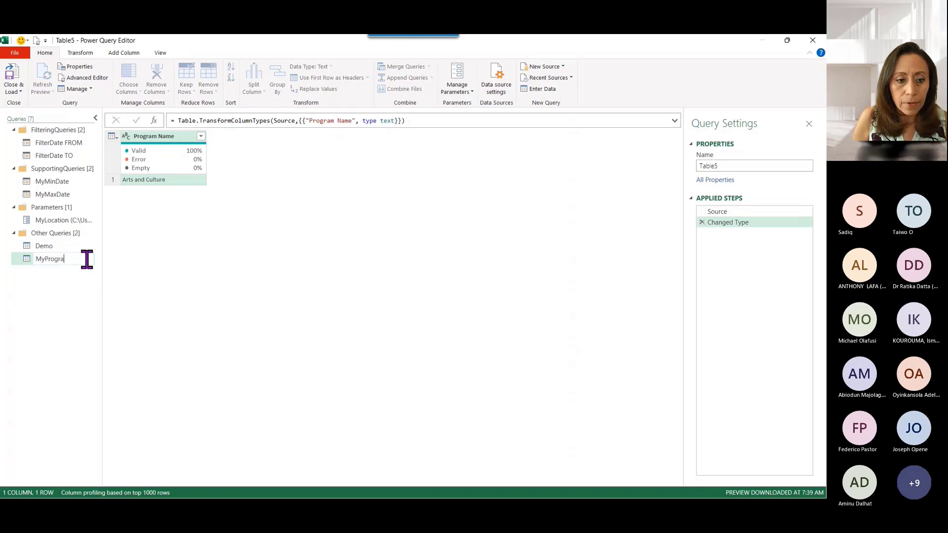
type("MyProgram")
key("Return")
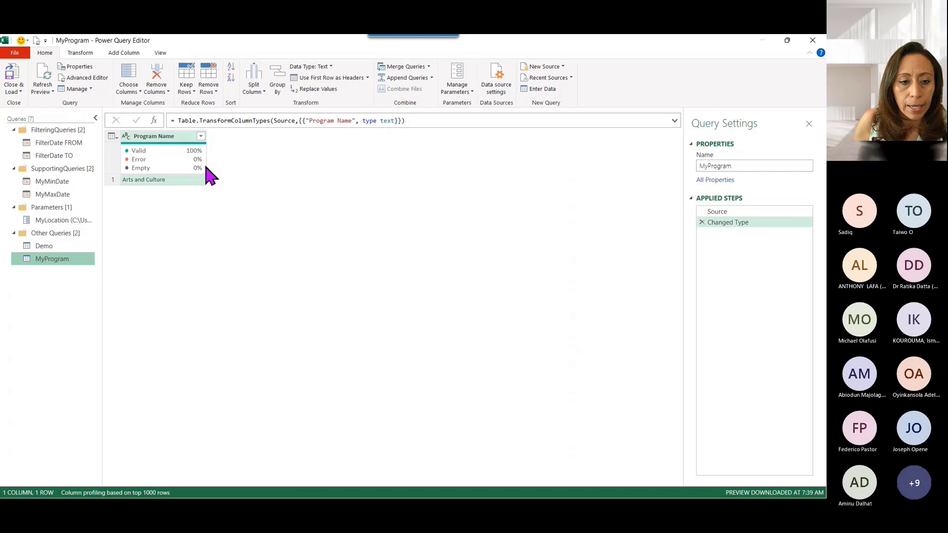
right_click(159, 182)
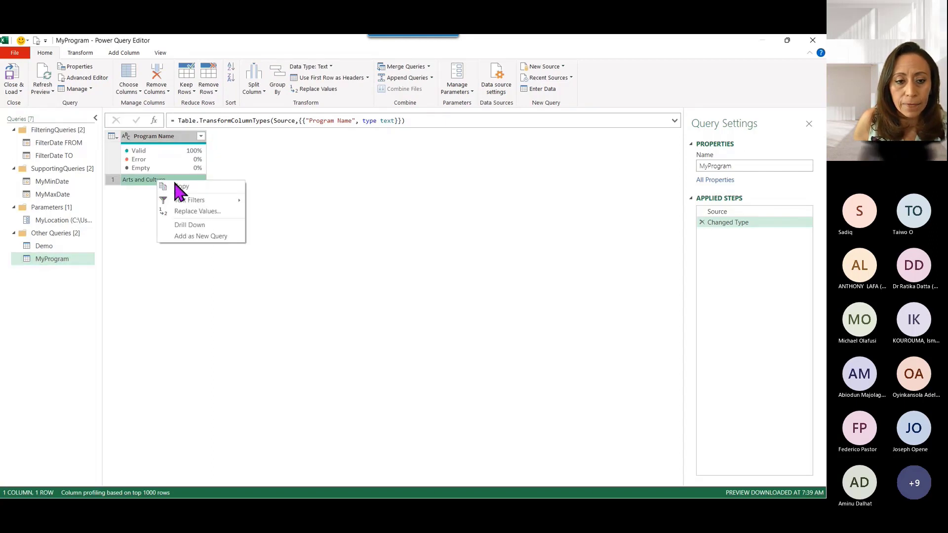
left_click(189, 226)
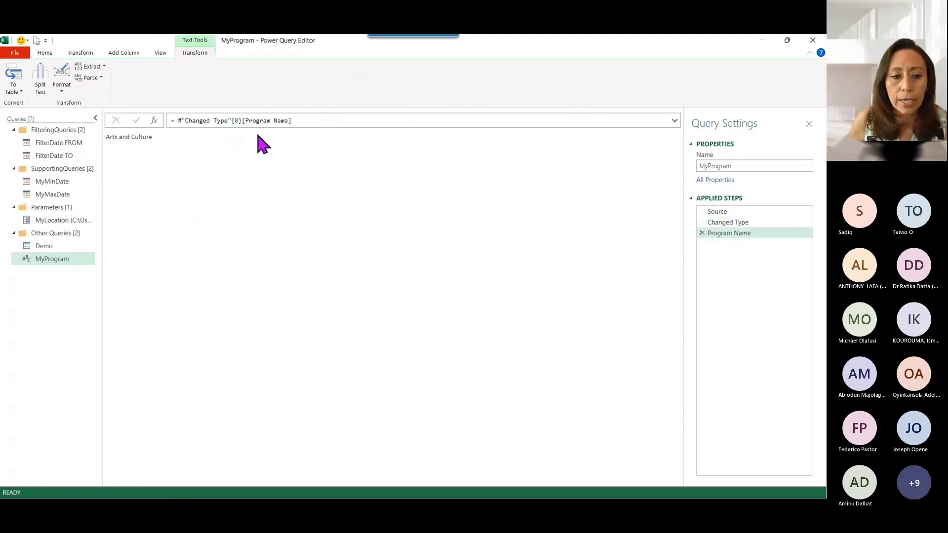
left_click_drag(179, 121, 231, 120)
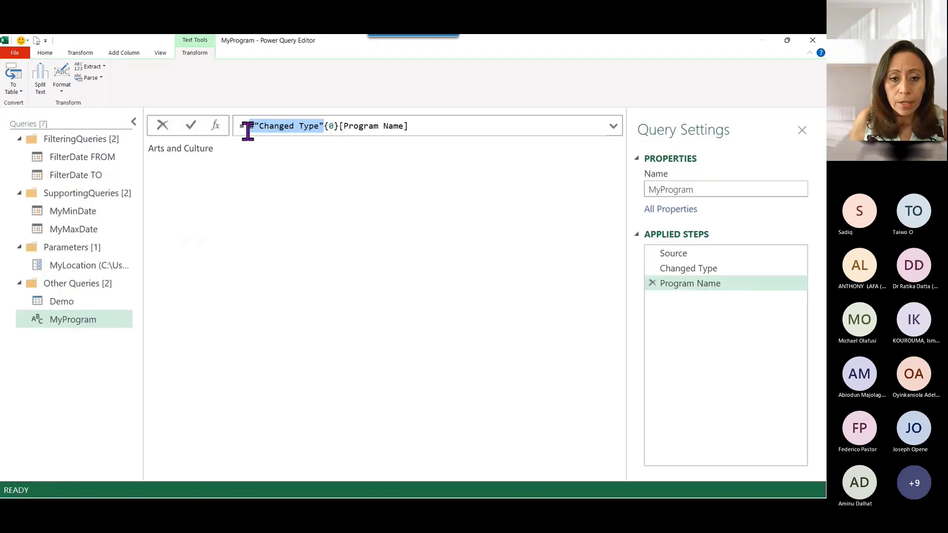
- Review the parts of MyProgram's drill-down formula and move the query into the FilteringQueries group
left_click_drag(340, 127, 325, 127)
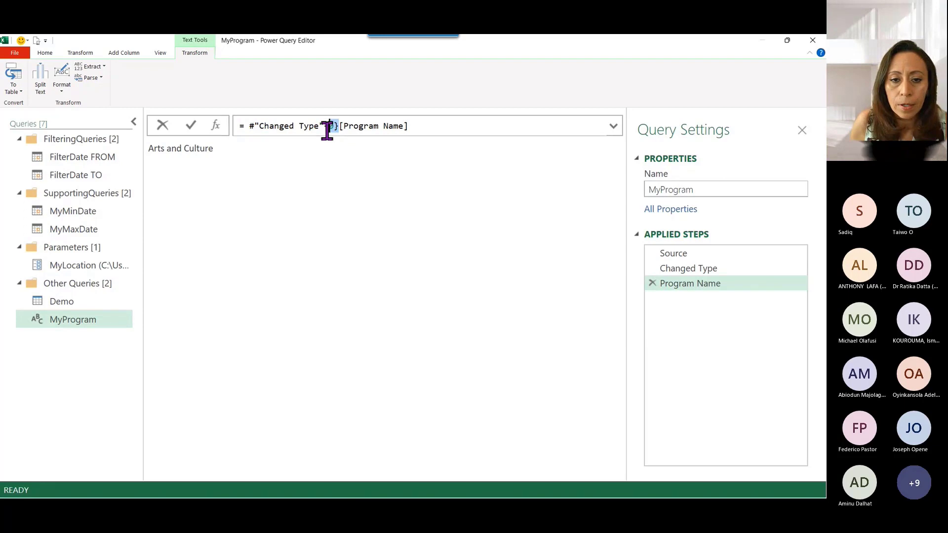
left_click_drag(408, 124, 339, 125)
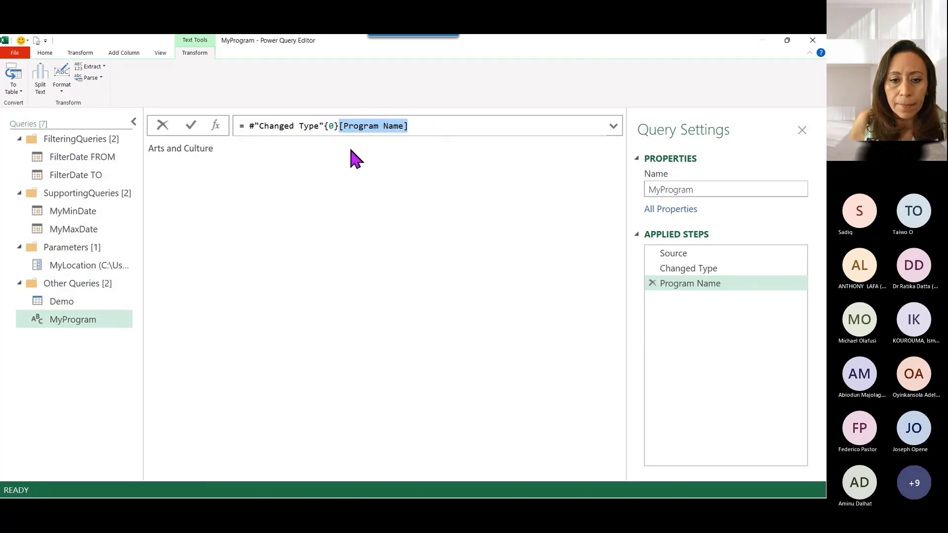
left_click(202, 147)
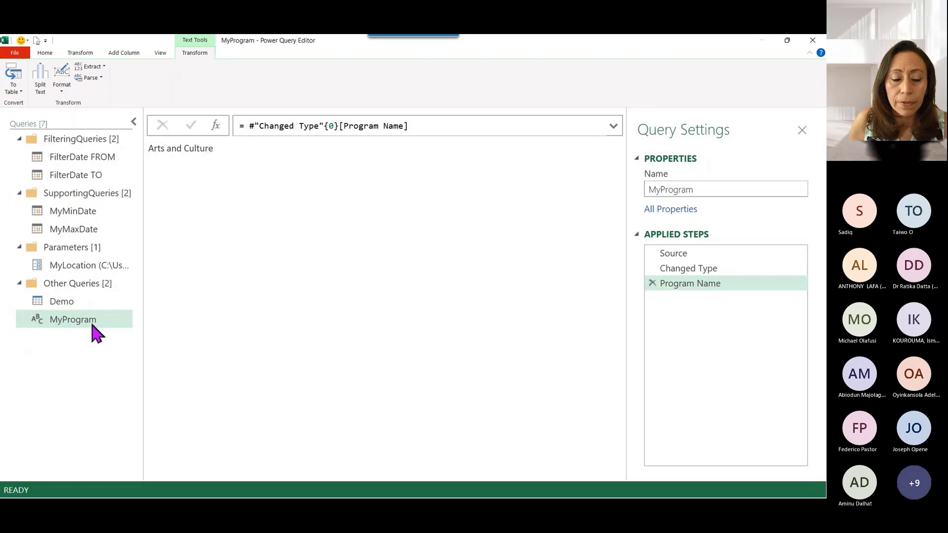
left_click_drag(92, 324, 92, 189)
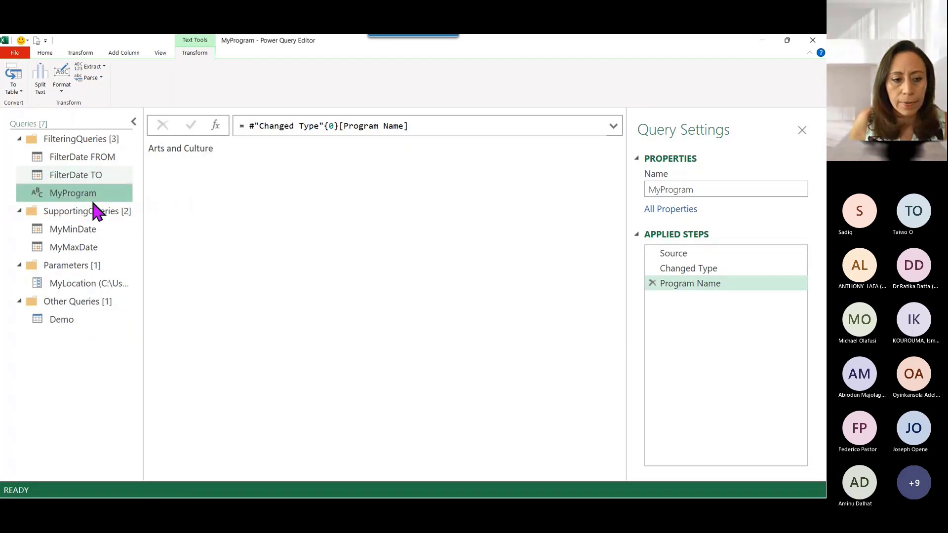
- Filter the Demo query's Program Name column to keep only Aquatic rows
left_click(85, 320)
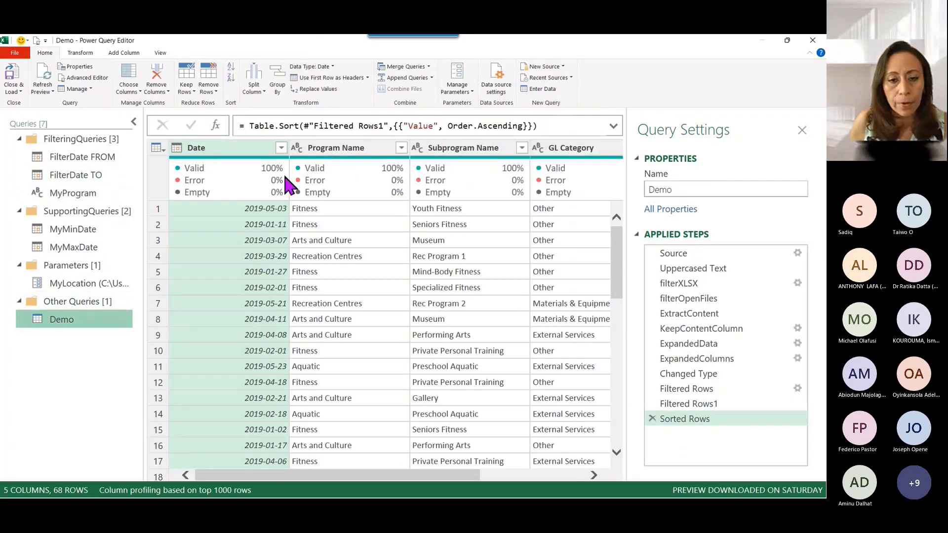
left_click(401, 149)
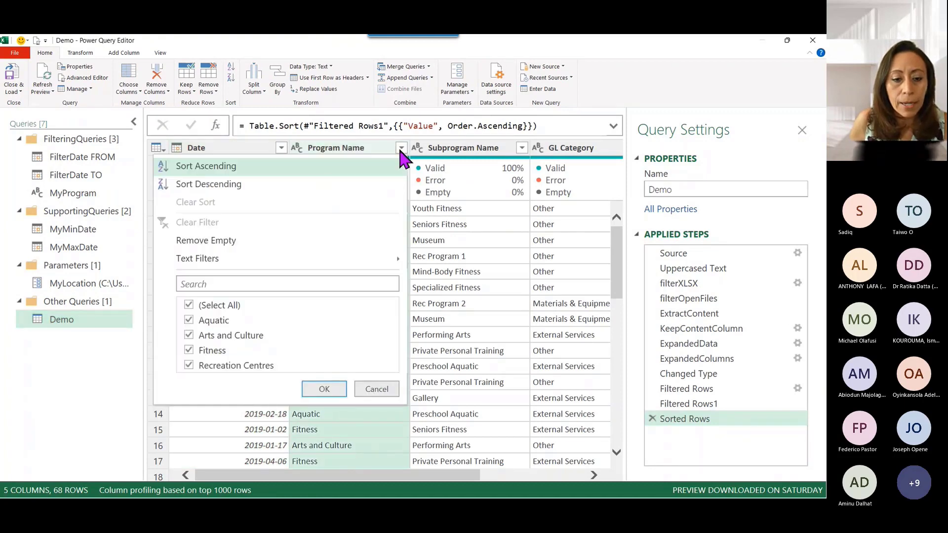
left_click(191, 305)
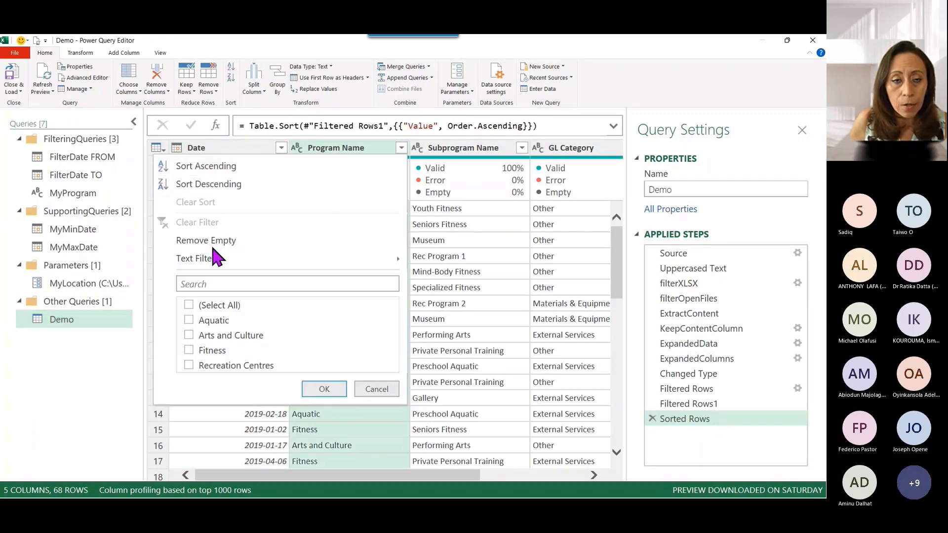
left_click(189, 320)
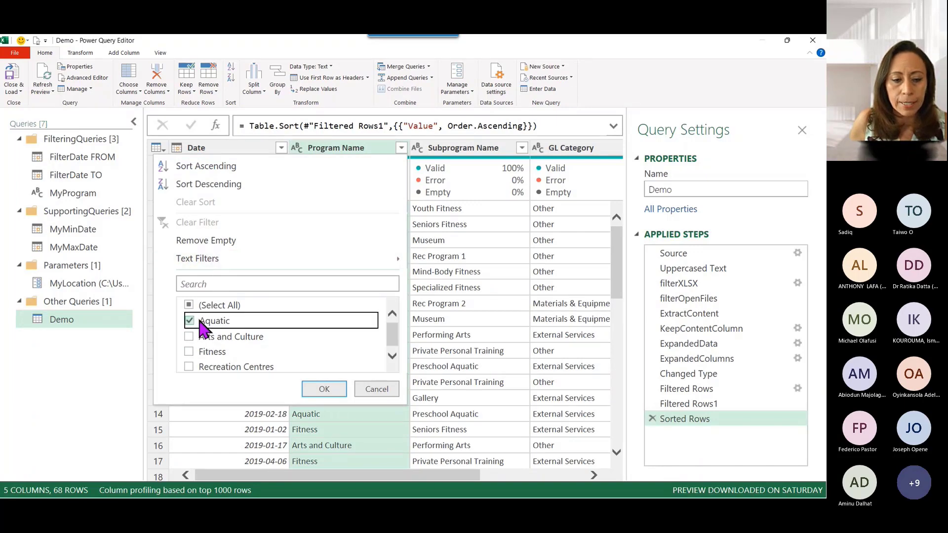
left_click(324, 389)
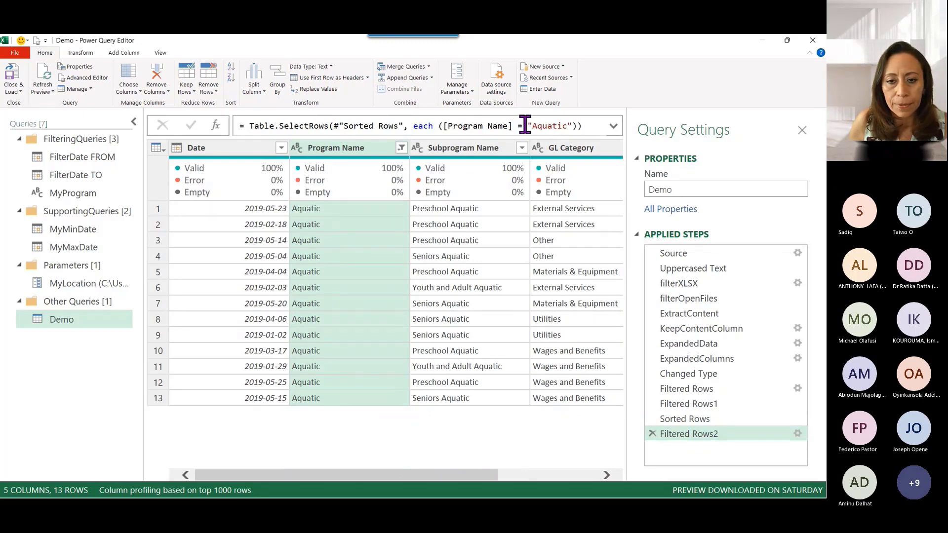
- Replace the hard-coded "Aquatic" in the Program Name filter formula with the MyProgram query
left_click_drag(526, 126, 570, 126)
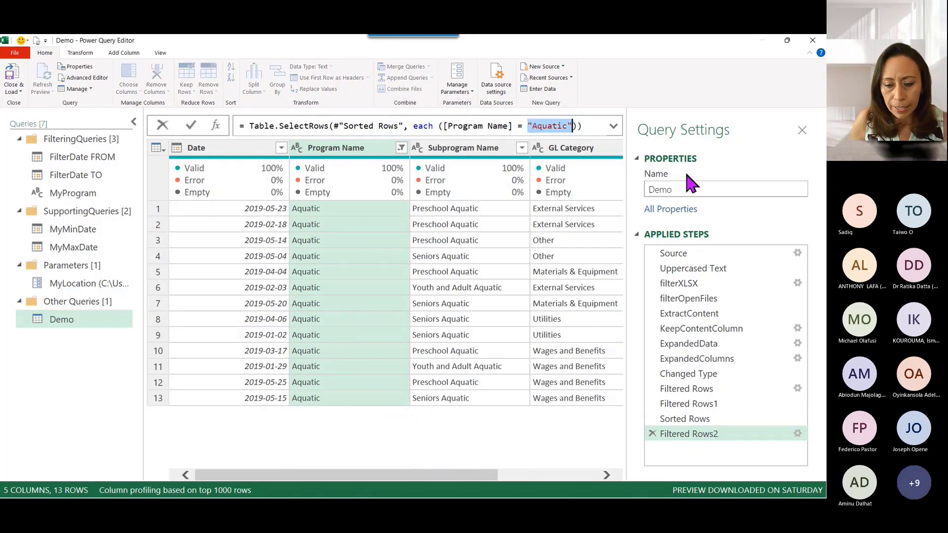
key("BackSpace")
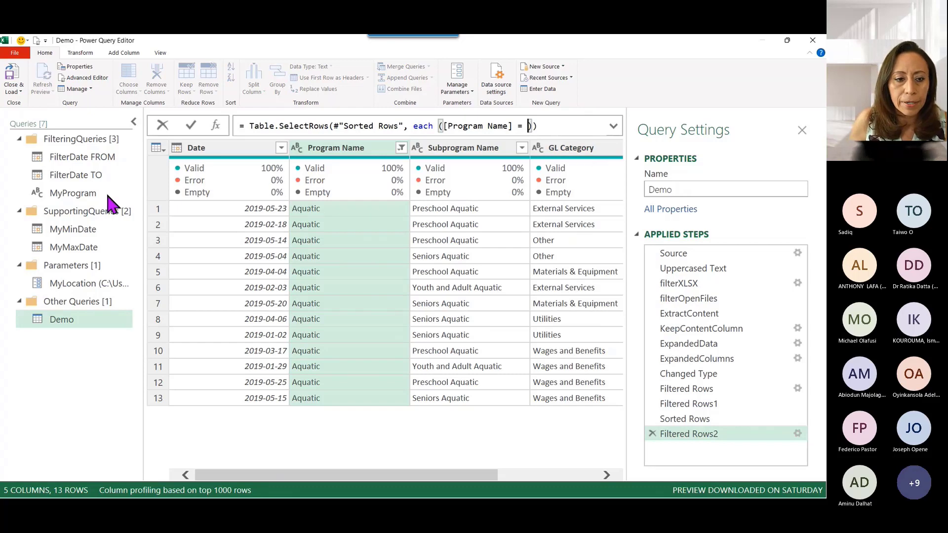
type("MyPr")
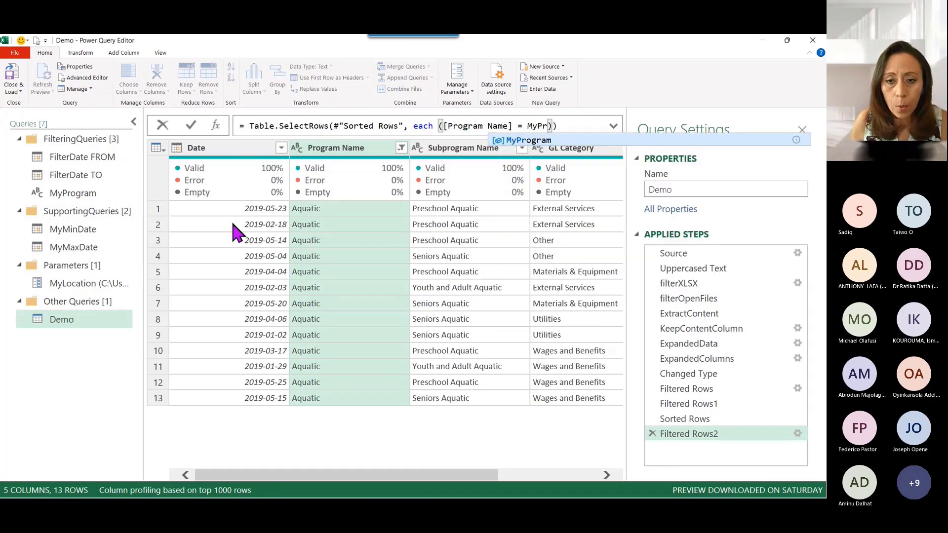
left_click(542, 140)
left_click(595, 123)
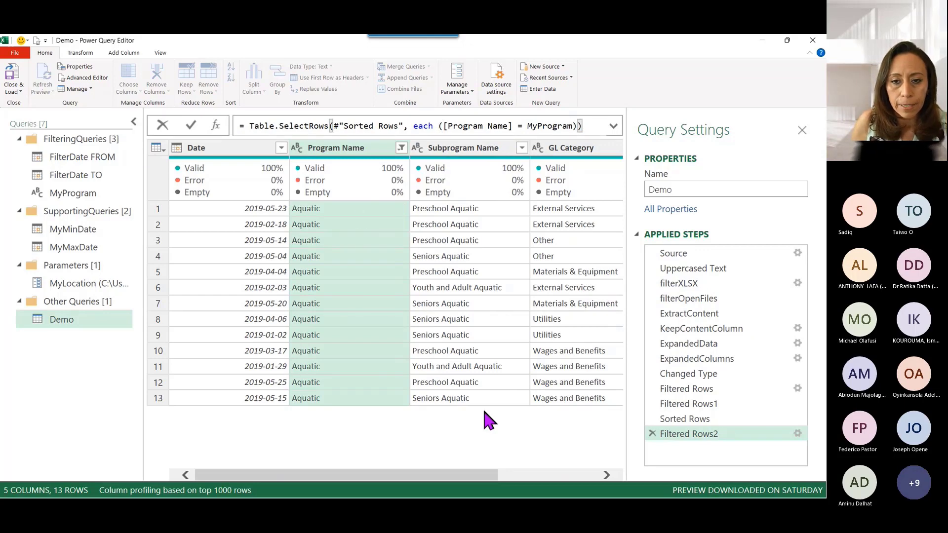
key("Return")
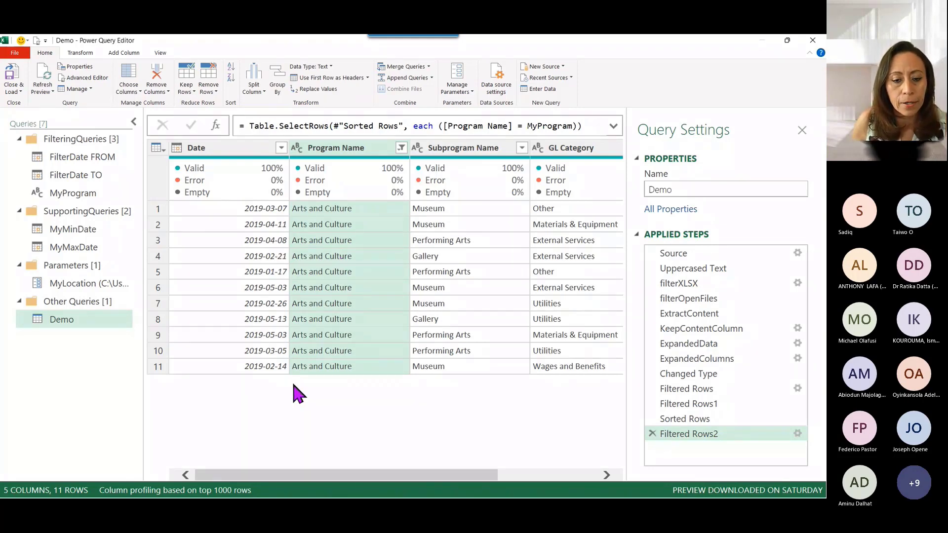
- Check the FilterDate FROM and FilterDate TO queries, then close the editor and load the new query as a connection only
left_click(95, 158)
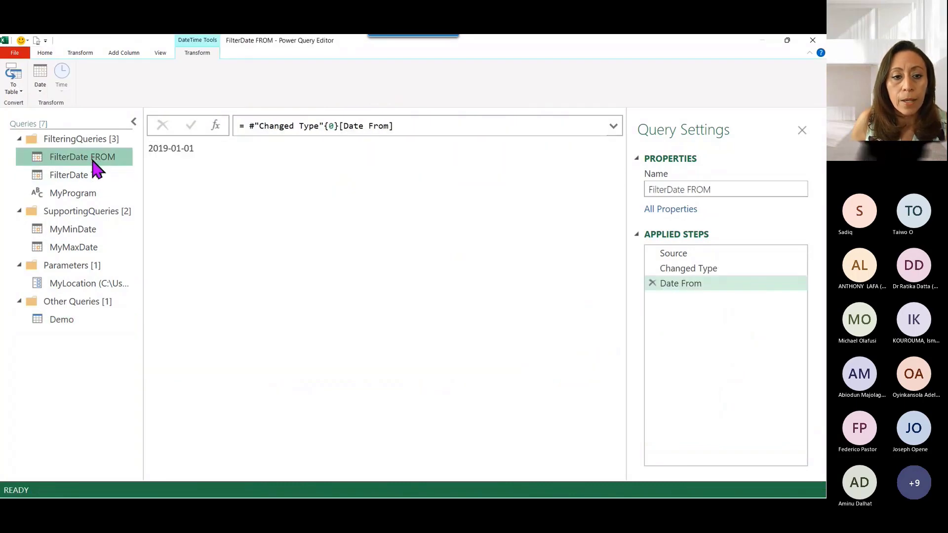
left_click(92, 178)
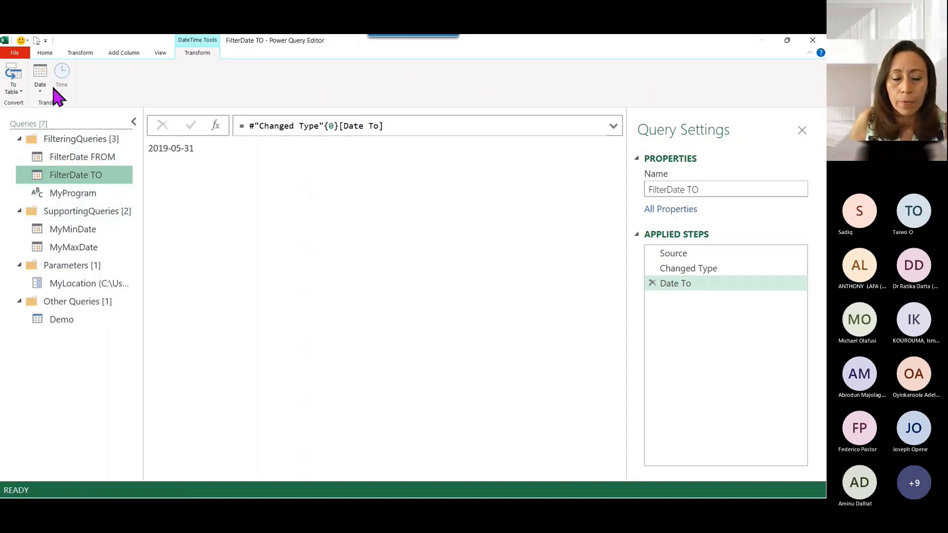
left_click(50, 54)
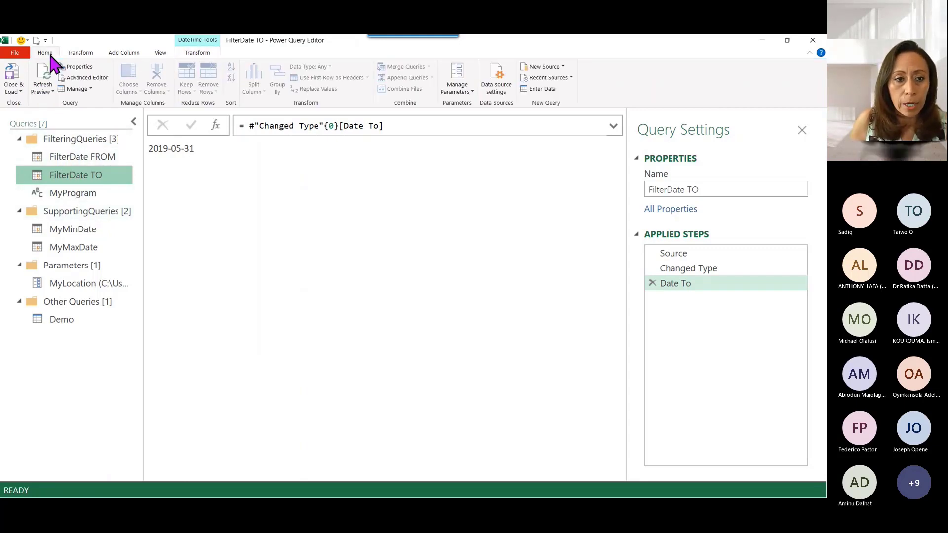
left_click(14, 92)
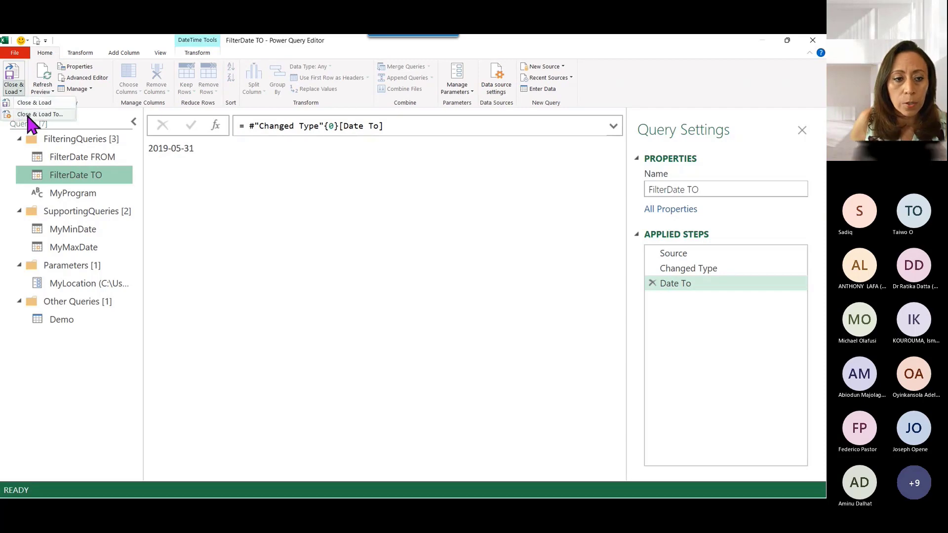
left_click(28, 116)
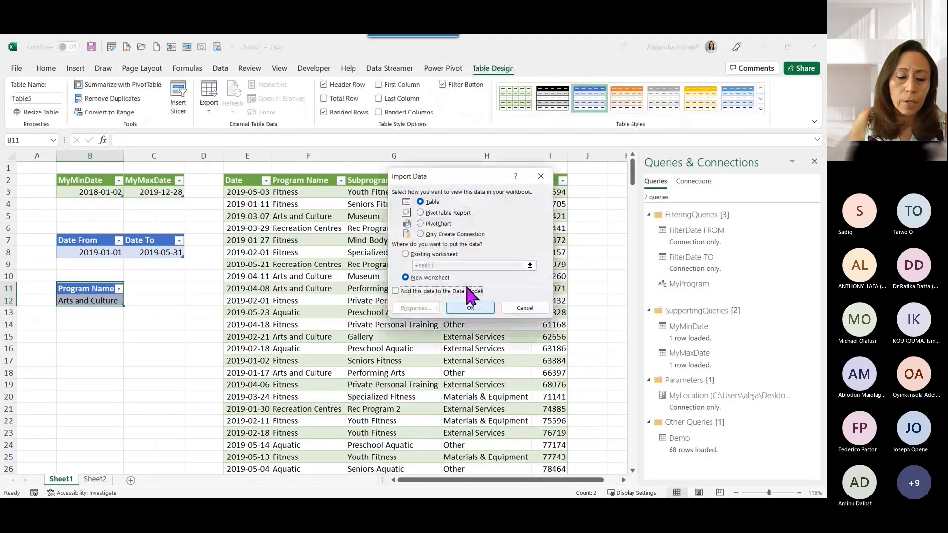
left_click(440, 235)
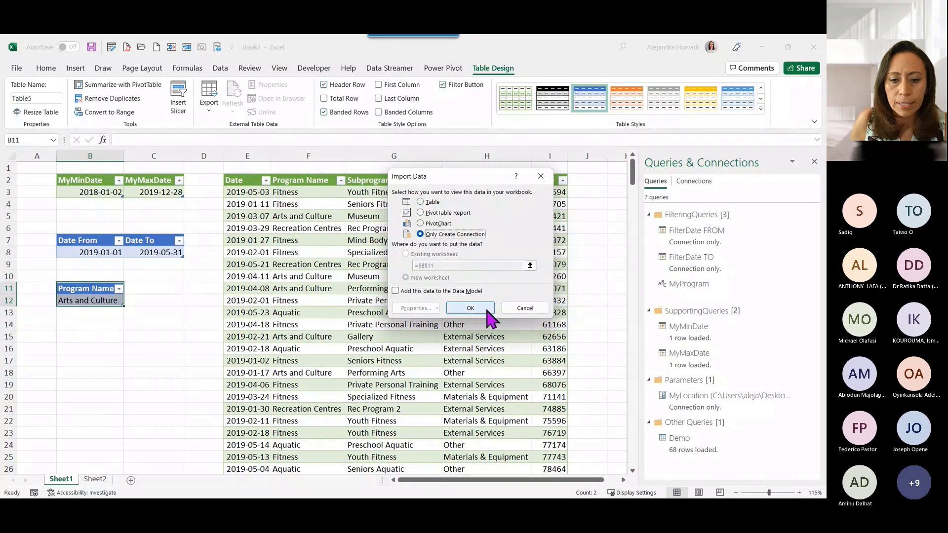
left_click(470, 308)
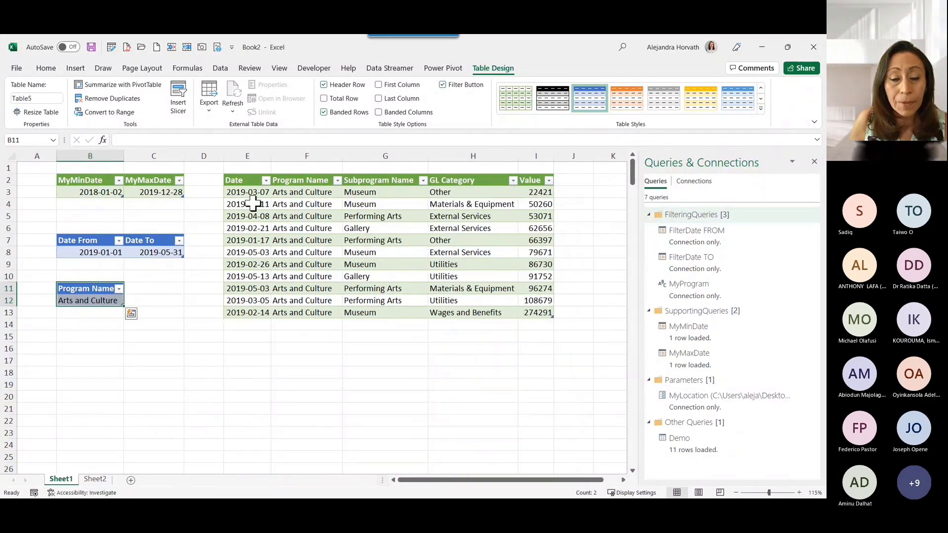
- Choose Recreation Centres in the B12 drop-down list and refresh all queries to update the Demo table
left_click(383, 217)
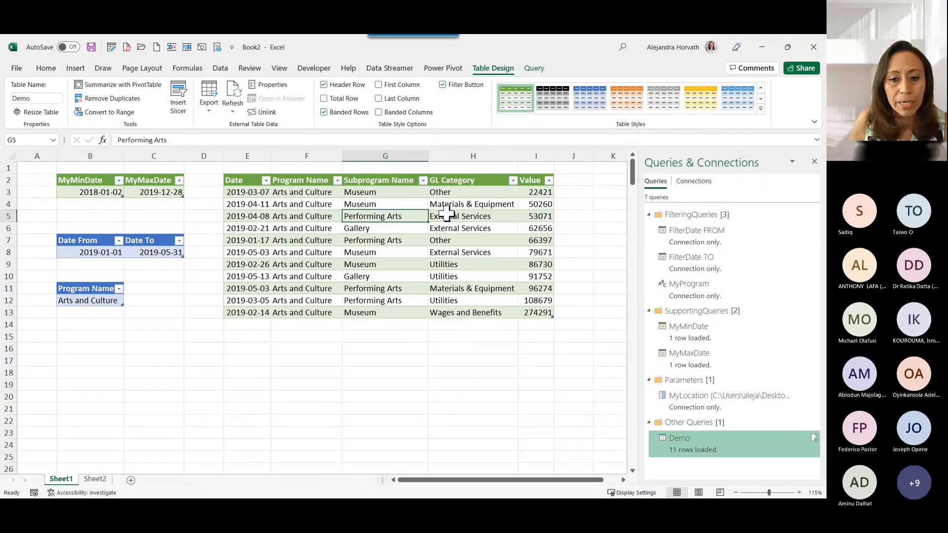
left_click(523, 206)
left_click(373, 237)
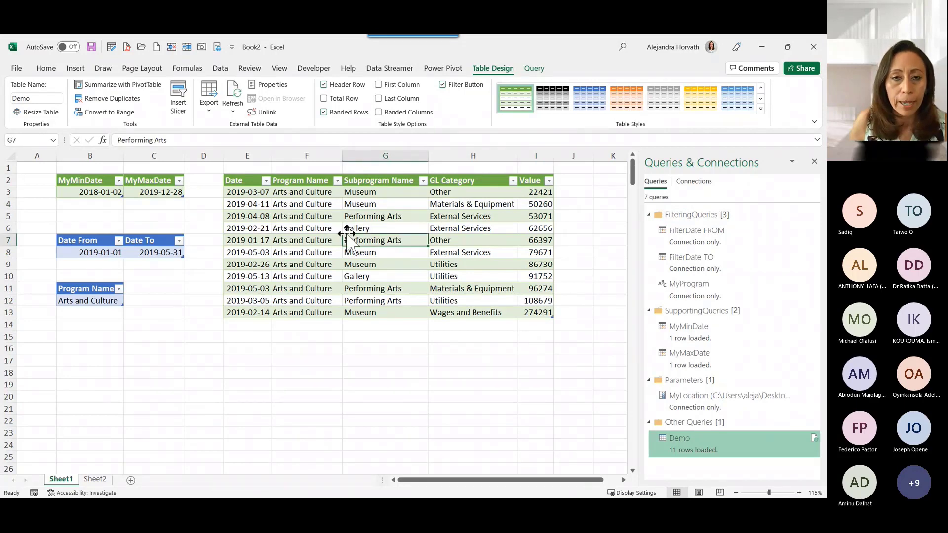
left_click(120, 299)
left_click(129, 301)
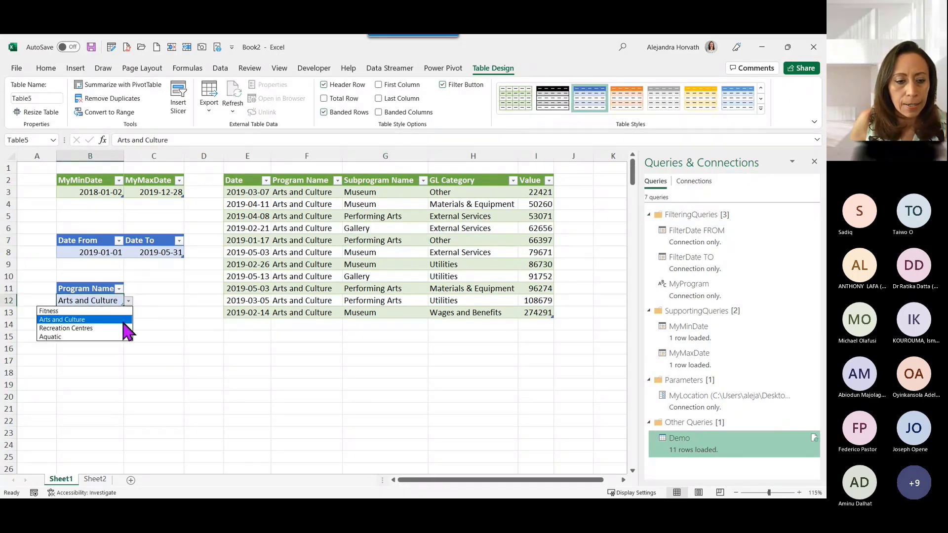
left_click(123, 329)
right_click(315, 247)
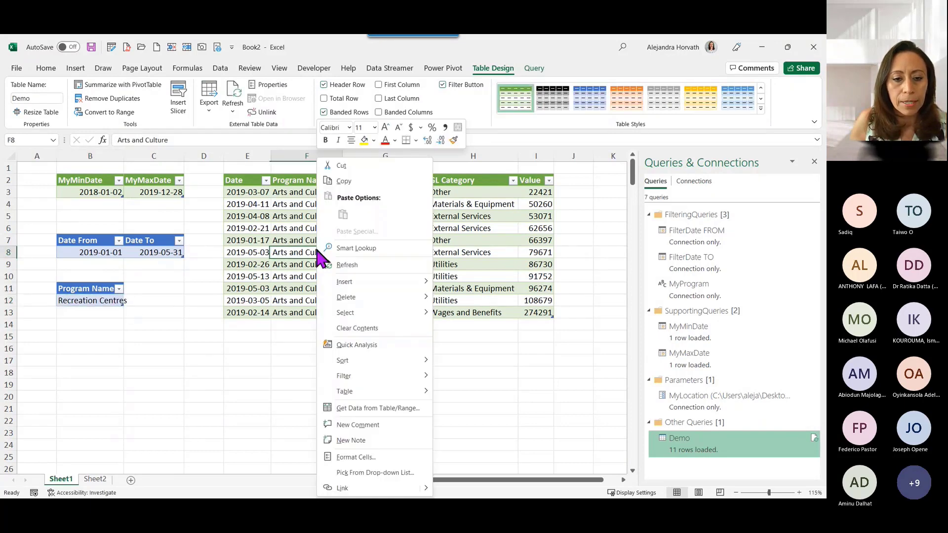
key("Escape")
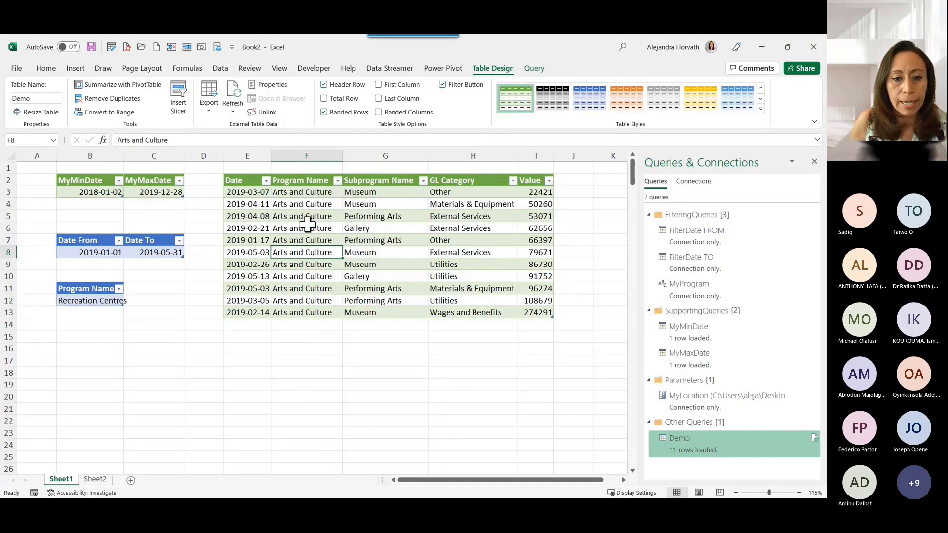
left_click(221, 68)
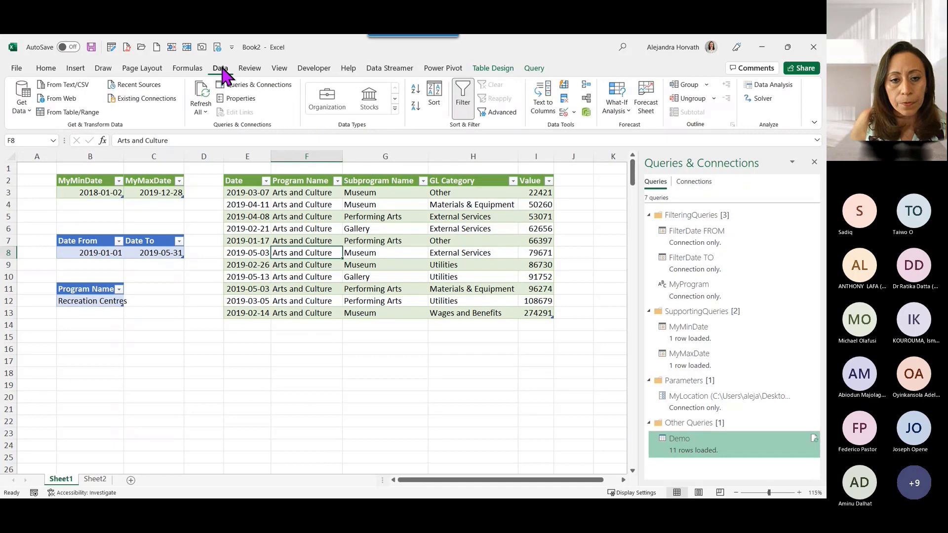
left_click(202, 101)
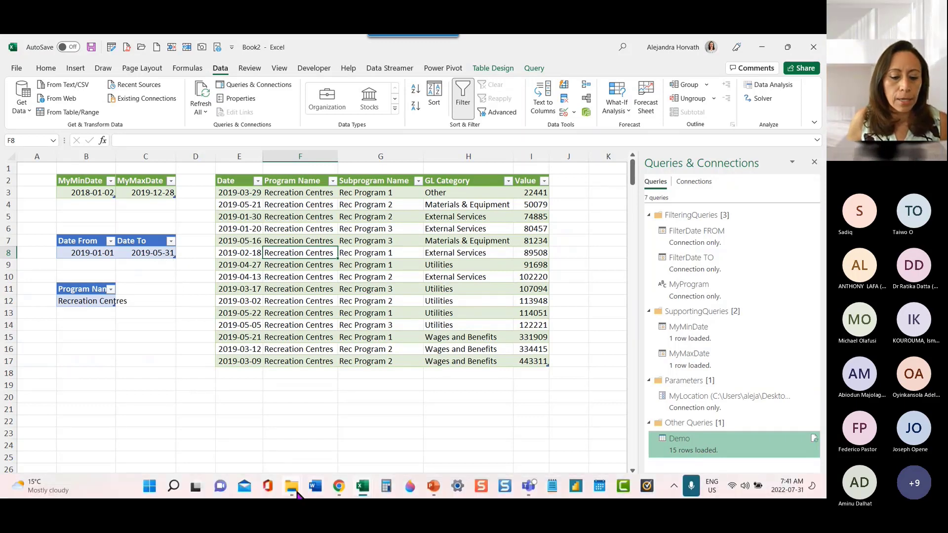
- Switch to File Explorer and arrange the Additional Info and Demo folder windows so both are accessible
left_click(294, 488)
left_click(333, 418)
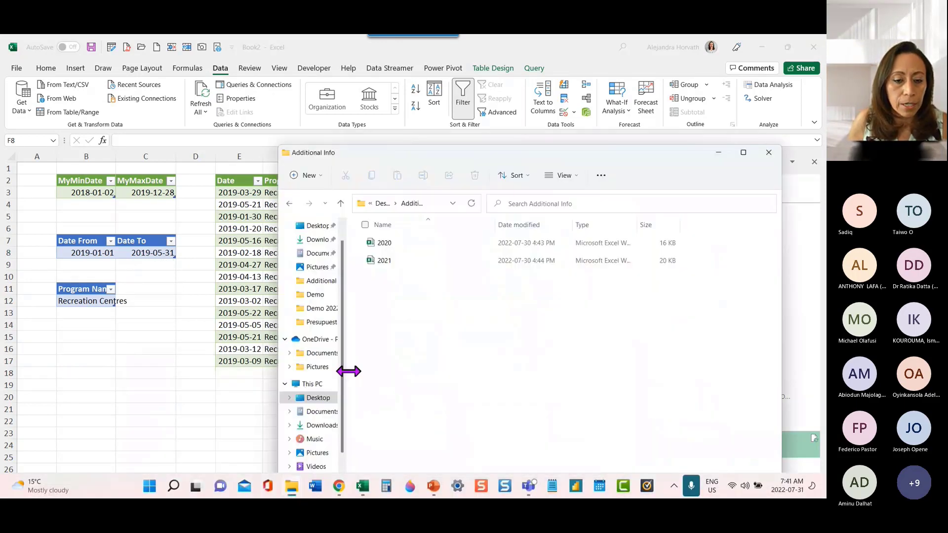
left_click(410, 246)
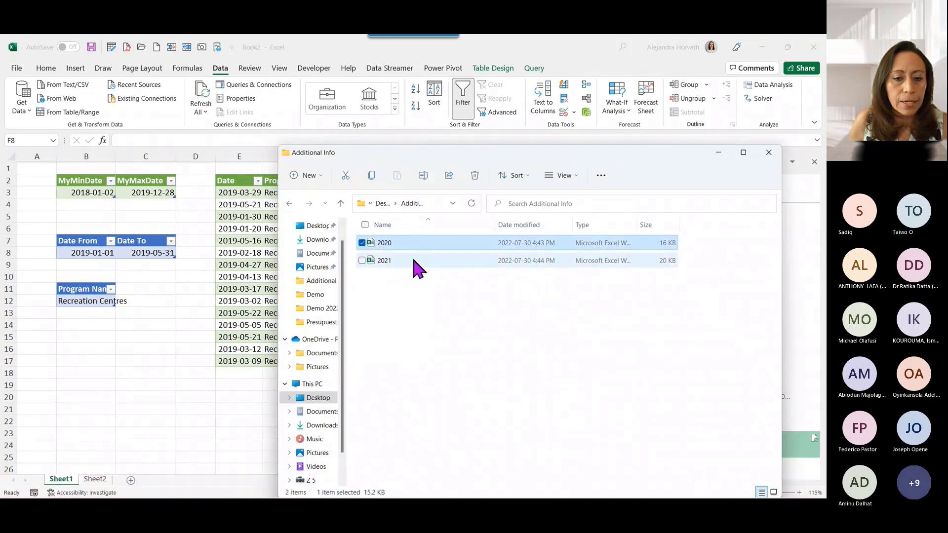
left_click(415, 262)
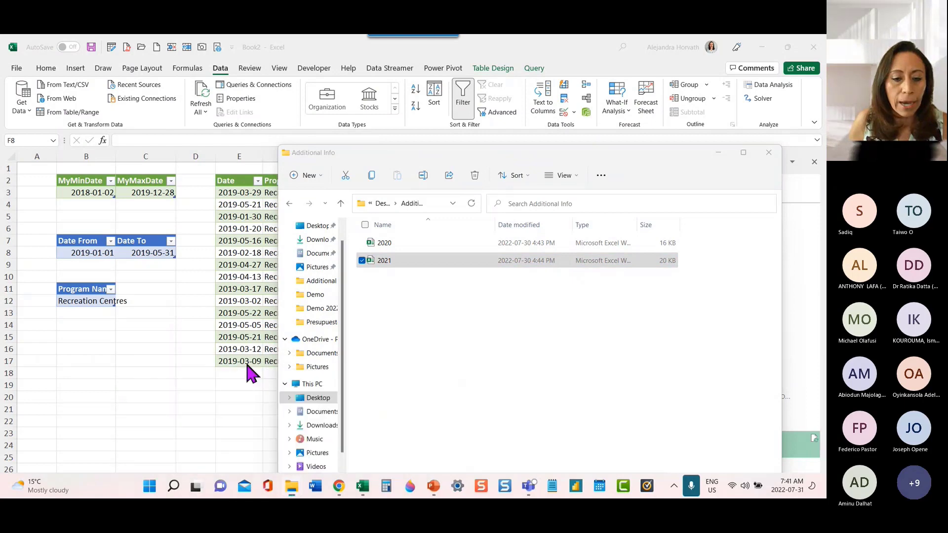
left_click_drag(0, 217, 542, 186)
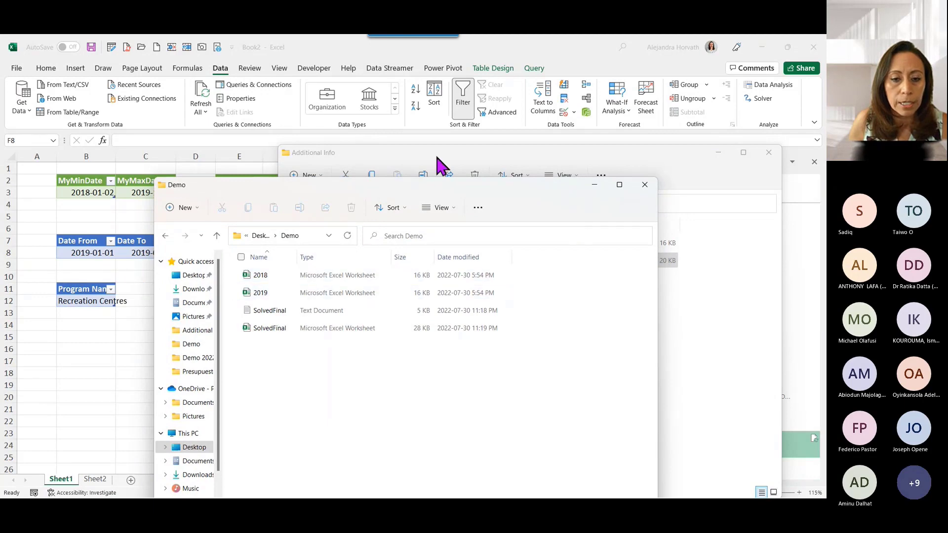
left_click_drag(440, 165, 455, 118)
- Copy the 2020 and 2021 workbooks from the Additional Info folder into the Demo folder
left_click(440, 196)
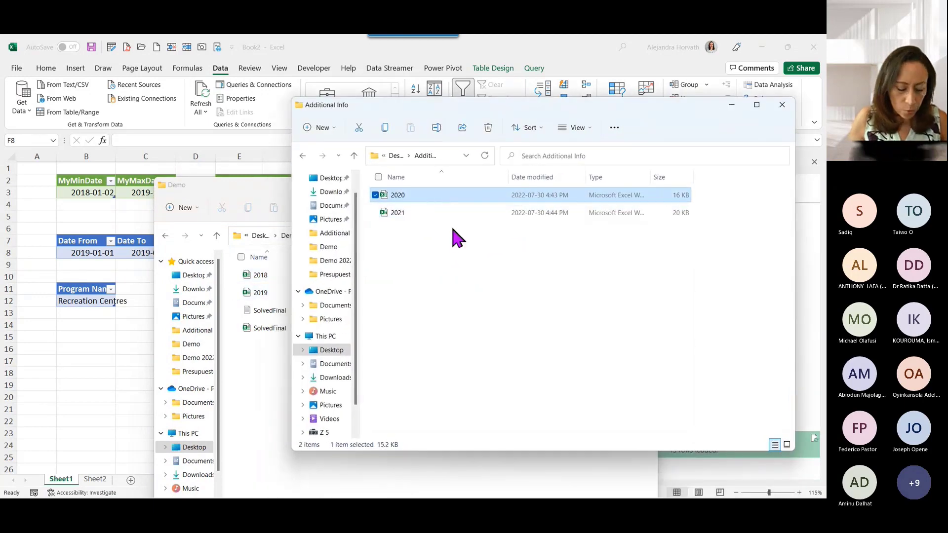
left_click(453, 213, "ctrl")
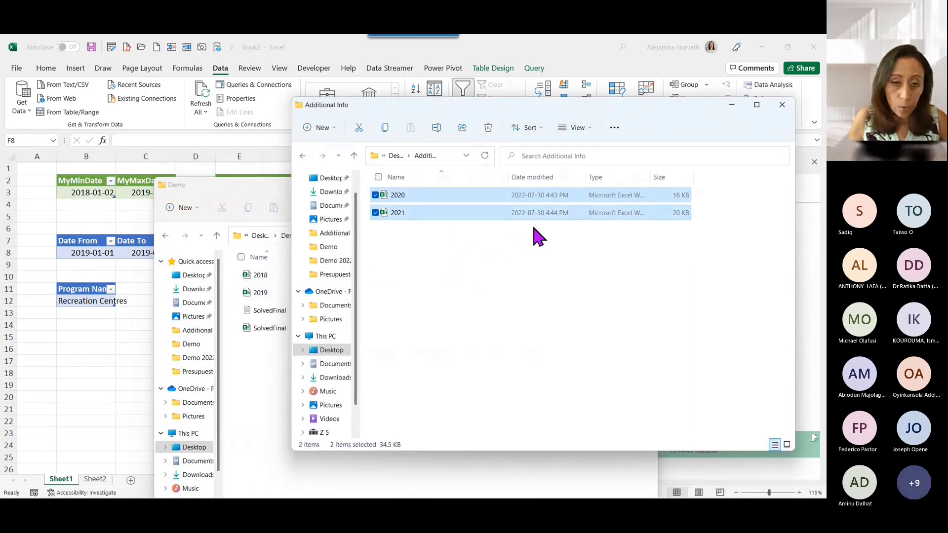
left_click(262, 393)
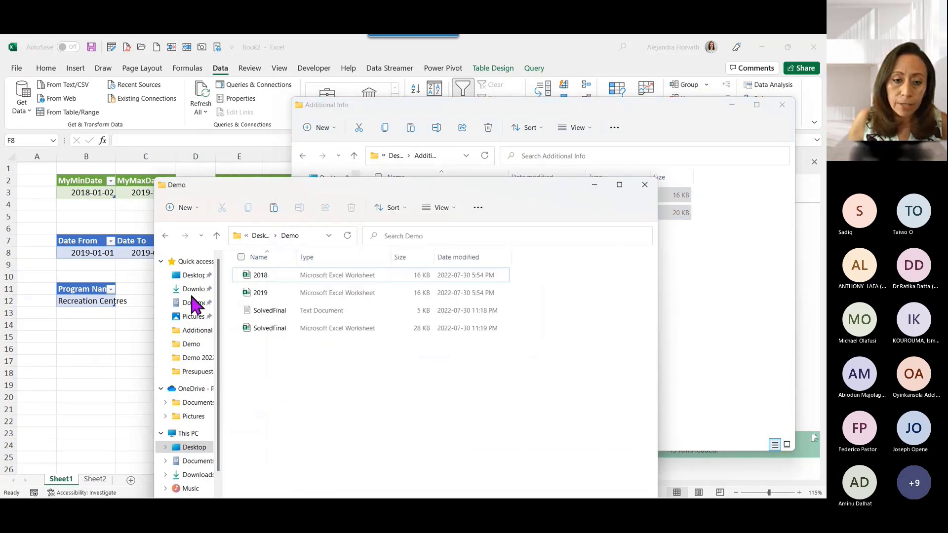
key("ctrl+v")
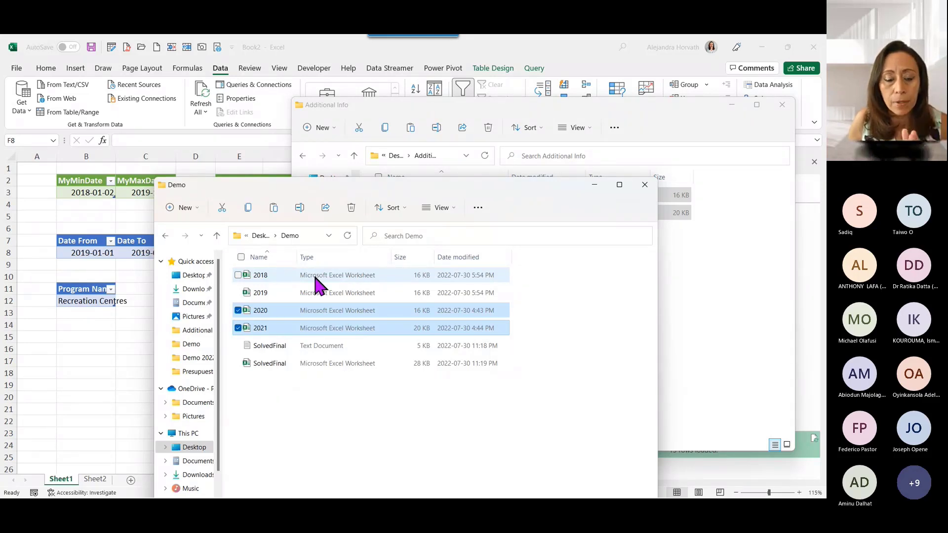
- Switch back to Excel and save the workbook on the Desktop as SolvedLive
left_click(84, 363)
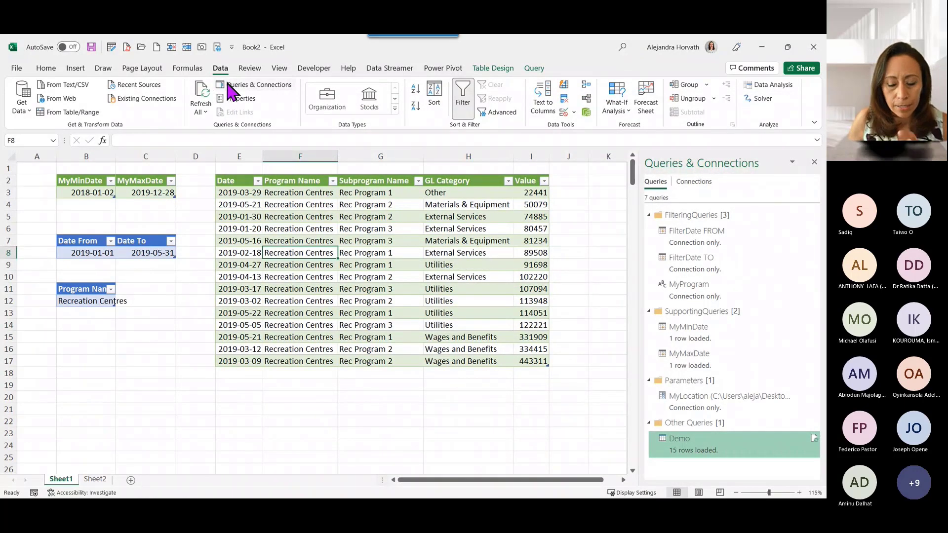
key("F12")
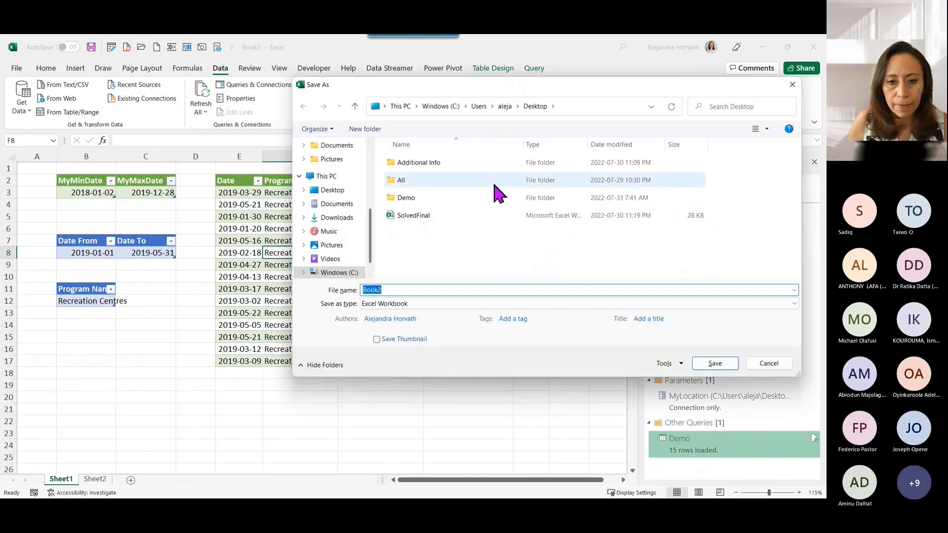
left_click(462, 289)
left_click_drag(462, 289, 358, 310)
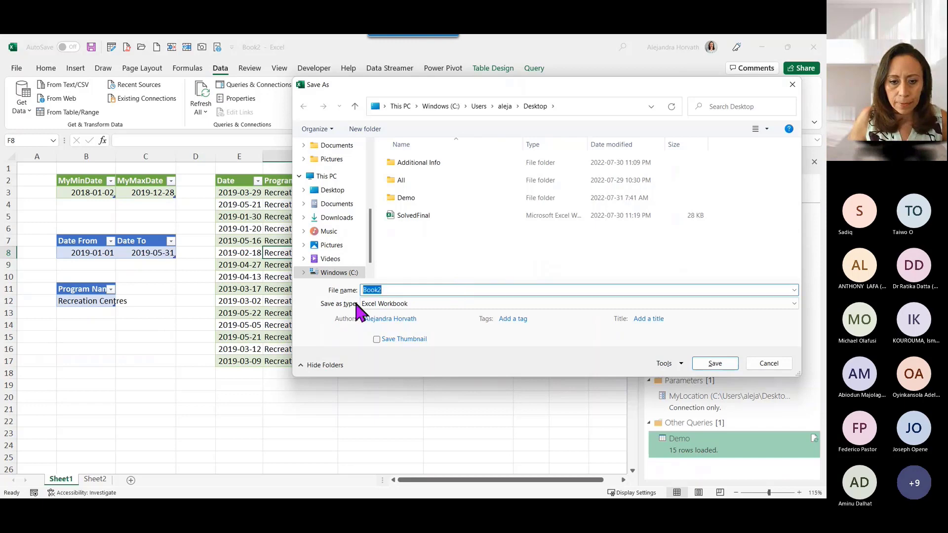
type("Solved")
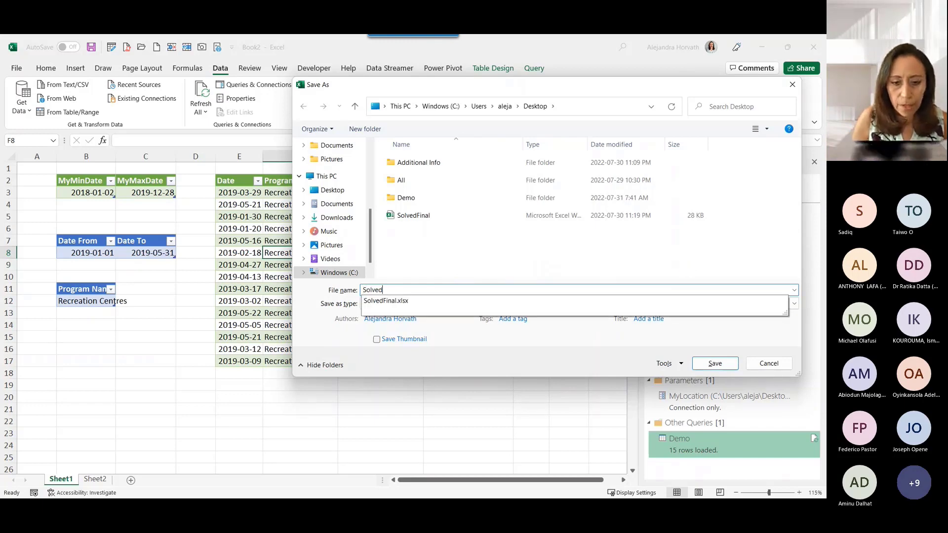
type("Li")
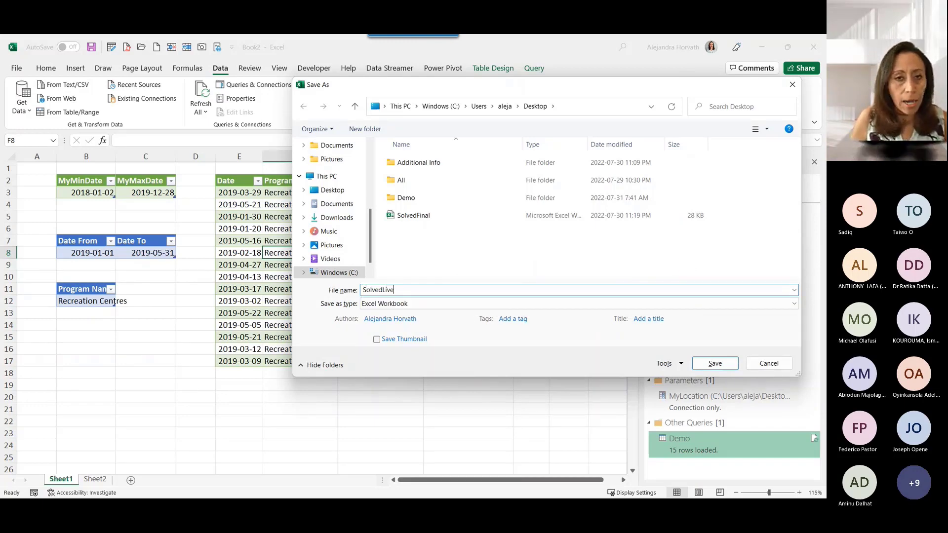
type("ve")
key("Return")
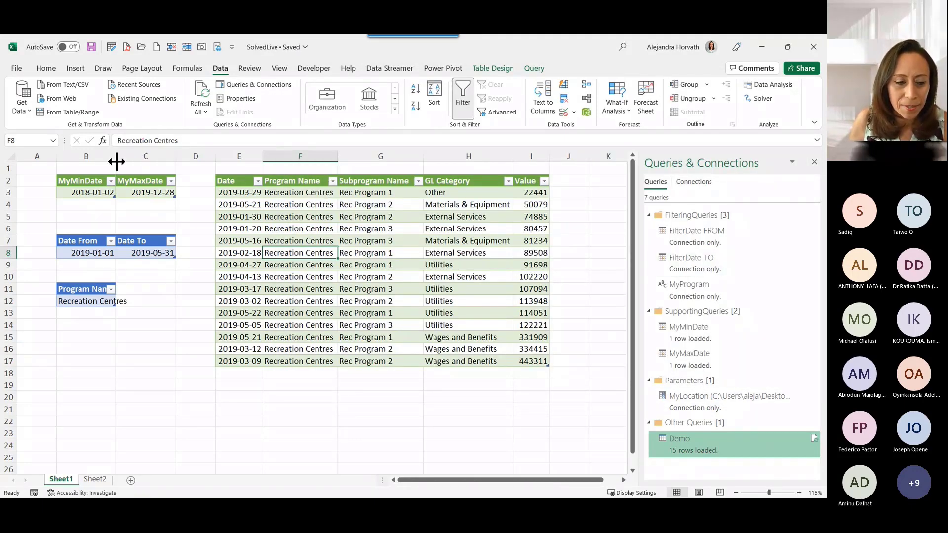
- Widen column B to fit the program name, and refresh all queries to bring in the added files
left_click_drag(117, 161, 131, 158)
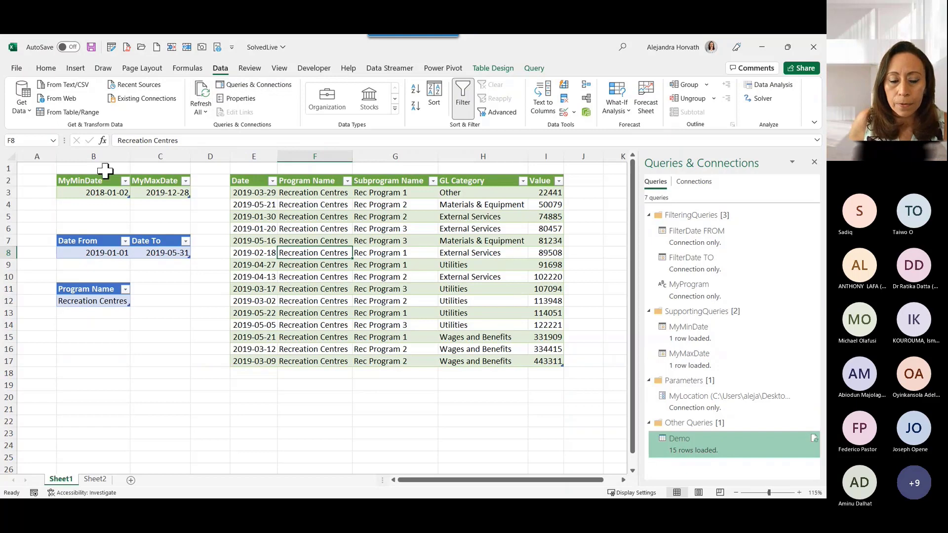
left_click(205, 101)
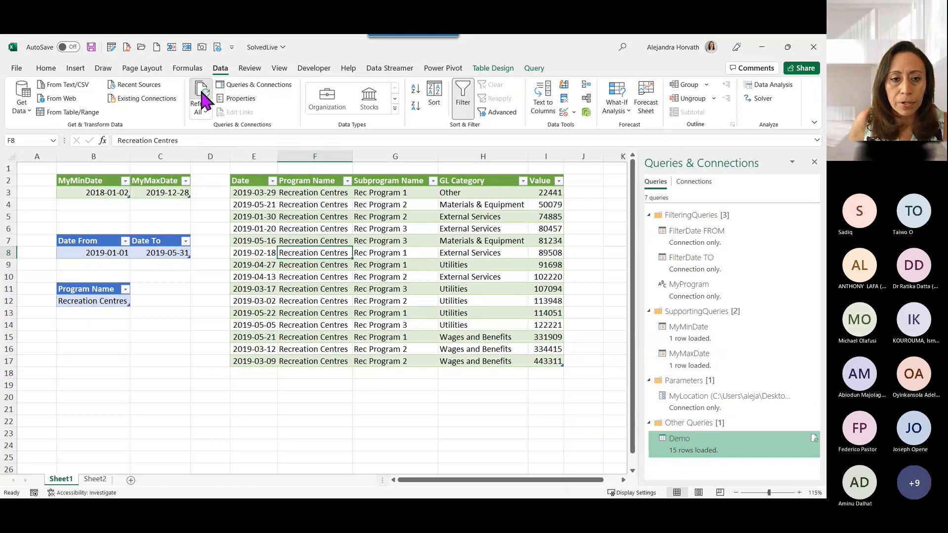
left_click(142, 193)
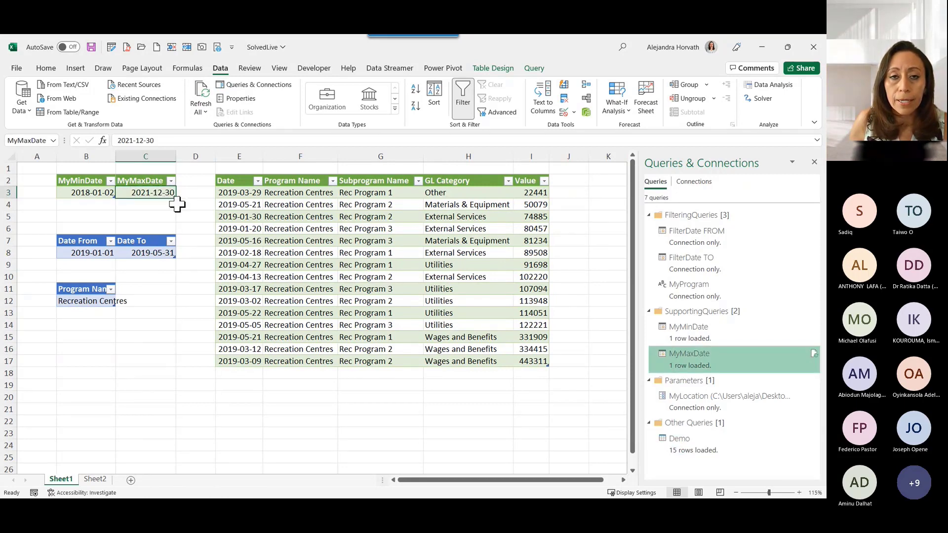
- Set the Date To cell C8 to 2020-12-30 and refresh the Demo table
left_click(151, 253)
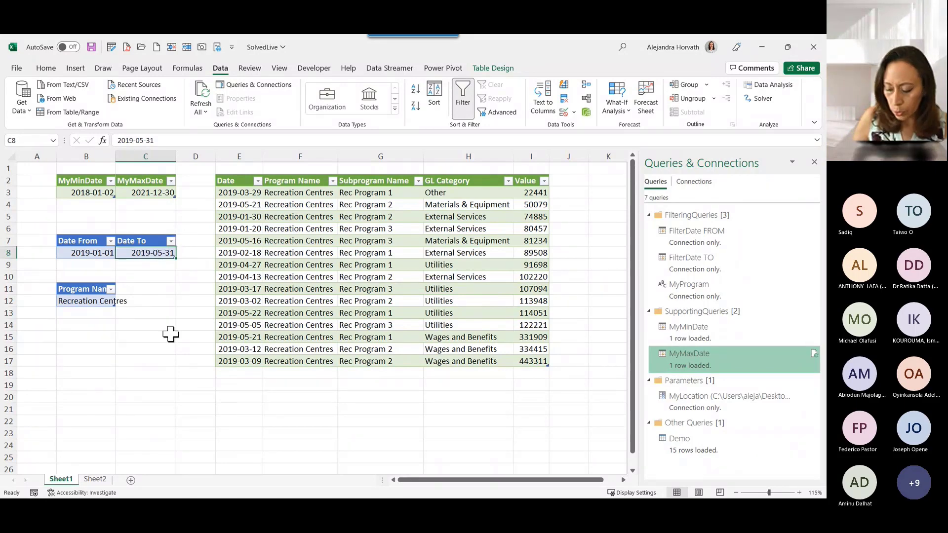
type("2020-")
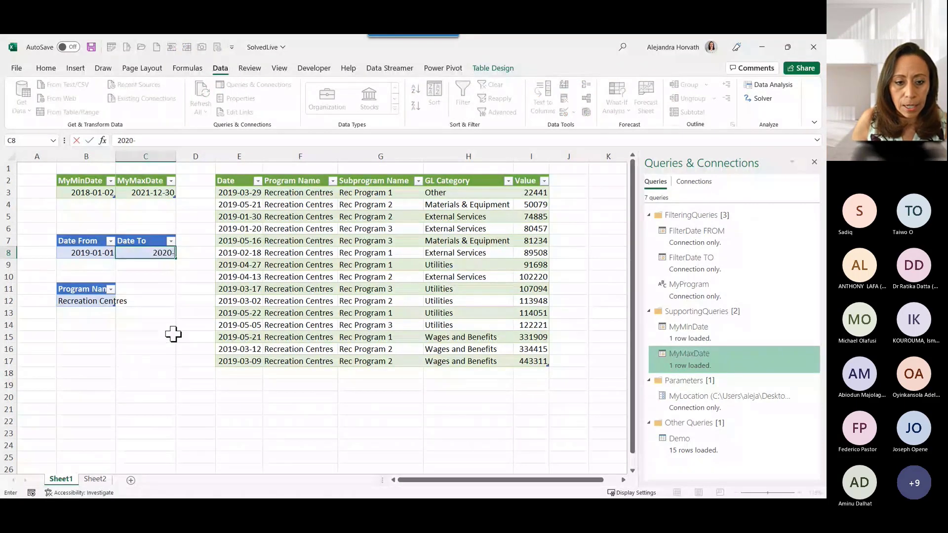
type("12-30")
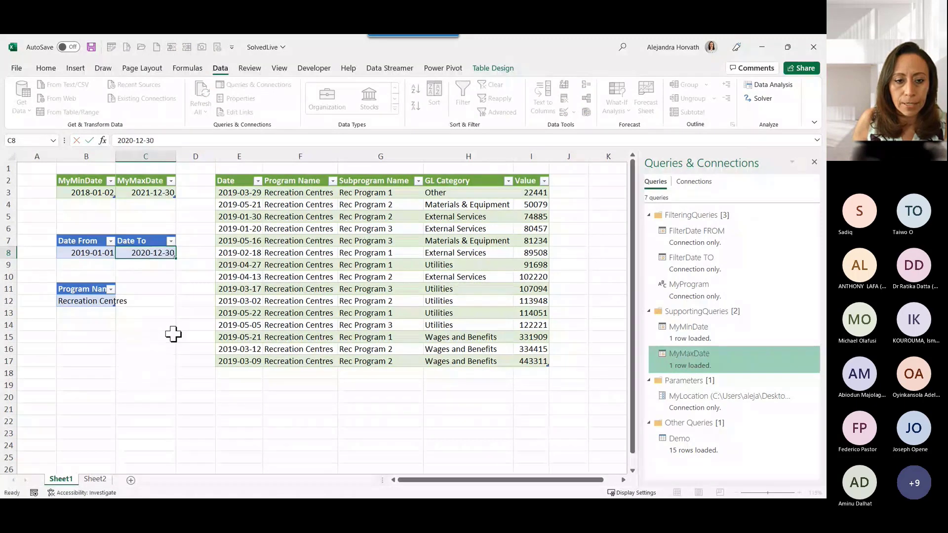
key("Return")
left_click(260, 254)
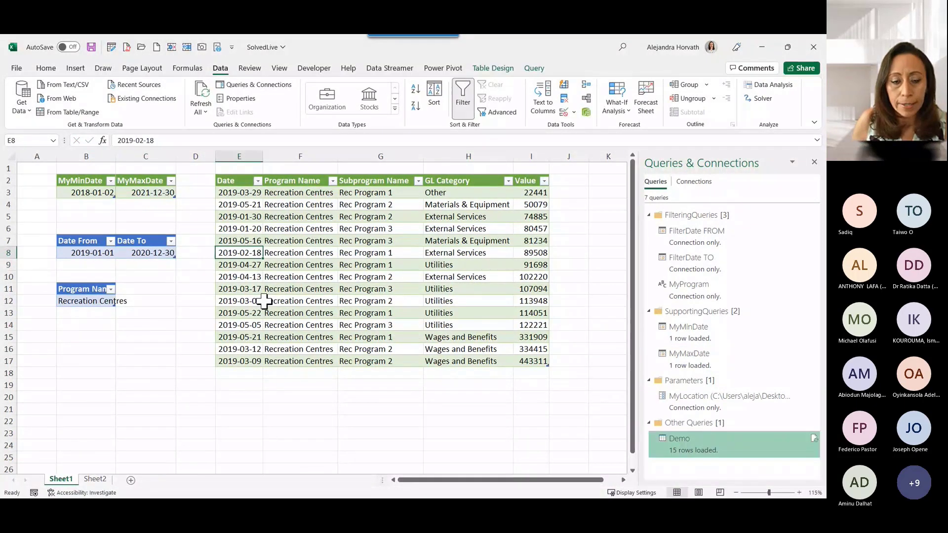
right_click(289, 227)
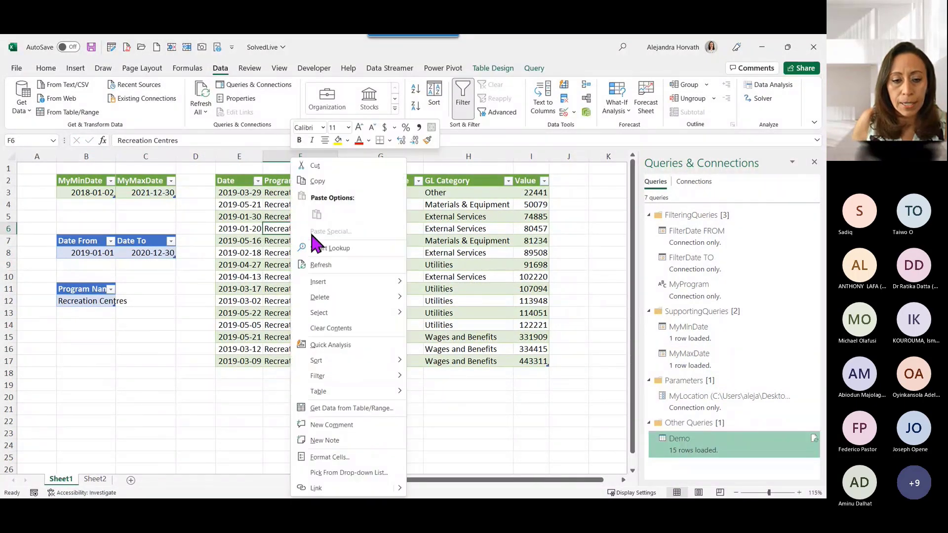
left_click(328, 250)
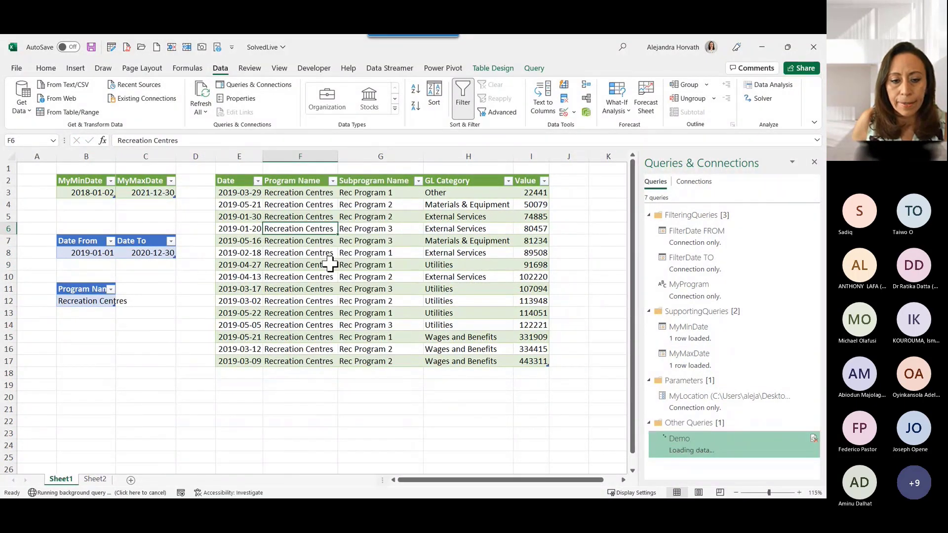
- Check which years and months the Demo table's Date filter list offers, leaving the filter unchanged
left_click(257, 180)
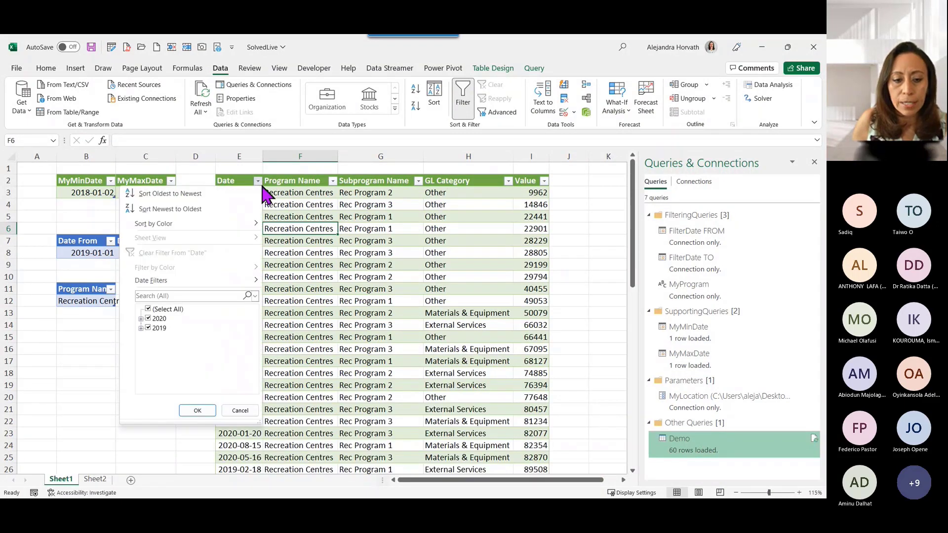
left_click(141, 328)
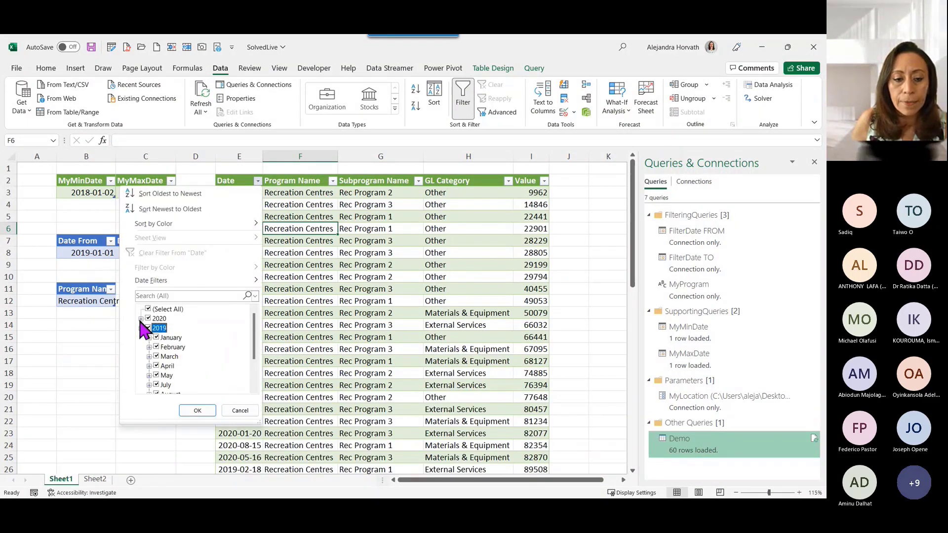
scroll(227, 373, "down", 3)
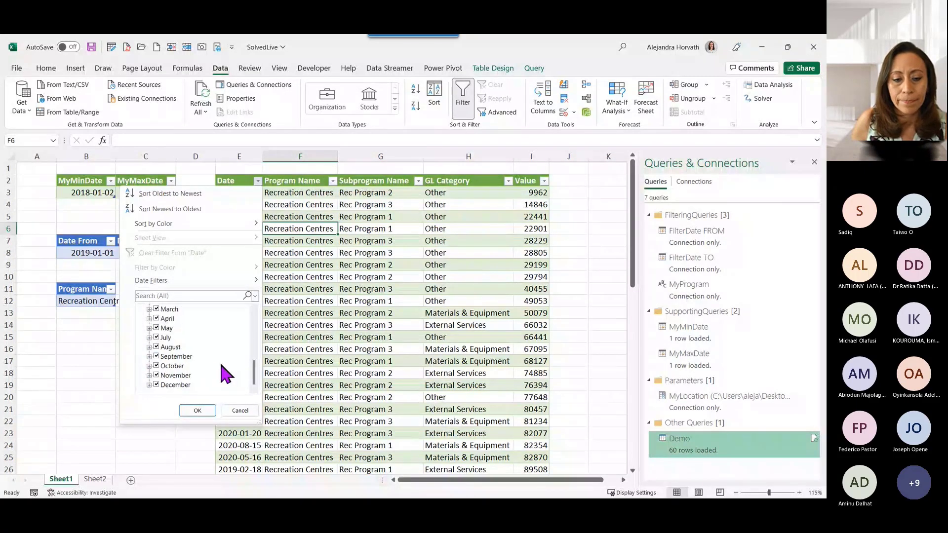
left_click(240, 412)
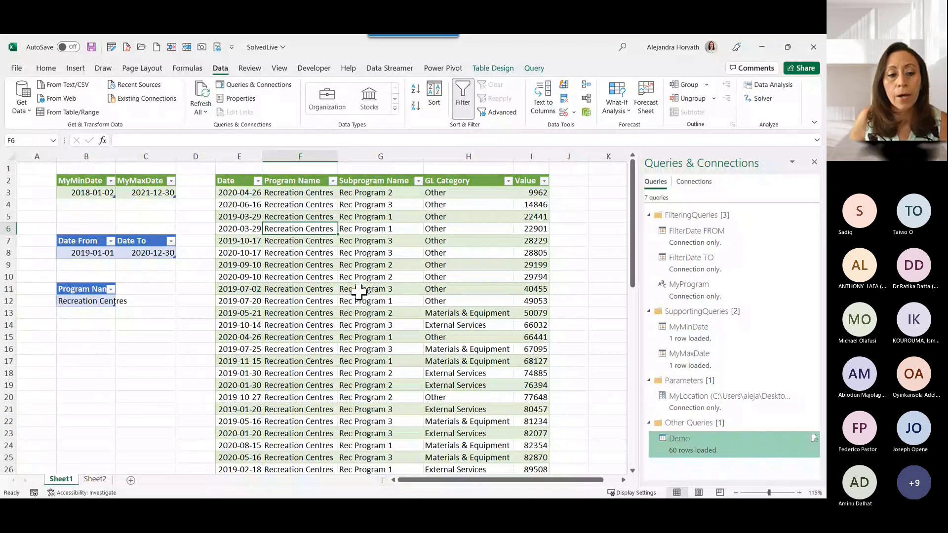
- Widen column B to fit Recreation Centres and make the Demo table's Program Name column slightly wider
left_click(152, 187)
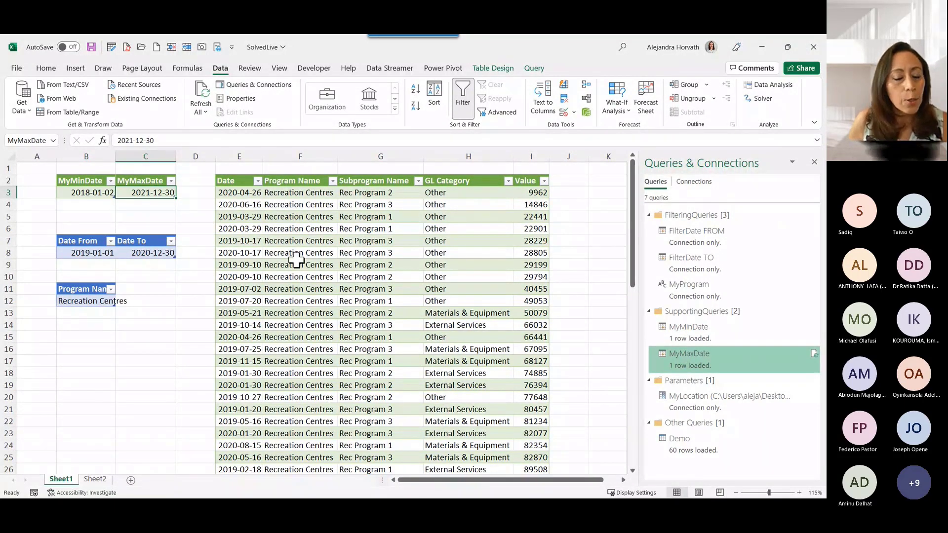
left_click(320, 230)
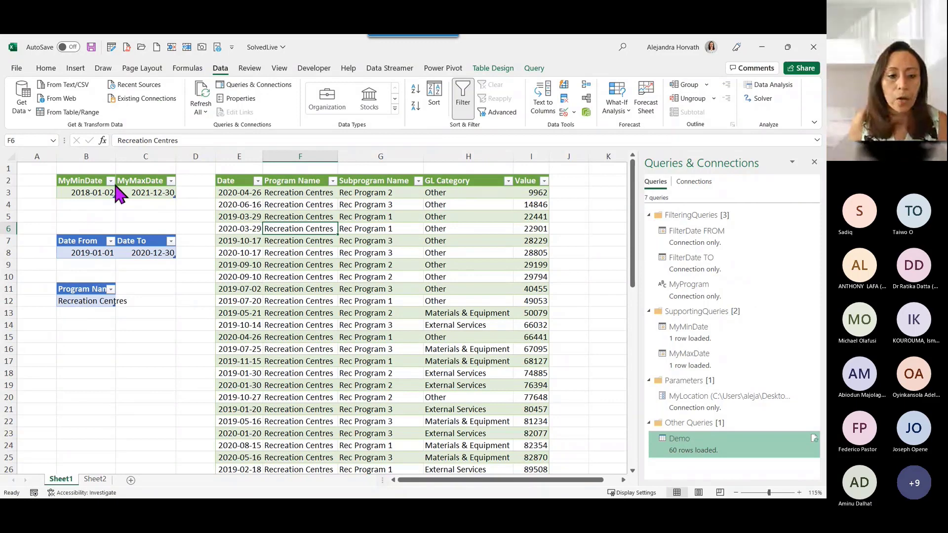
left_click_drag(116, 157, 124, 156)
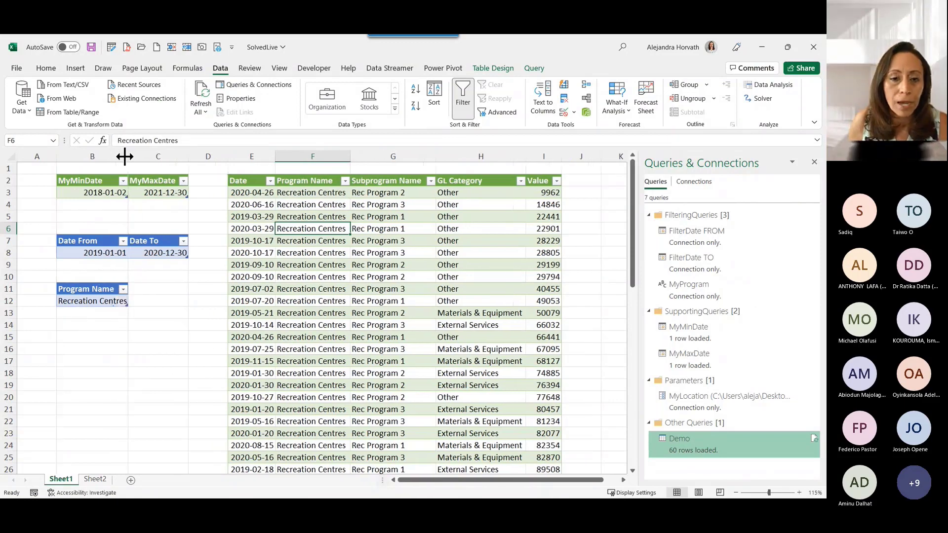
left_click(305, 313)
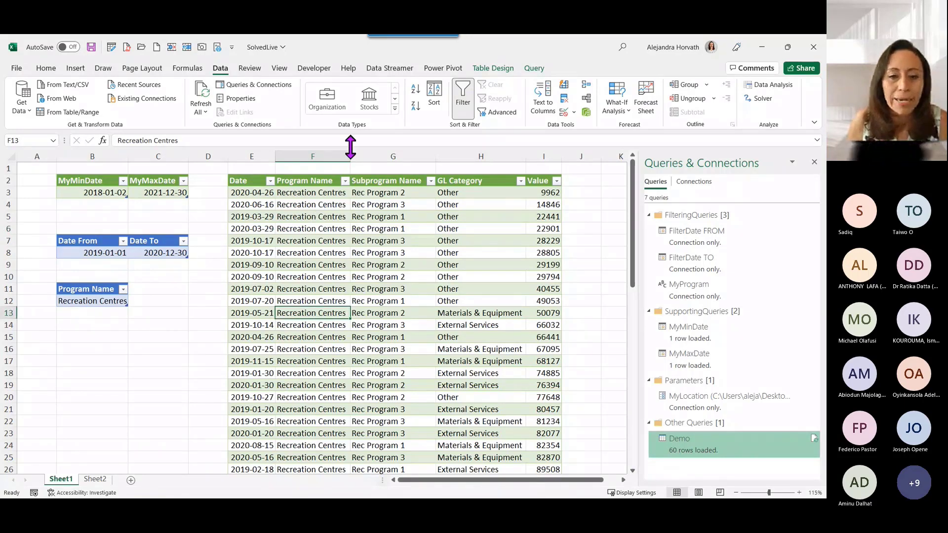
left_click_drag(350, 156, 358, 157)
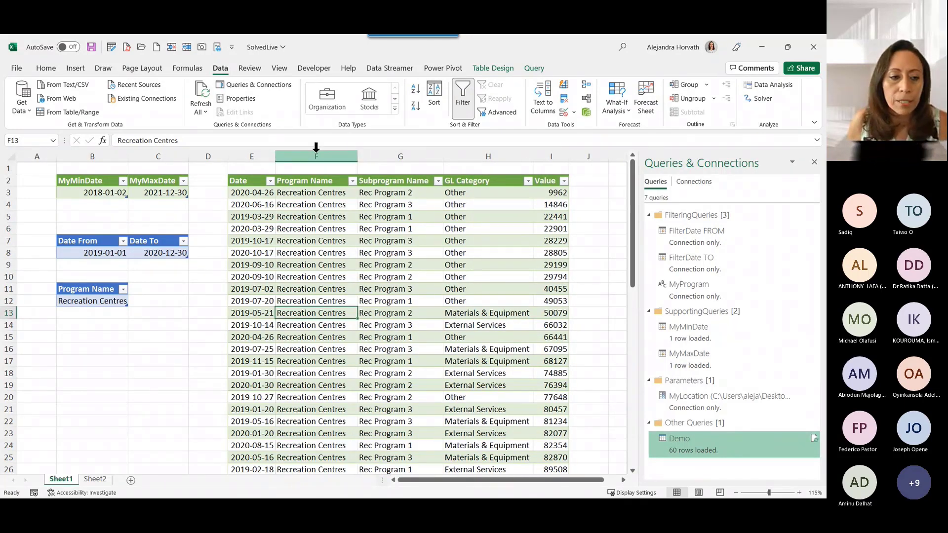